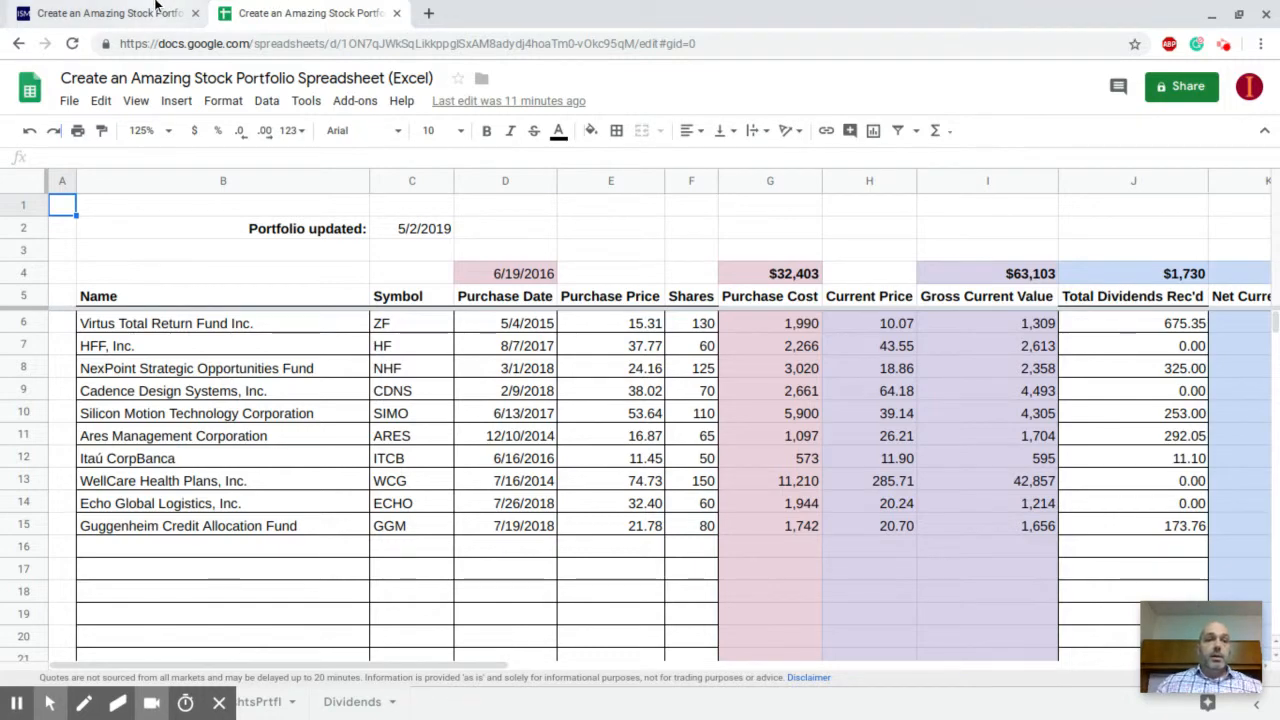
Follow the Google Drive link in the stock portfolio how-to article and bring up the options for creating a new file.
left_click(155, 8)
scroll(426, 325, "down", 2)
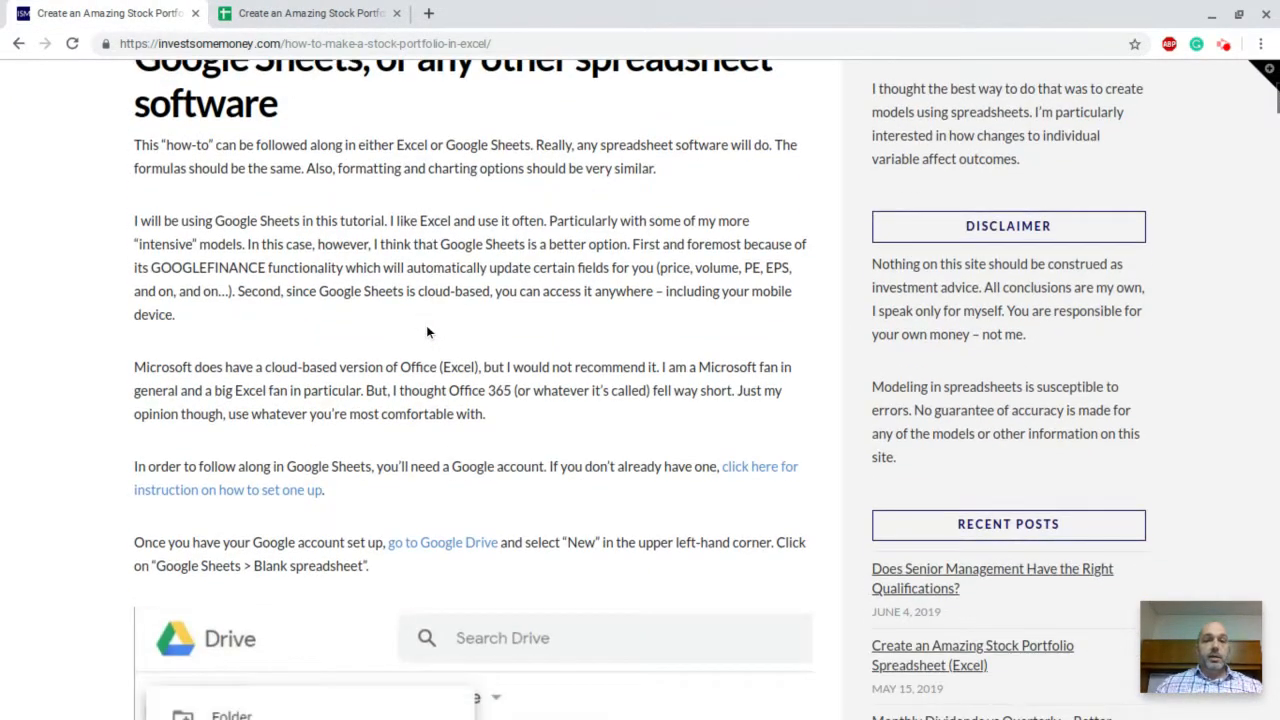
scroll(426, 332, "down", 2)
left_click(743, 247)
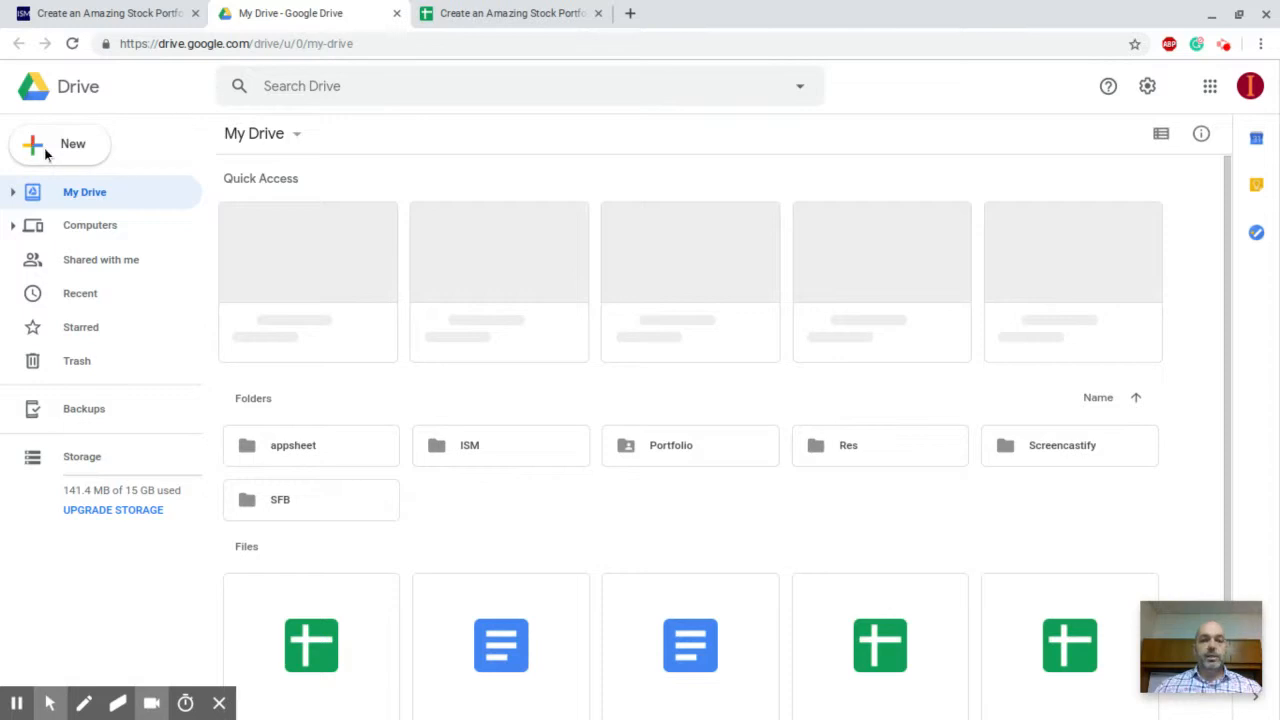
left_click(44, 148)
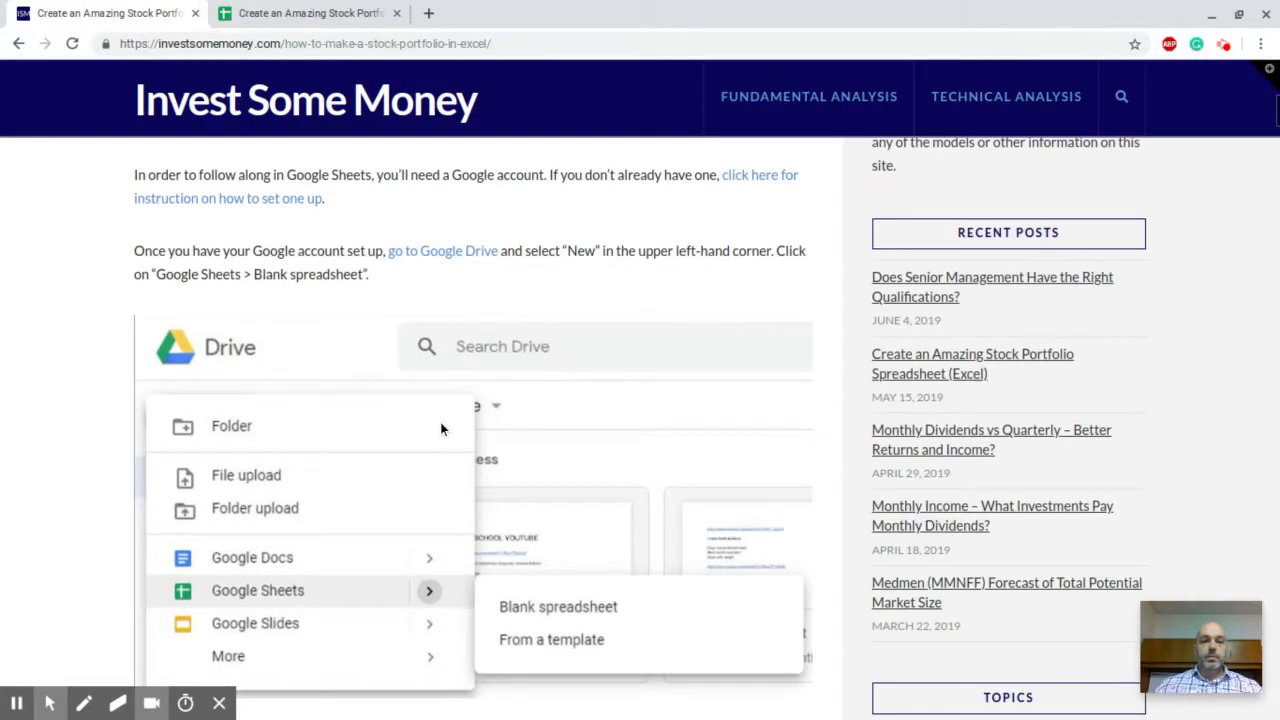
Review the article's blank-spreadsheet illustration and its section on entering headers.
scroll(440, 422, "down", 4)
scroll(440, 422, "up", 2)
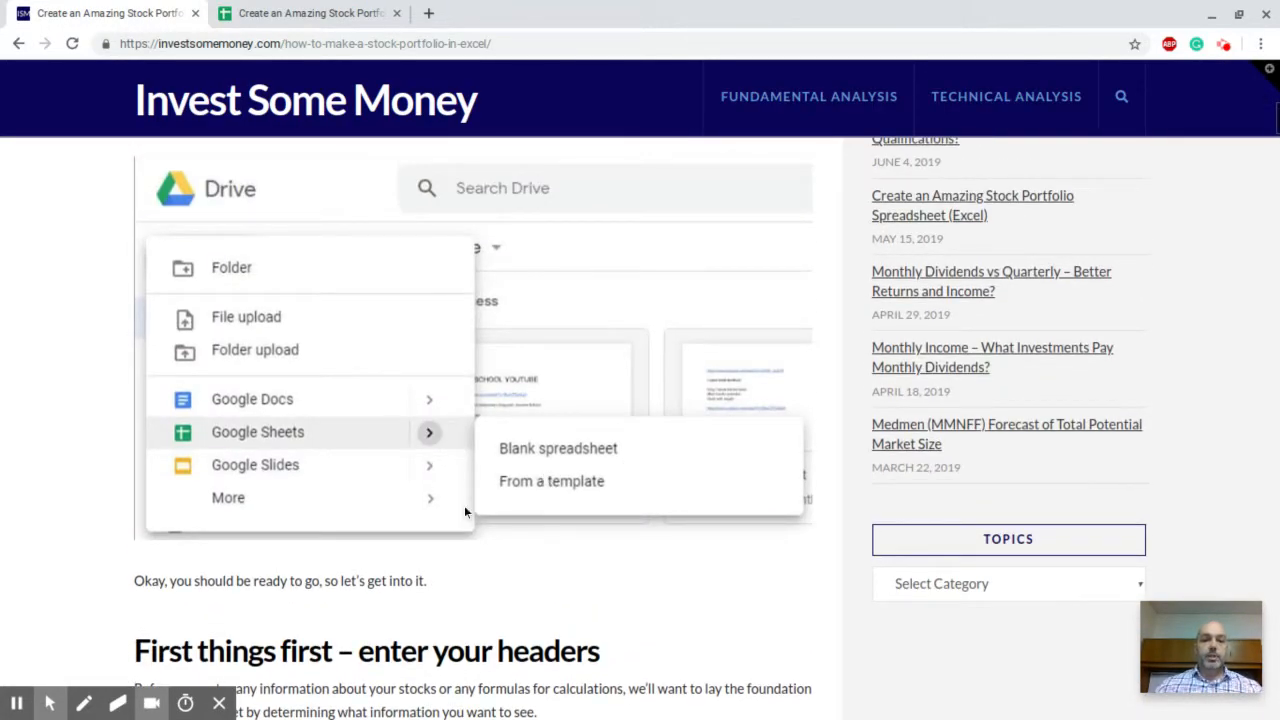
scroll(464, 505, "down", 3)
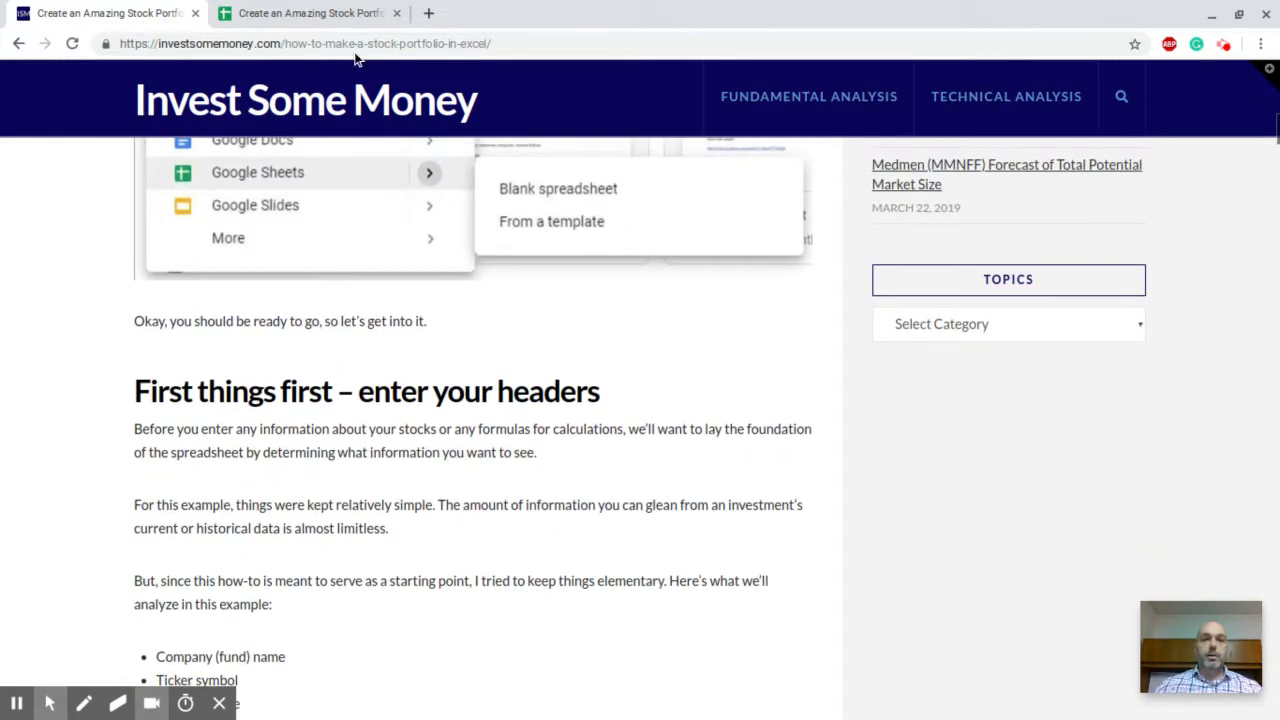
Return to the portfolio spreadsheet and open the sheet just before Dividends, which holds only the headers.
left_click(335, 15)
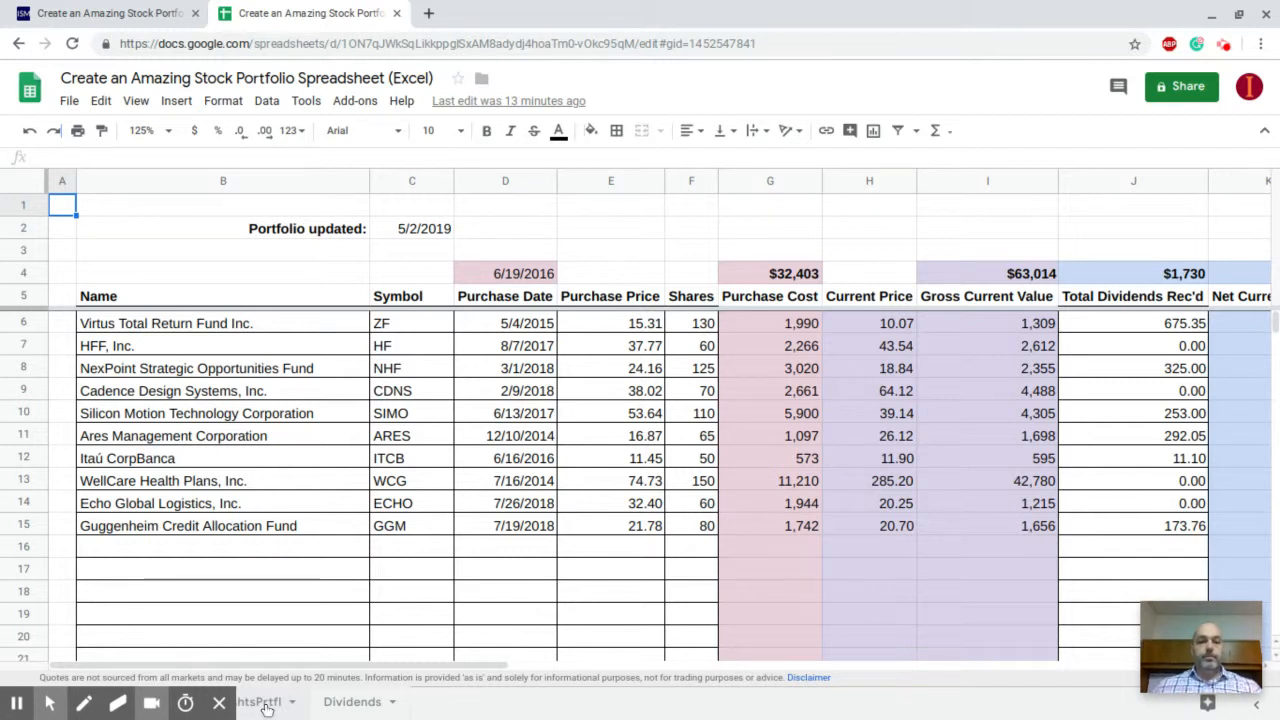
left_click(262, 702)
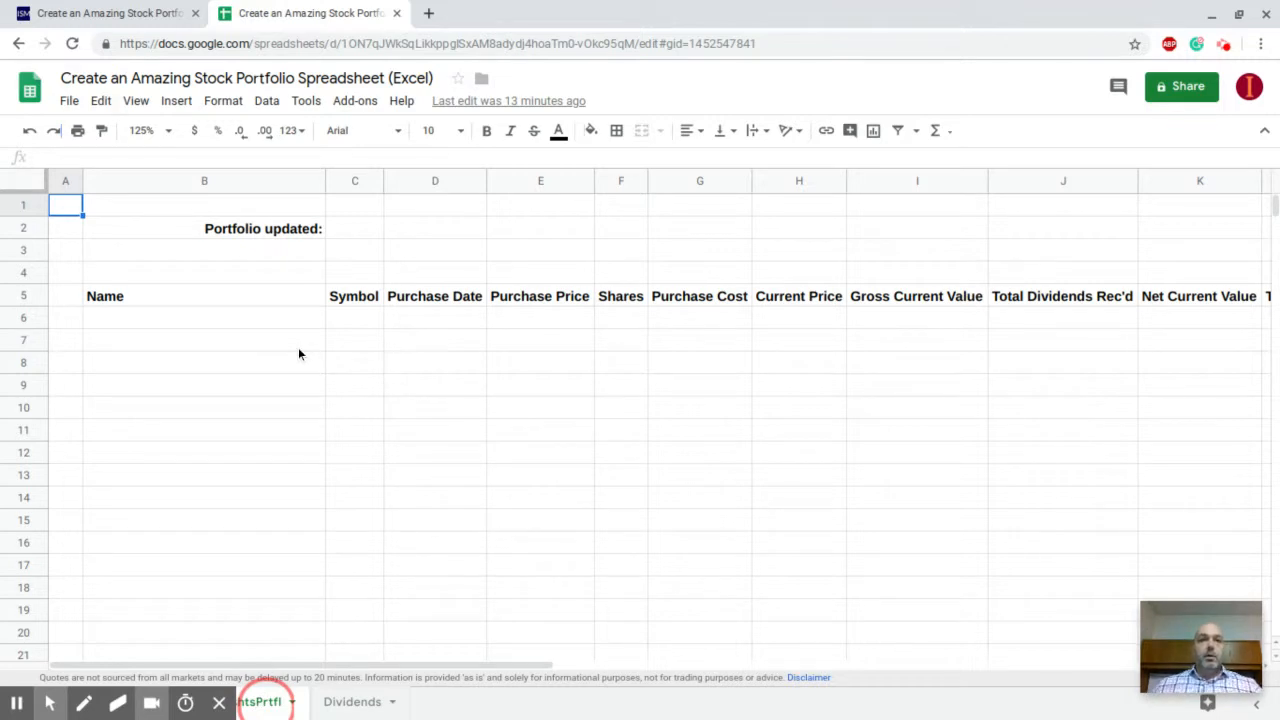
double_click(262, 702)
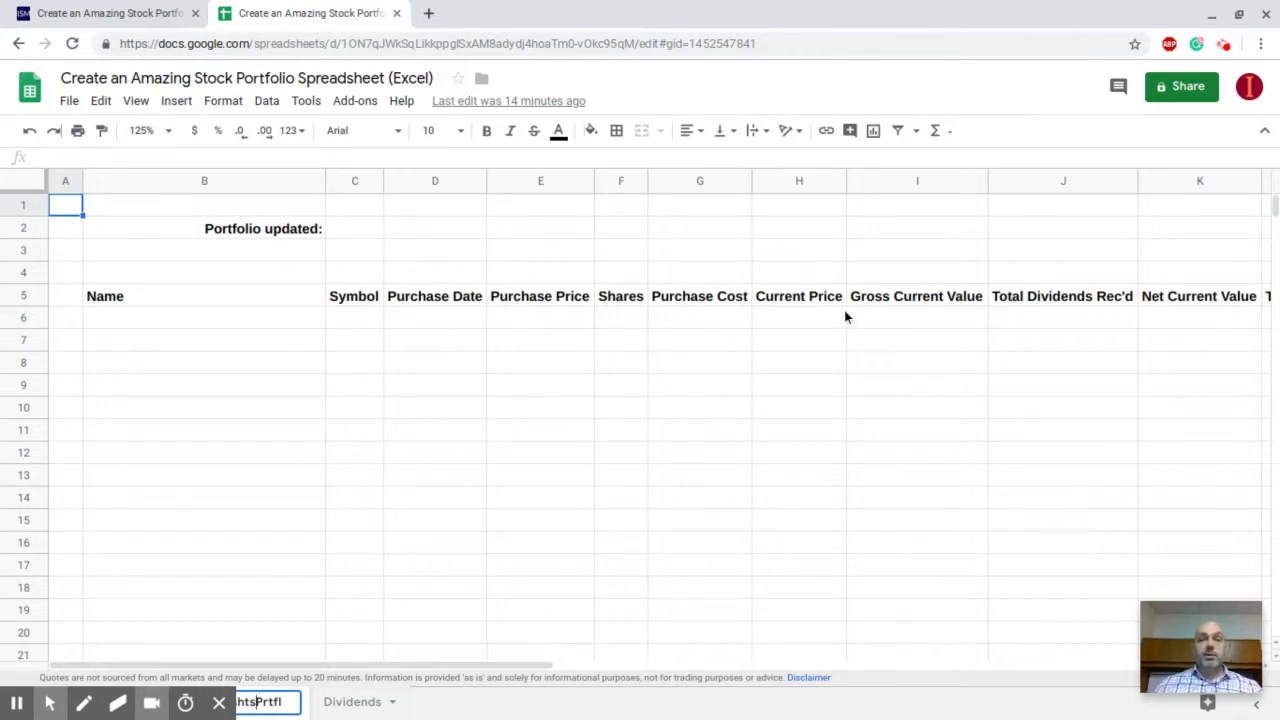
Examine the row 5 headers from Gross Current Value through Annualized Gain/Loss, then return to the row's start.
left_click(924, 303)
key("Right")
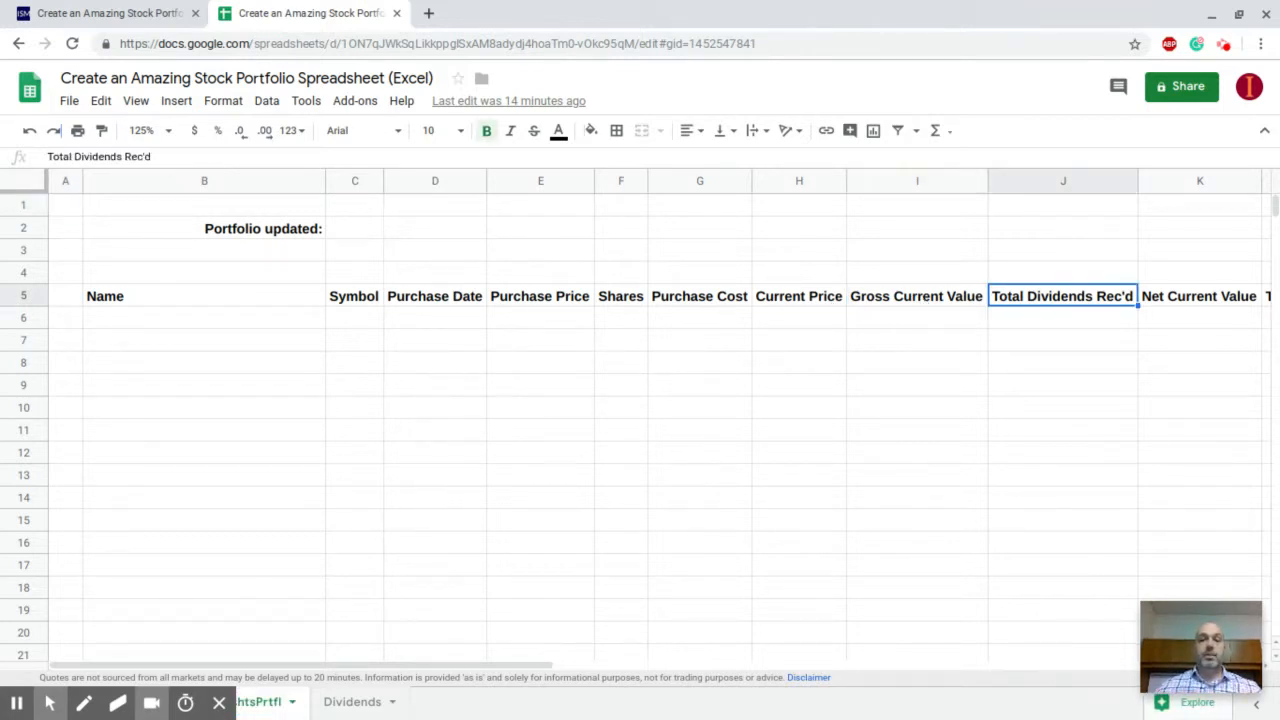
key("Right")
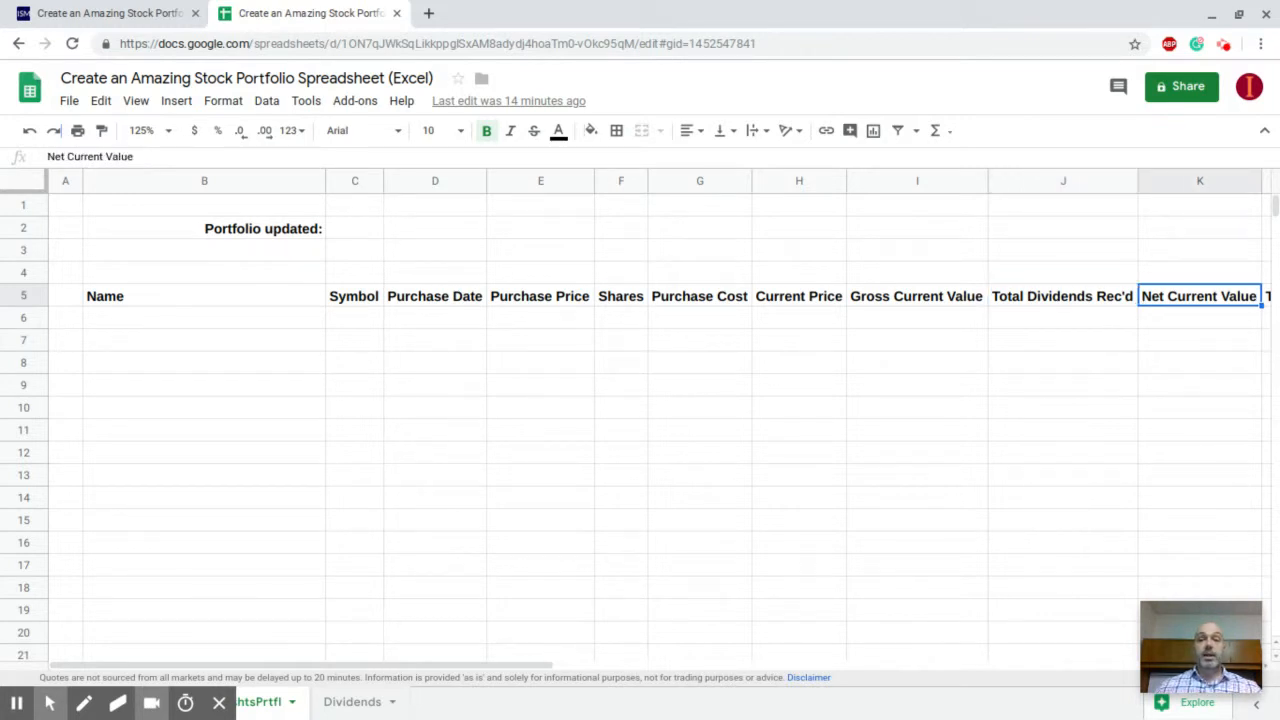
key("Right")
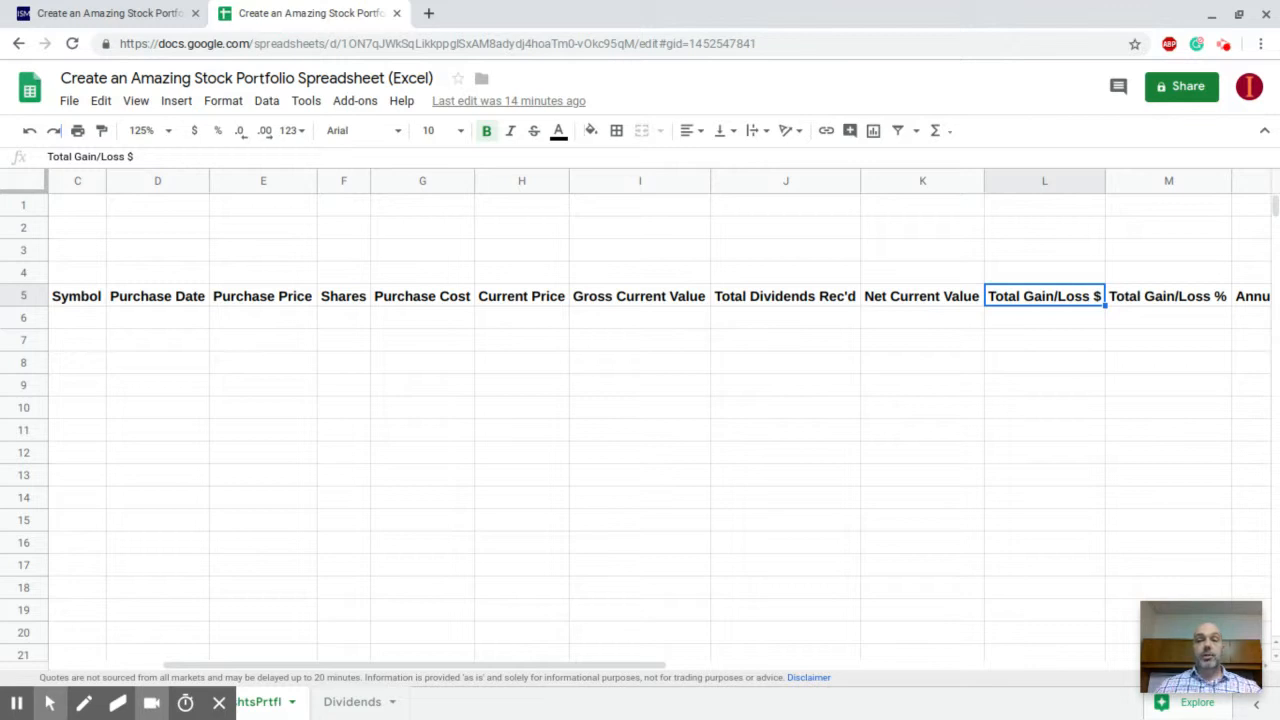
key("Right")
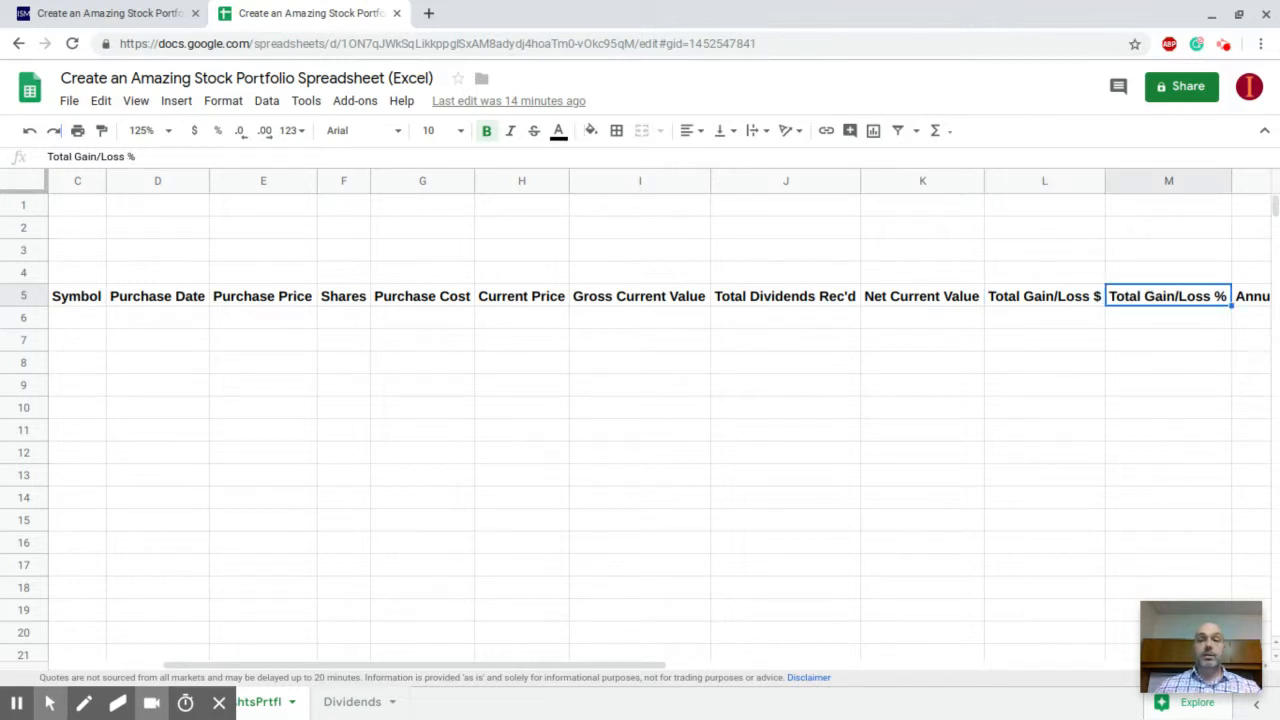
key("Right")
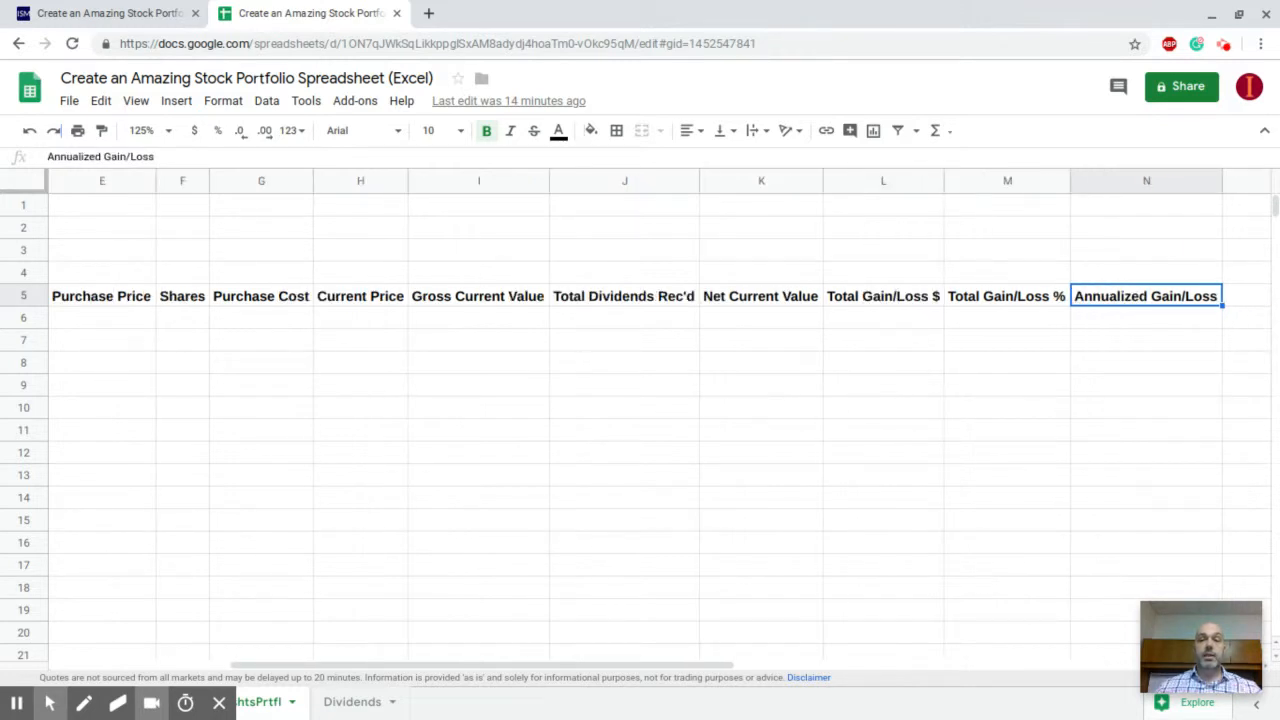
key("Left")
key("Left")
key("Left")
key("Left")
key("Left")
key("Left")
key("Left")
key("Left")
key("Left")
key("Left")
key("Left")
key("Left")
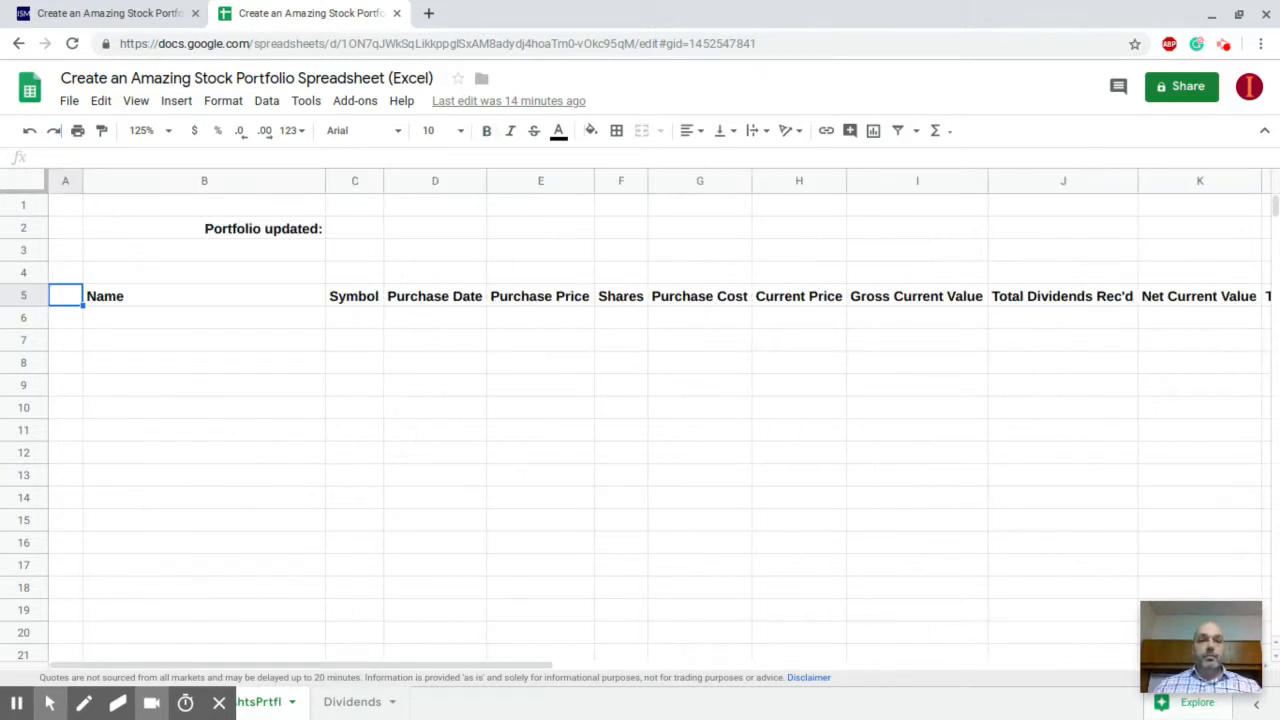
Review the complete header row from Name to the columns past Annualized Gain/Loss and go back to column A.
left_click(220, 295)
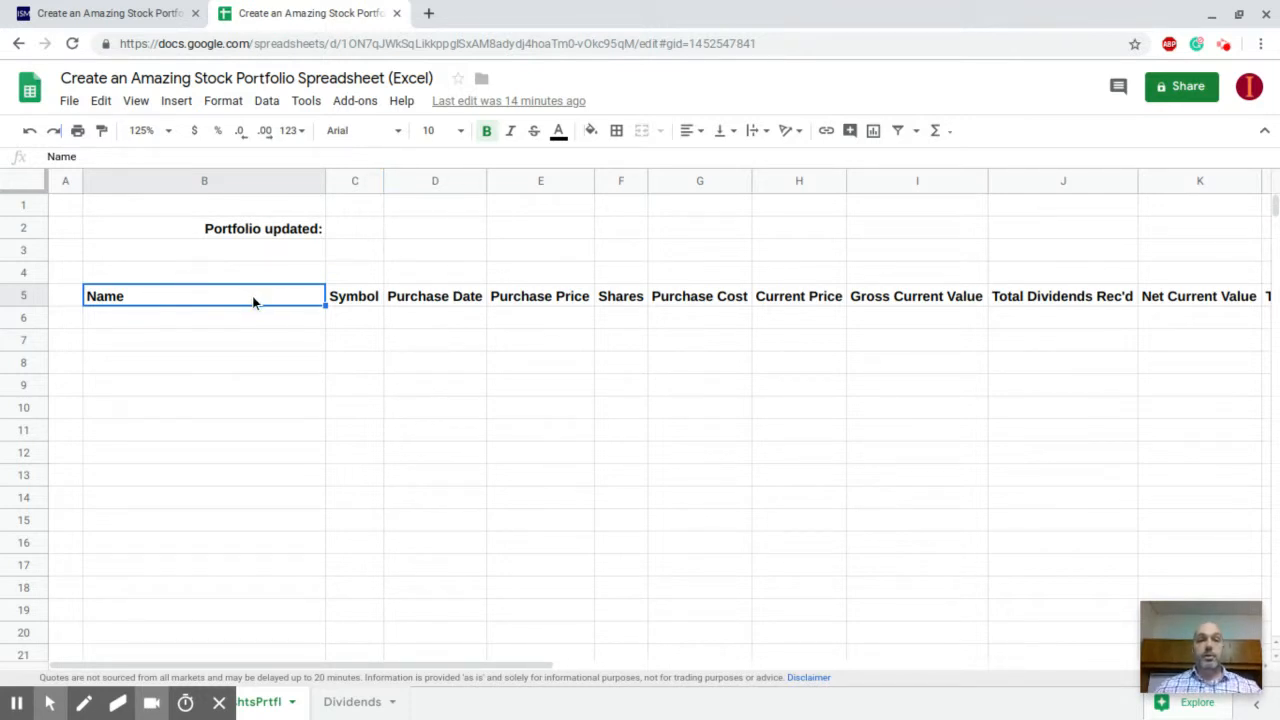
key("Right")
key("Right")
key("Right")
key("Right")
key("Right")
key("Right")
key("Right")
key("Right")
key("Right")
key("Right")
key("Right")
key("Right")
key("Right")
key("Right")
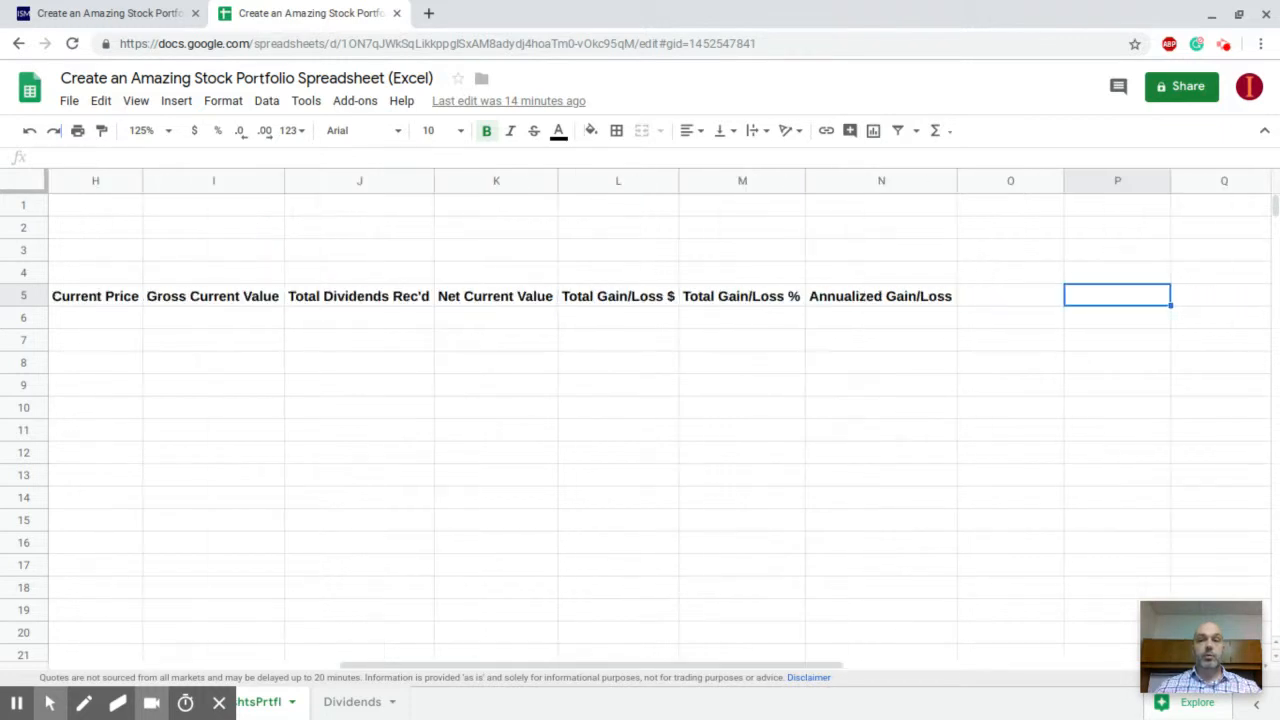
key("Left")
key("Left")
key("Left")
key("Left")
key("Left")
key("Left")
key("Left")
key("Left")
key("Left")
key("Left")
key("Left")
key("Left")
key("Left")
key("Left")
key("Left")
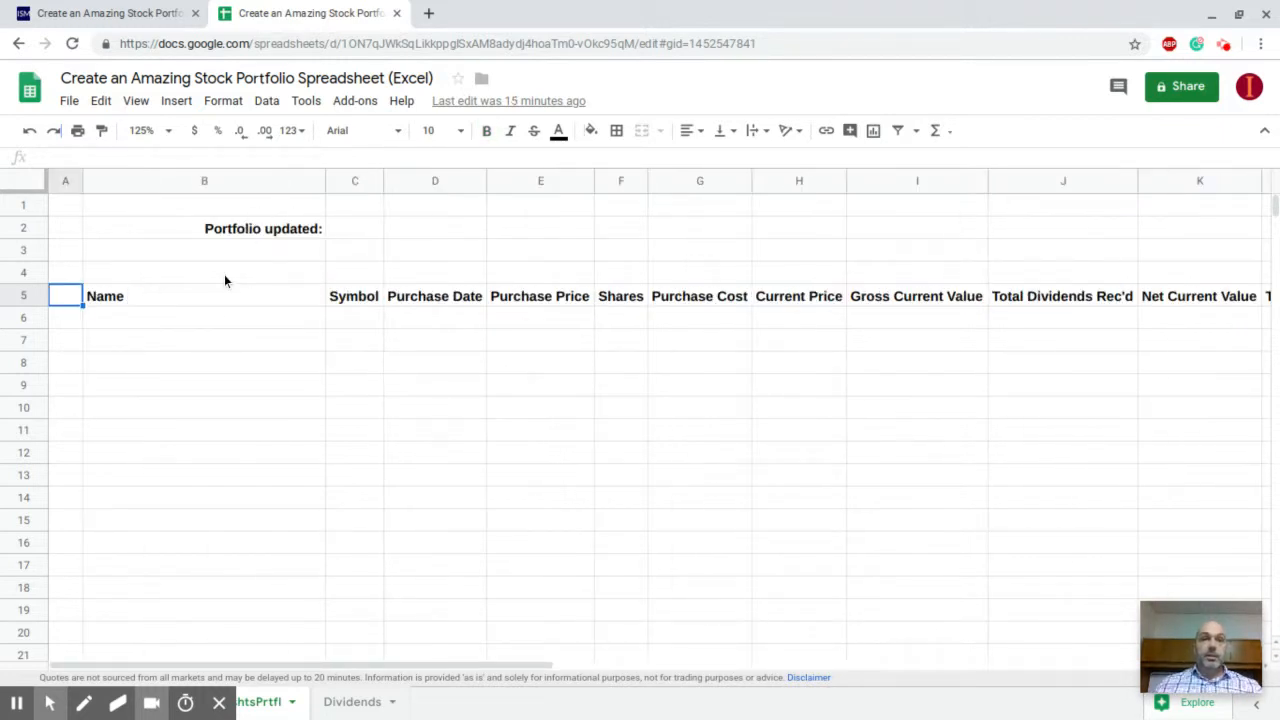
Inspect the "Portfolio updated:" label in B2 and the date cell beside it.
left_click(260, 236)
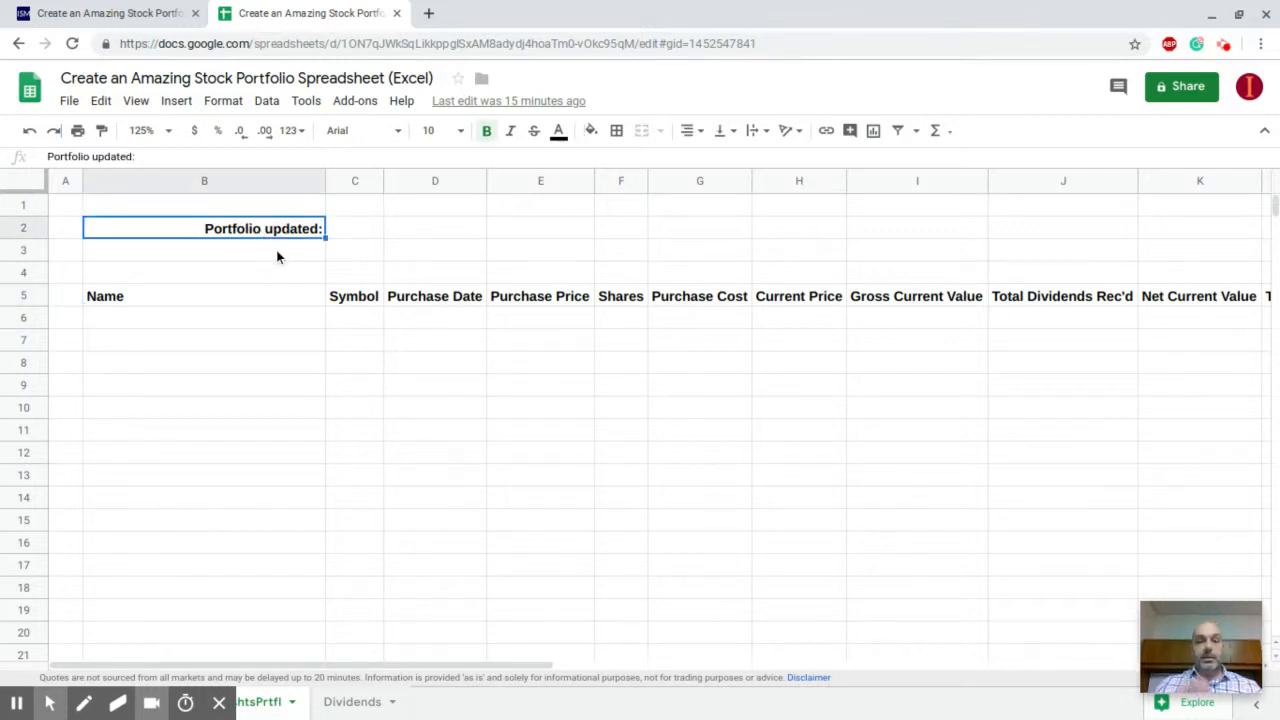
left_click(348, 232)
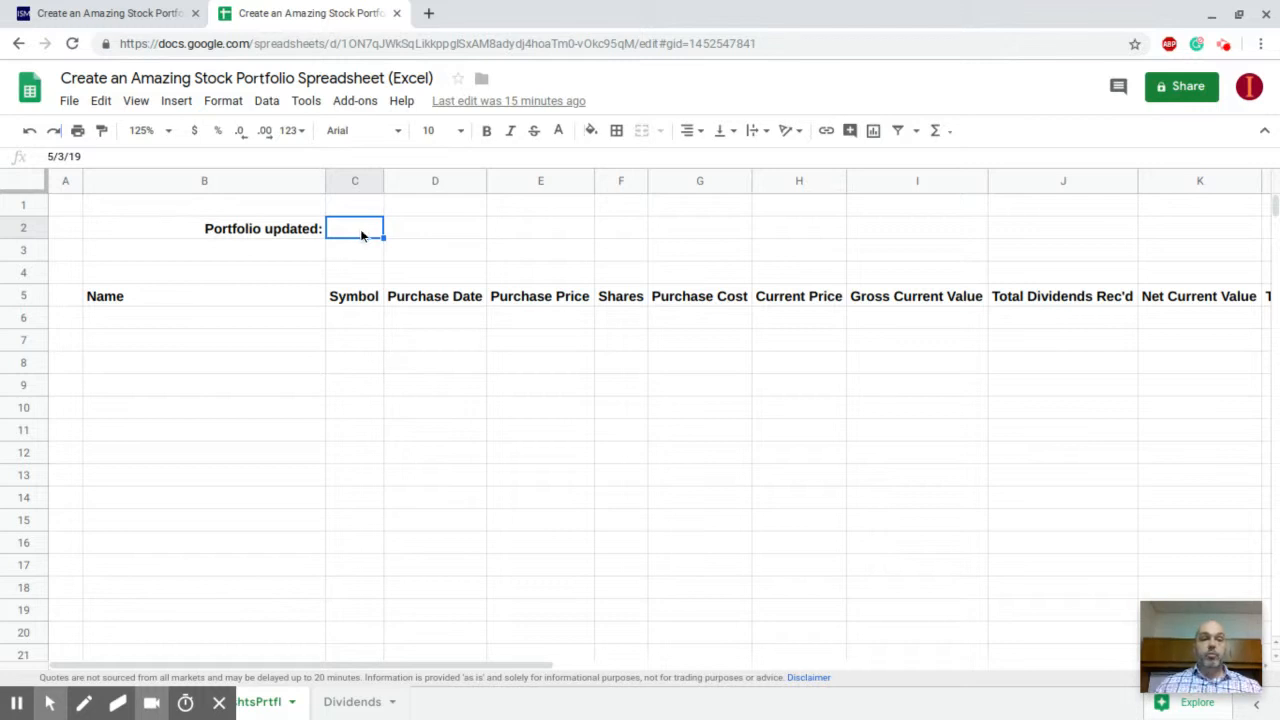
left_click(303, 229)
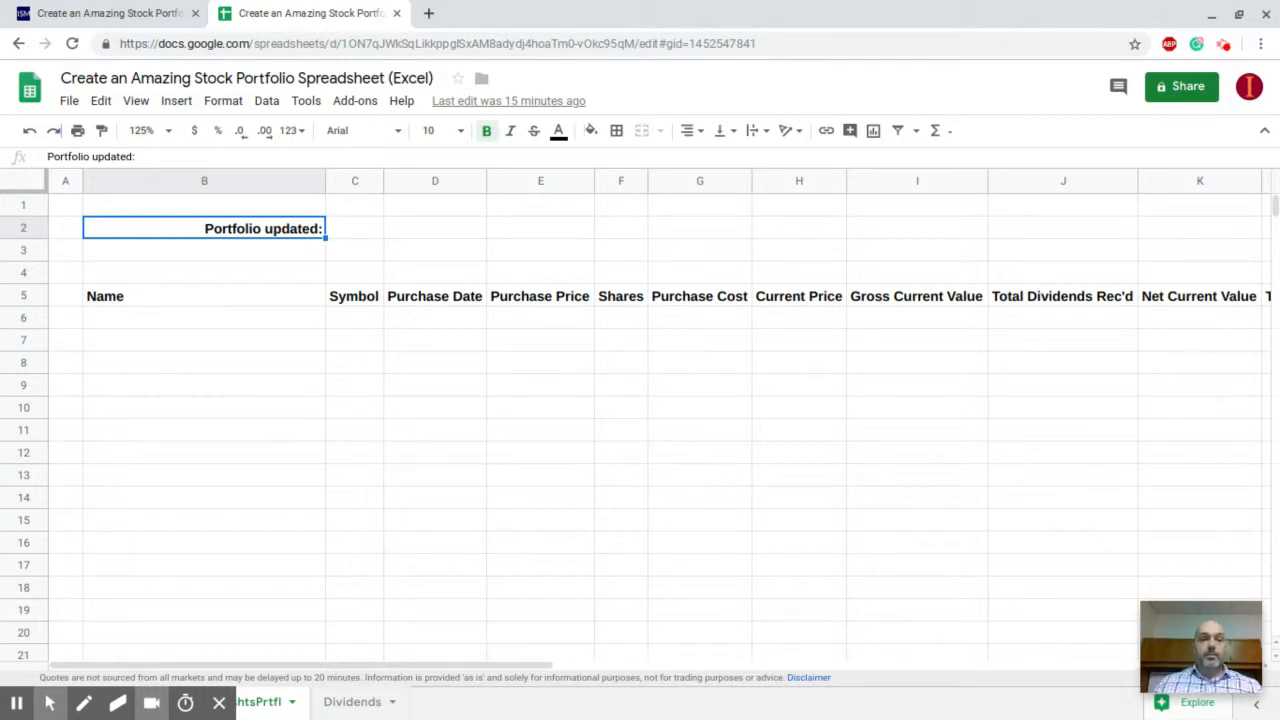
Set the text color of the holdings range B6:F19 to black.
left_click(258, 319)
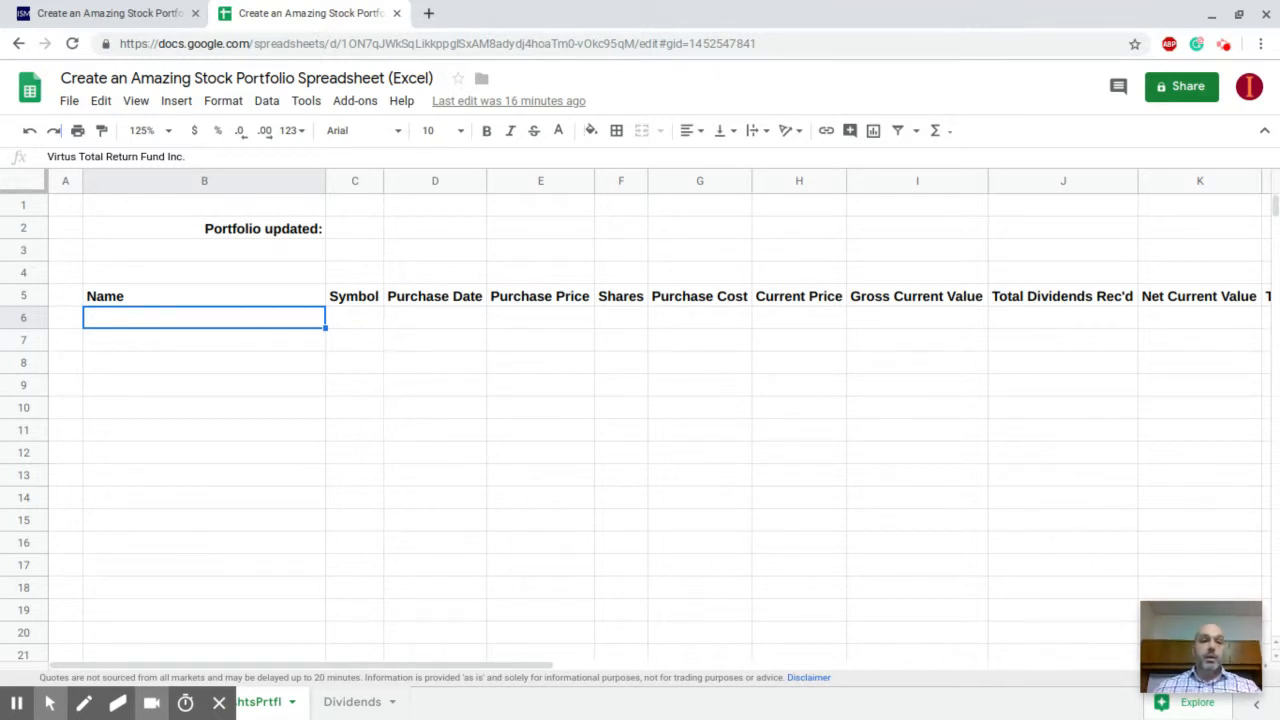
left_click_drag(174, 320, 614, 606)
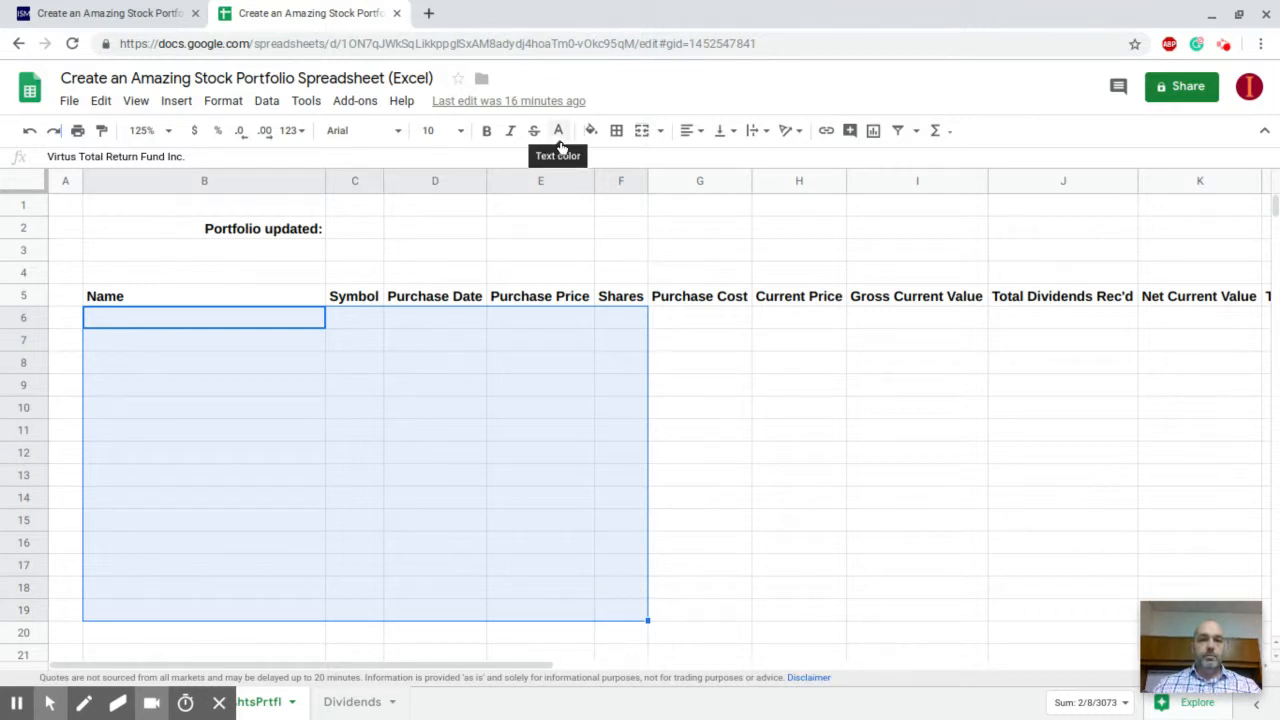
left_click(562, 140)
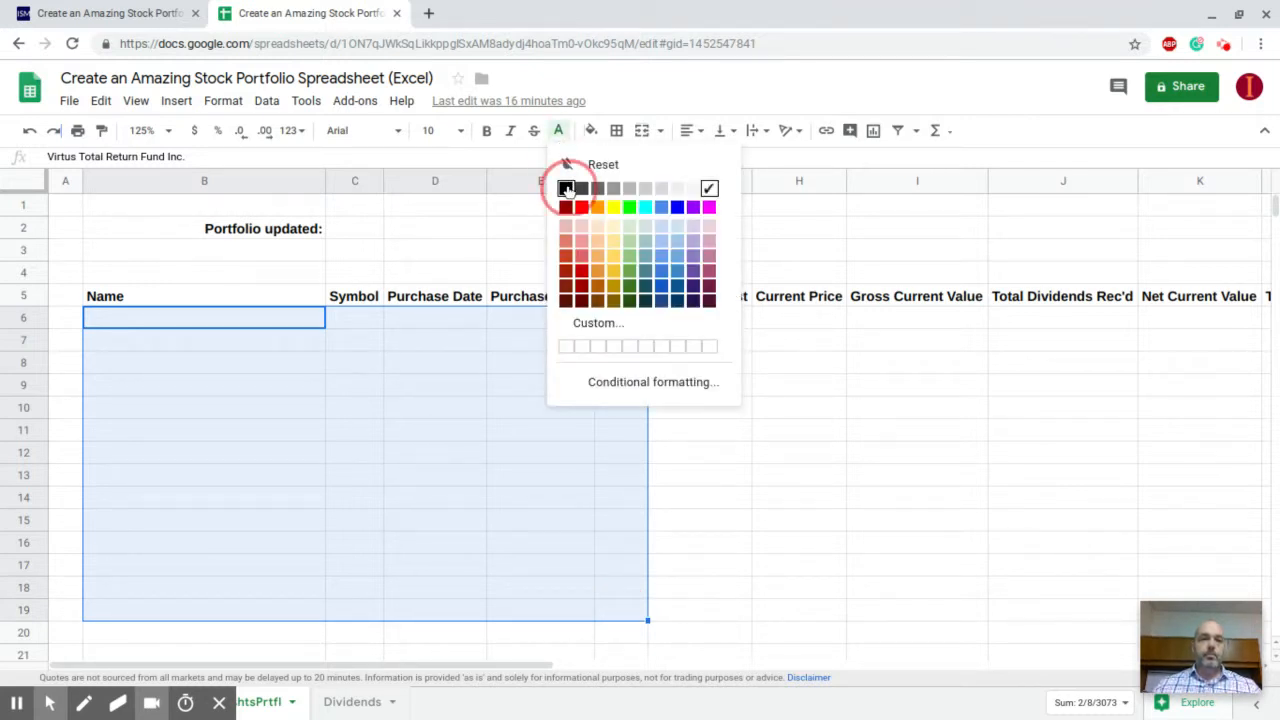
left_click(566, 189)
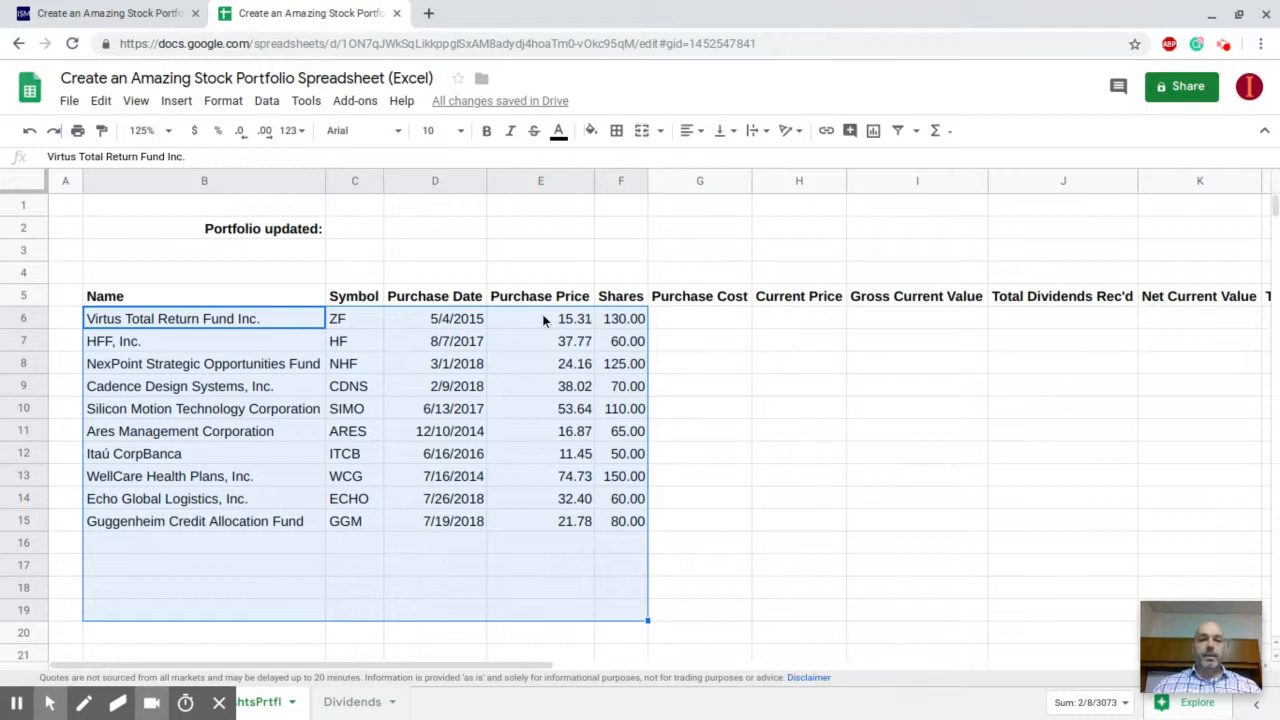
Inspect the purchase date and share count of Virtus Total Return Fund Inc. in row 6.
left_click(472, 318)
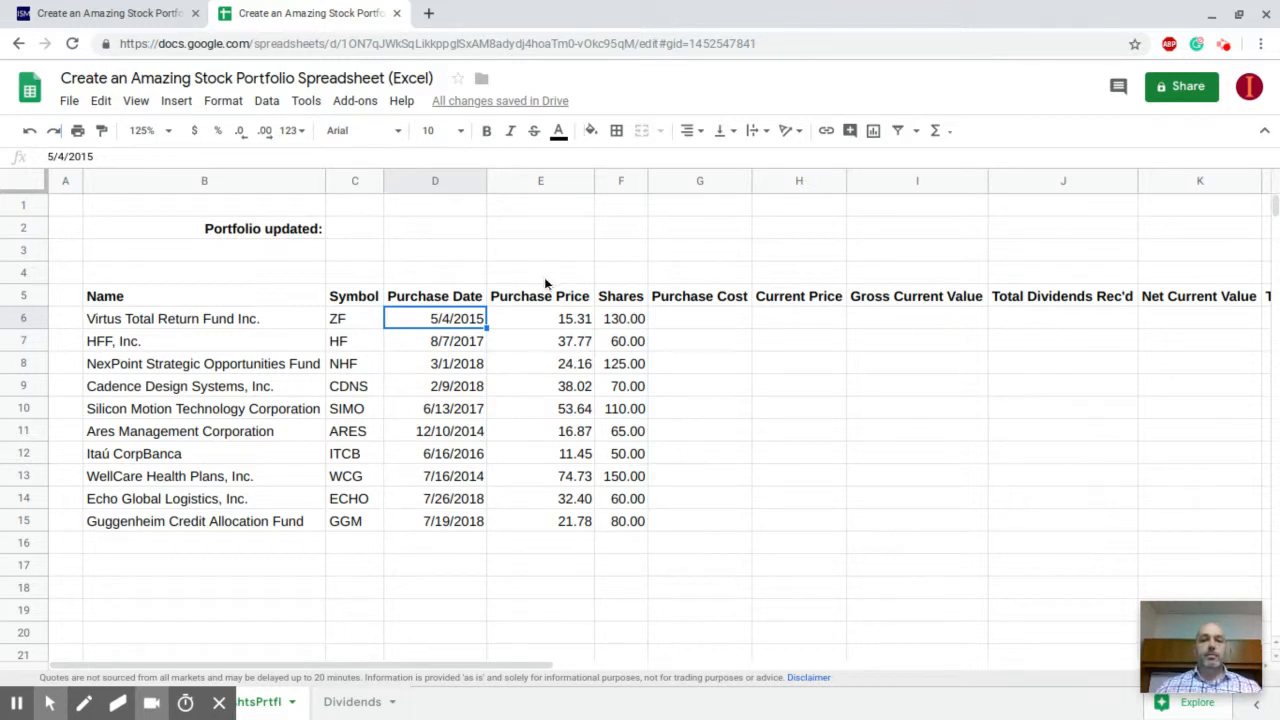
left_click(624, 320)
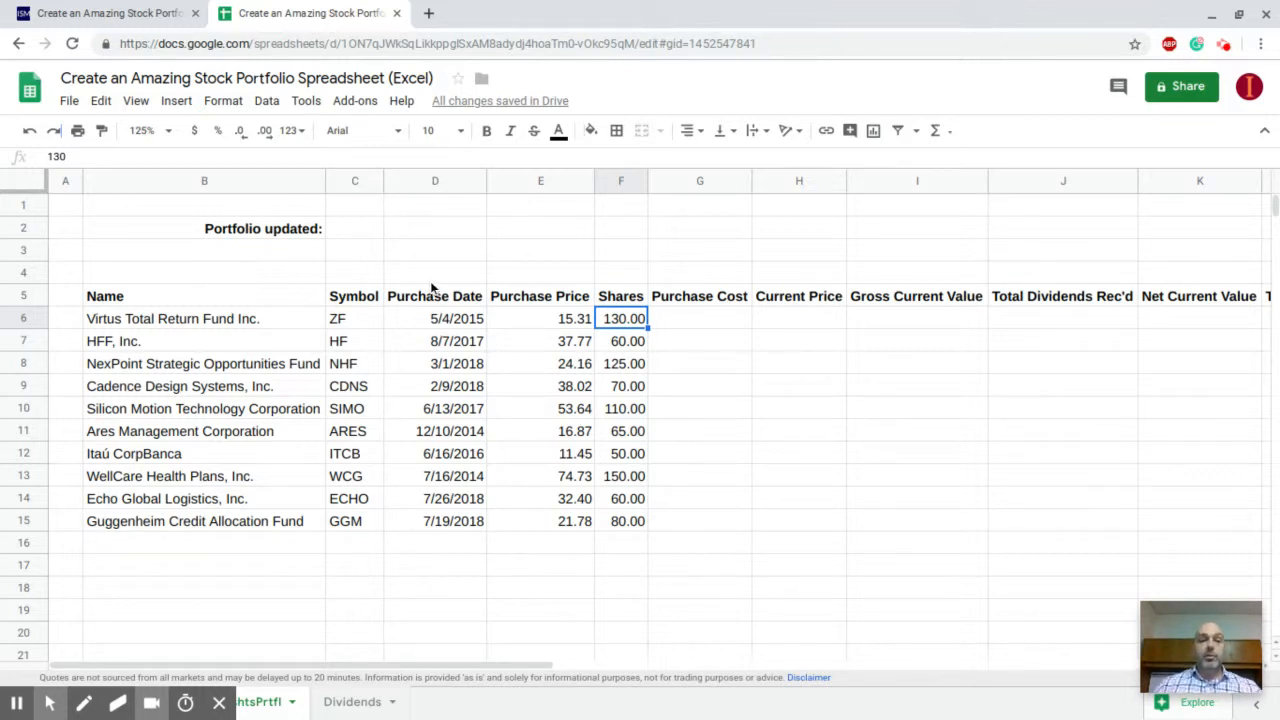
left_click(428, 318)
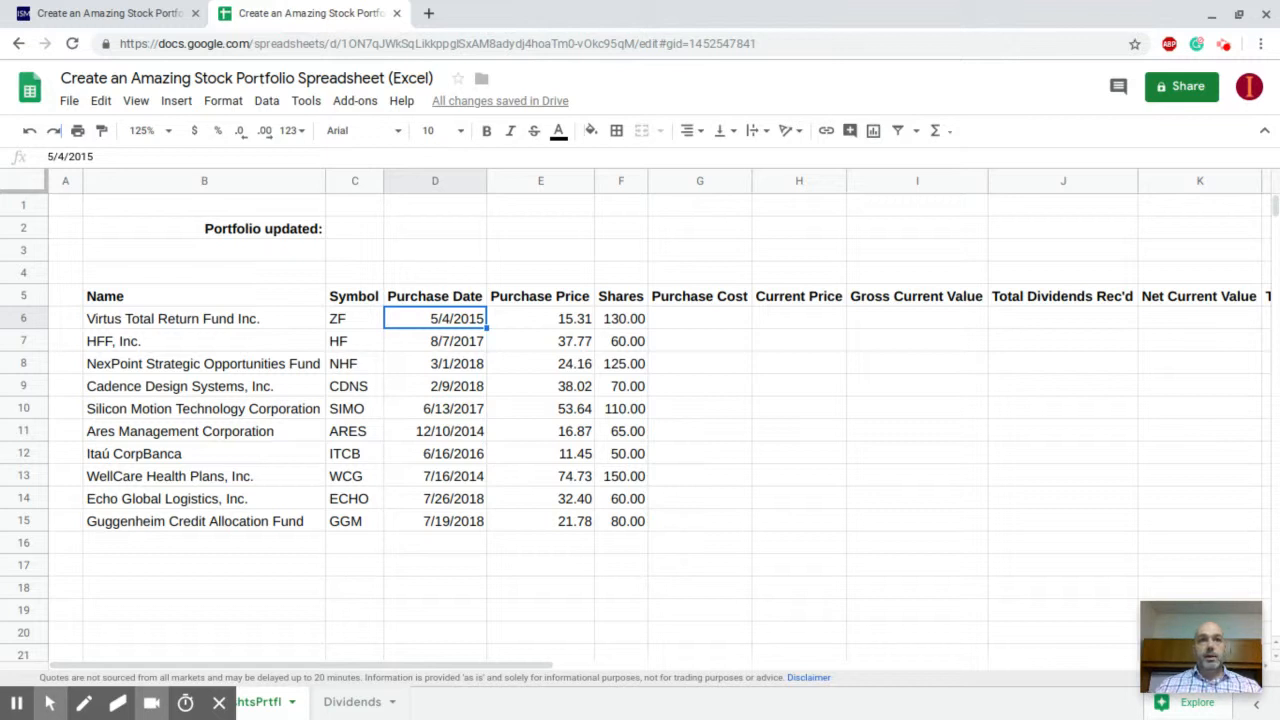
Inspect the Purchase Cost formula in G6 and the cells it references, leaving it without edits.
left_click(706, 318)
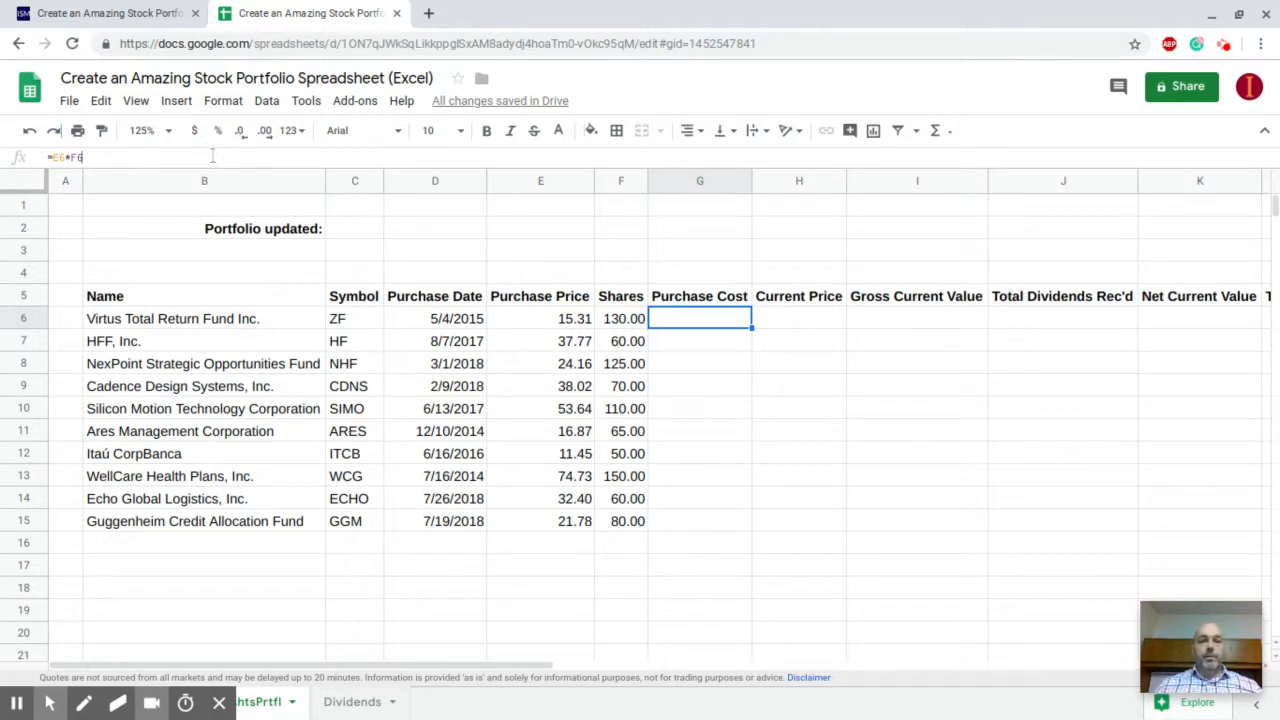
left_click(50, 157)
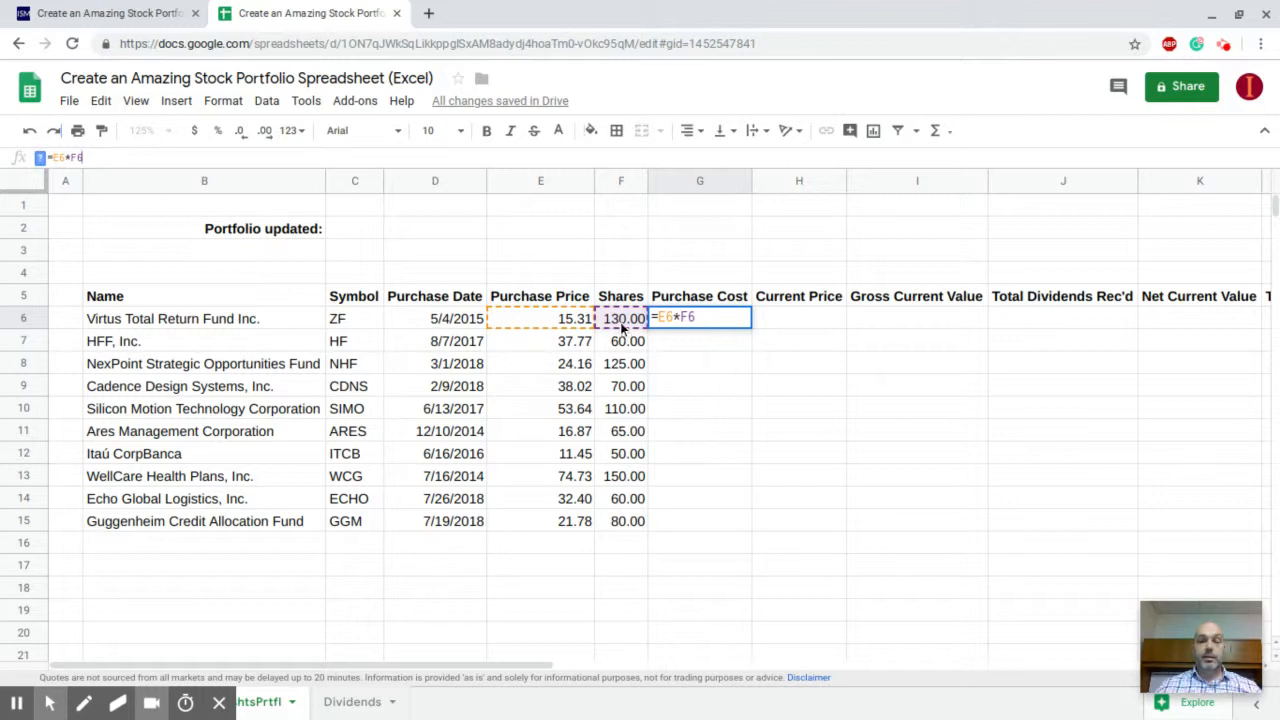
left_click(715, 320)
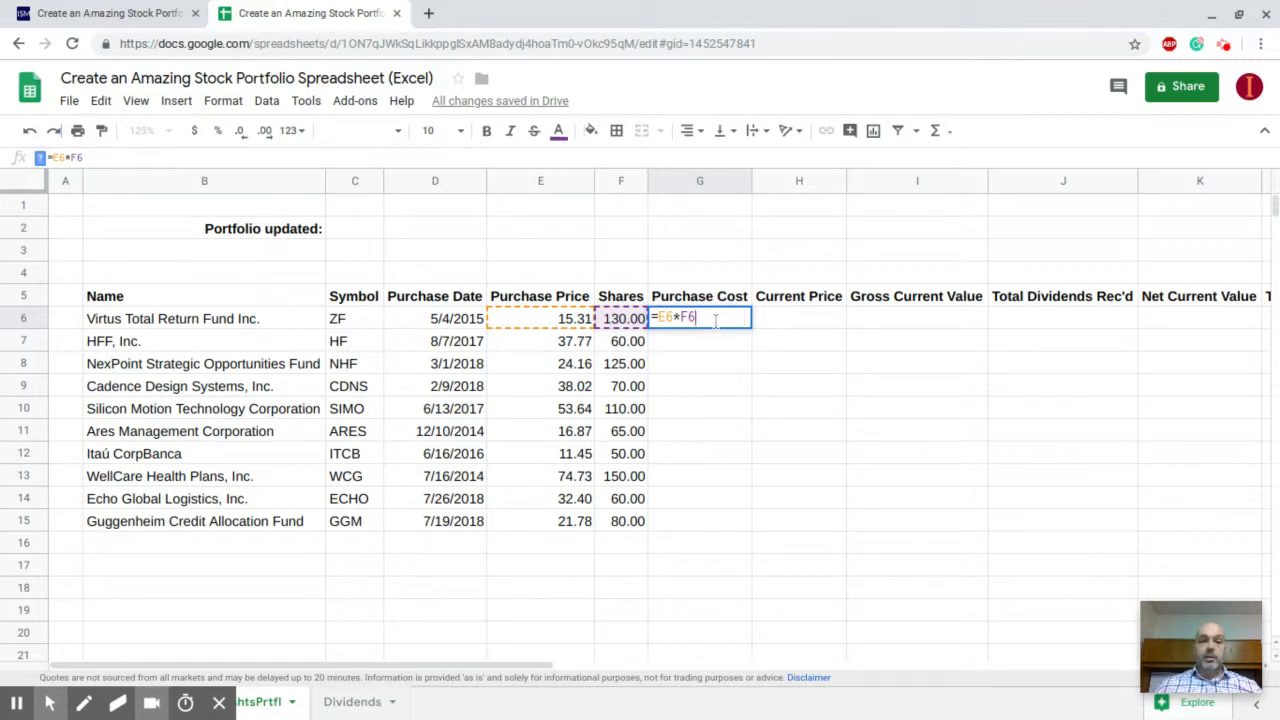
key("Escape")
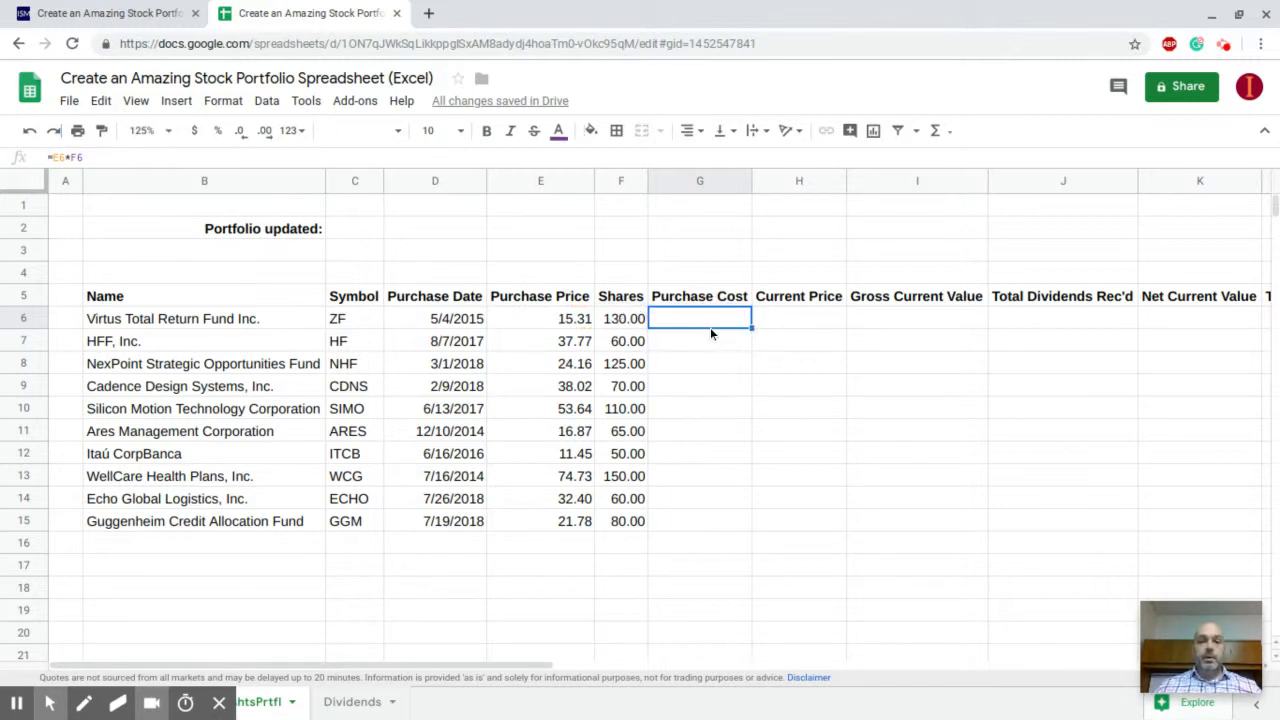
Set the text color of Purchase Cost cell G6 to black and review its formula.
left_click(558, 137)
left_click(567, 186)
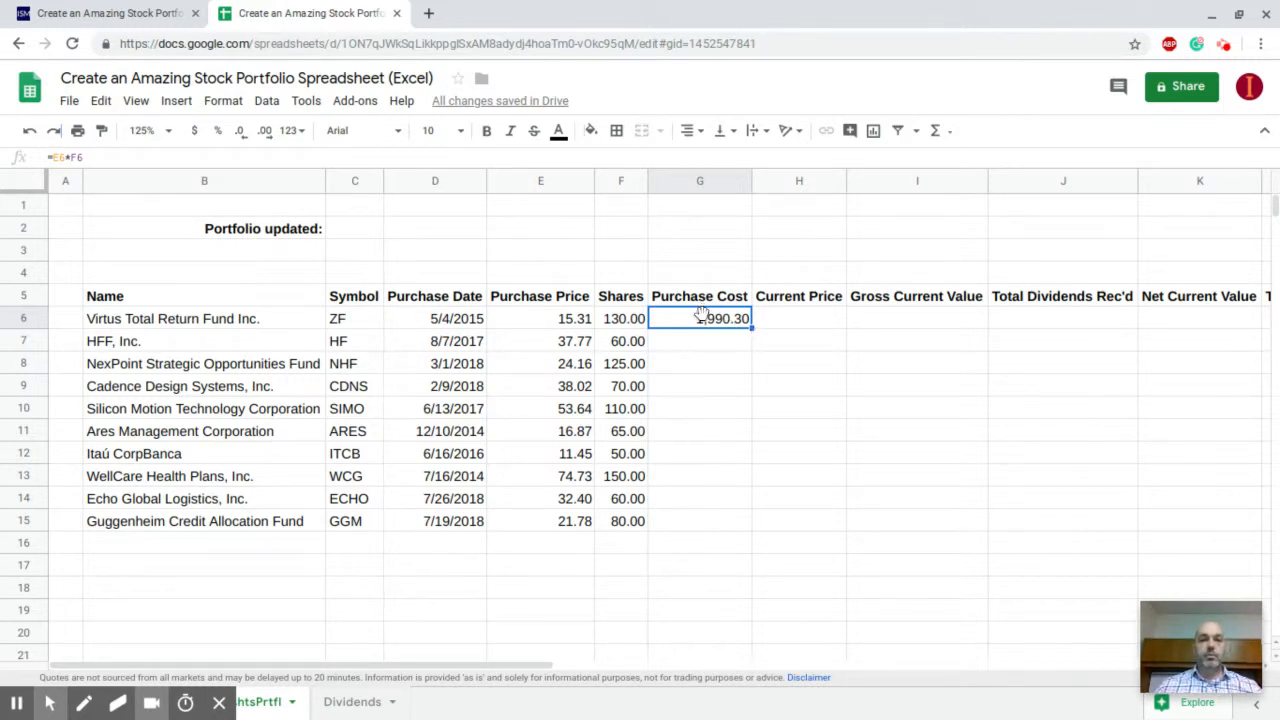
left_click(132, 162)
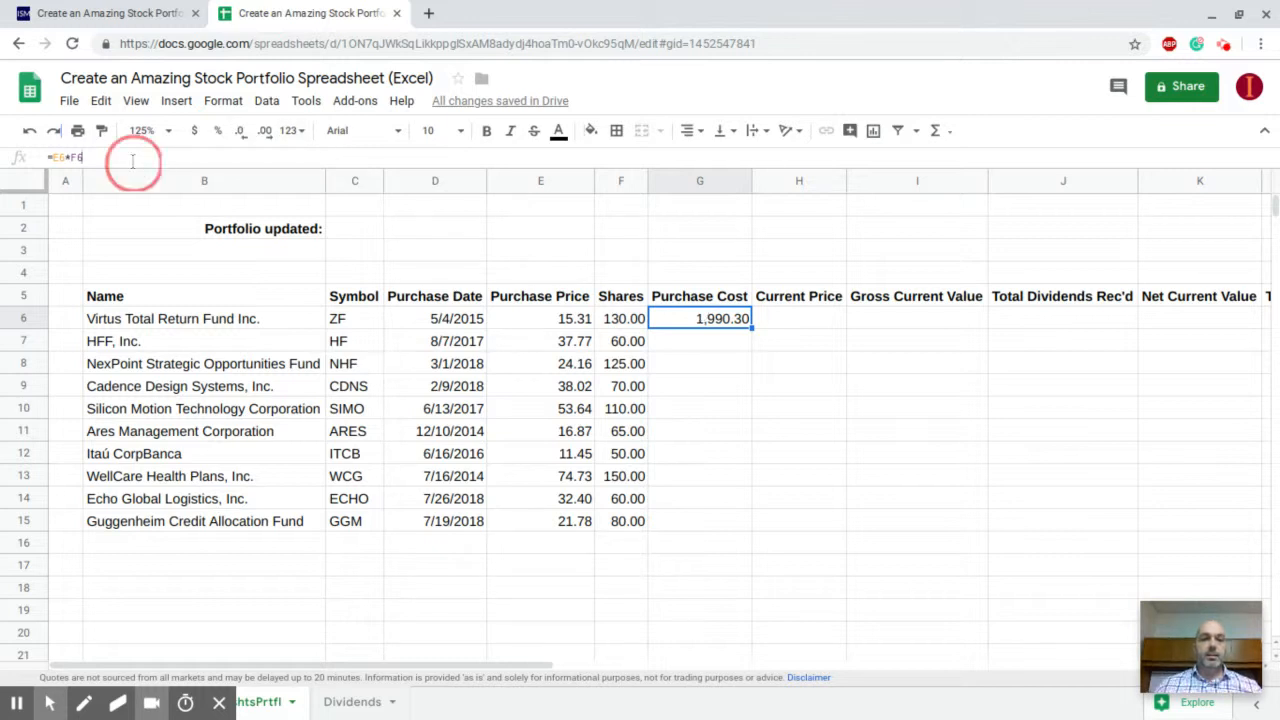
key("Escape")
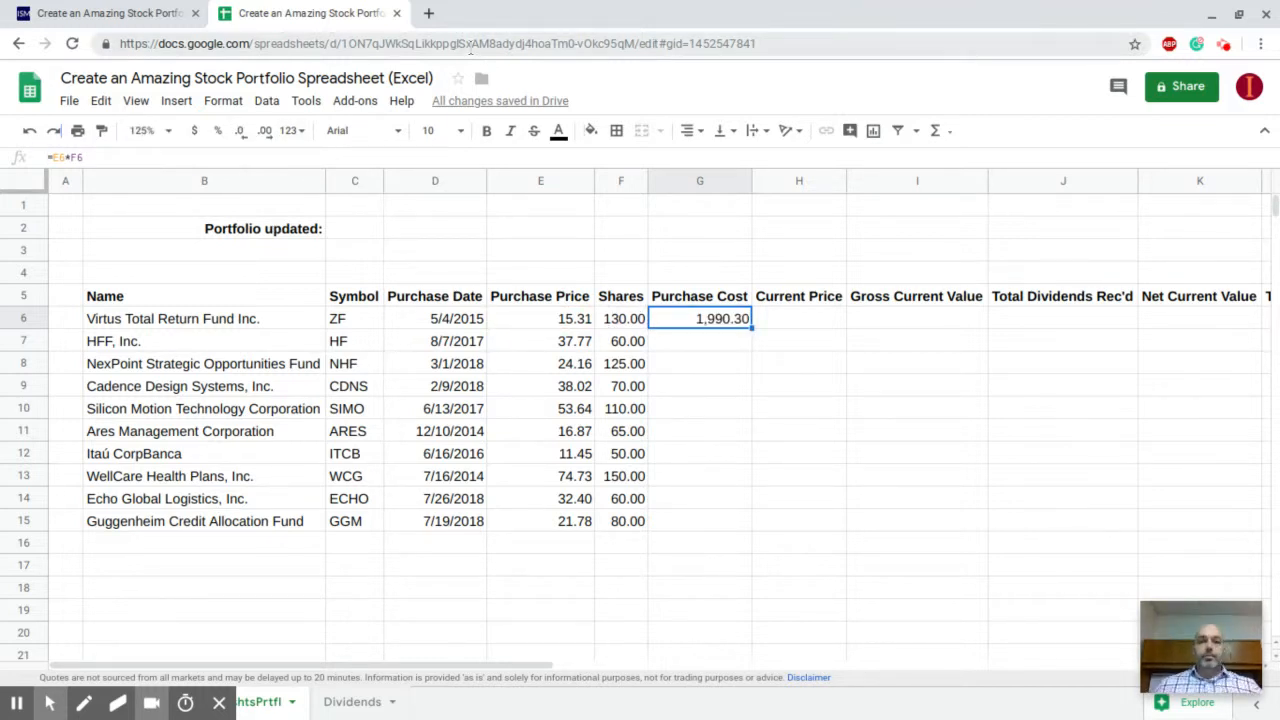
Copy the Purchase Cost formula from G6 into G7:G15 and undo the paste.
left_click(710, 341)
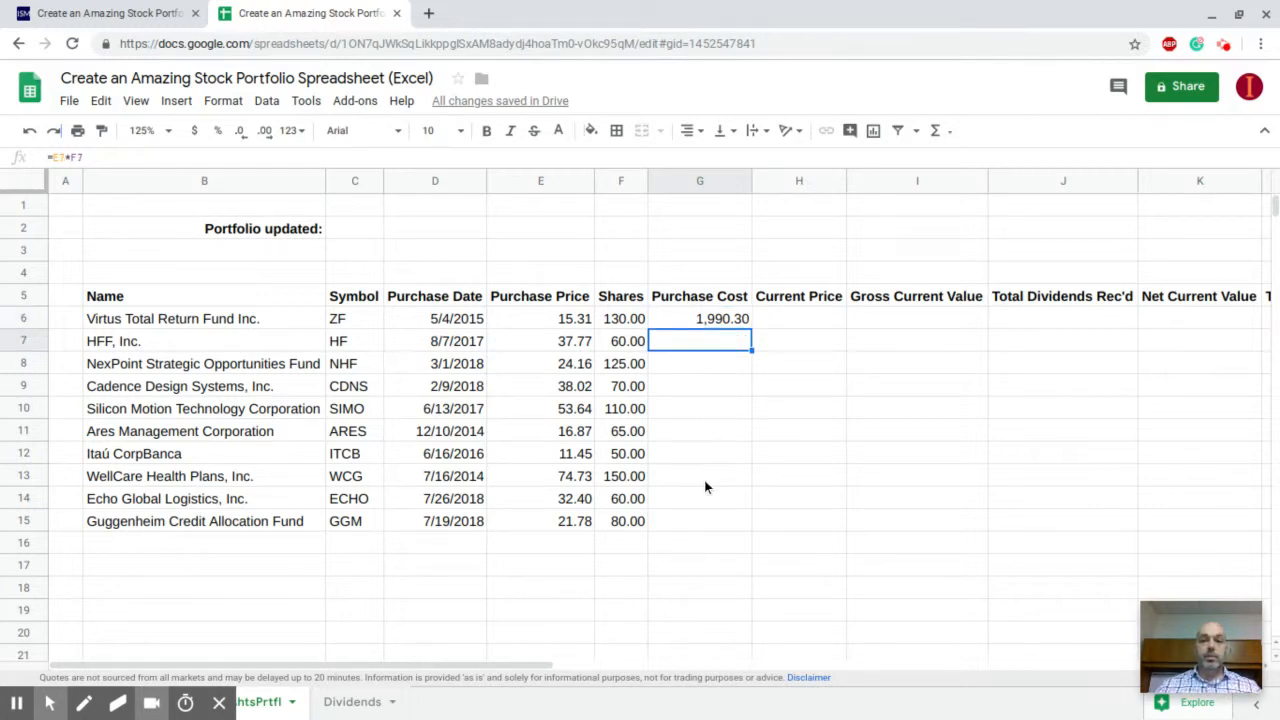
left_click(709, 319)
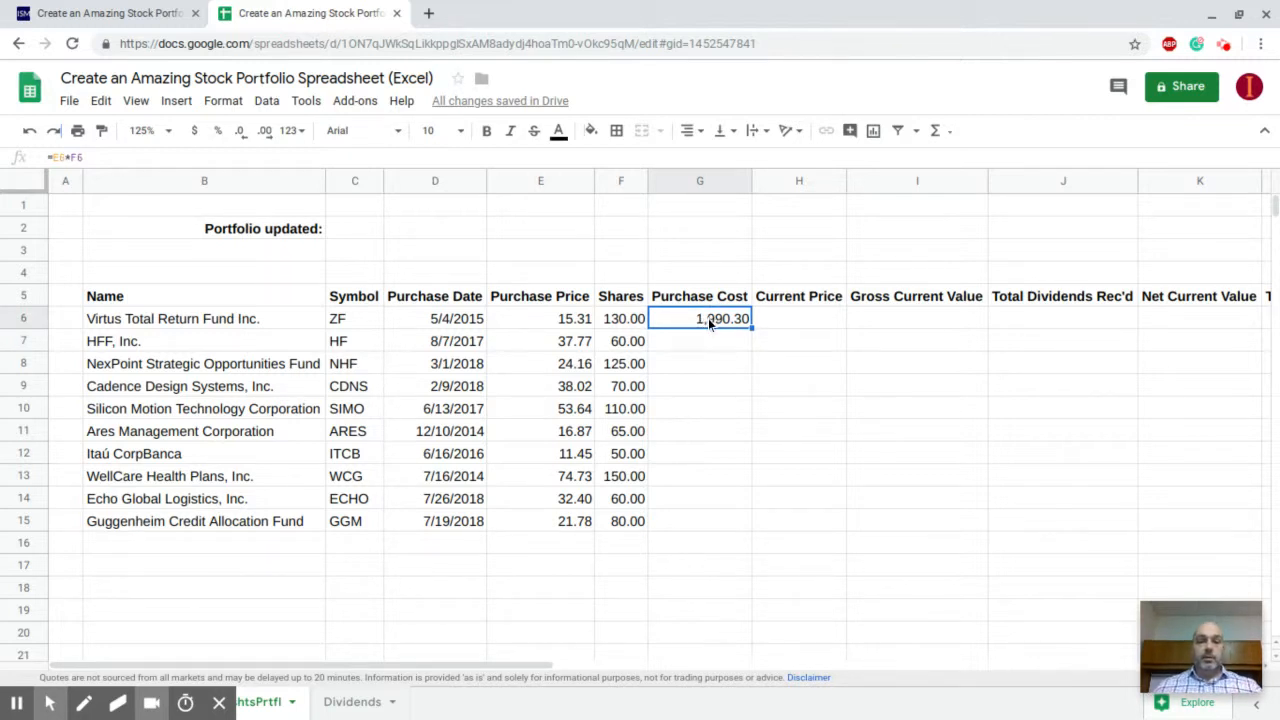
key("ctrl+c")
key("Down")
key("ctrl+v")
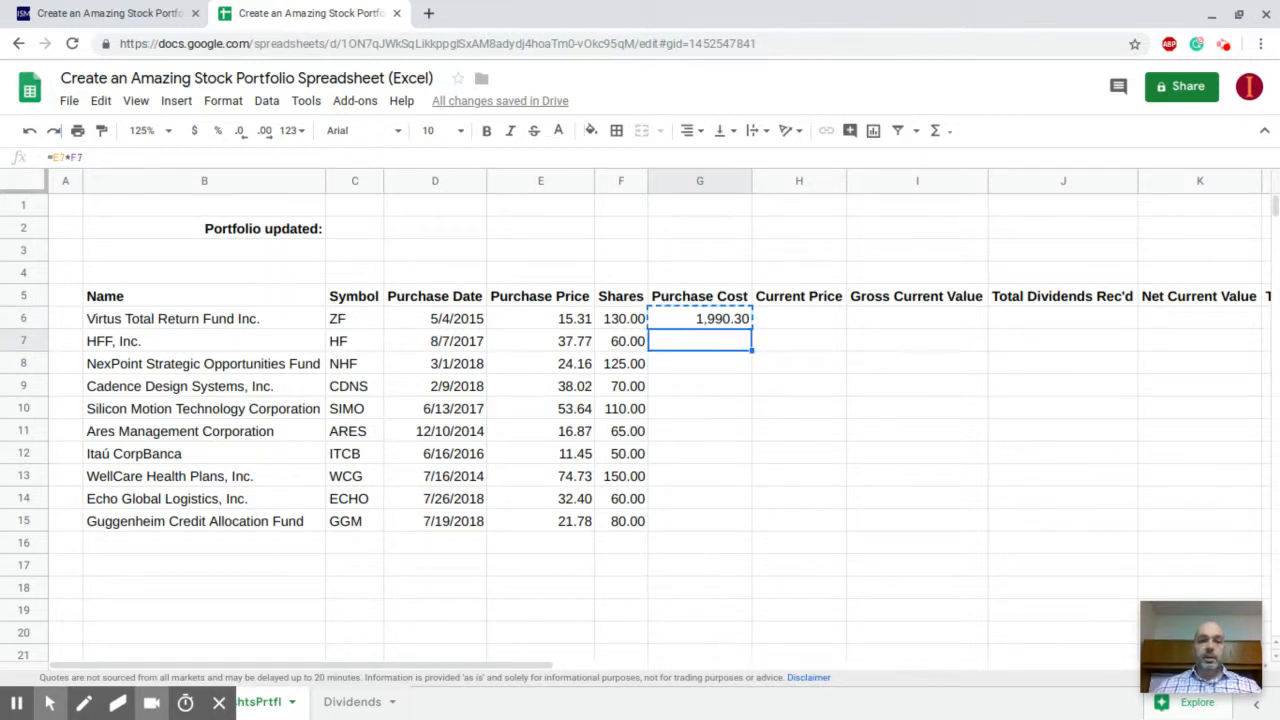
key("shift+Down")
key("shift+Down")
key("shift+Down")
key("shift+Down")
key("shift+Down")
key("shift+Down")
key("shift+Down")
key("shift+Down")
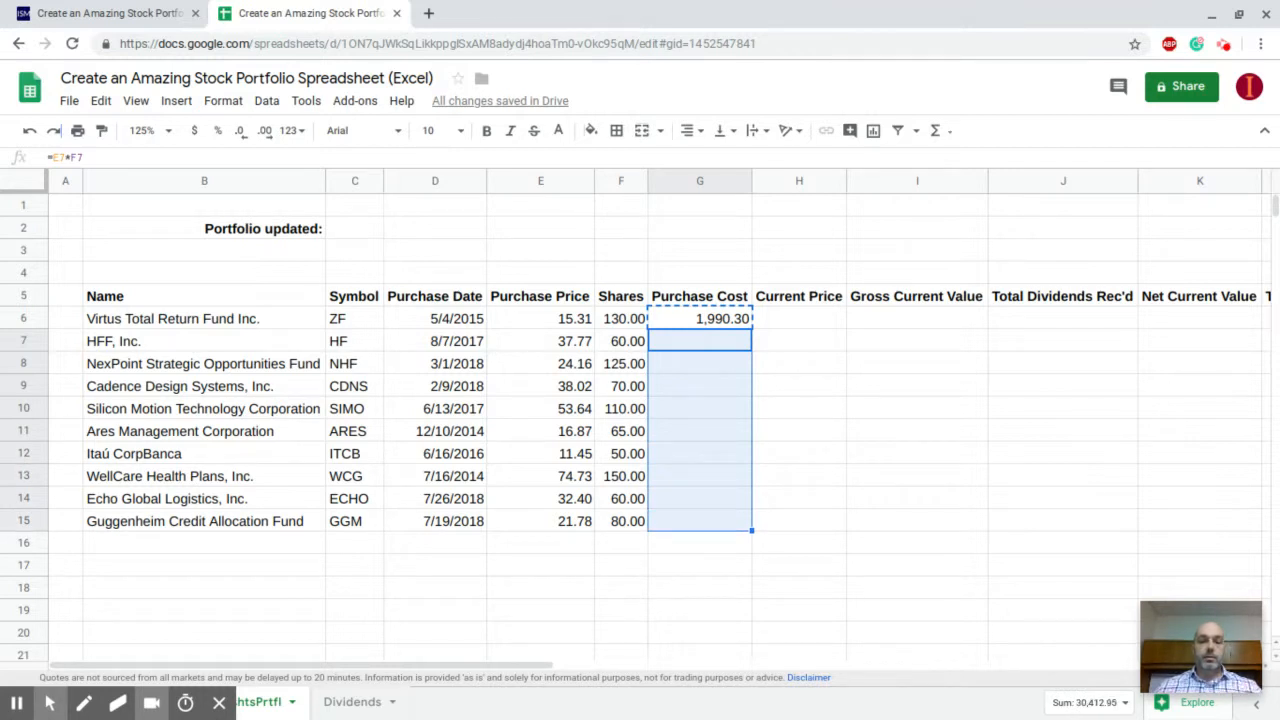
key("ctrl+v")
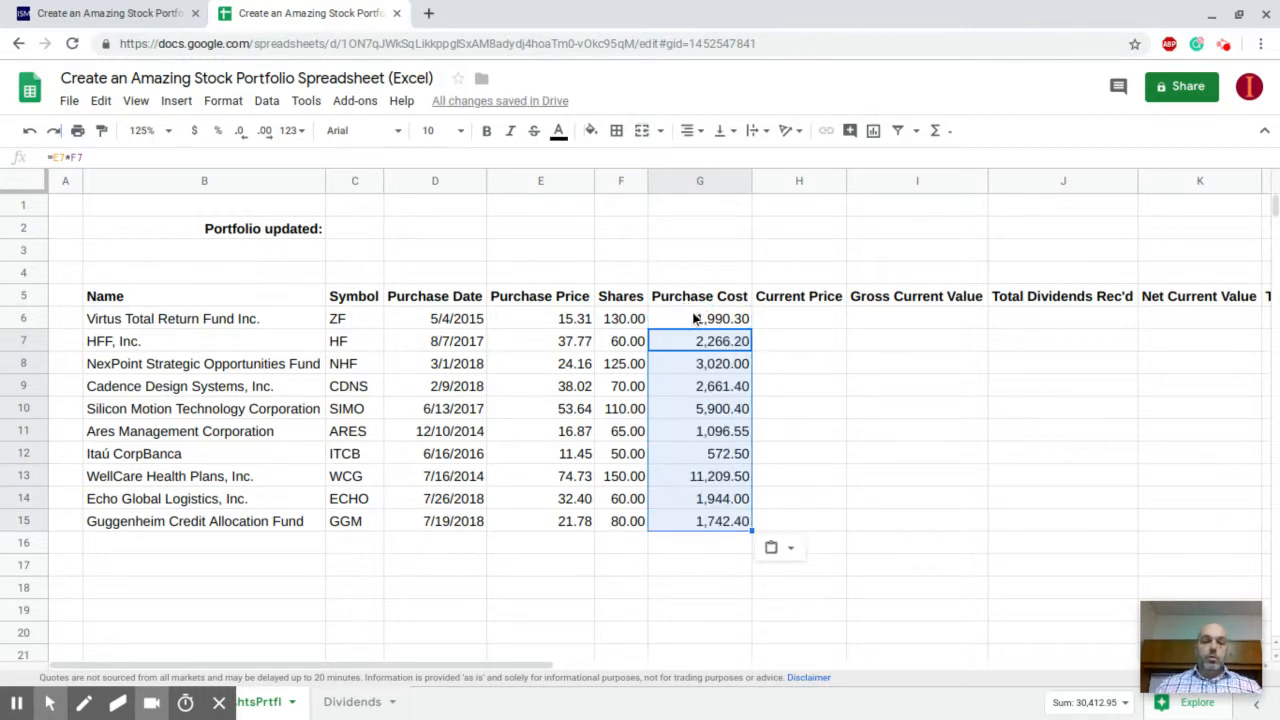
key("Delete")
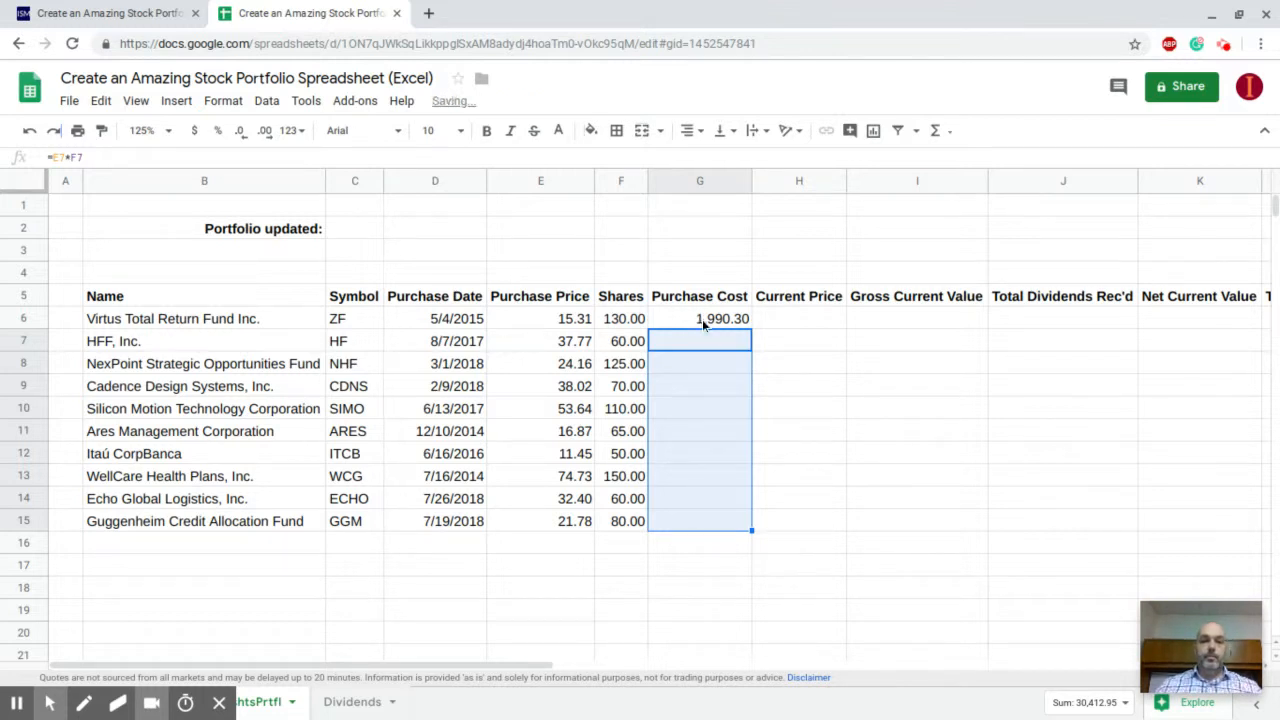
Fill the Purchase Cost formula from G6 down to G15 and check the copied formula in G13.
left_click(702, 320)
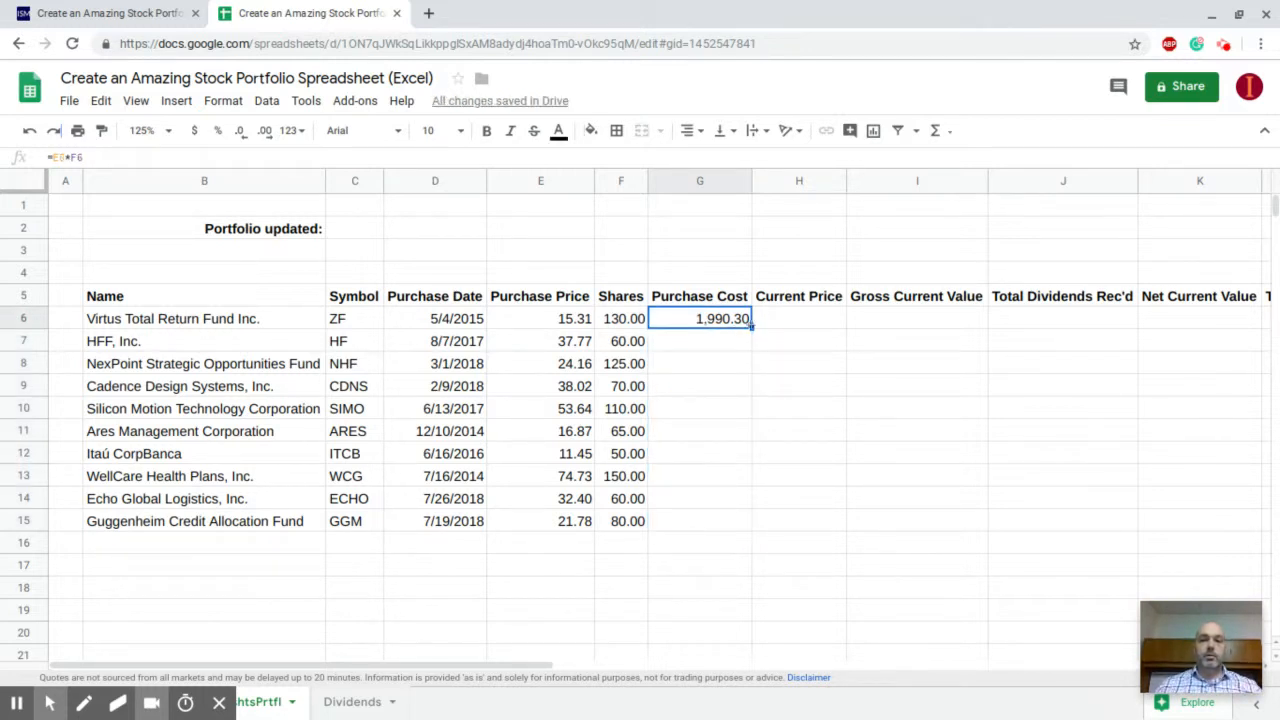
left_click_drag(751, 328, 745, 525)
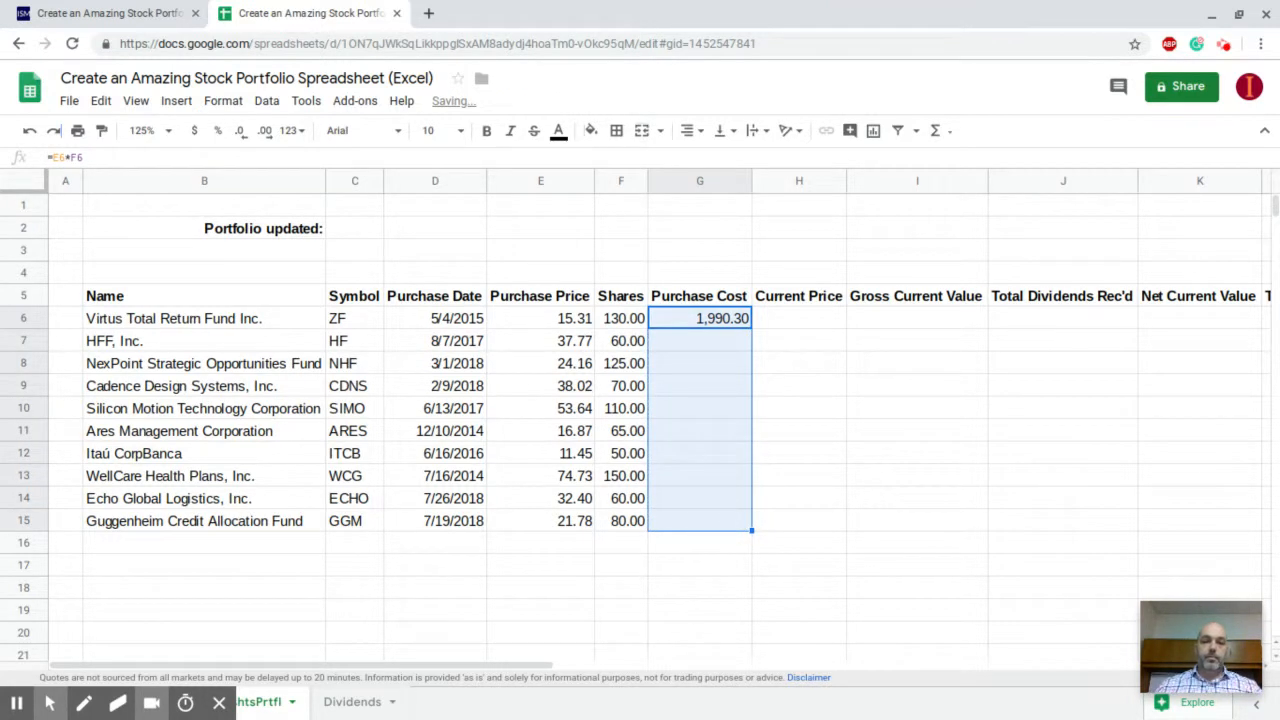
left_click(704, 476)
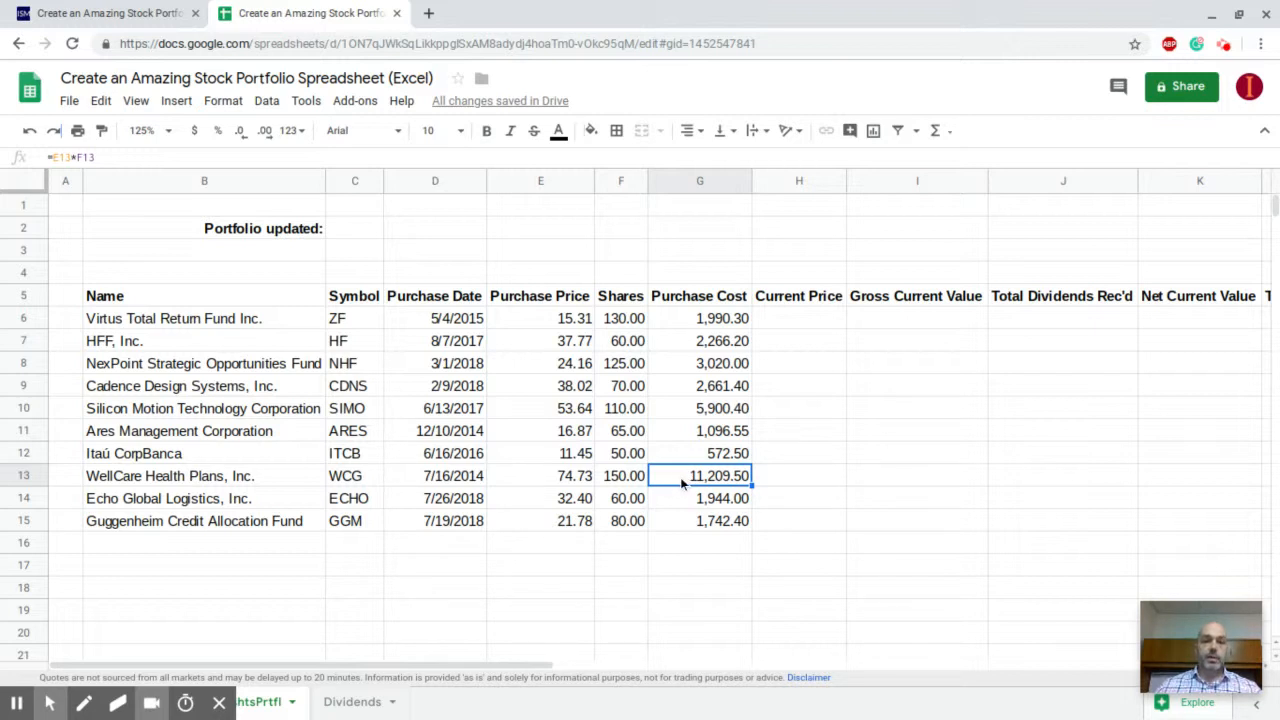
left_click(112, 156)
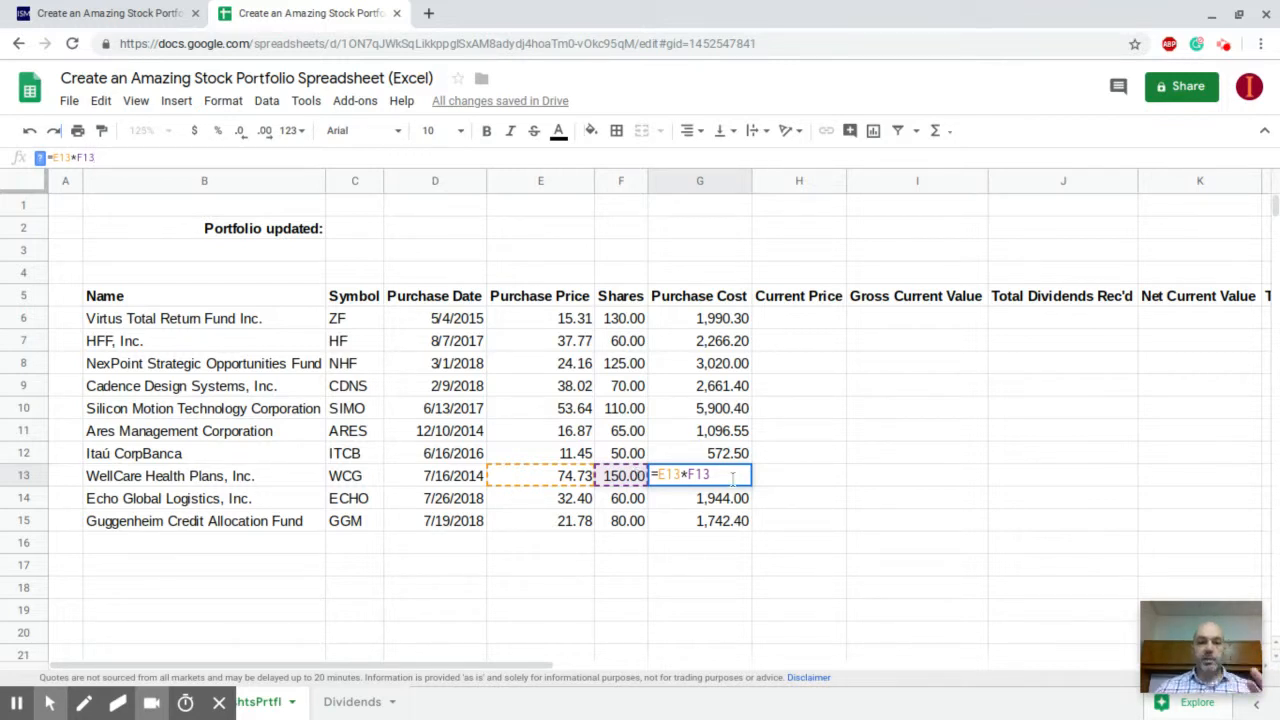
Inspect the GOOGLEFINANCE formula in Current Price cell H6, including its ticker and attribute arguments, leaving it unedited.
left_click(806, 320)
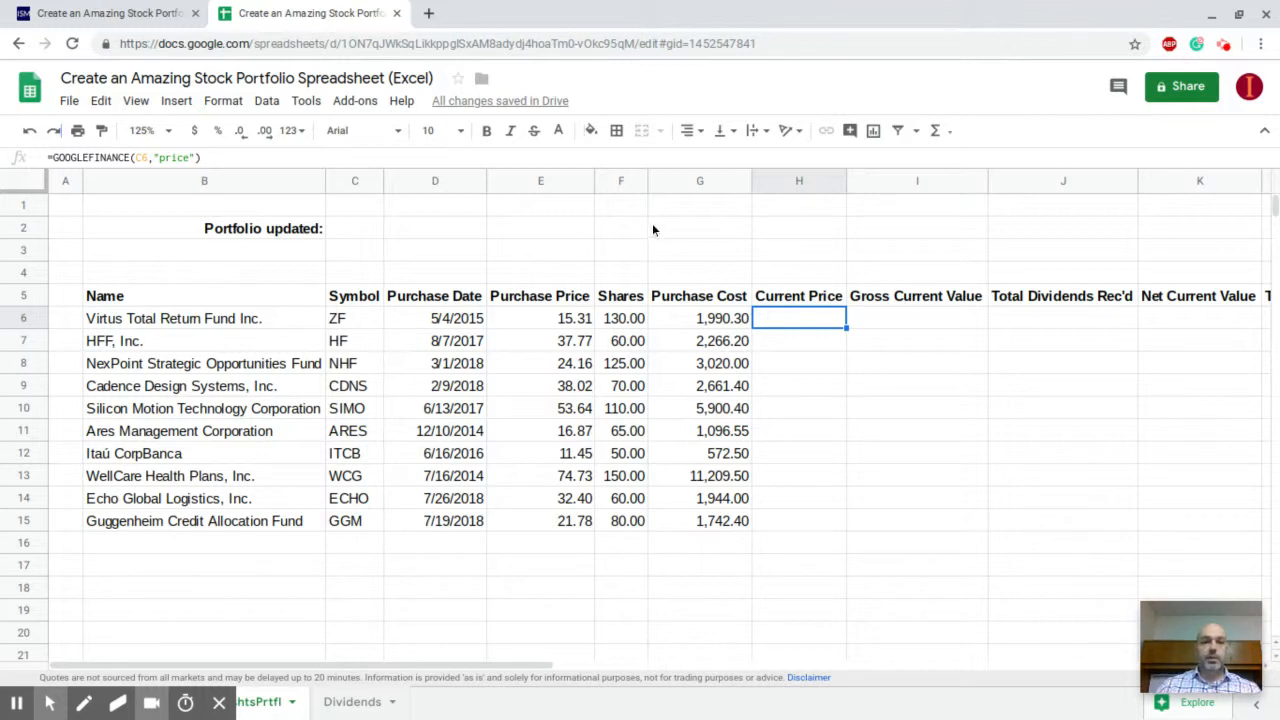
left_click(130, 156)
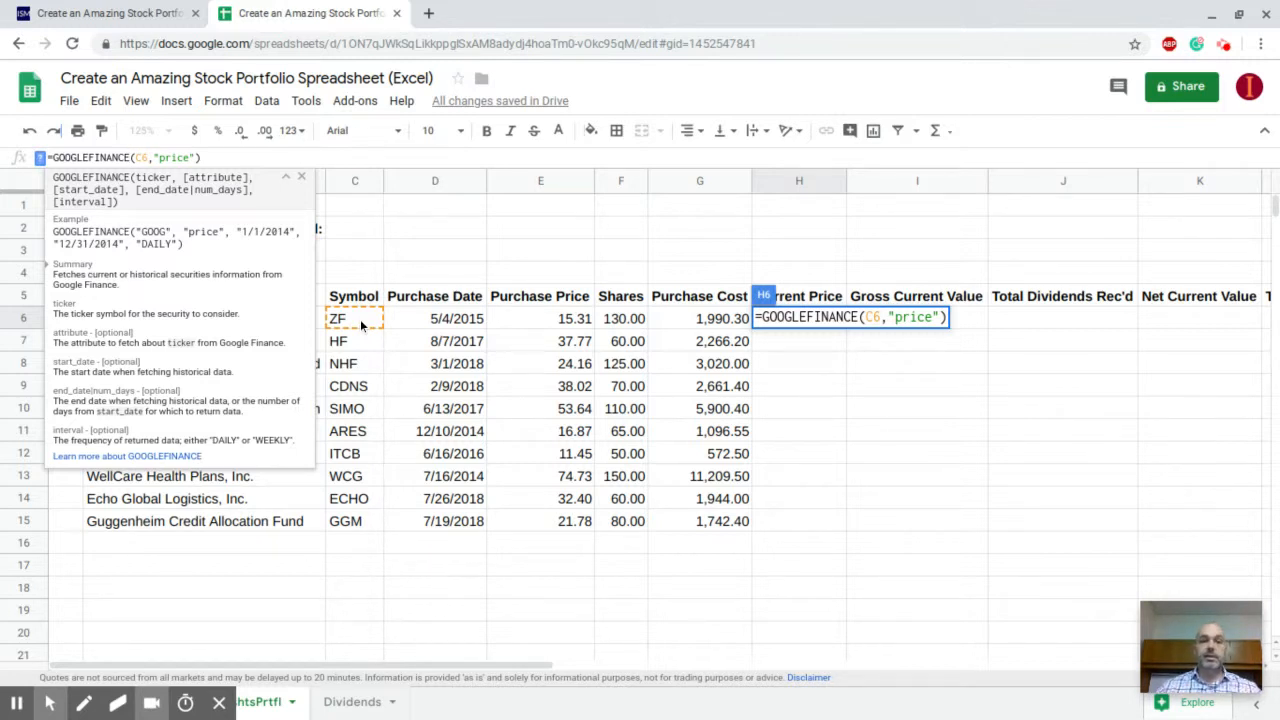
left_click(160, 158)
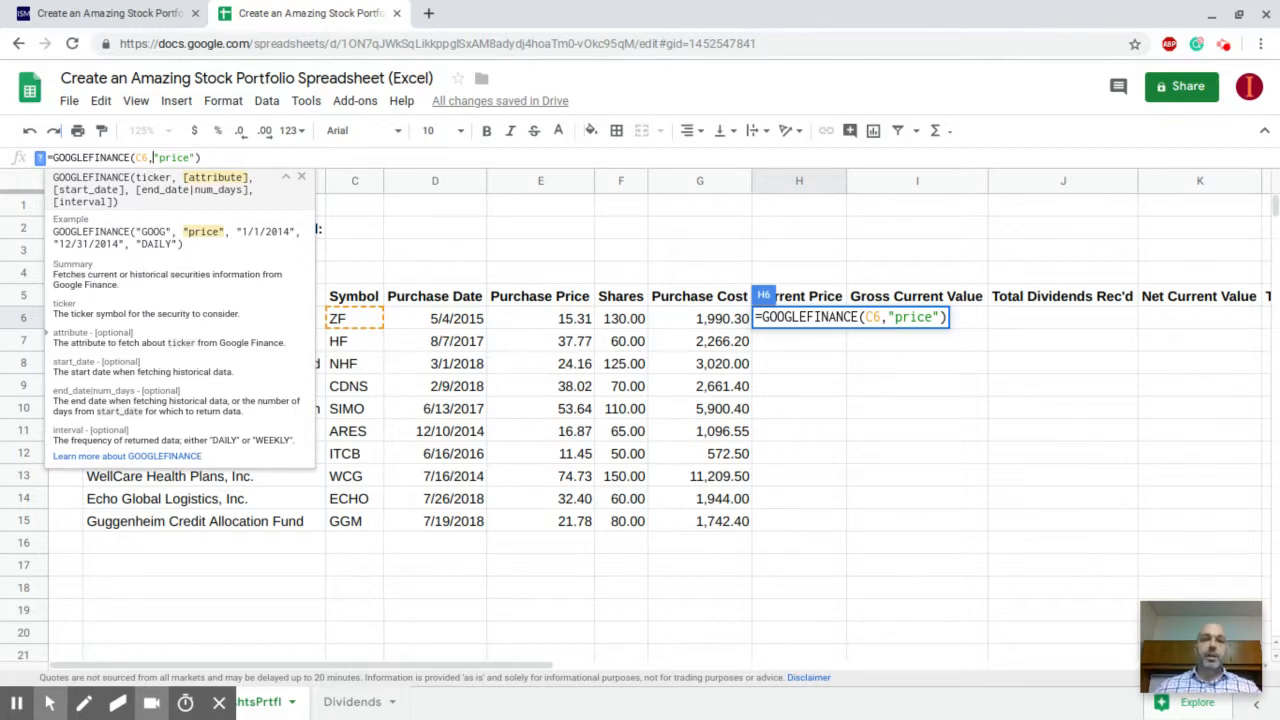
key("Return")
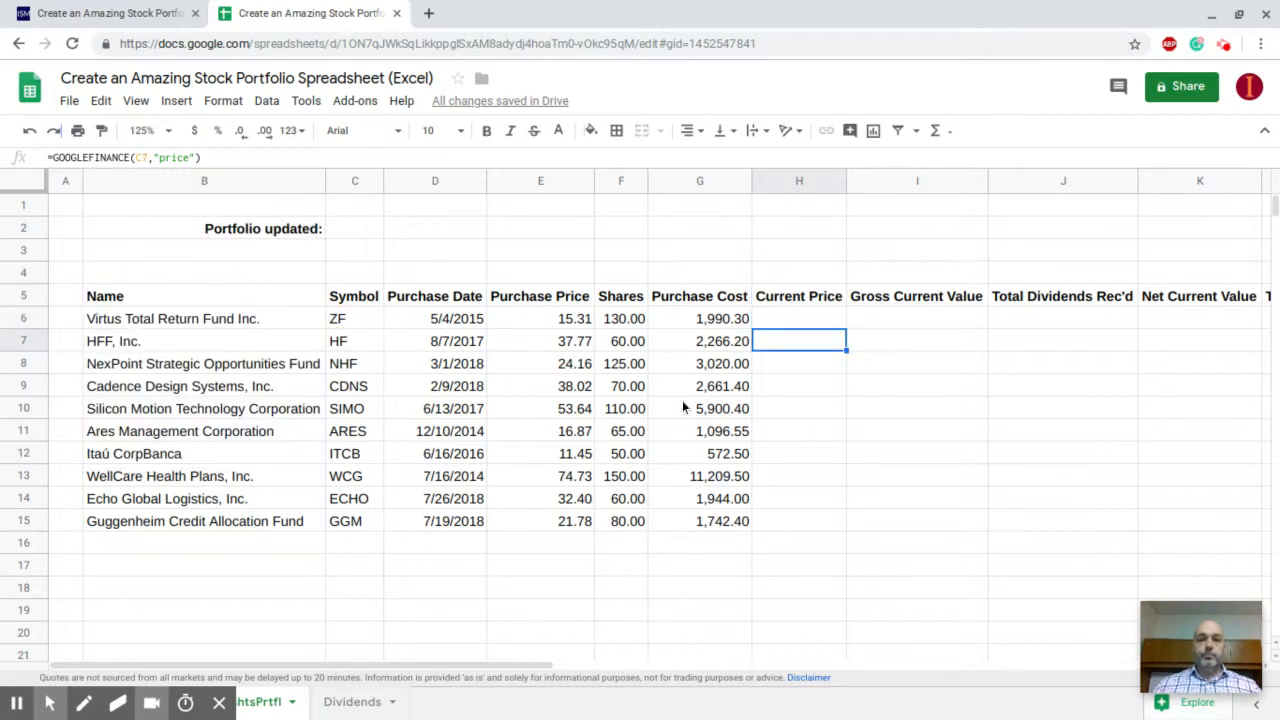
Set the text color of Current Price cell H6 to black and fill it down to H15.
left_click(814, 318)
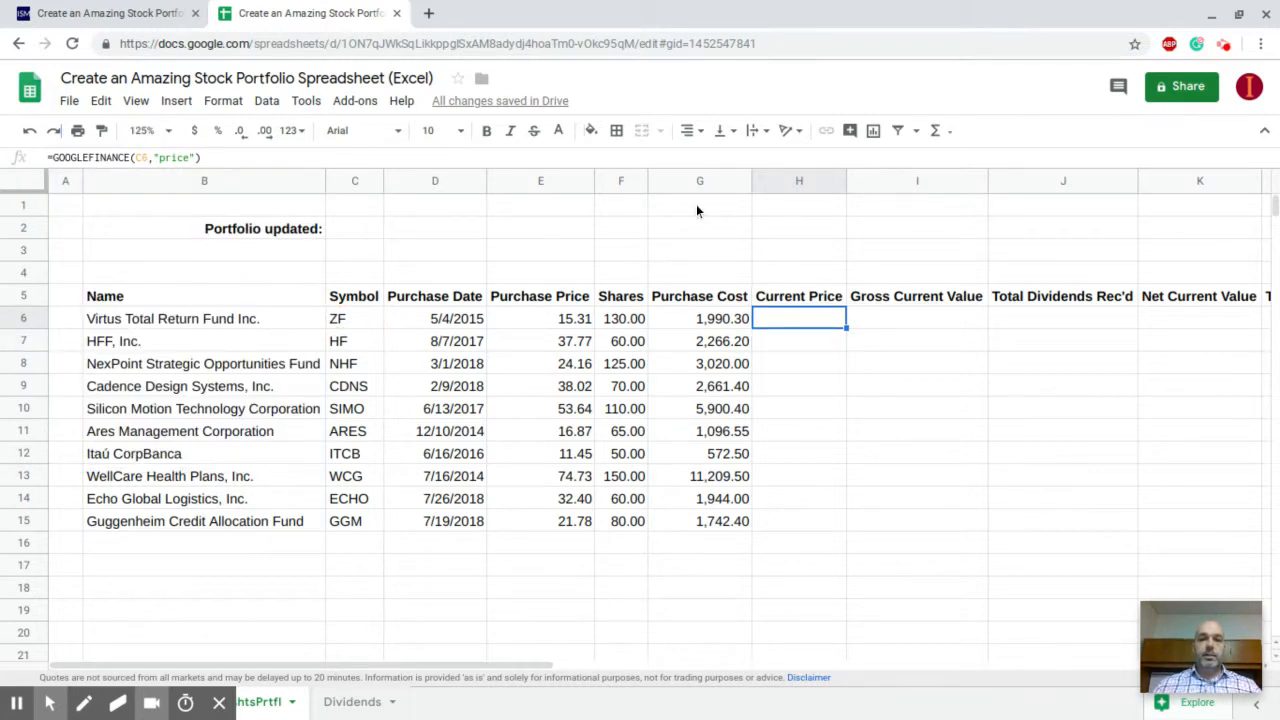
left_click(558, 131)
left_click(566, 190)
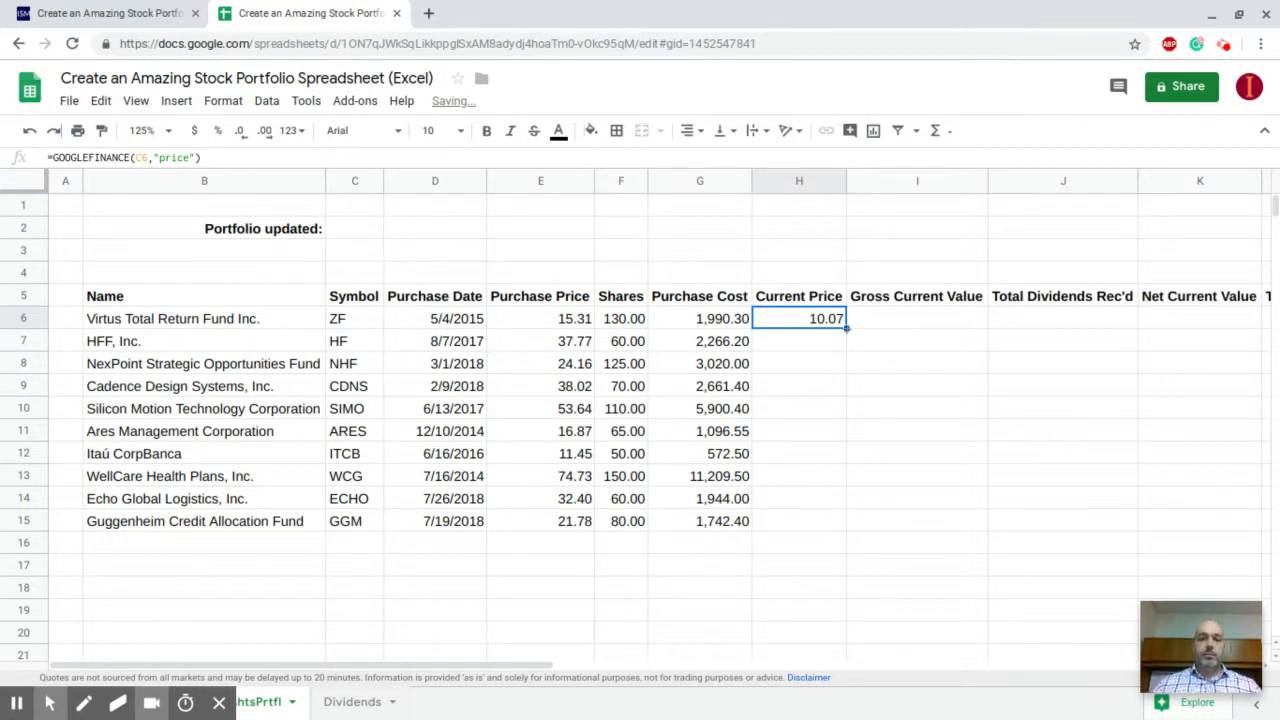
left_click_drag(846, 327, 828, 533)
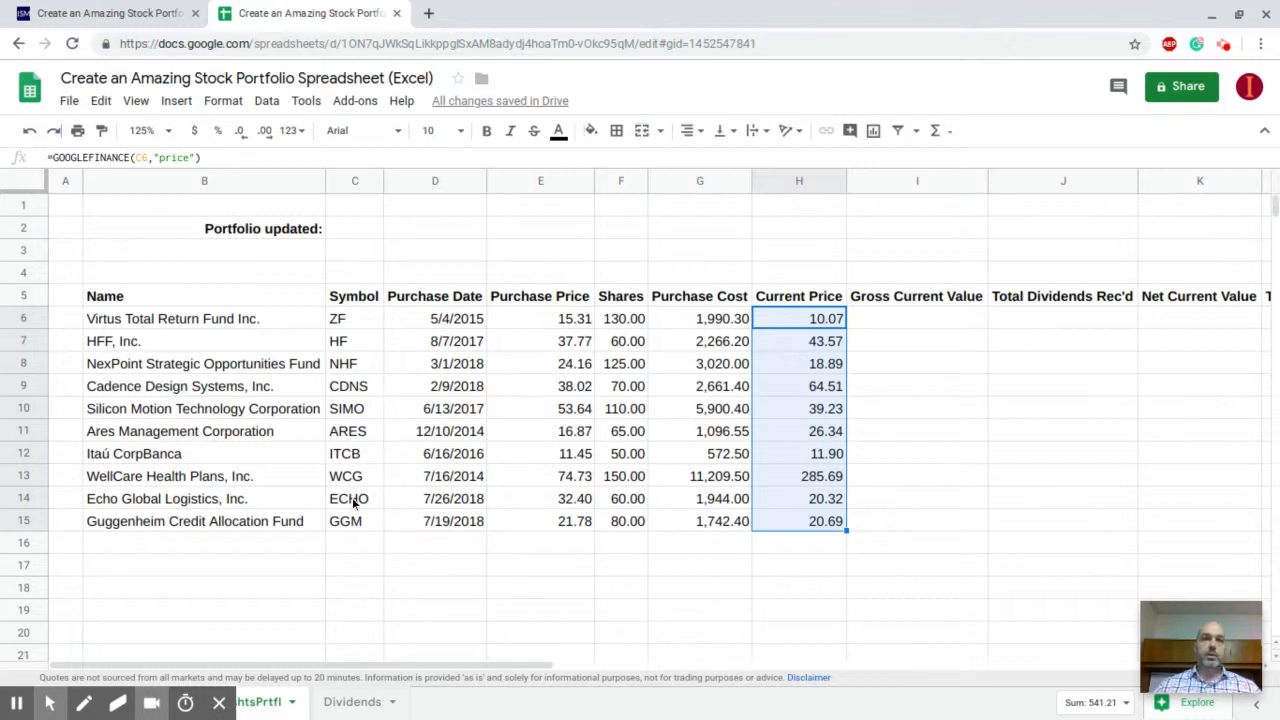
Inspect the Gross Current Value formula in I6 and the cells it references, leaving it unedited.
left_click(921, 320)
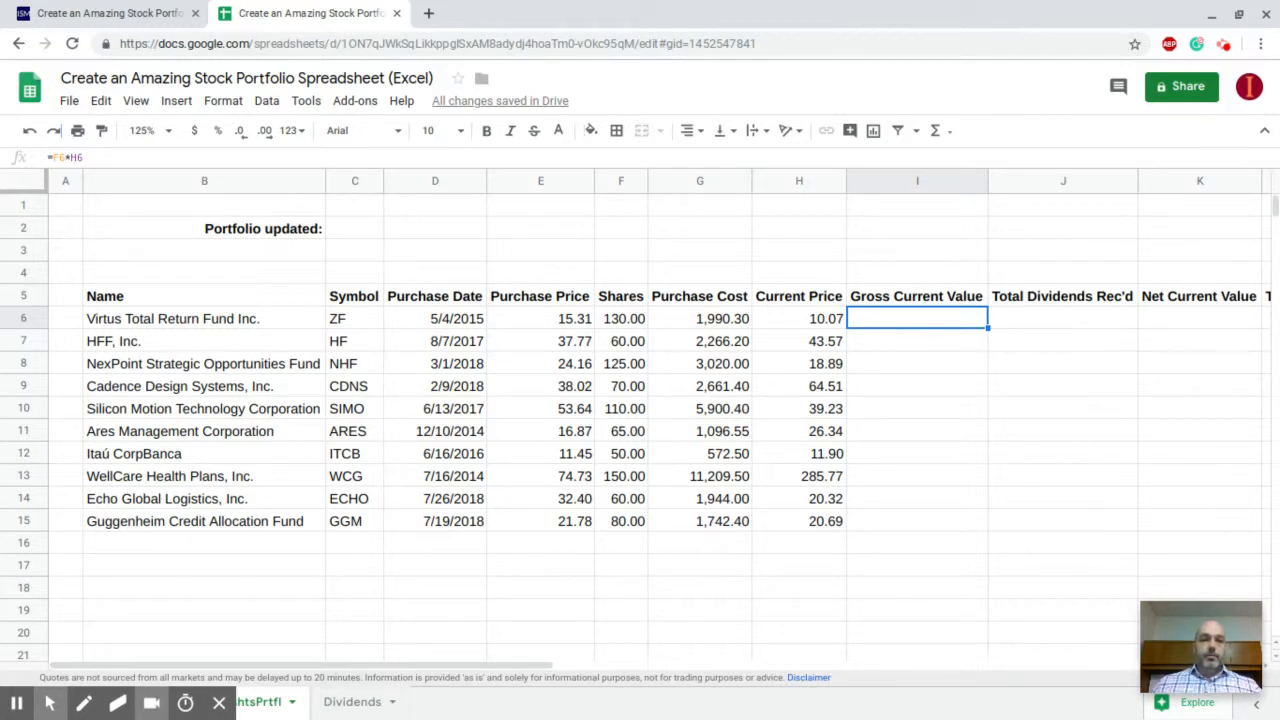
left_click(113, 160)
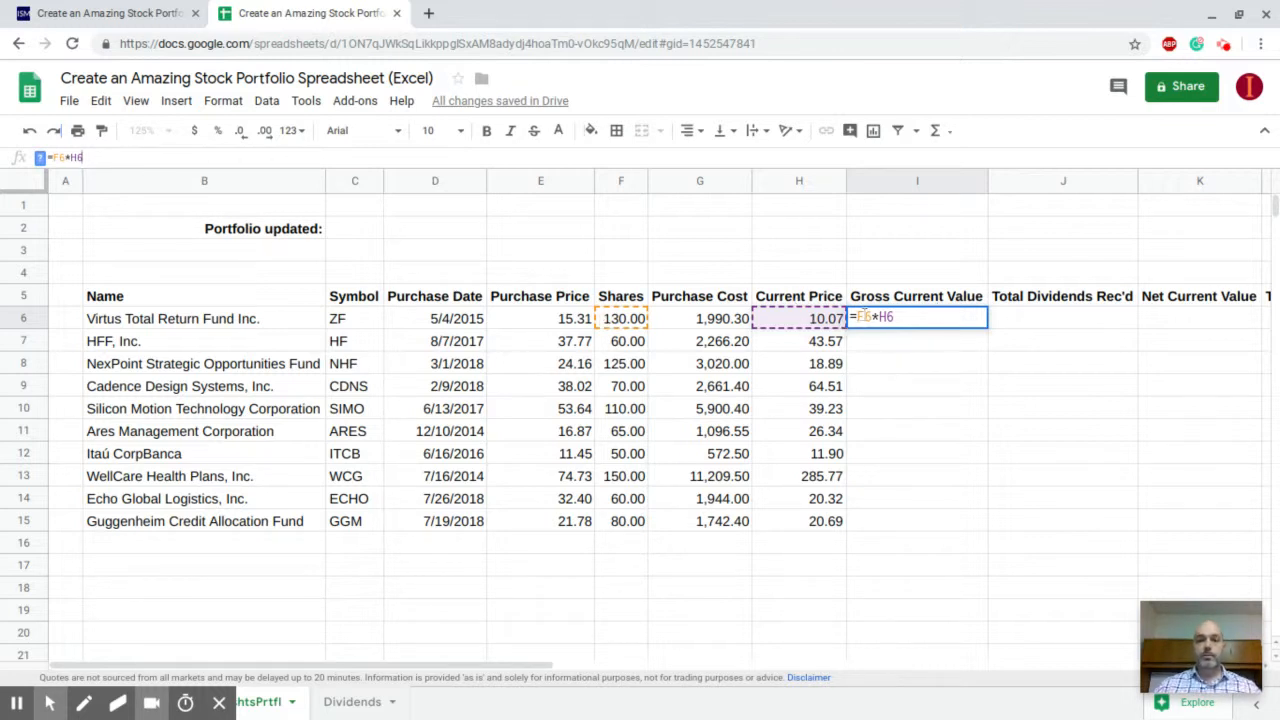
key("Return")
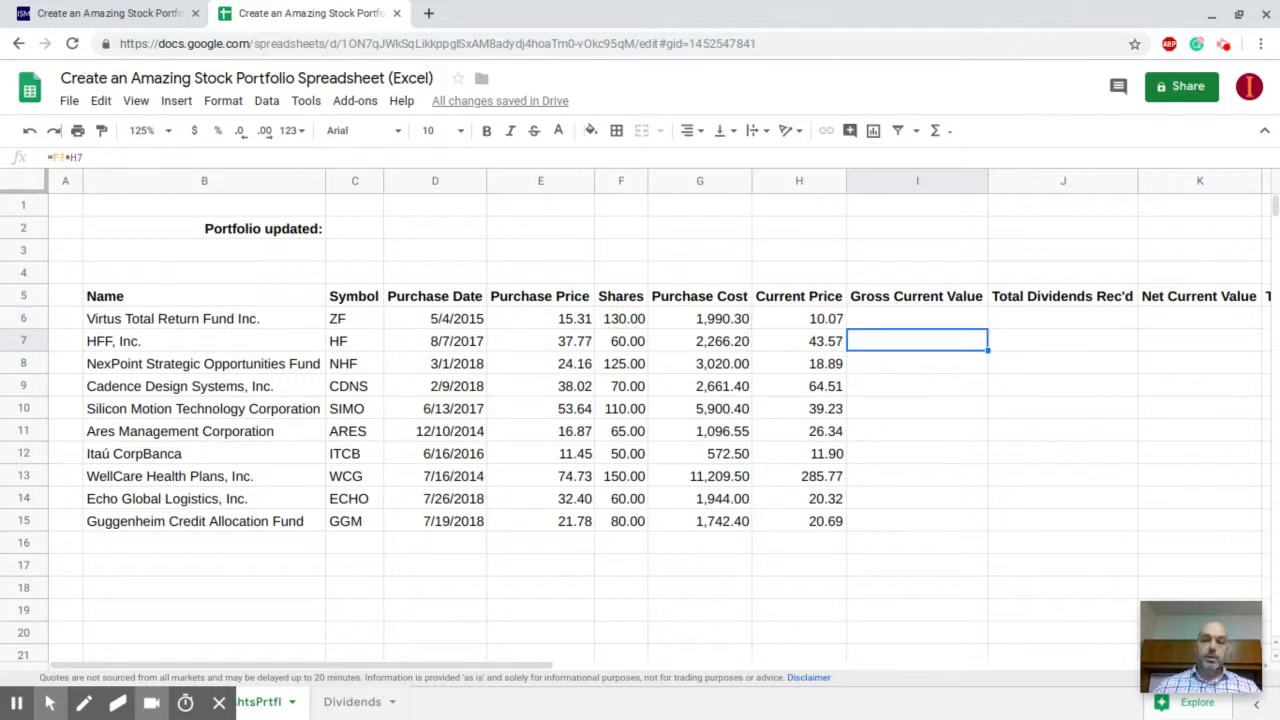
Set the text color of Gross Current Value cell I6 to black and fill it down to I15.
key("Up")
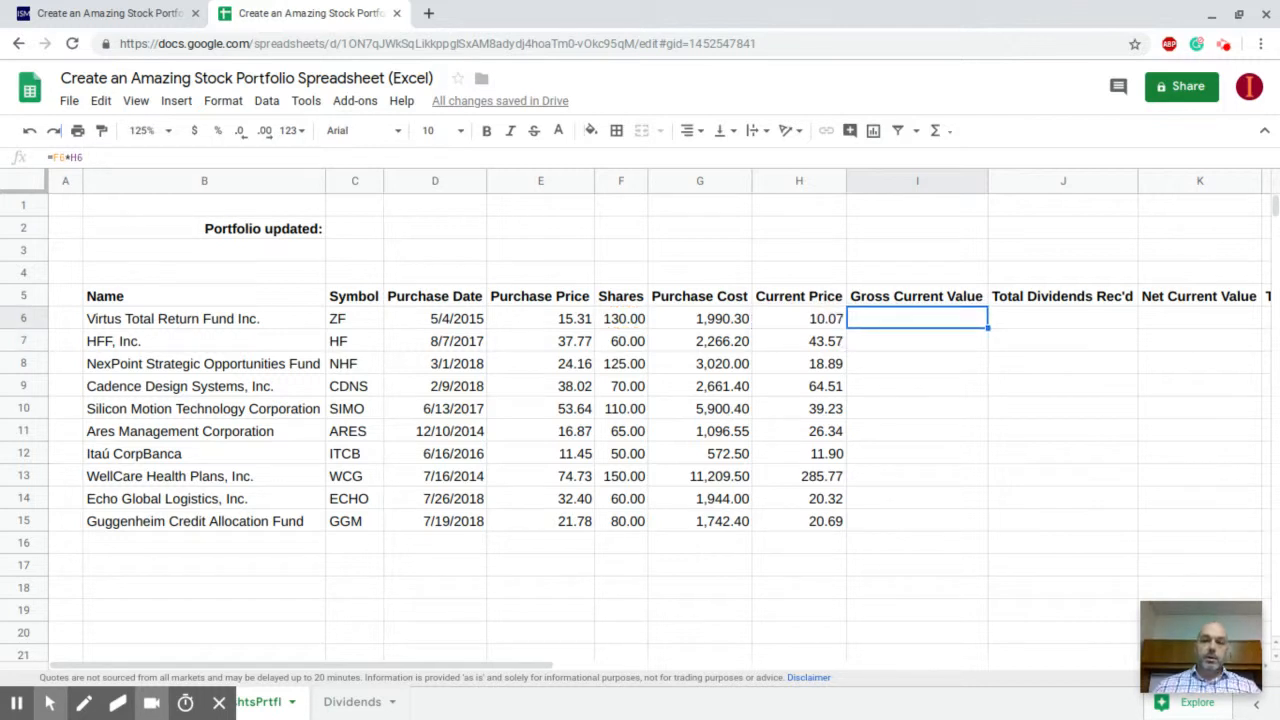
left_click(562, 132)
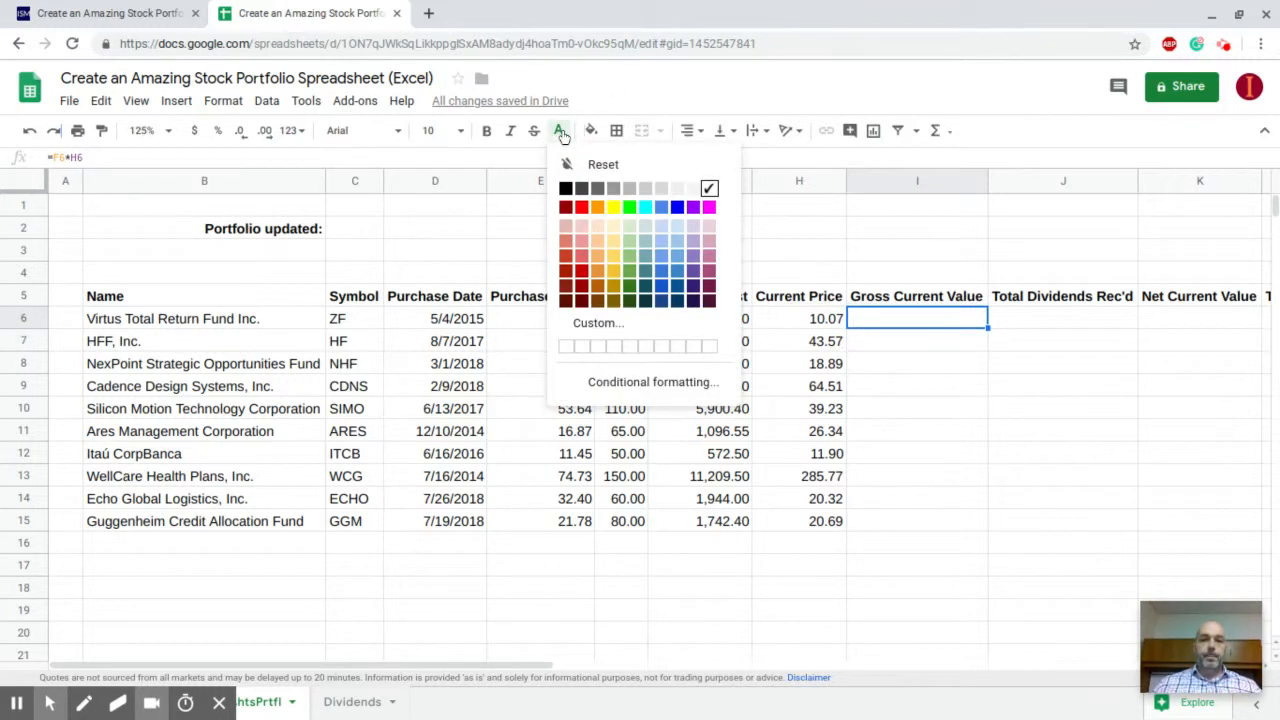
left_click(565, 189)
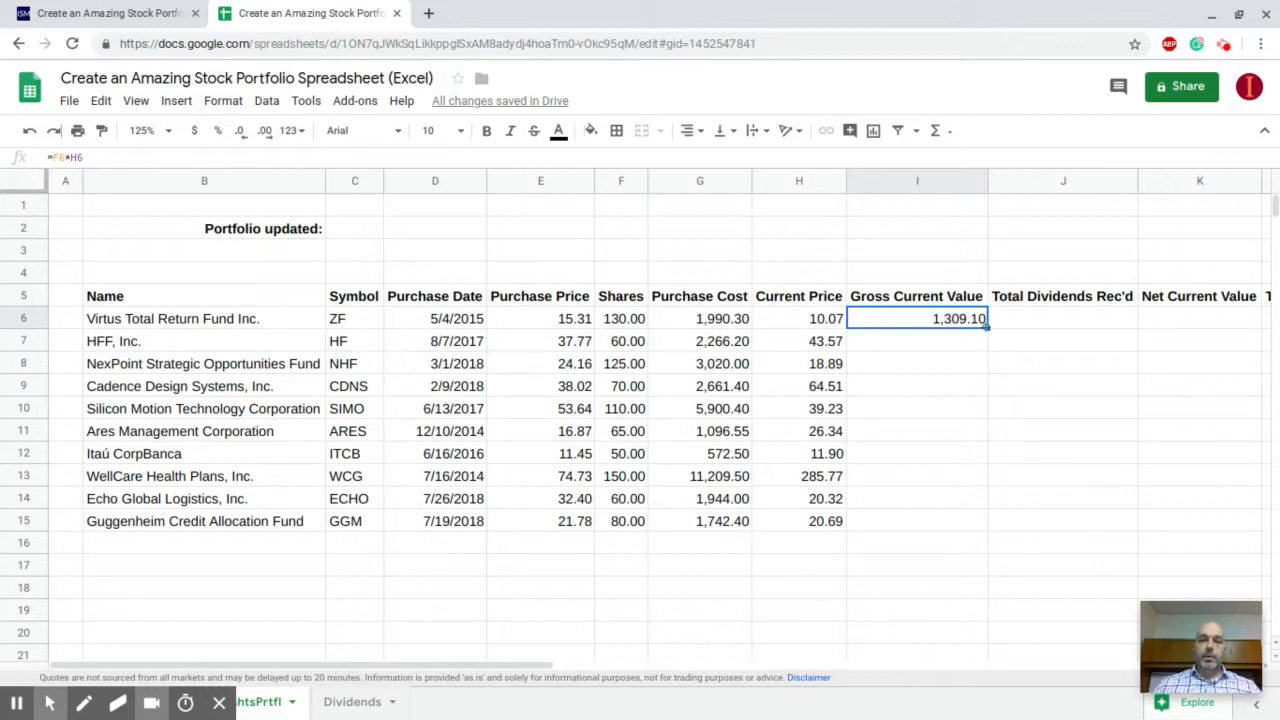
left_click_drag(987, 327, 986, 531)
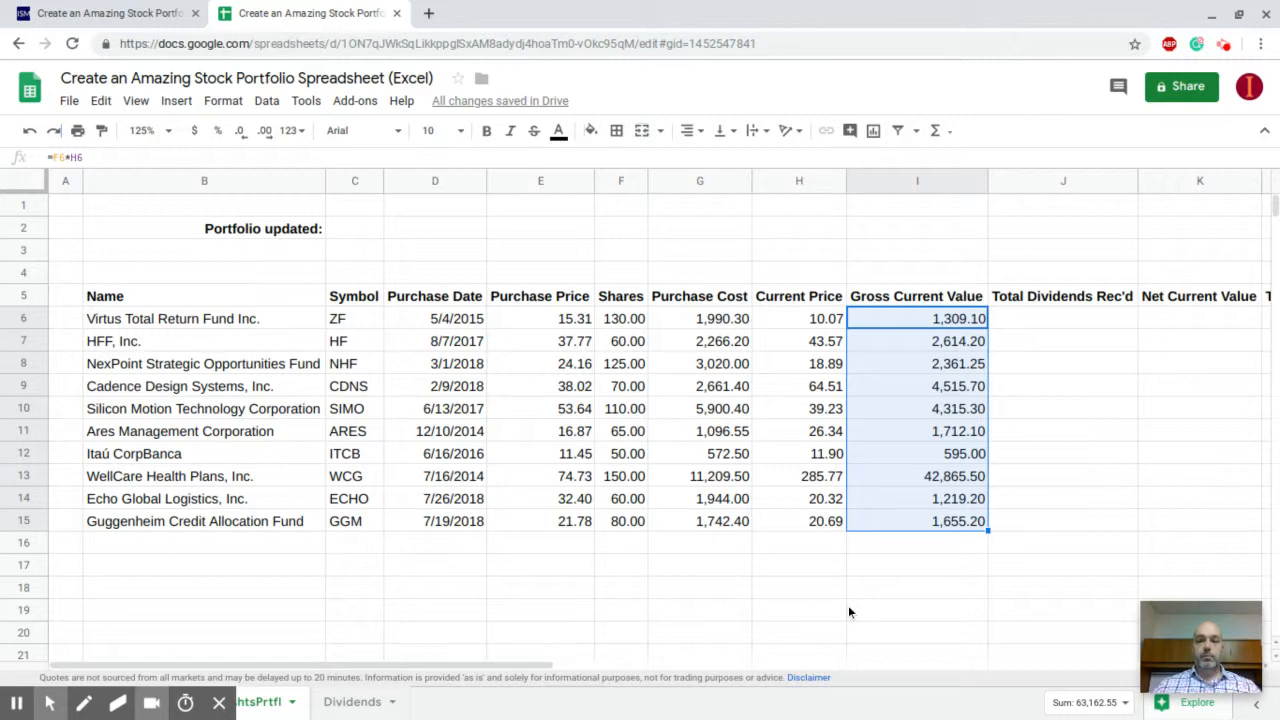
Set the text color of the Total Dividends Rec'd range J6:J15 to black and check the entries in J8 and J11.
scroll(847, 612, "right", 4)
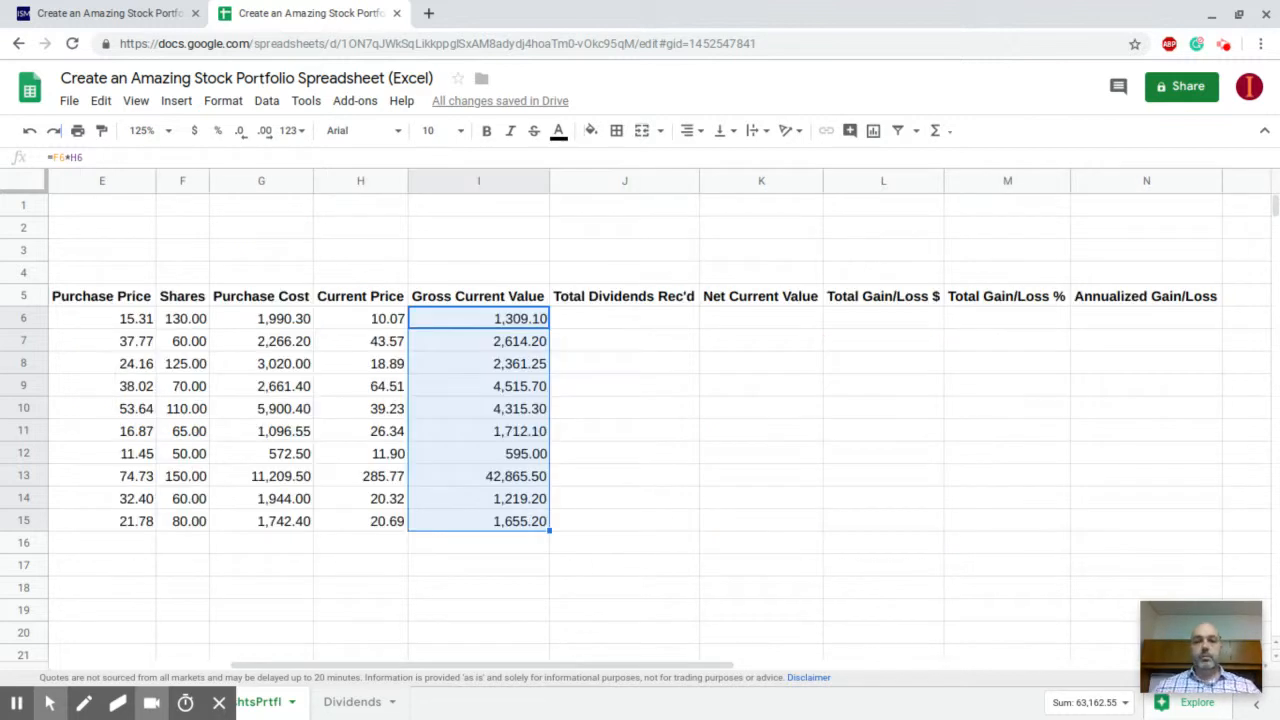
left_click(648, 325)
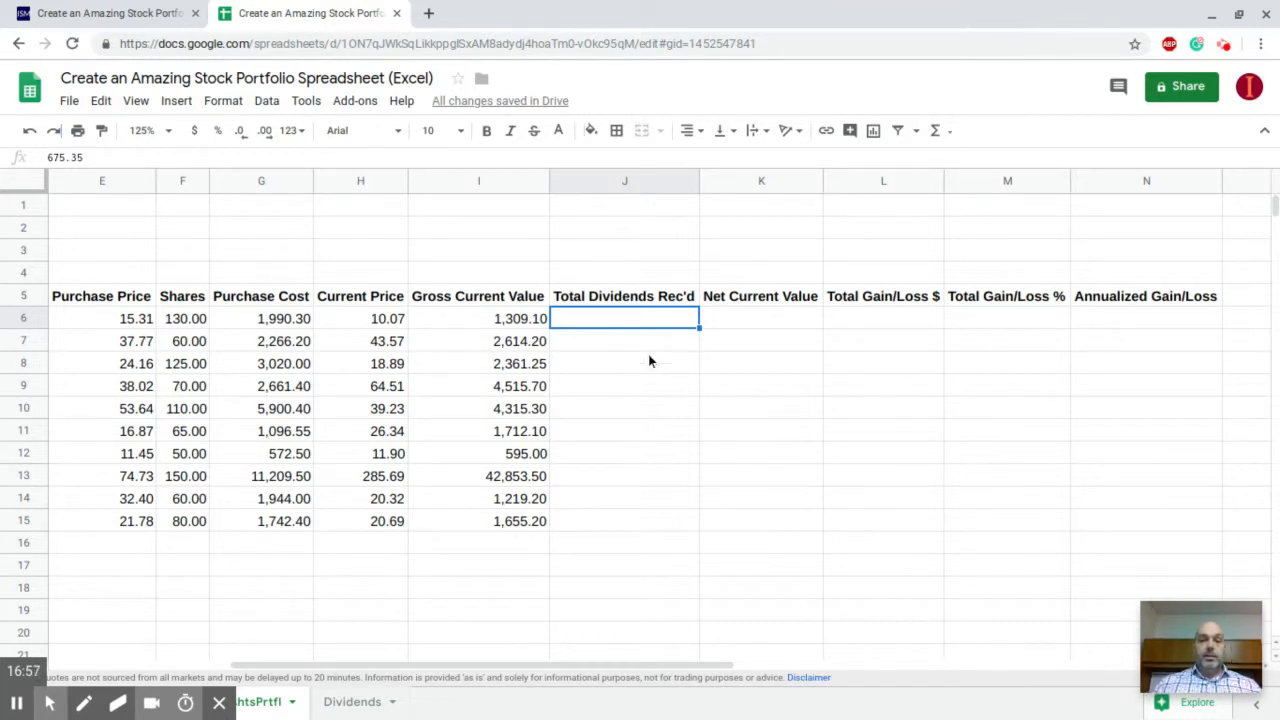
left_click_drag(622, 318, 603, 531)
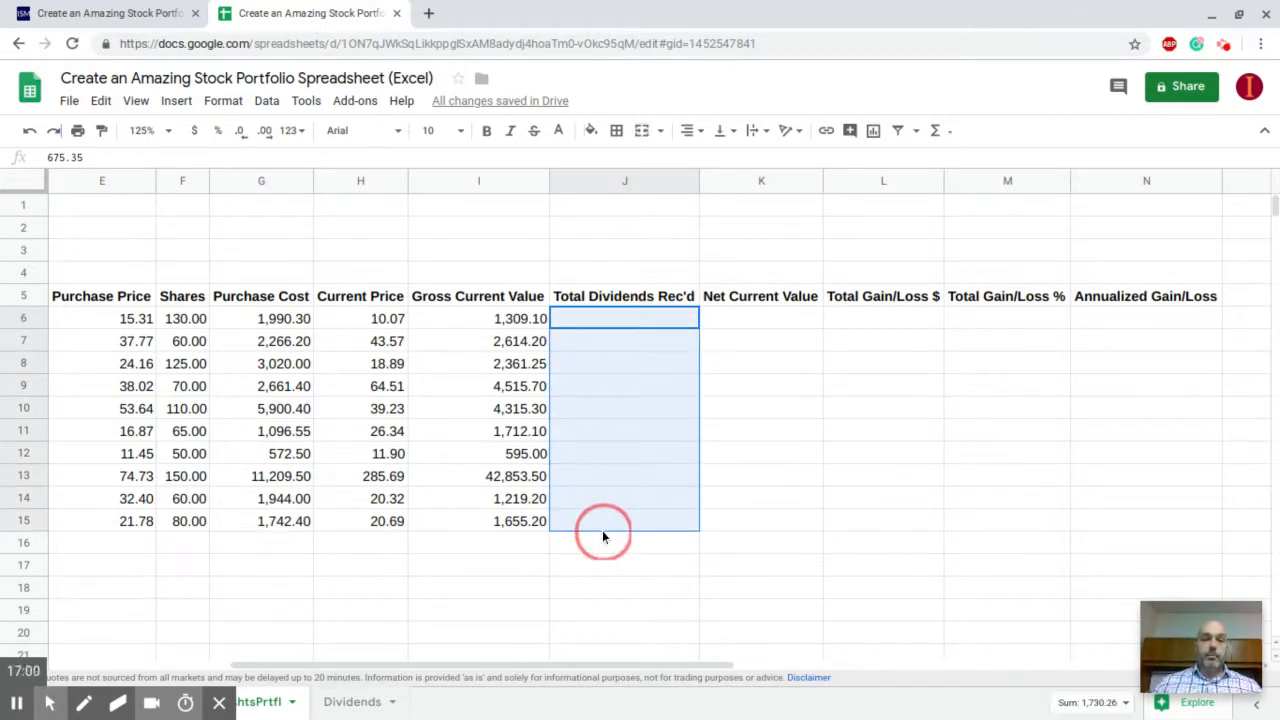
left_click(559, 132)
left_click(564, 189)
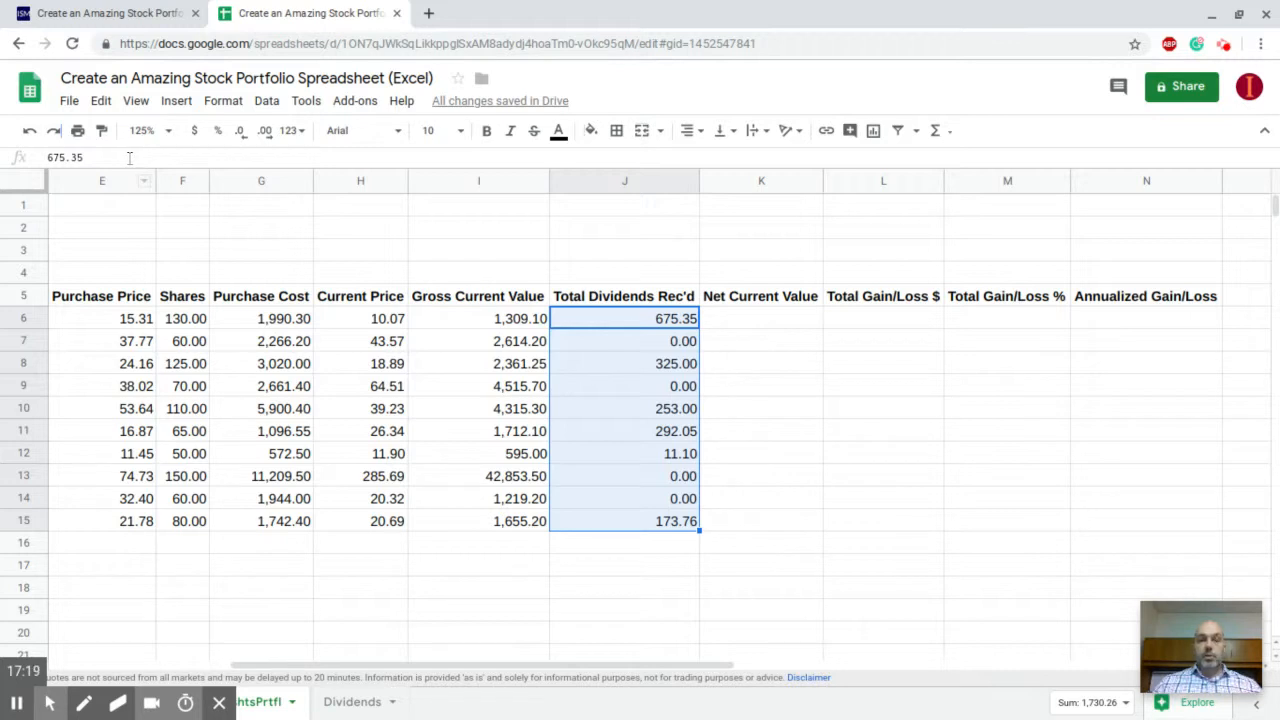
left_click(618, 364)
left_click(641, 431)
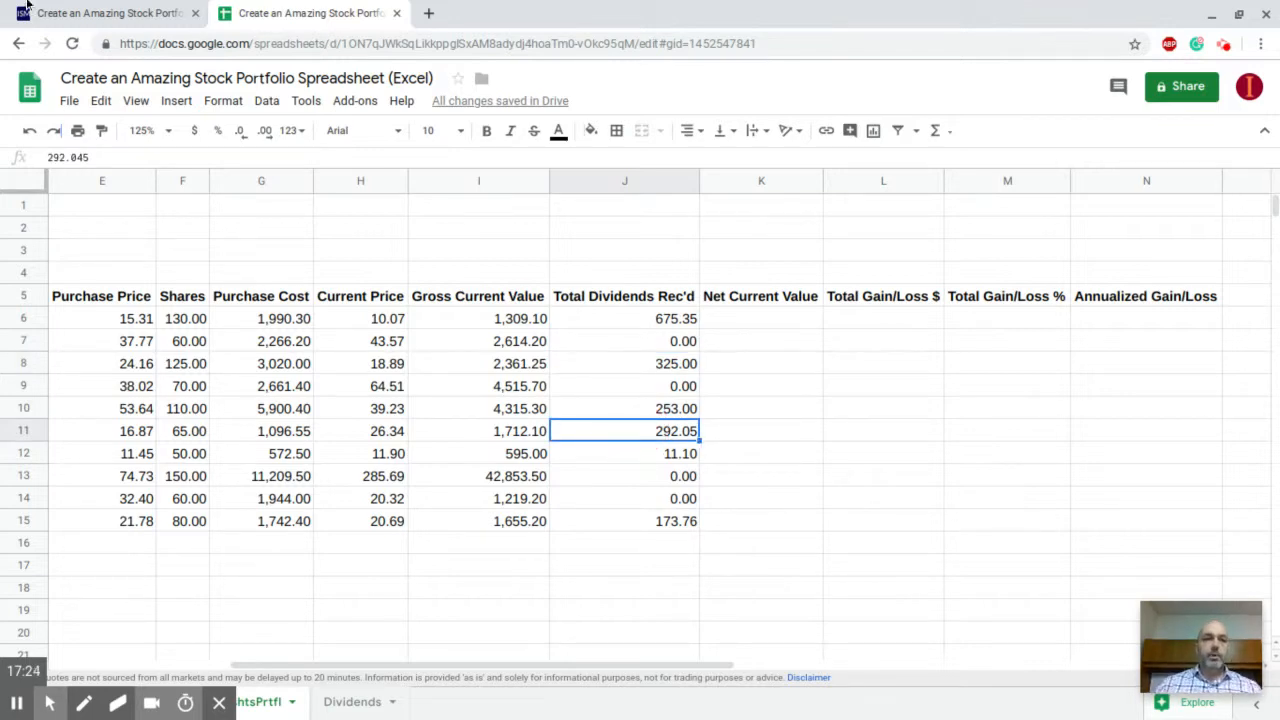
Switch to the Invest Some Money article and examine its brokerage dividend history example for BPT.
left_click(90, 8)
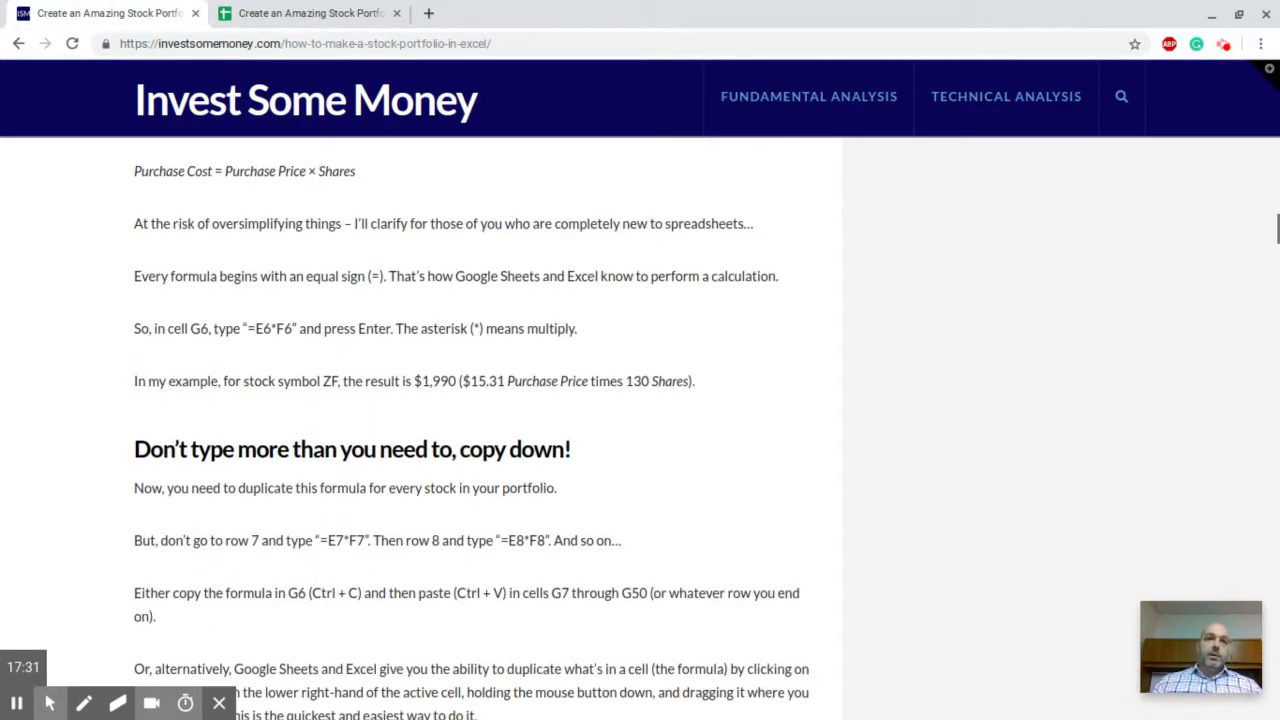
scroll(471, 428, "down", 3)
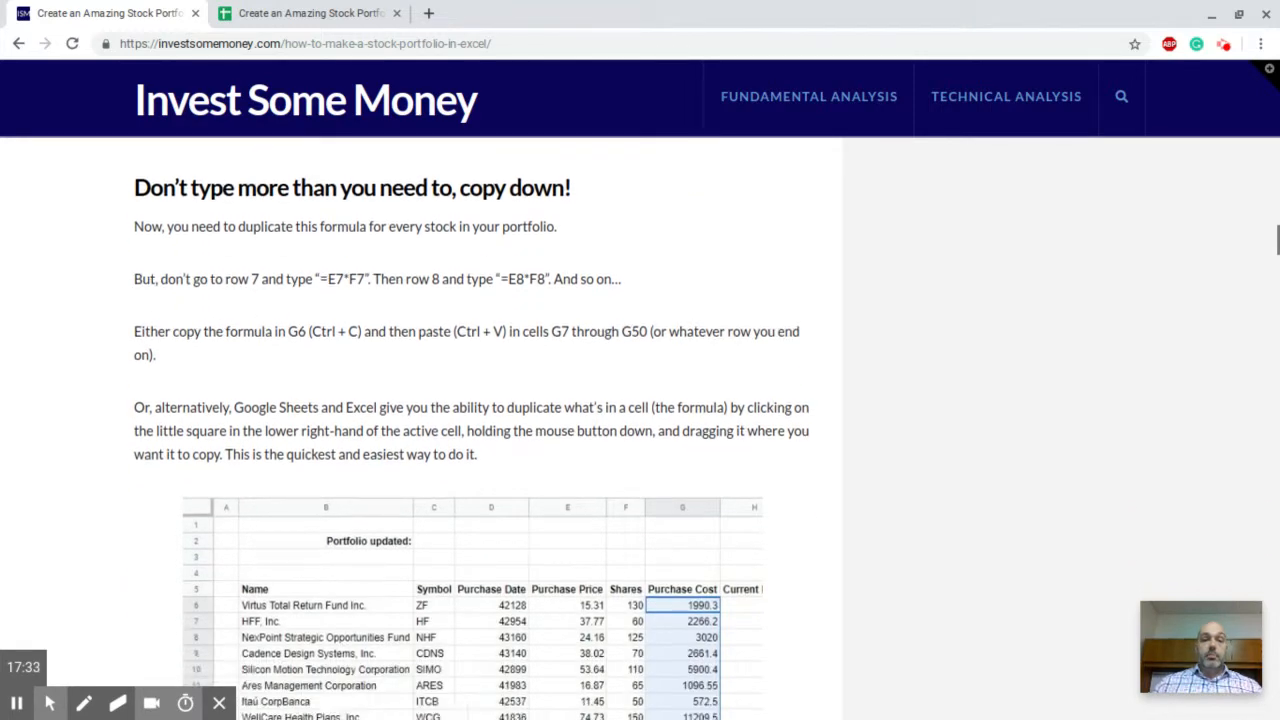
scroll(471, 428, "down", 10)
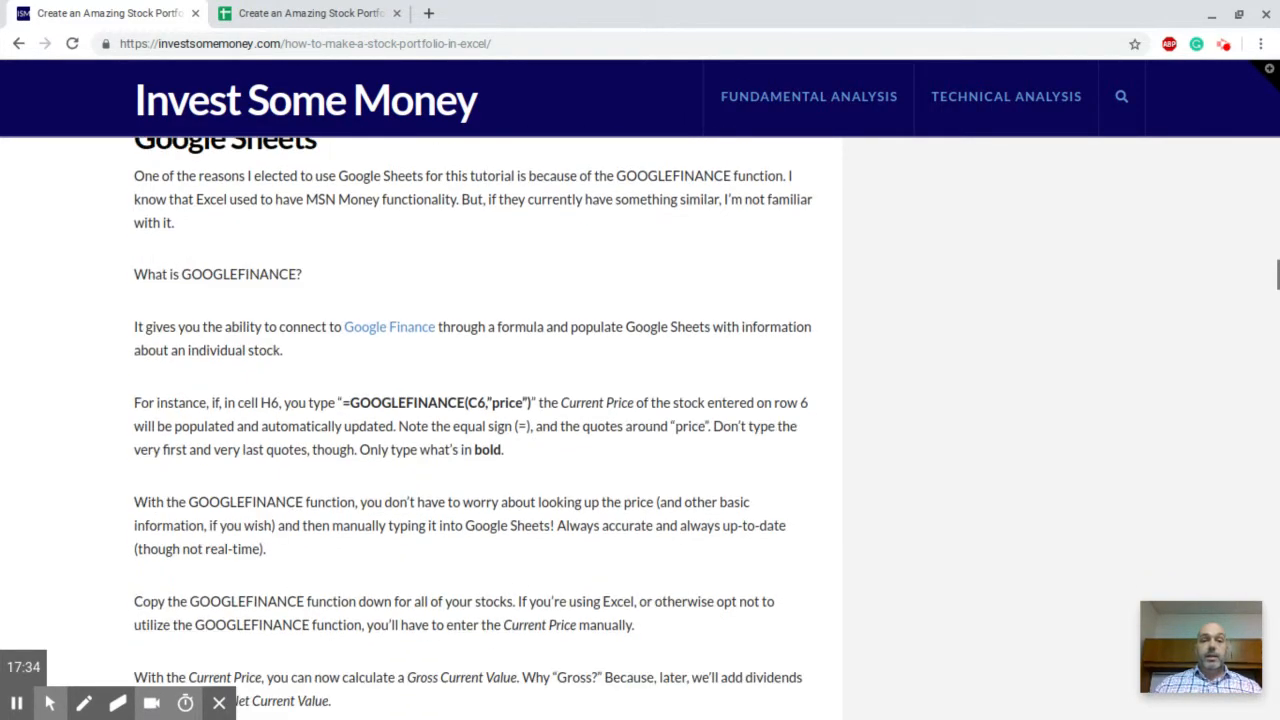
scroll(473, 428, "down", 8)
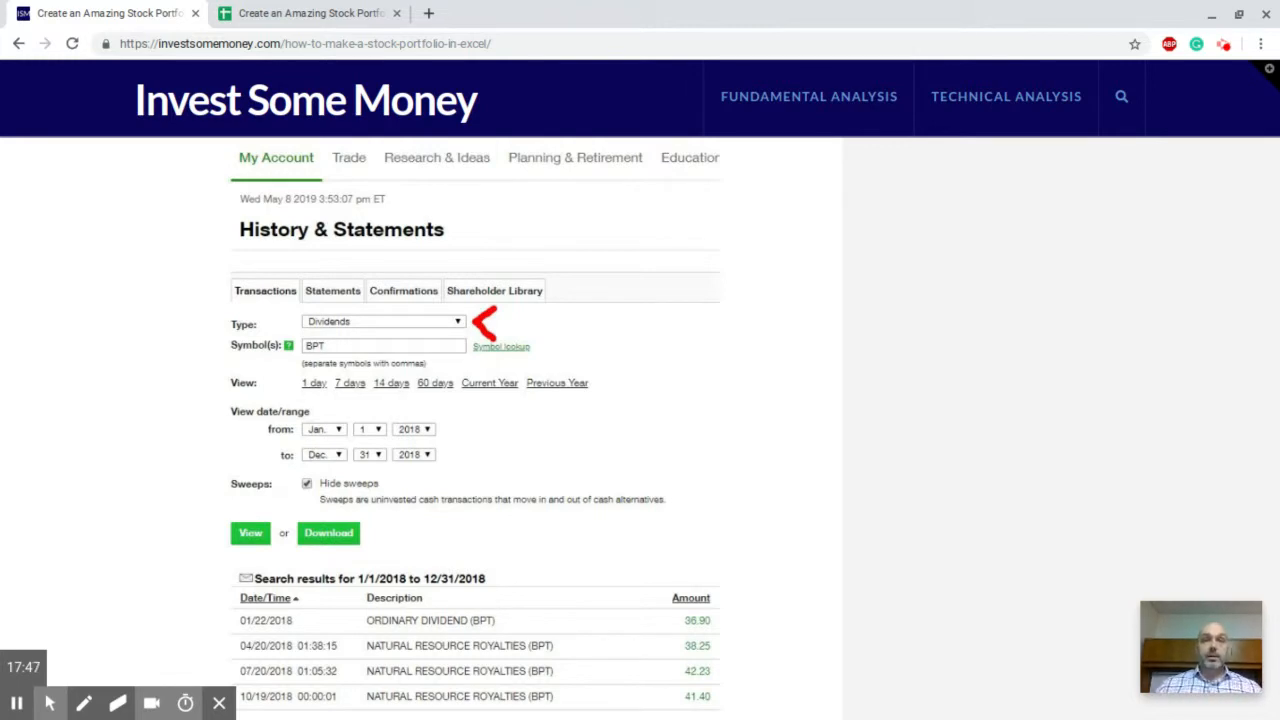
scroll(640, 428, "down", 1)
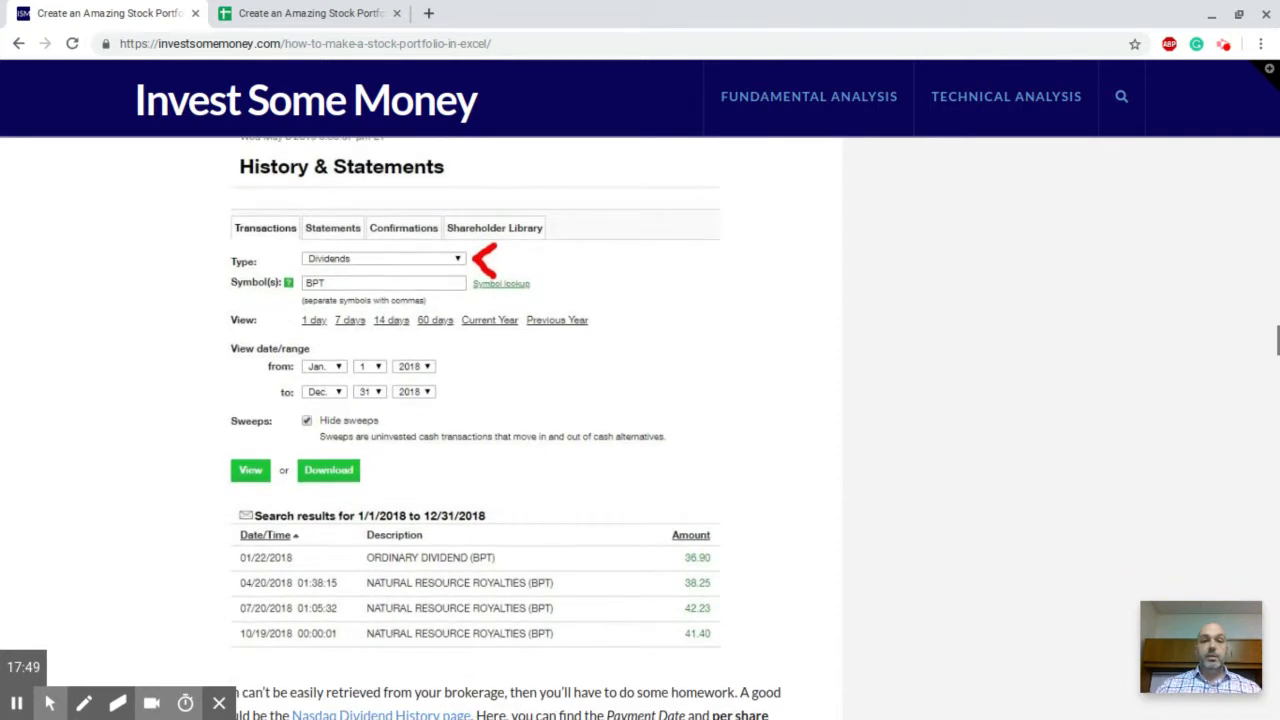
scroll(508, 430, "down", 1)
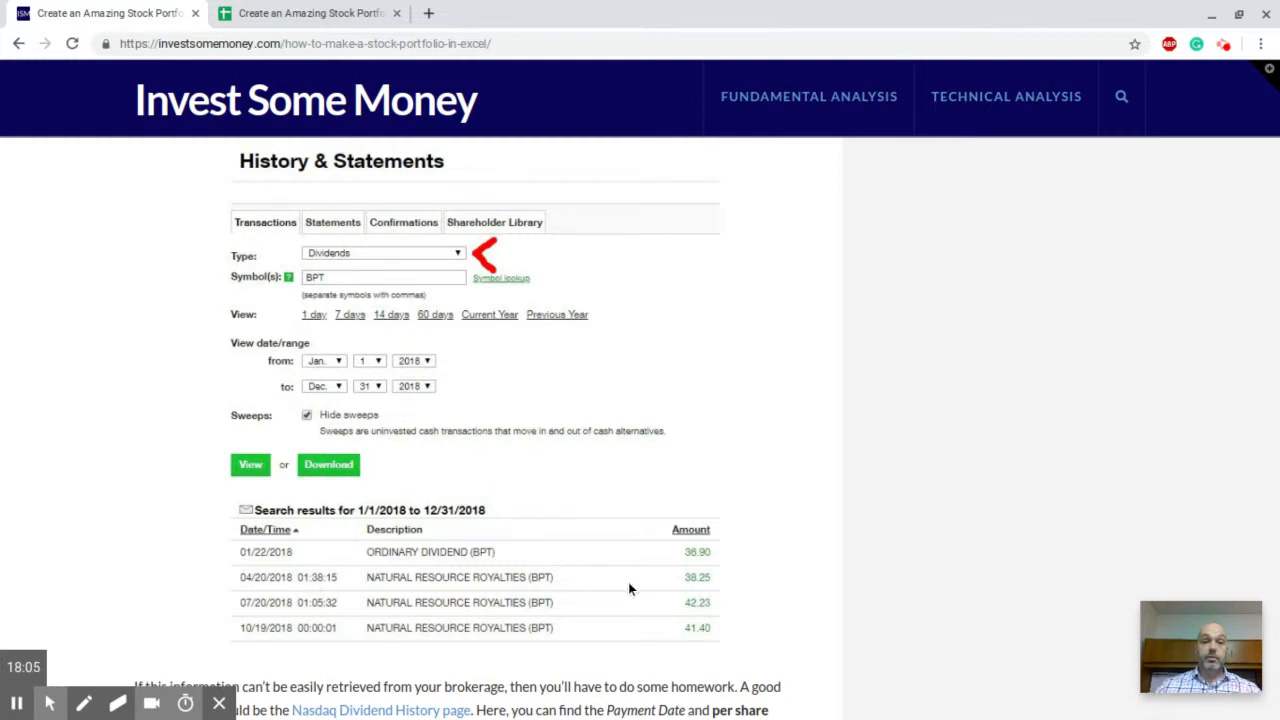
Open the article's Nasdaq Dividend History page link in a new tab and switch to that page.
scroll(645, 592, "down", 1)
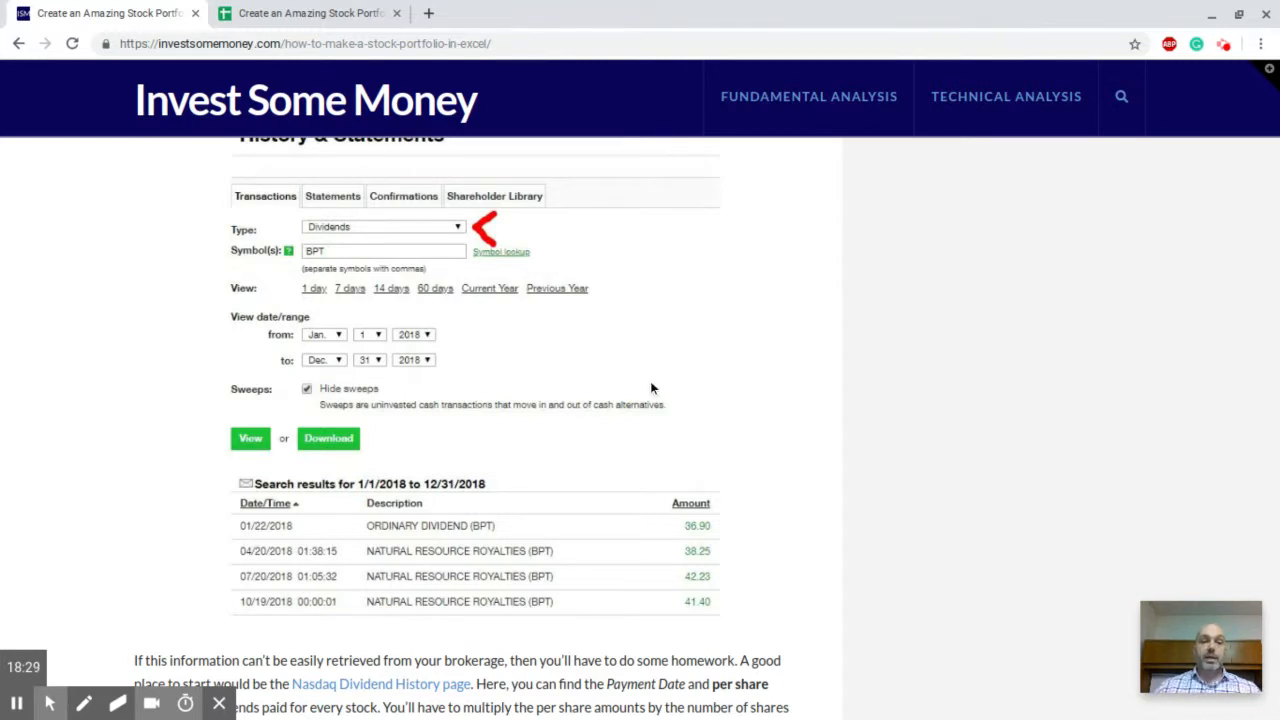
scroll(650, 388, "down", 5)
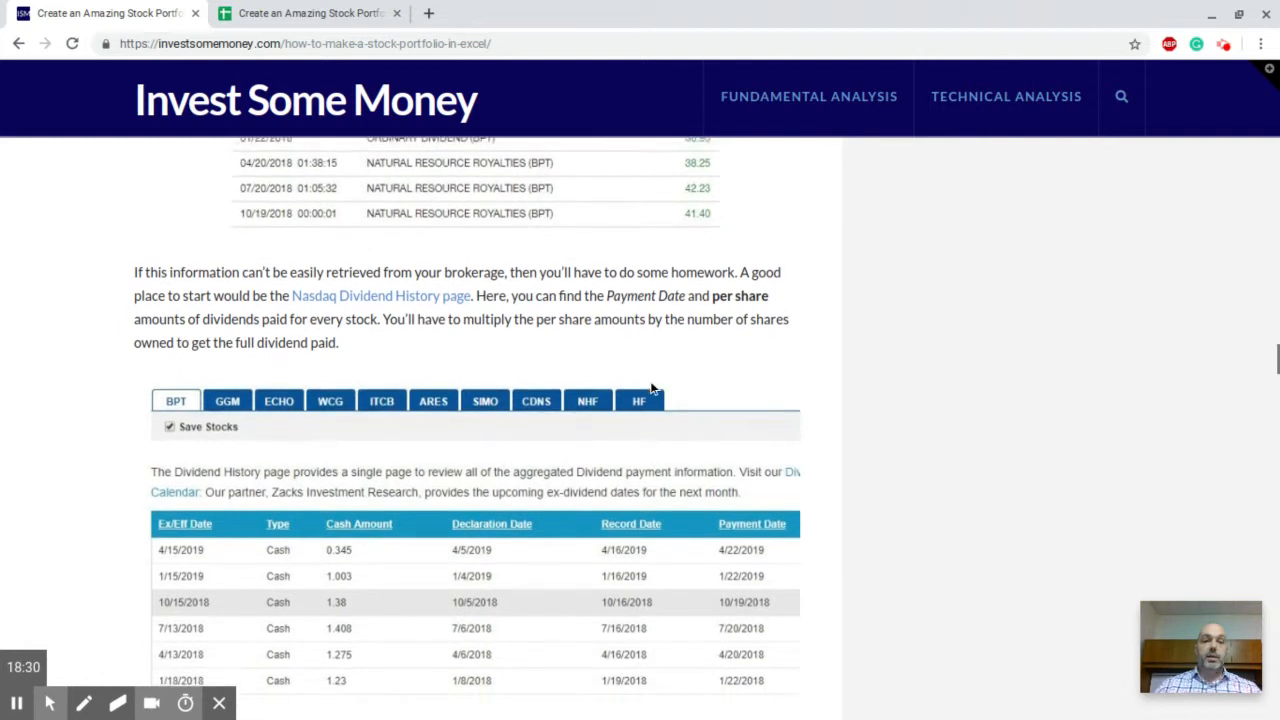
scroll(650, 388, "down", 1)
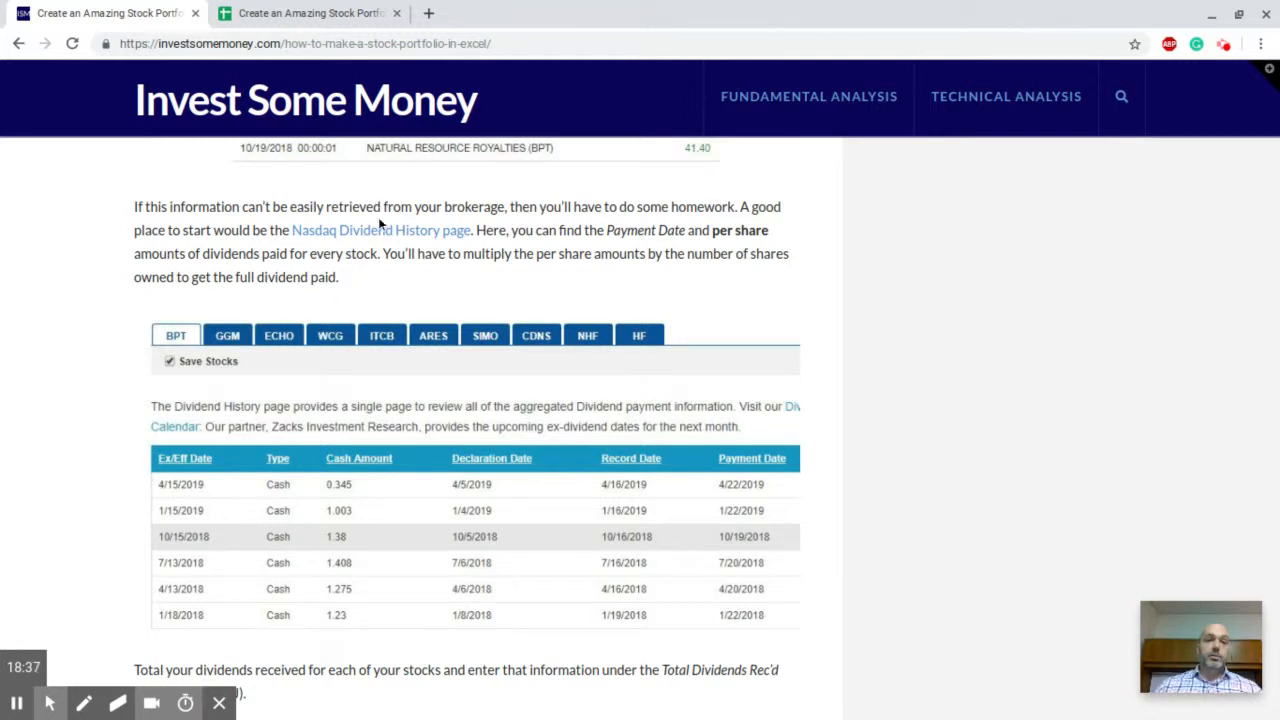
right_click(398, 237)
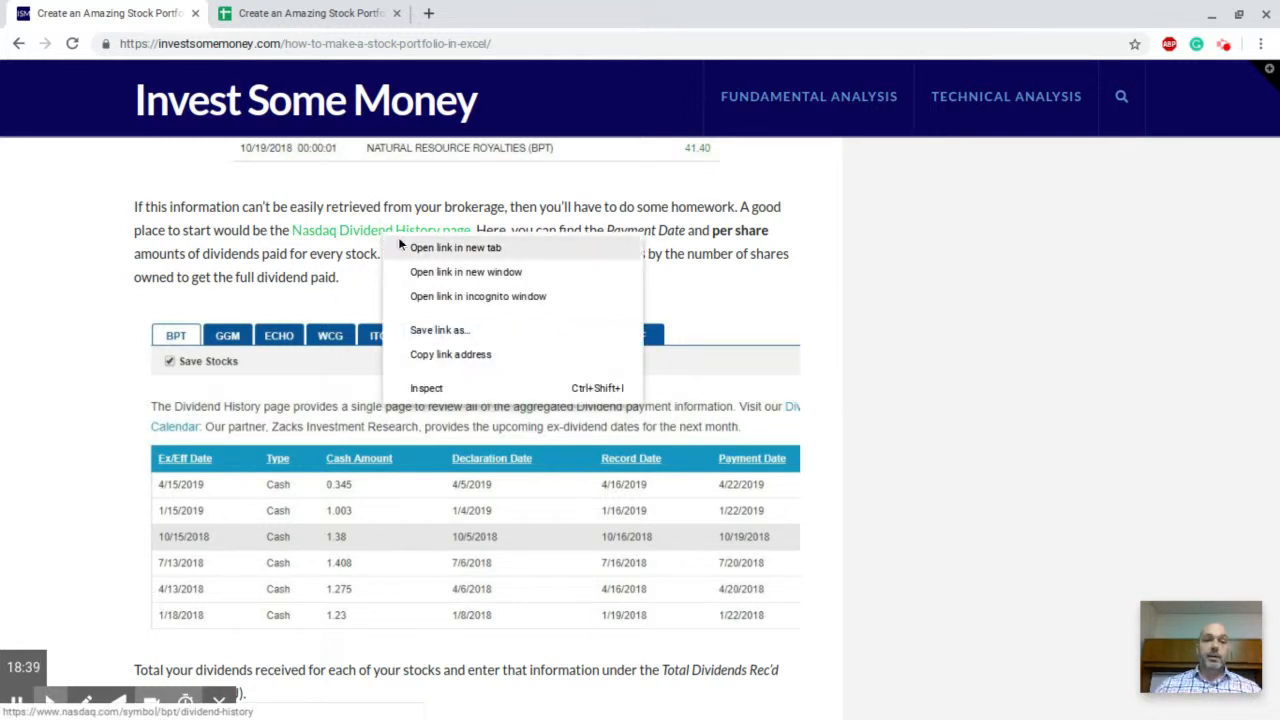
left_click(440, 247)
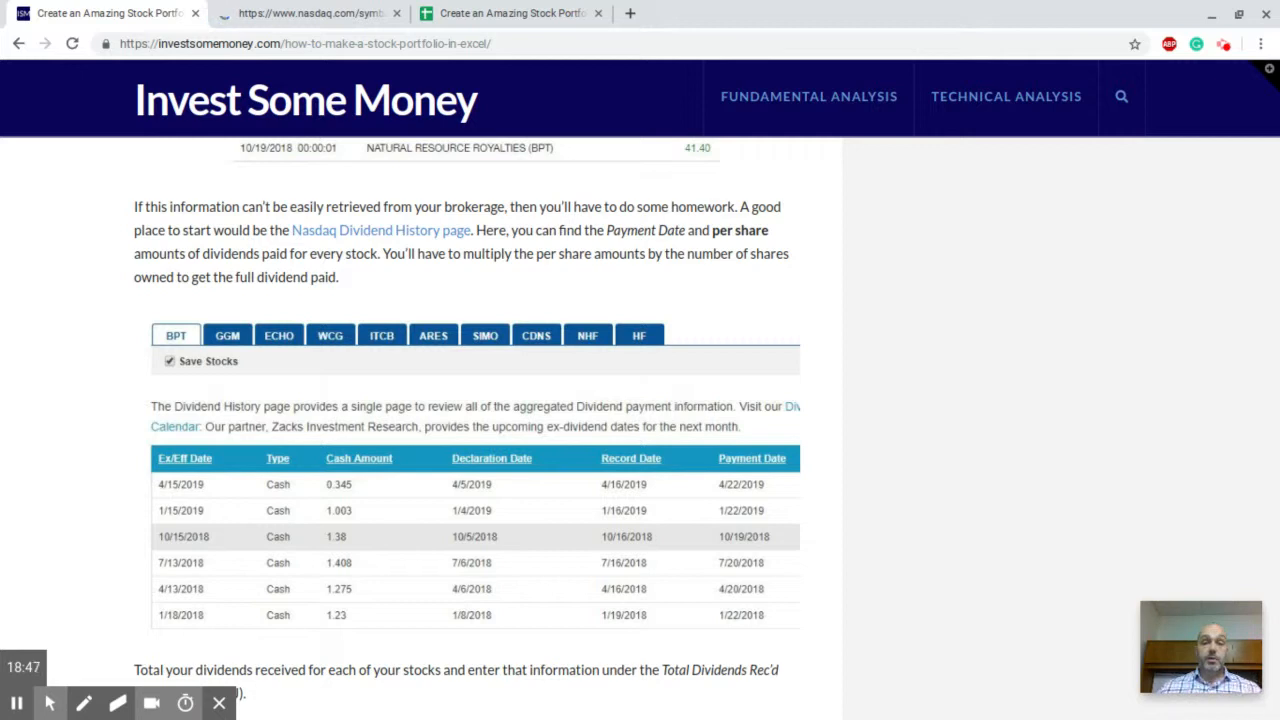
left_click(314, 13)
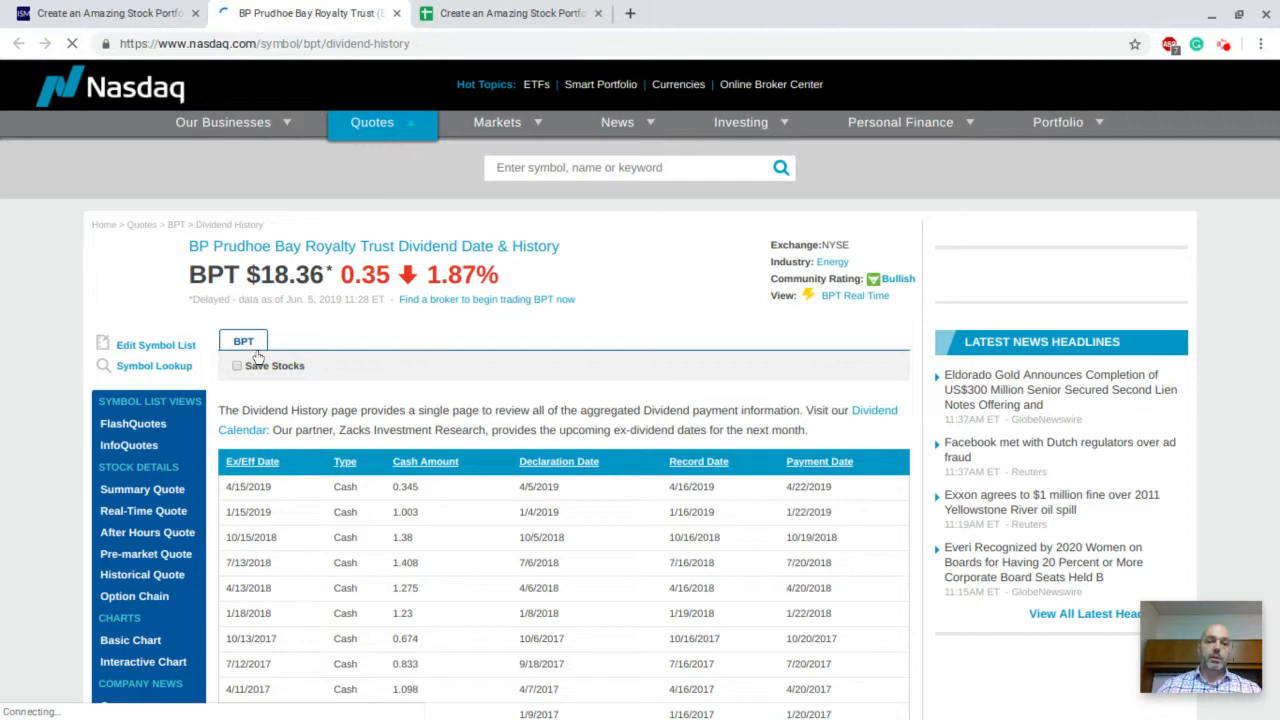
Examine the BPT dividend history table on the Nasdaq page, including its cash amounts and payment dates.
scroll(405, 392, "down", 2)
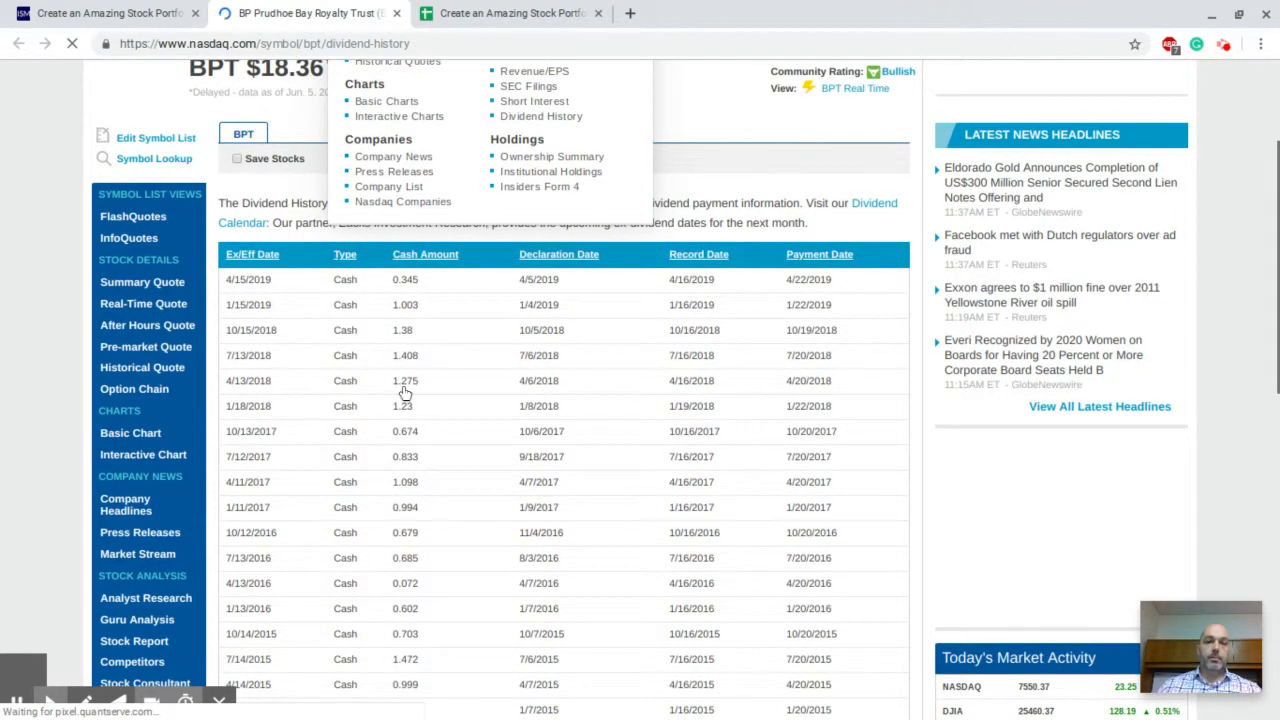
scroll(405, 392, "down", 2)
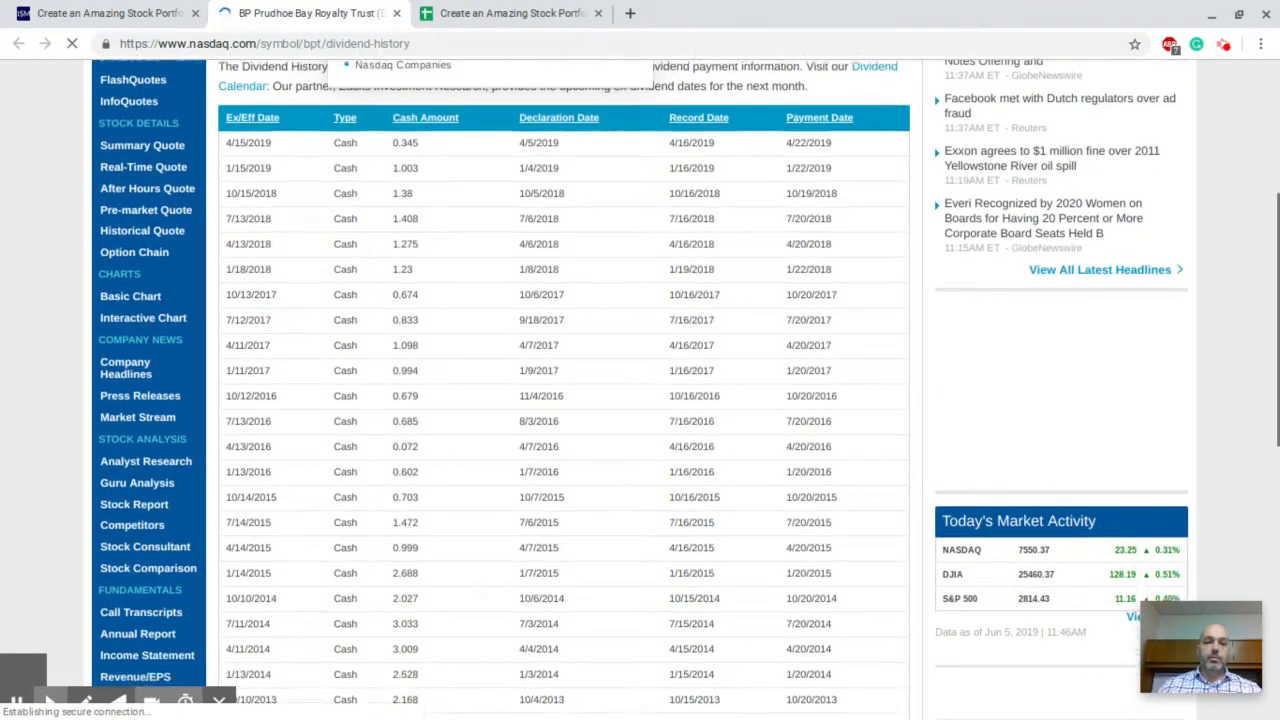
scroll(405, 392, "up", 1)
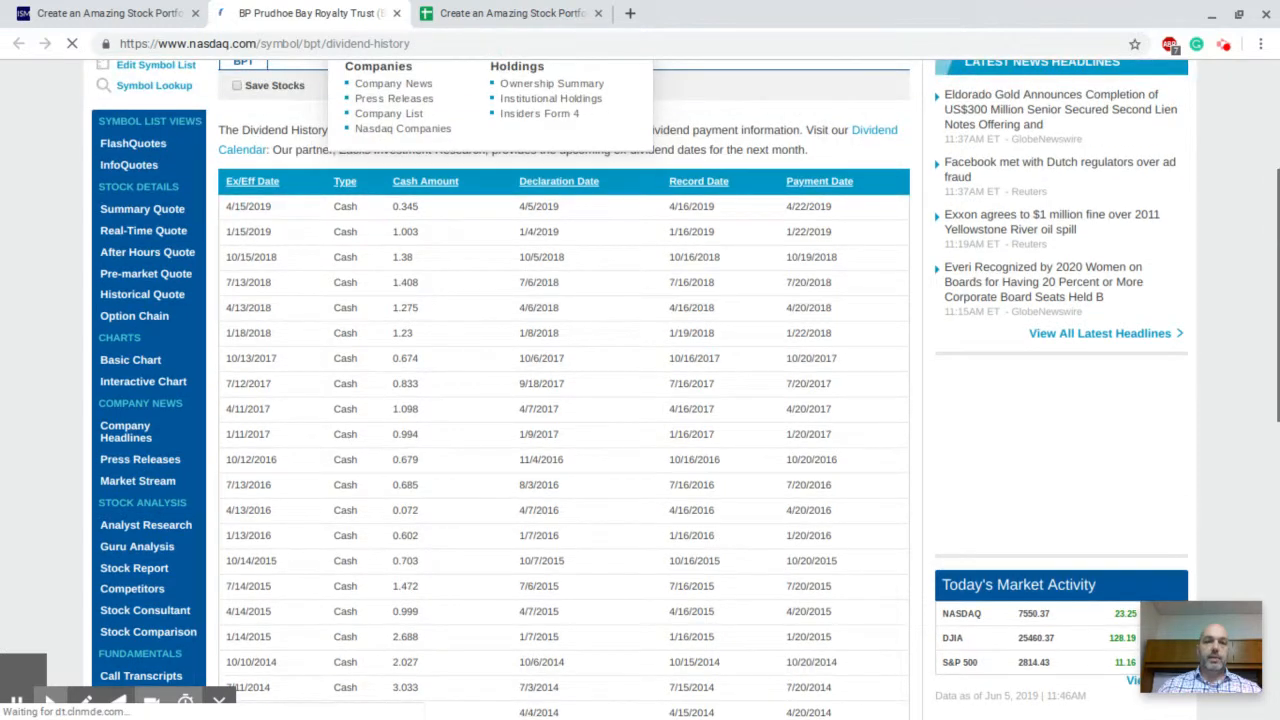
scroll(405, 392, "down", 2)
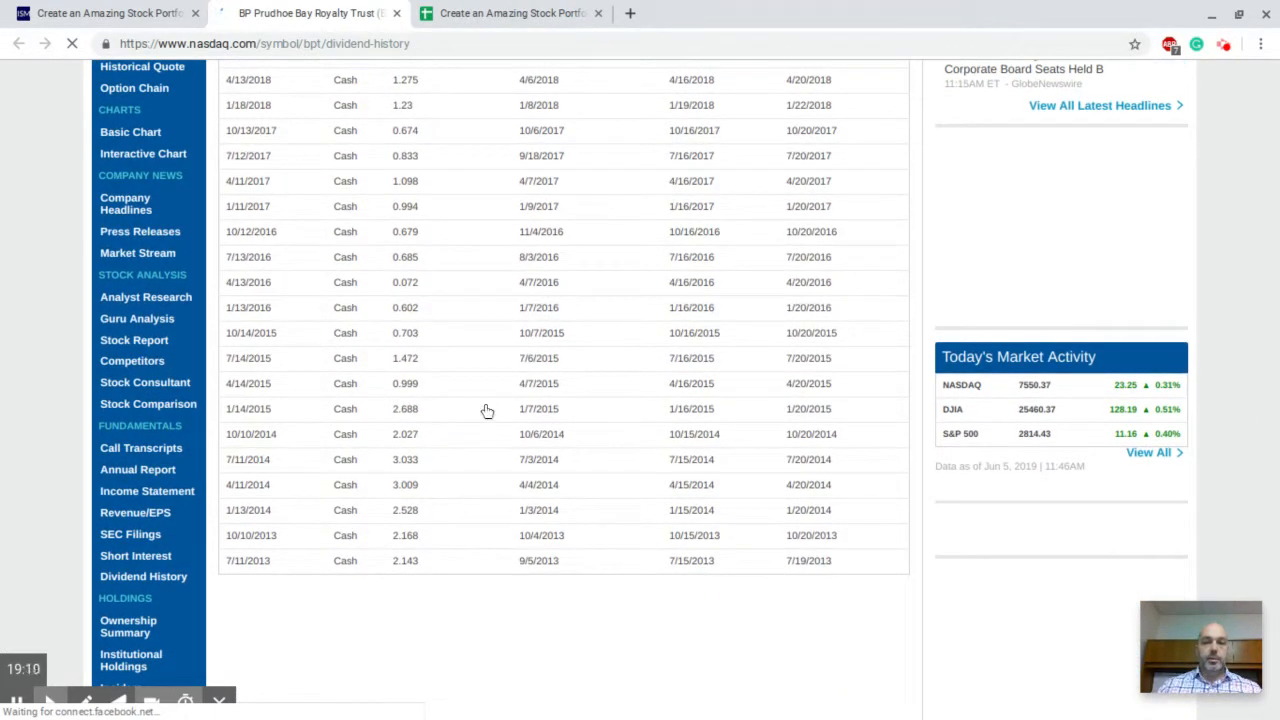
scroll(475, 432, "up", 2)
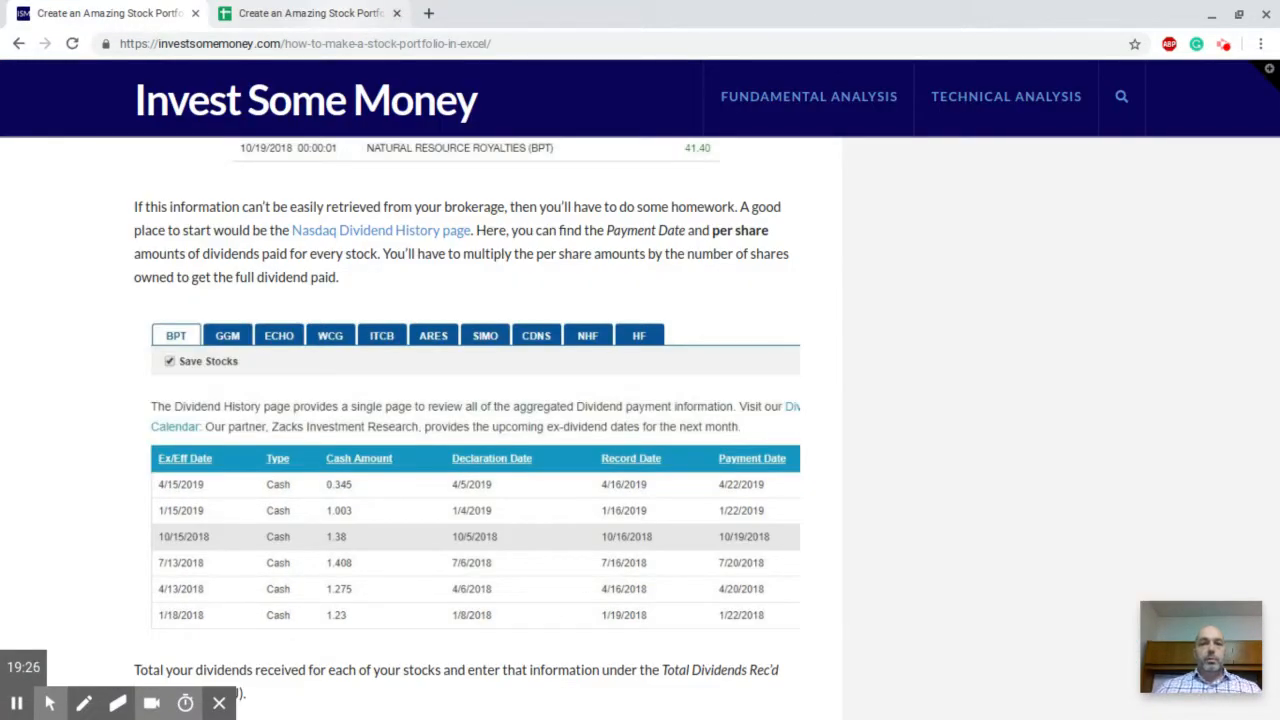
Return to the portfolio spreadsheet, set Net Current Value cell K6 to black text, and fill its formula down to K15.
left_click(358, 12)
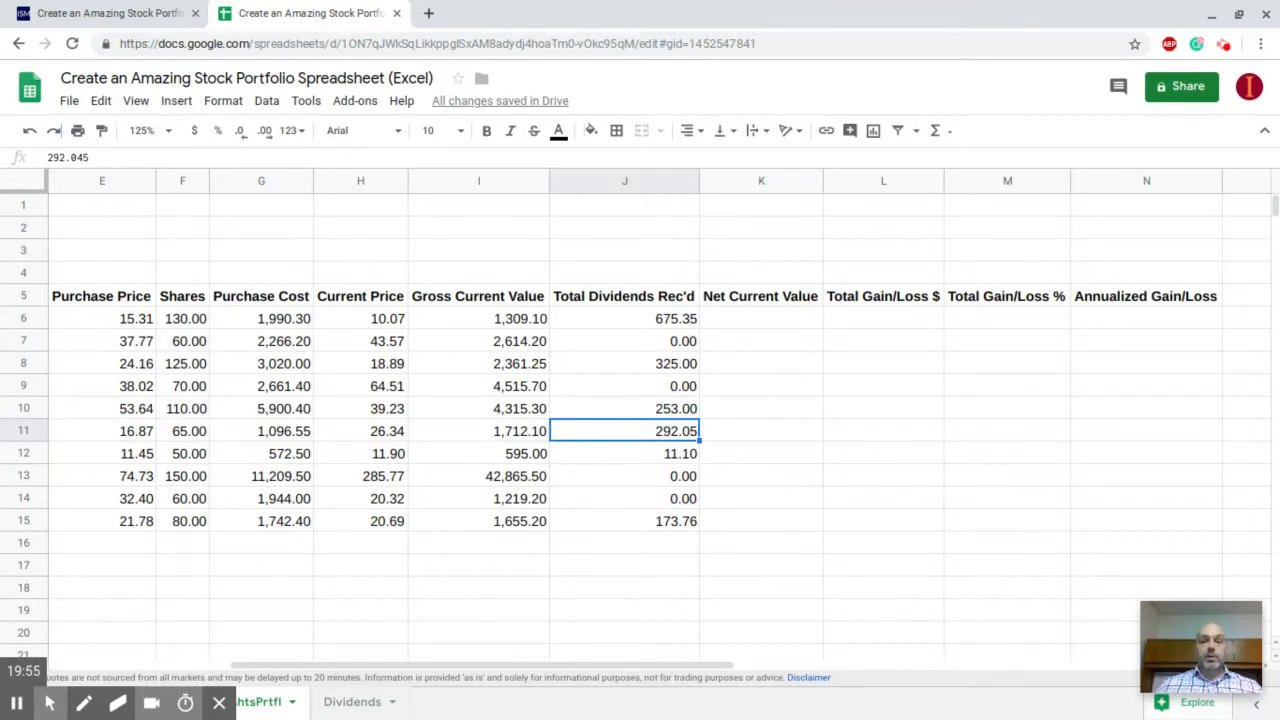
left_click(652, 319)
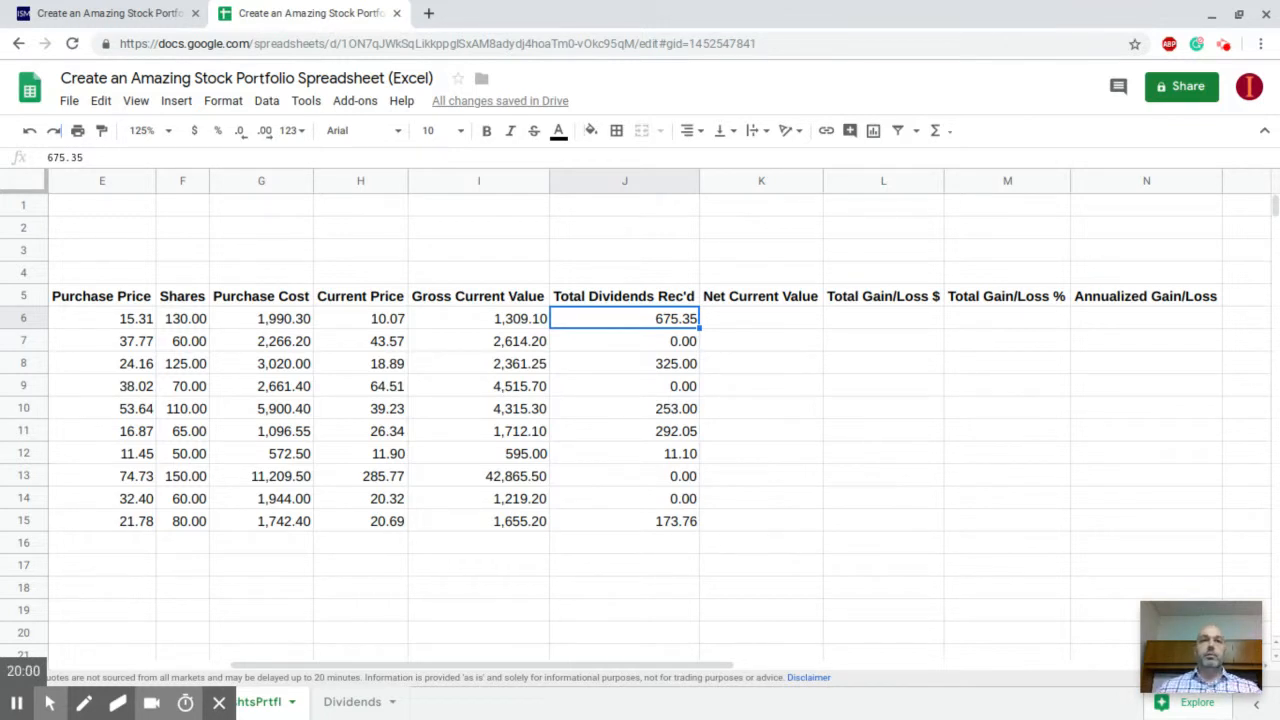
left_click(740, 317)
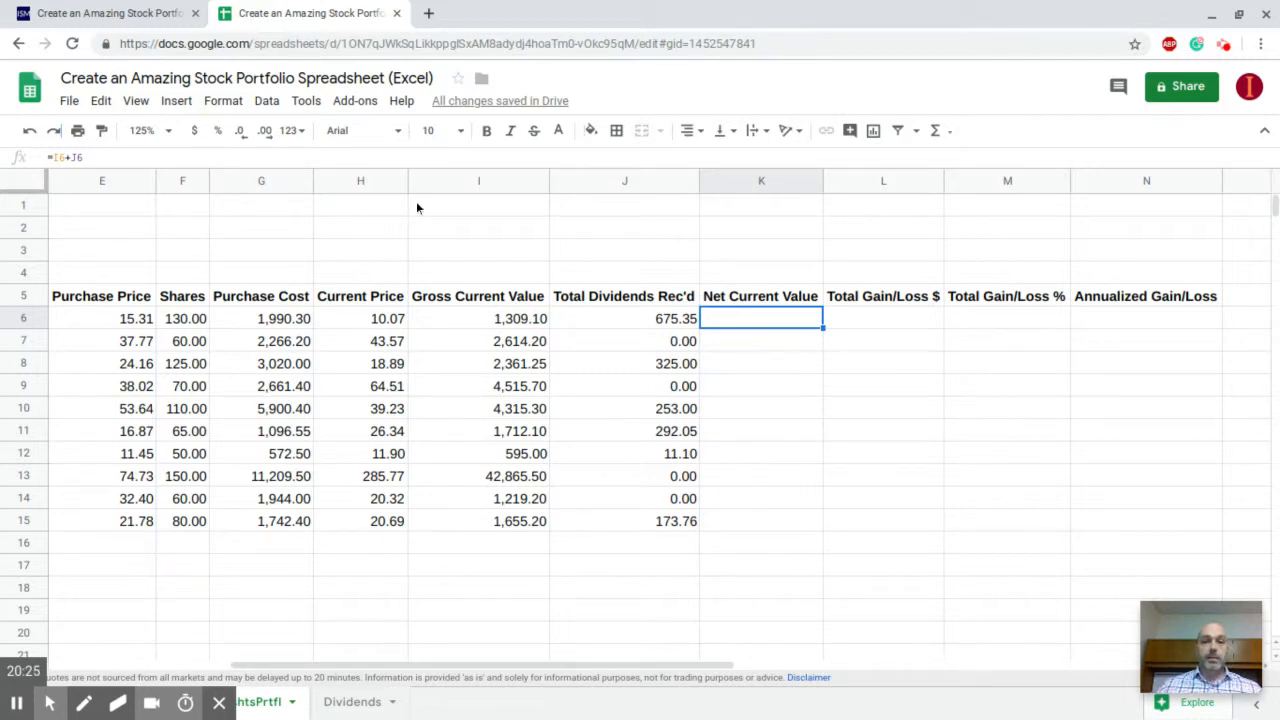
left_click(123, 158)
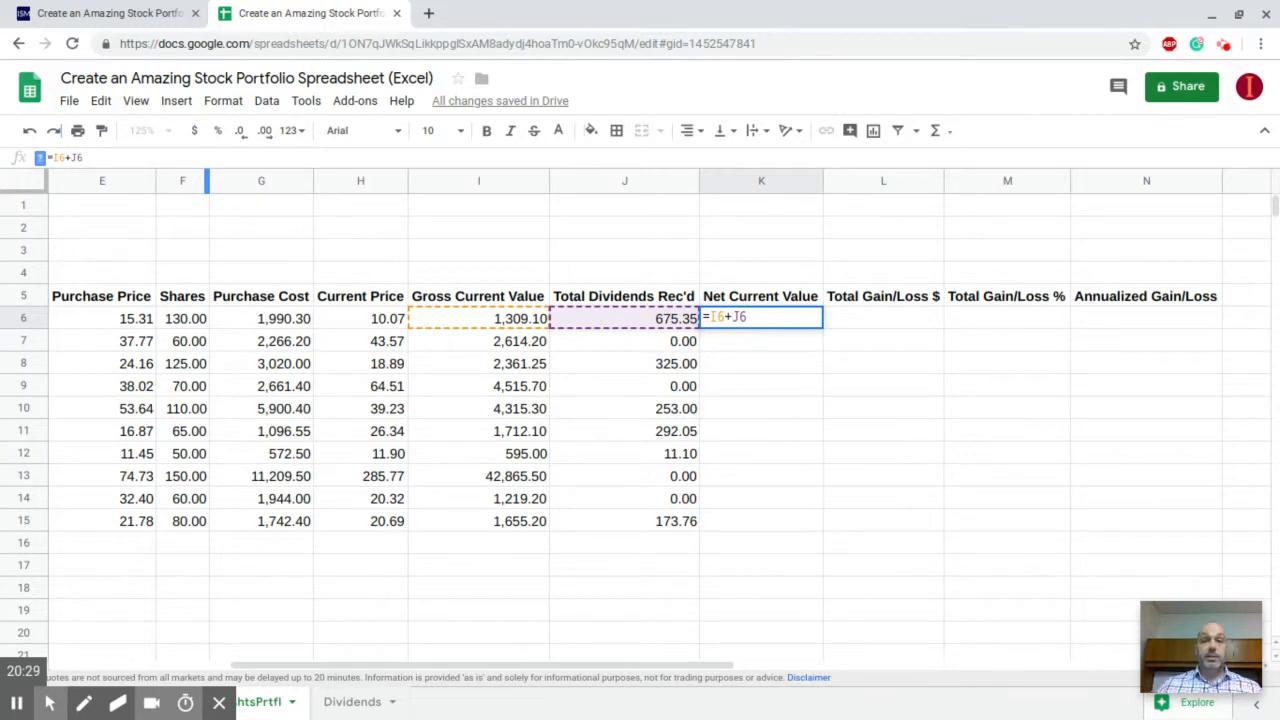
key("Return")
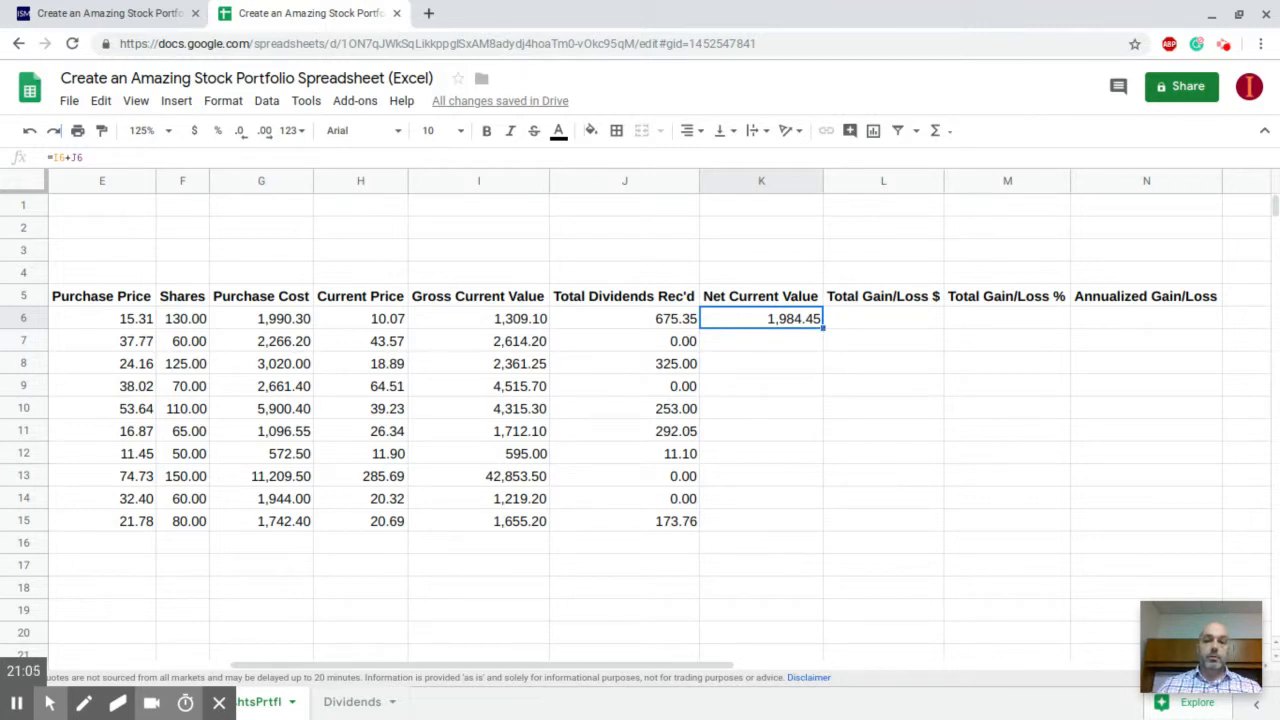
left_click_drag(823, 328, 821, 526)
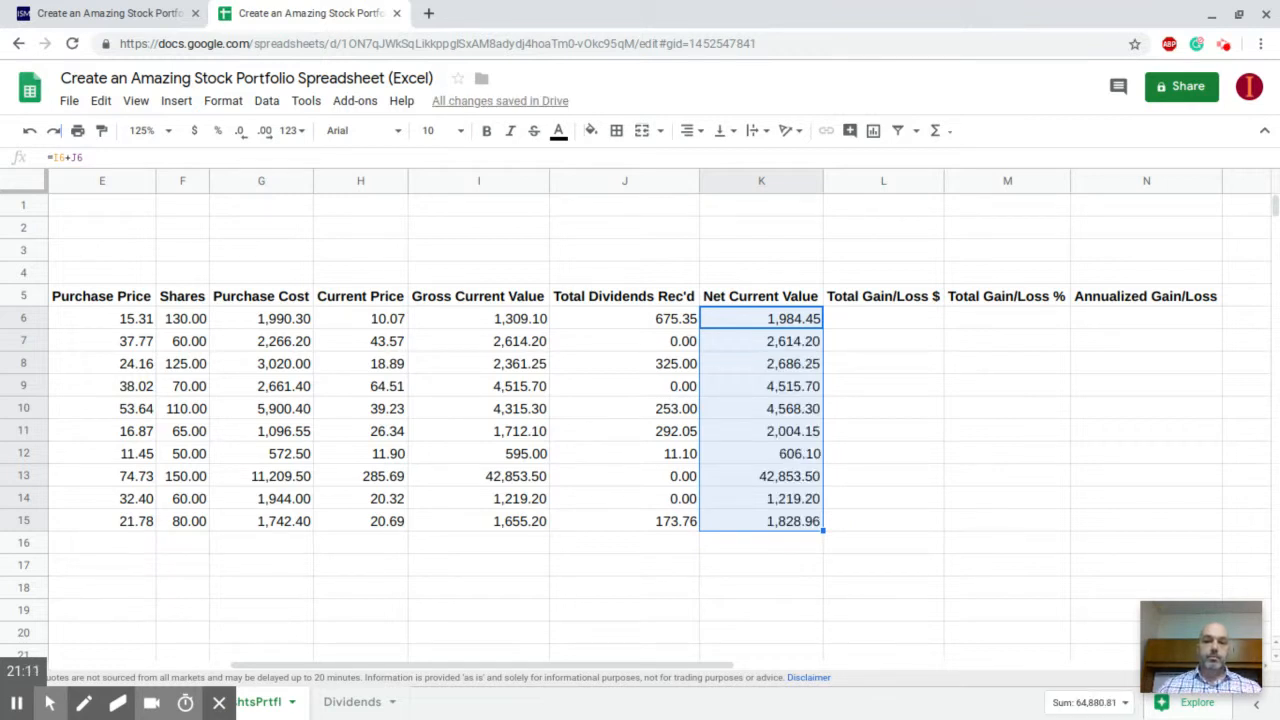
Inspect the Total Gain/Loss $ formula in L6 and the cells it references, leaving it unedited.
left_click(876, 318)
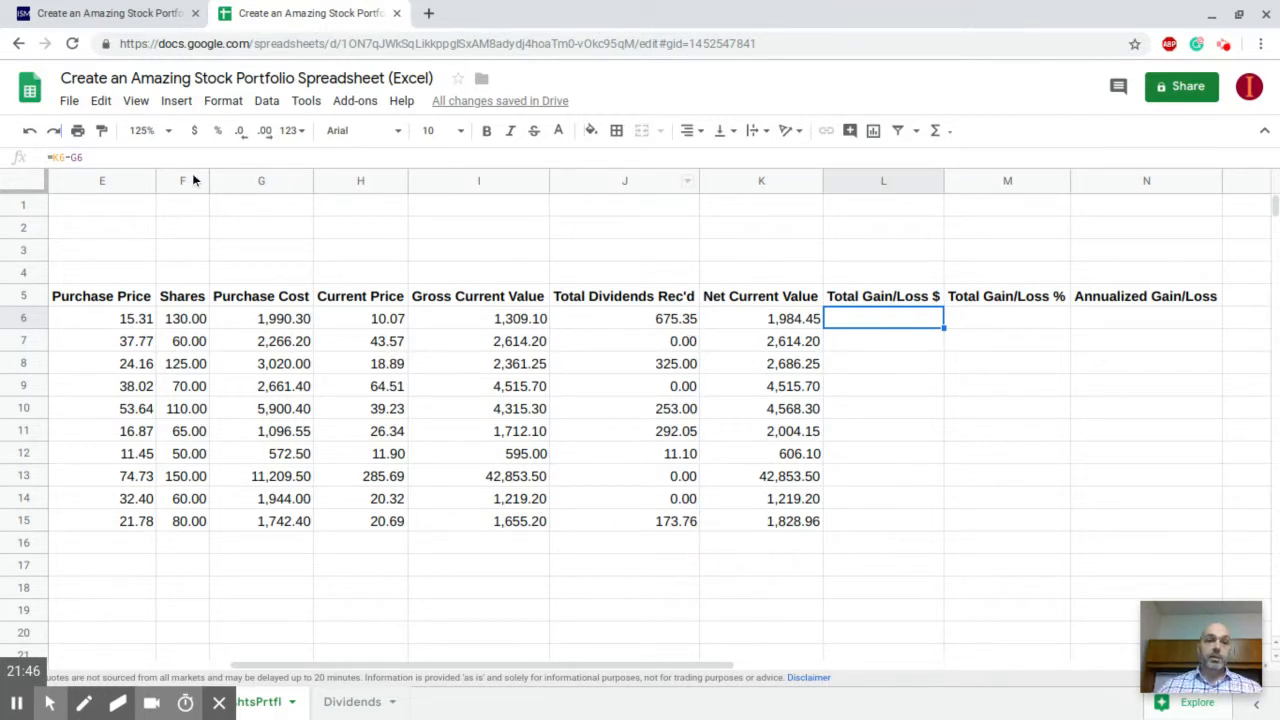
left_click(146, 157)
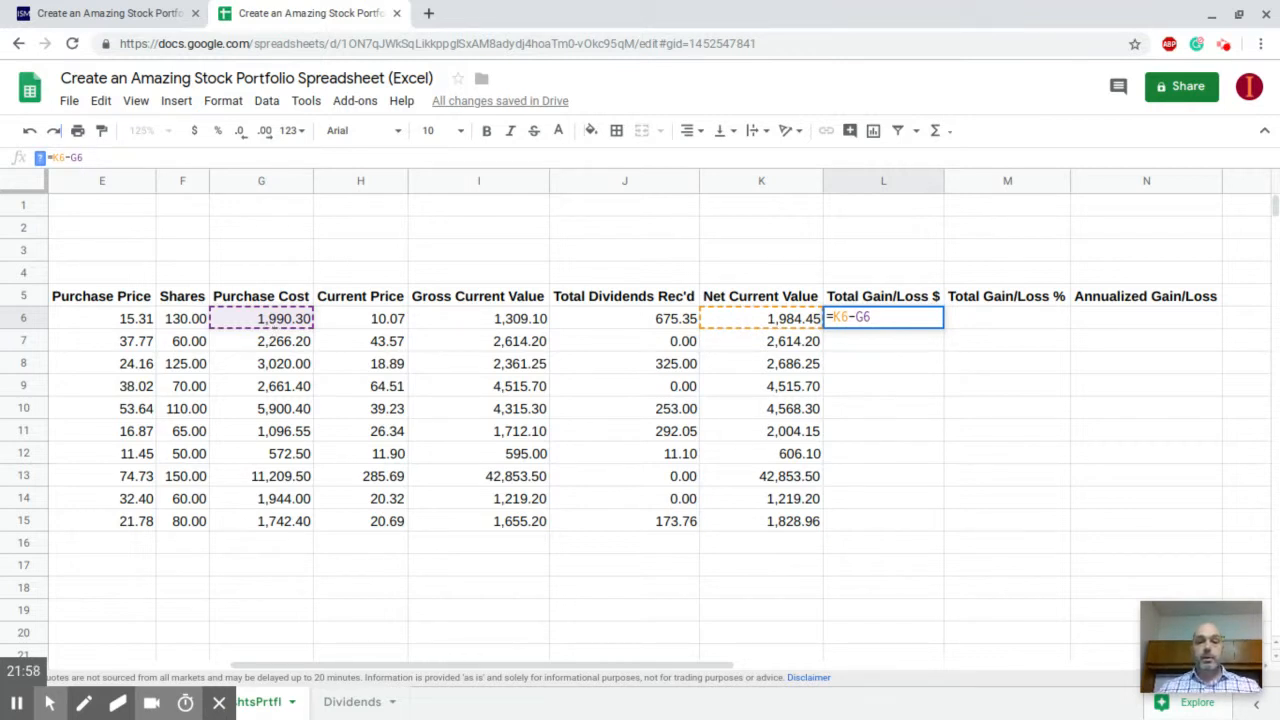
key("Return")
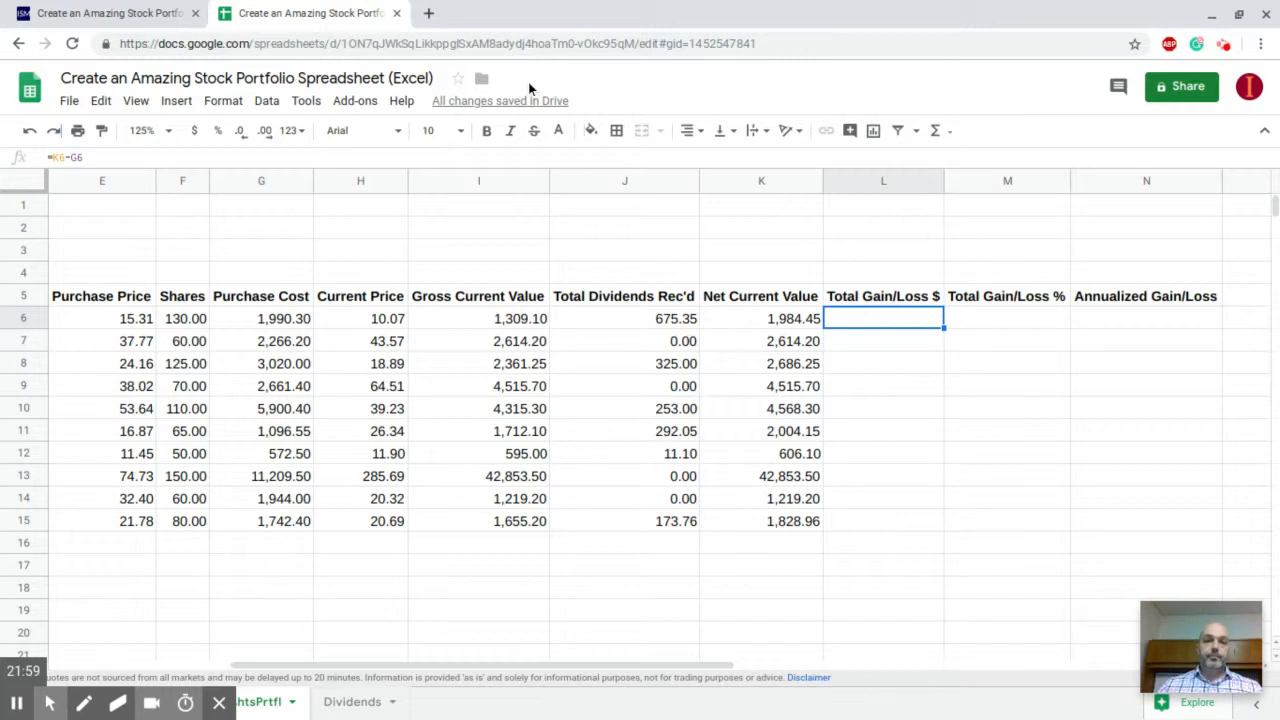
Set the text color of Total Gain/Loss $ cell L6 to black and fill it down to L15.
left_click(562, 132)
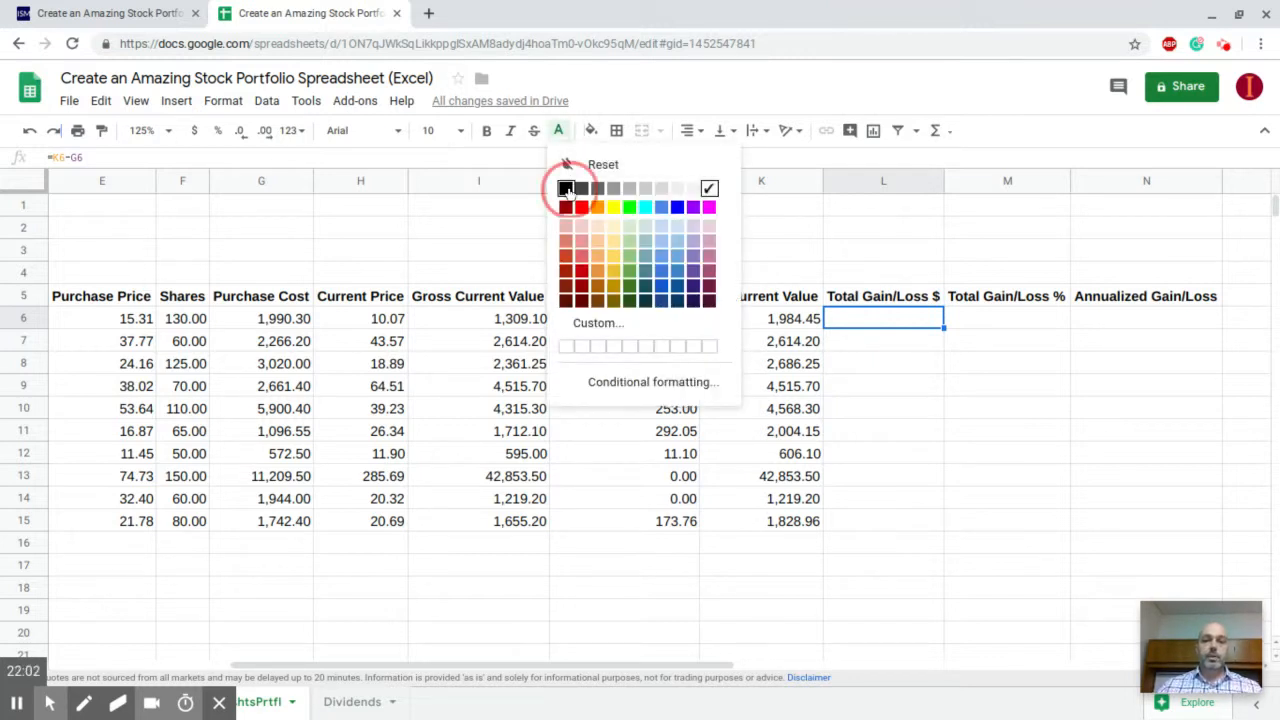
left_click(569, 192)
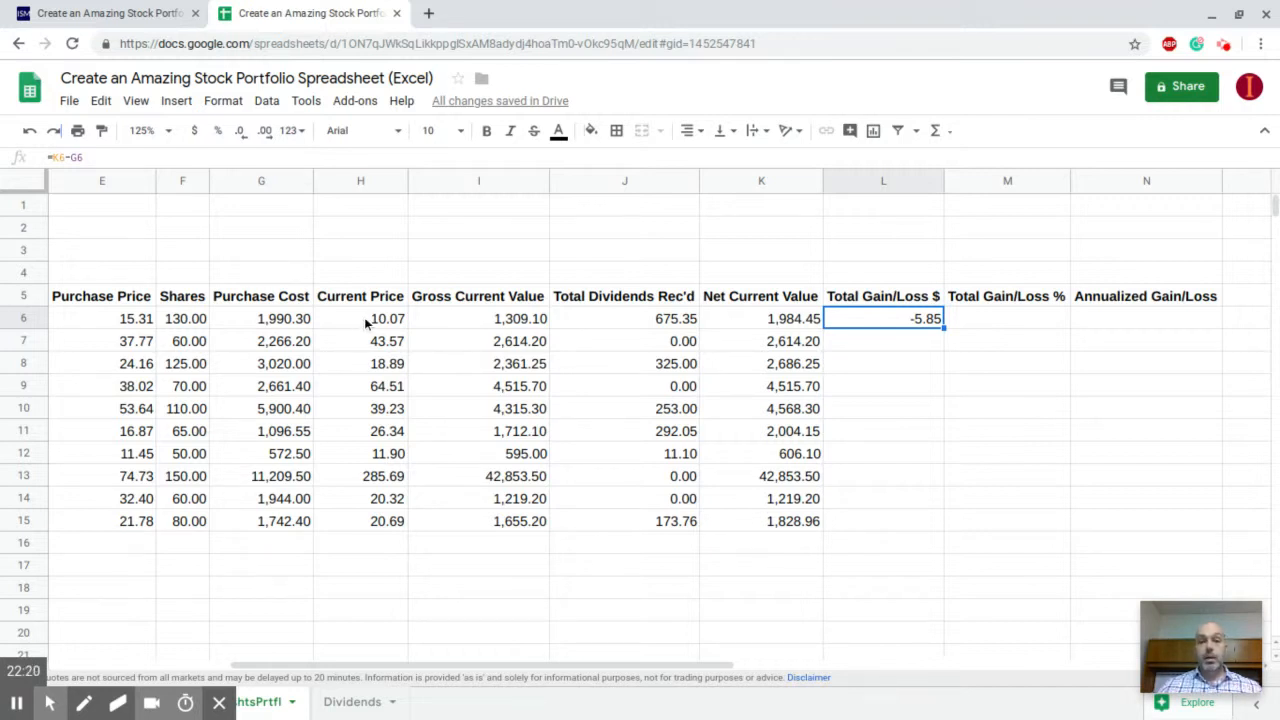
left_click(624, 319)
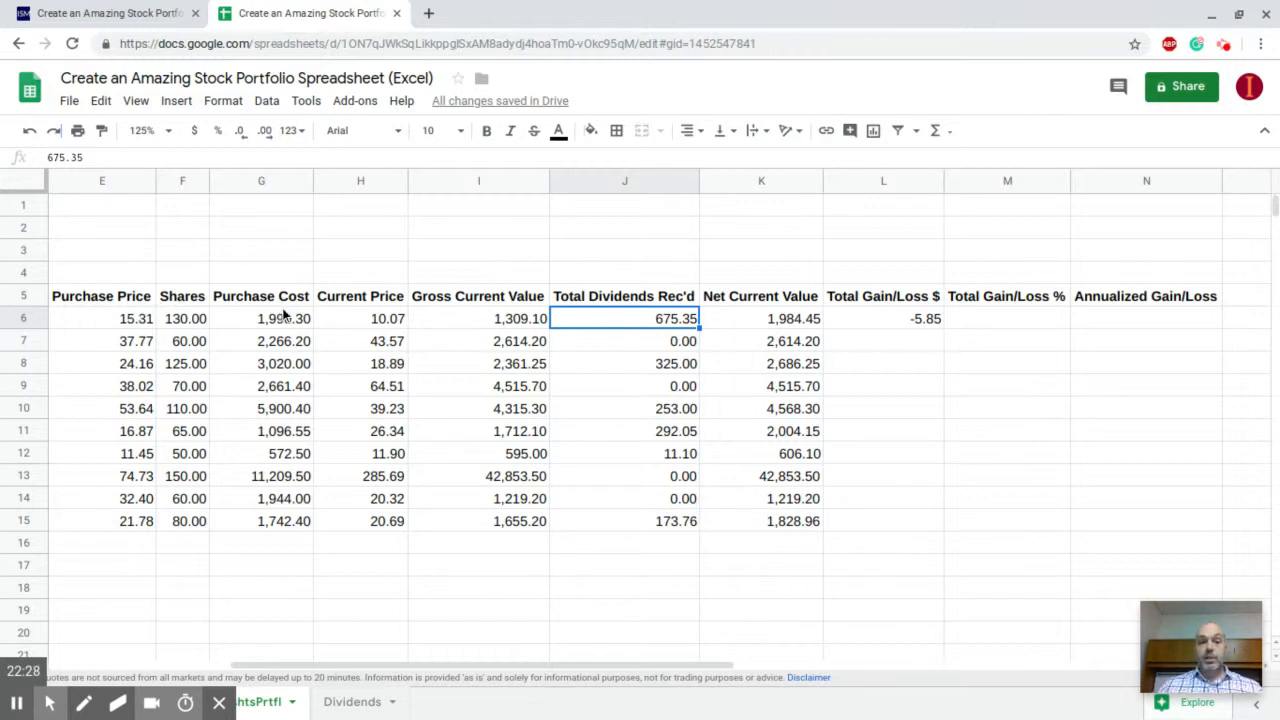
left_click(862, 320)
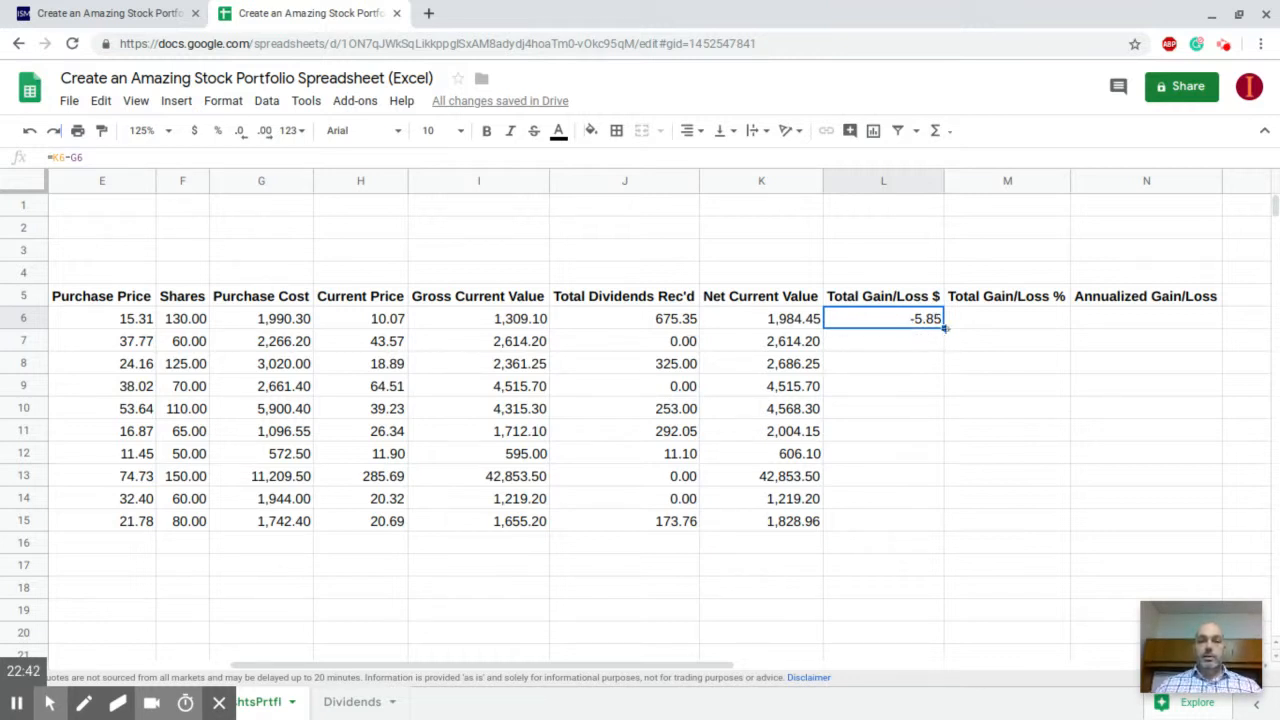
left_click_drag(943, 327, 921, 522)
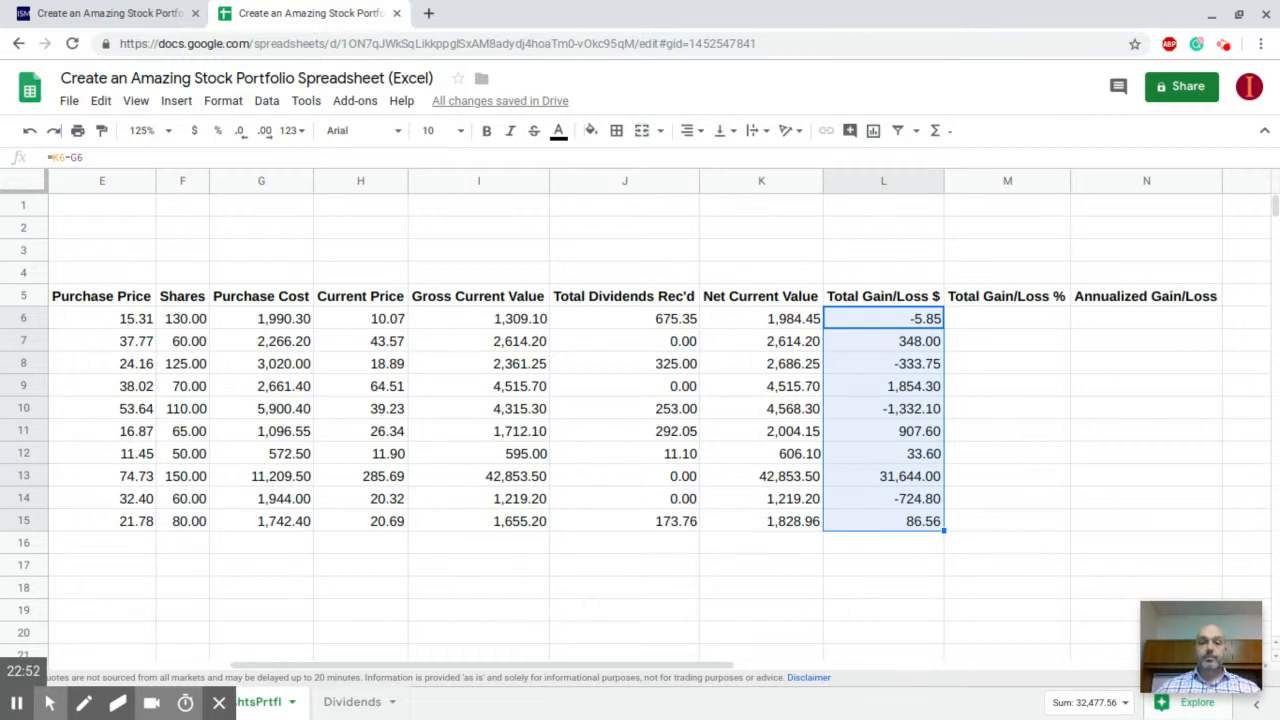
left_click(870, 478)
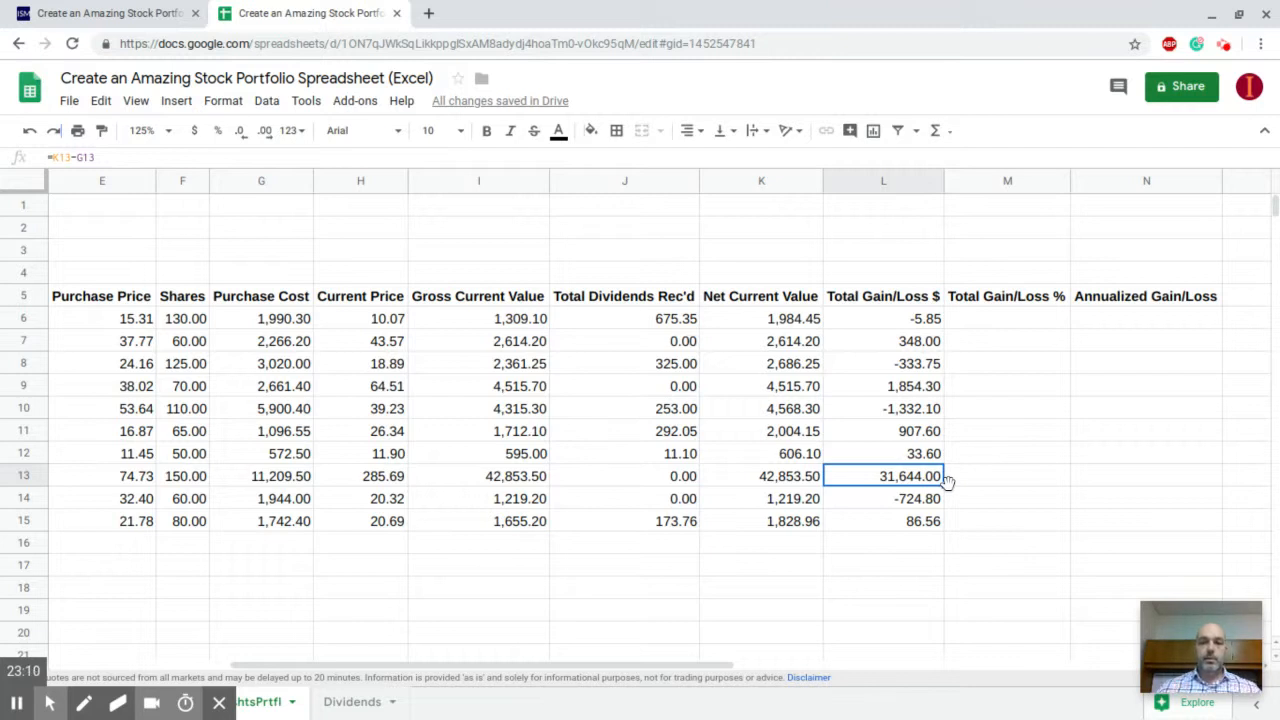
Inspect the Total Gain/Loss % formula in M6 and the cells it references, leaving it unedited.
left_click(966, 320)
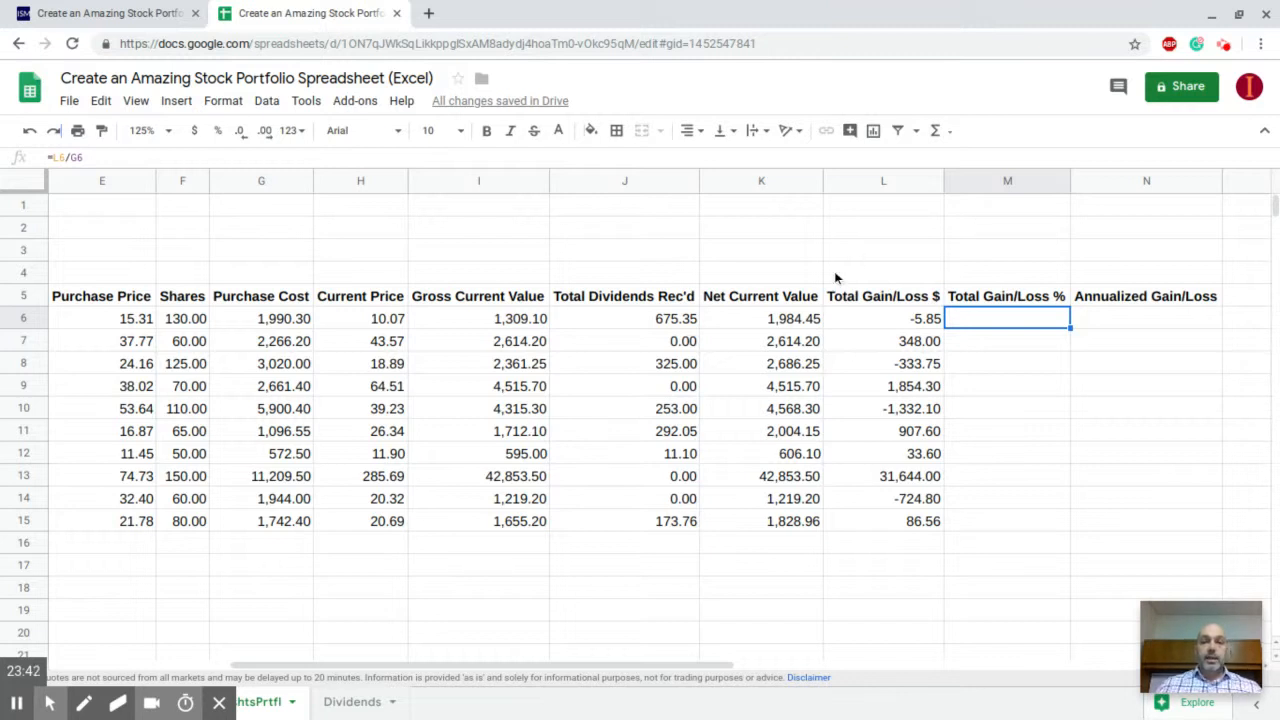
left_click(226, 158)
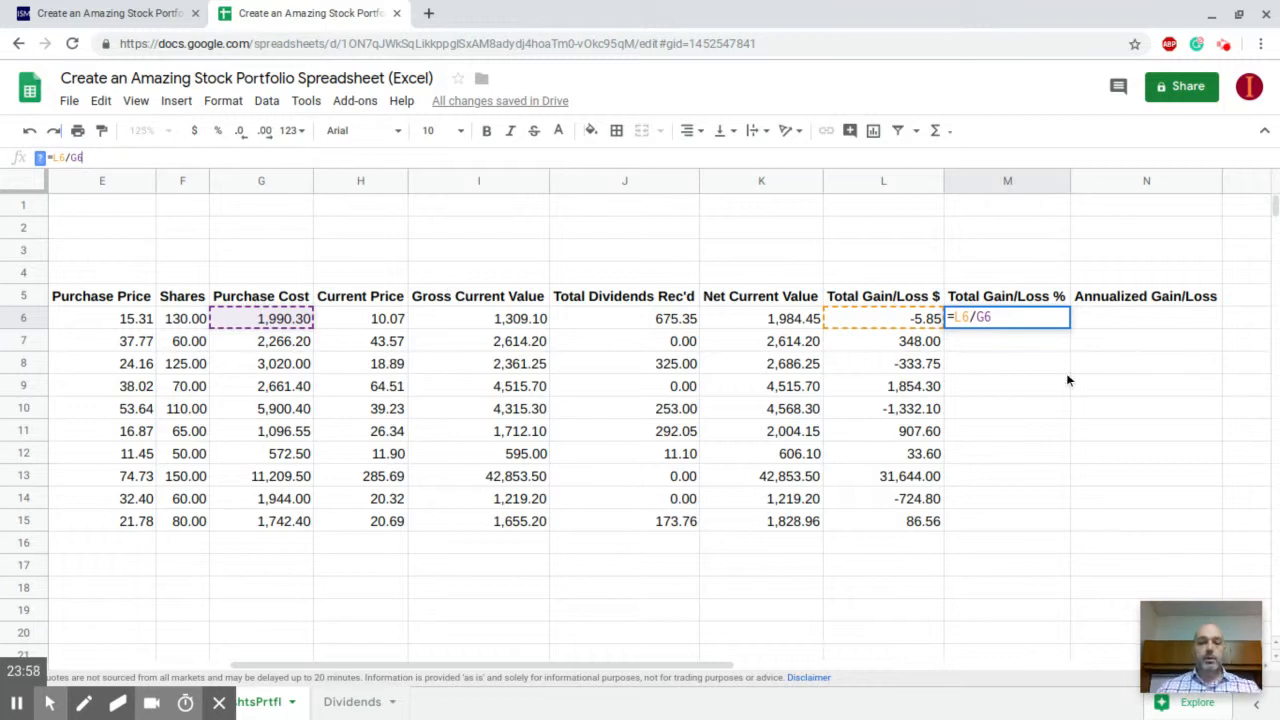
key("Escape")
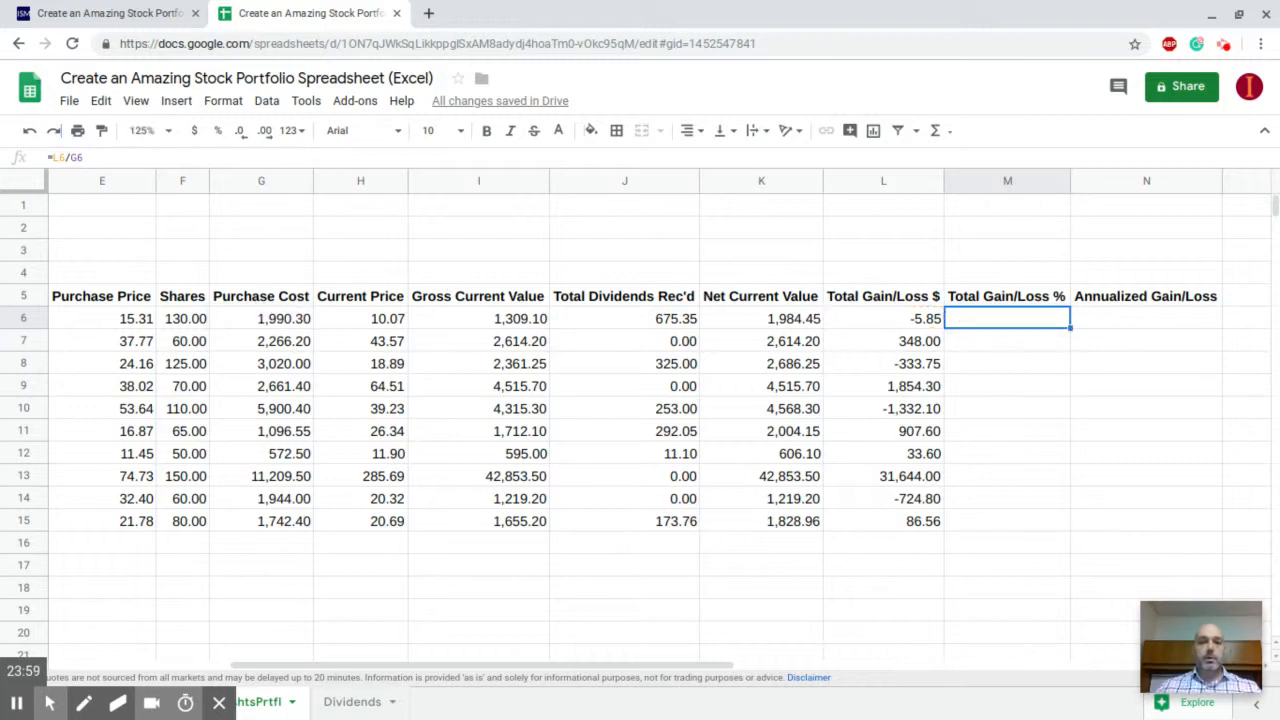
Set the text color of Total Gain/Loss % cell M6 to black and fill it down to M15.
left_click(560, 133)
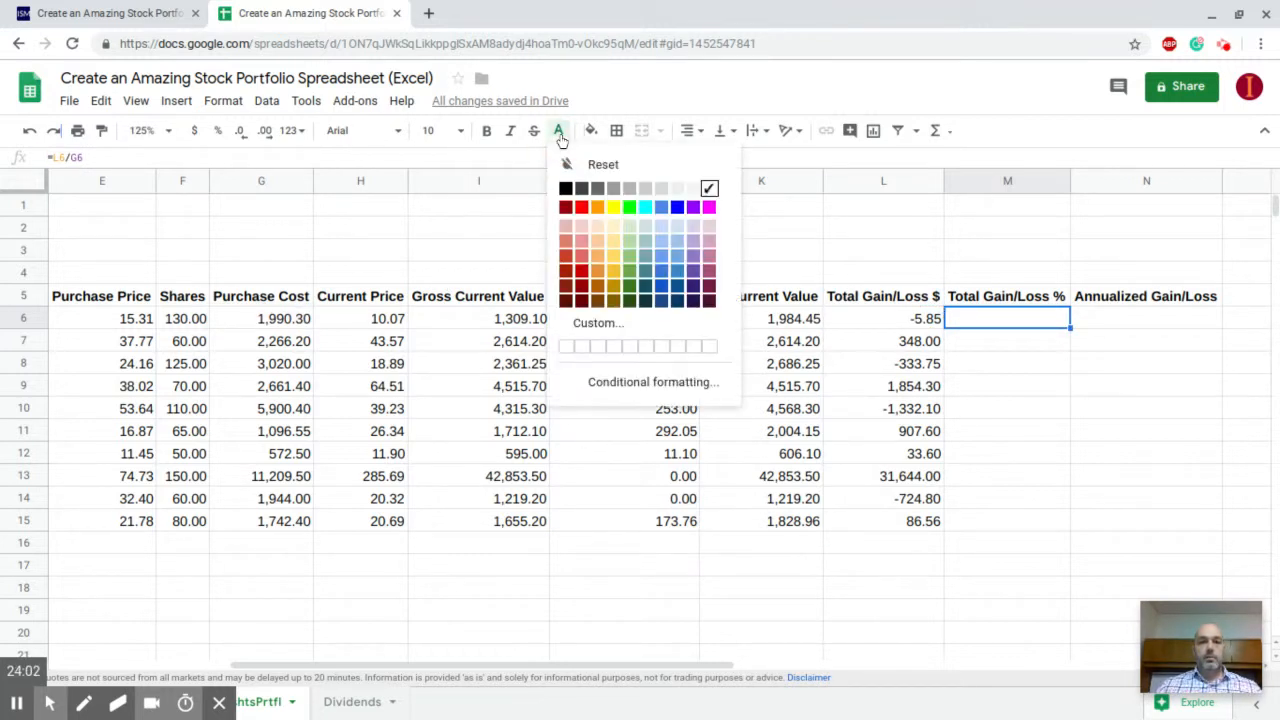
left_click(566, 188)
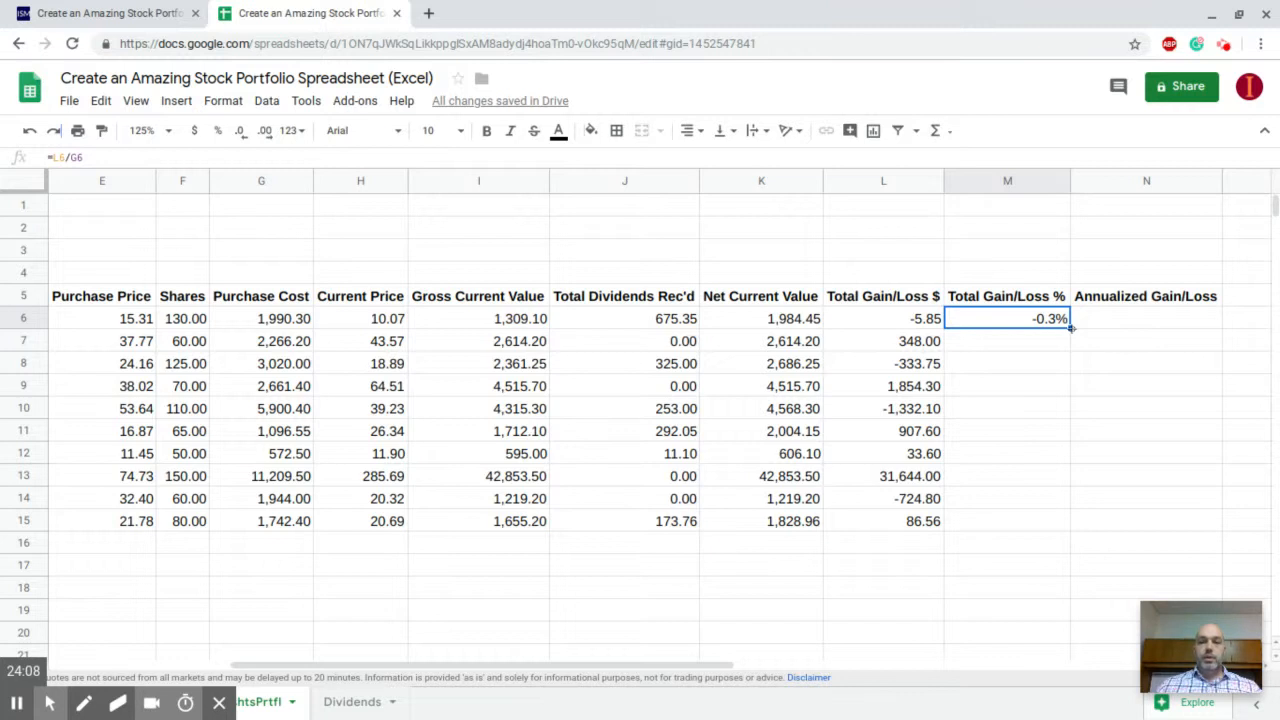
left_click_drag(1070, 328, 1062, 520)
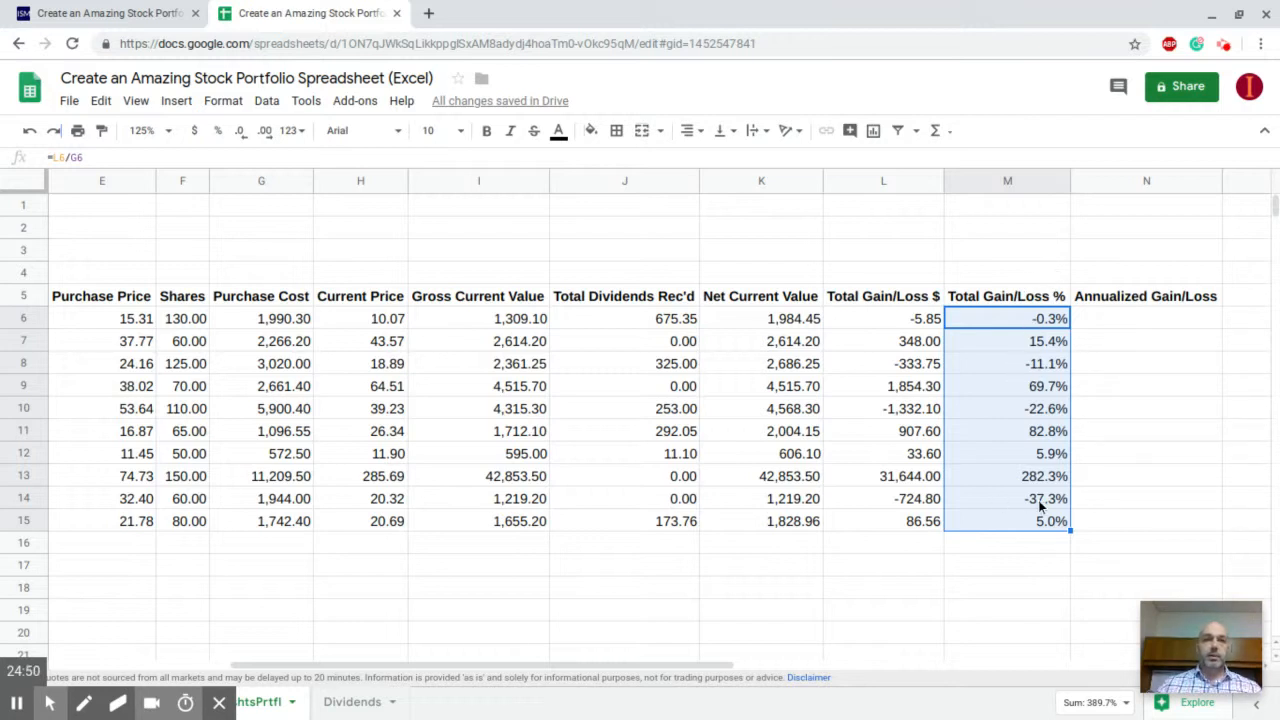
Inspect the Annualized Gain/Loss formula in N6 and its referenced cells, and read its explanation in the Invest Some Money article, leaving the formula unedited.
key("Right")
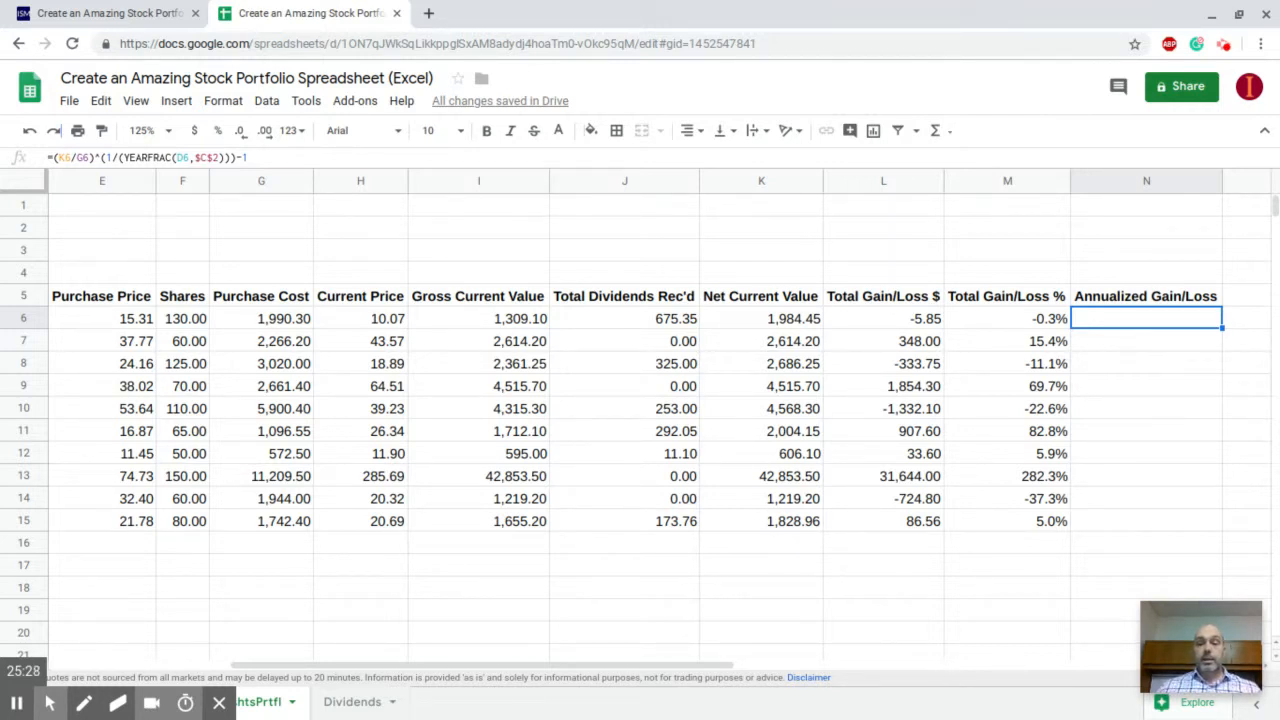
left_click(1007, 318)
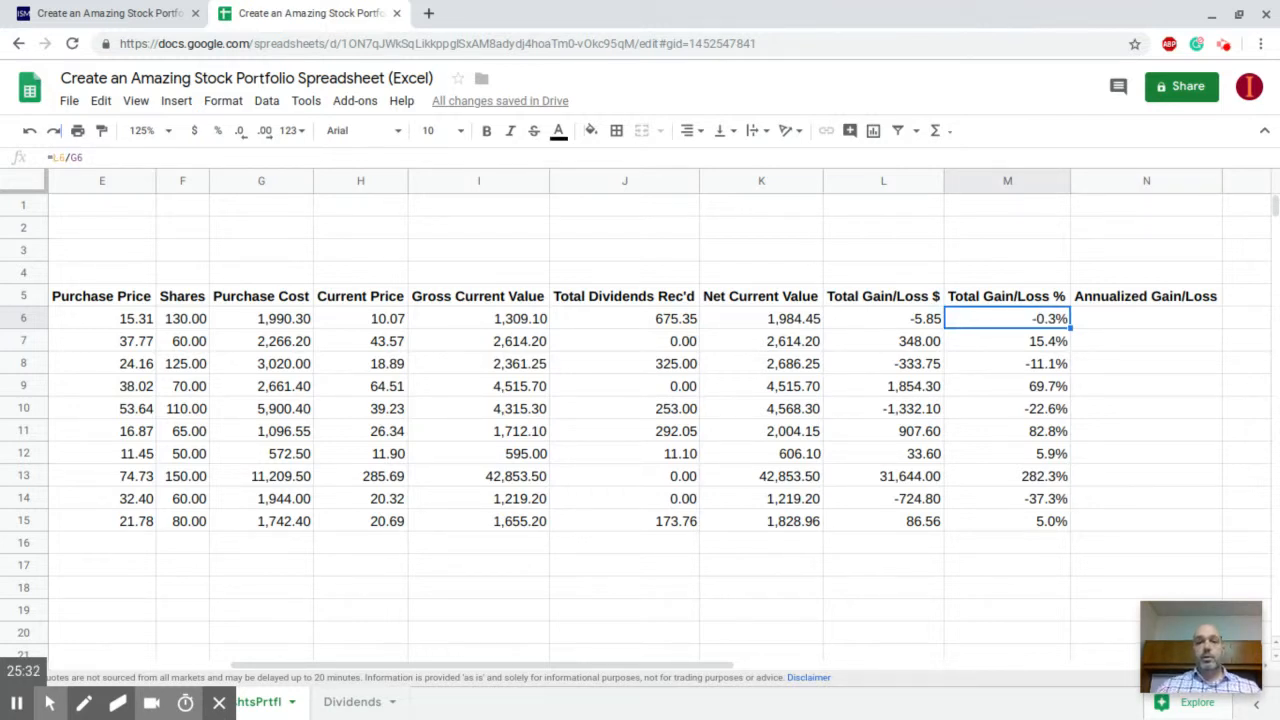
left_click(1122, 318)
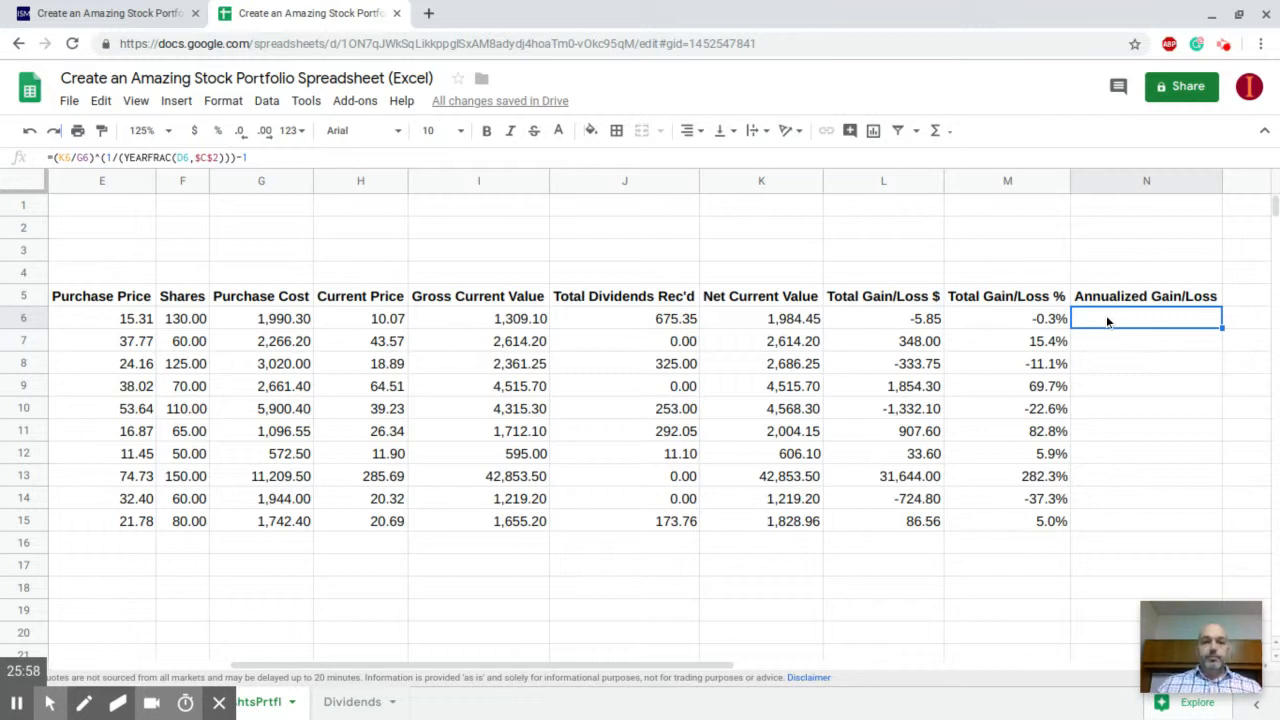
left_click(266, 157)
left_click(110, 13)
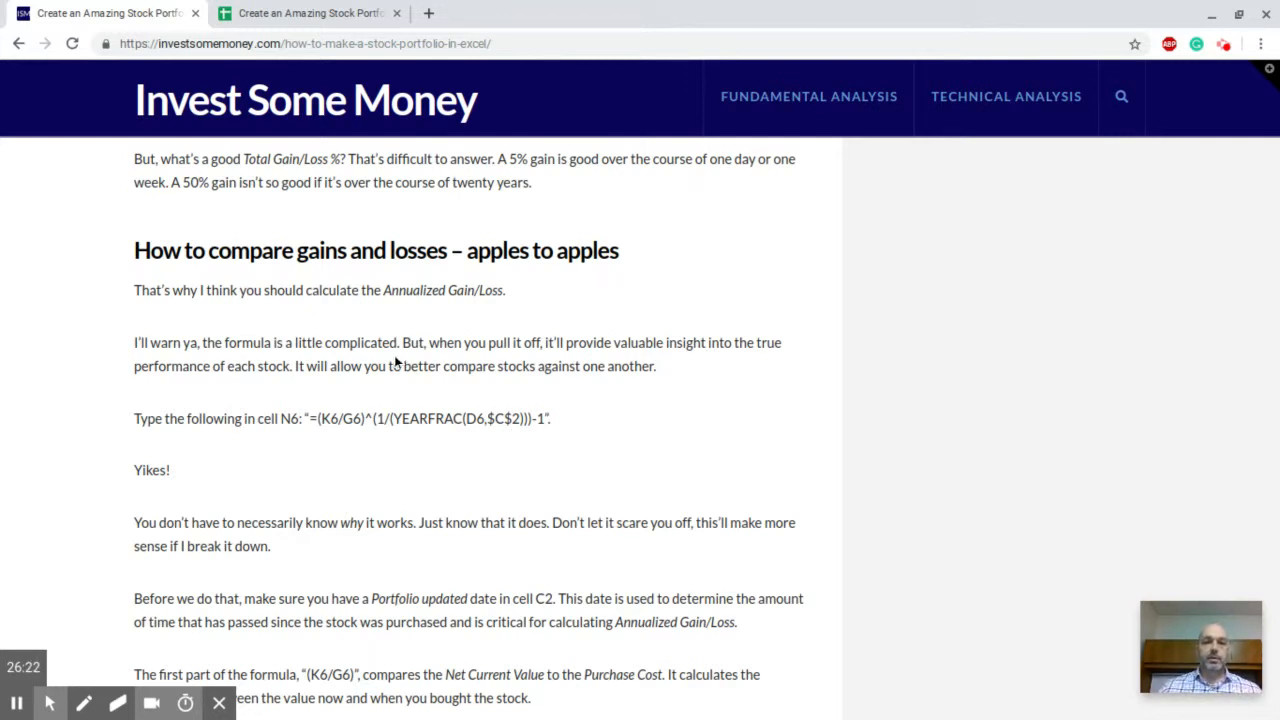
left_click(273, 10)
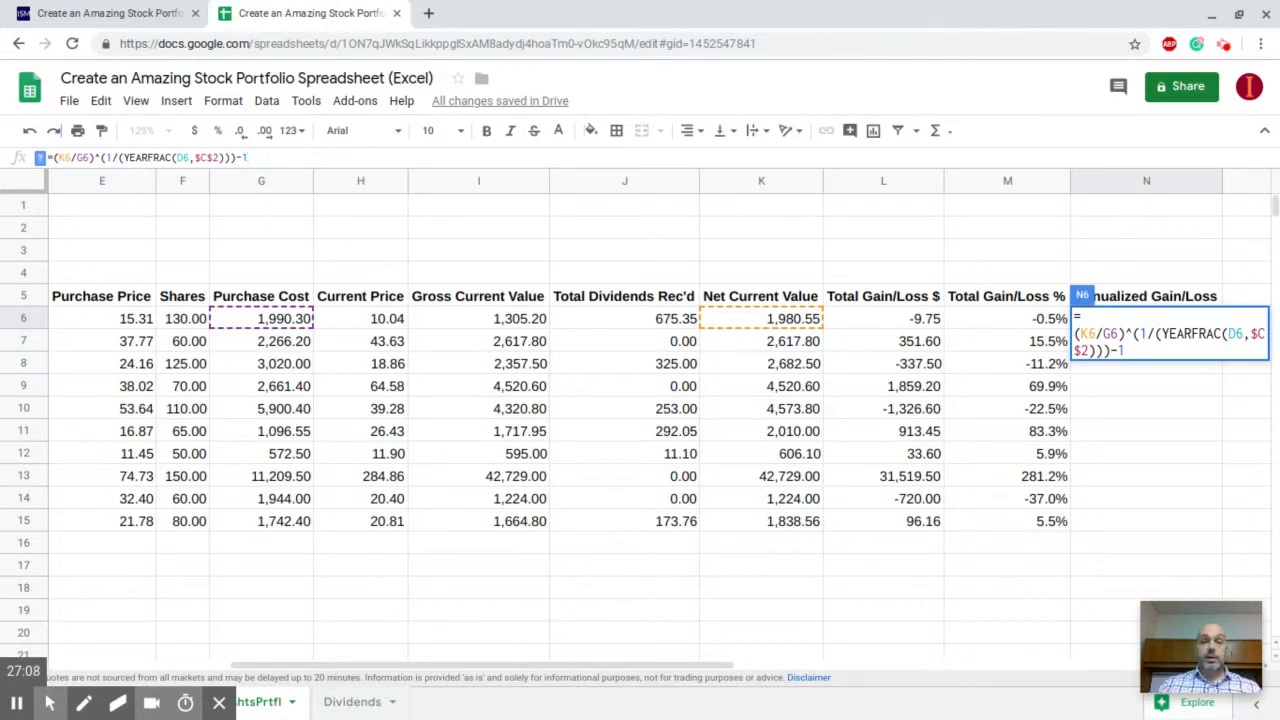
scroll(175, 448, "left", 5)
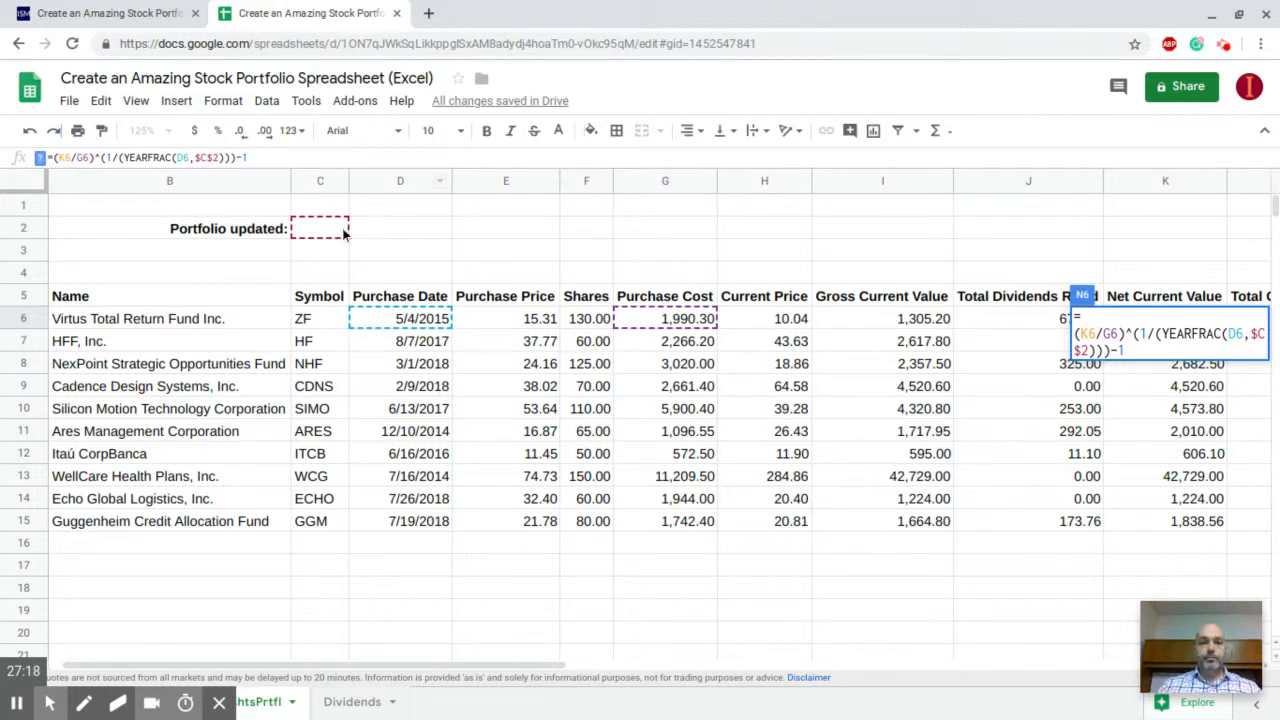
key("Escape")
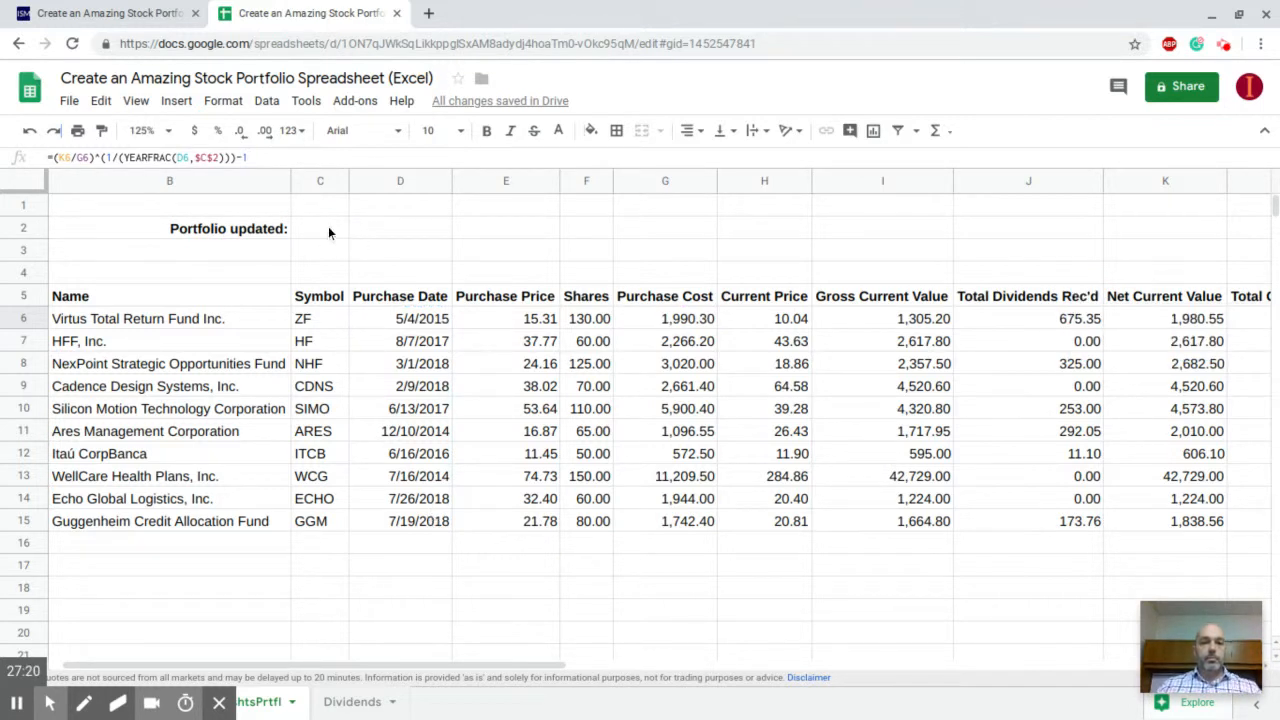
Reveal the Portfolio updated date in C2 by setting its text color to black.
left_click(326, 229)
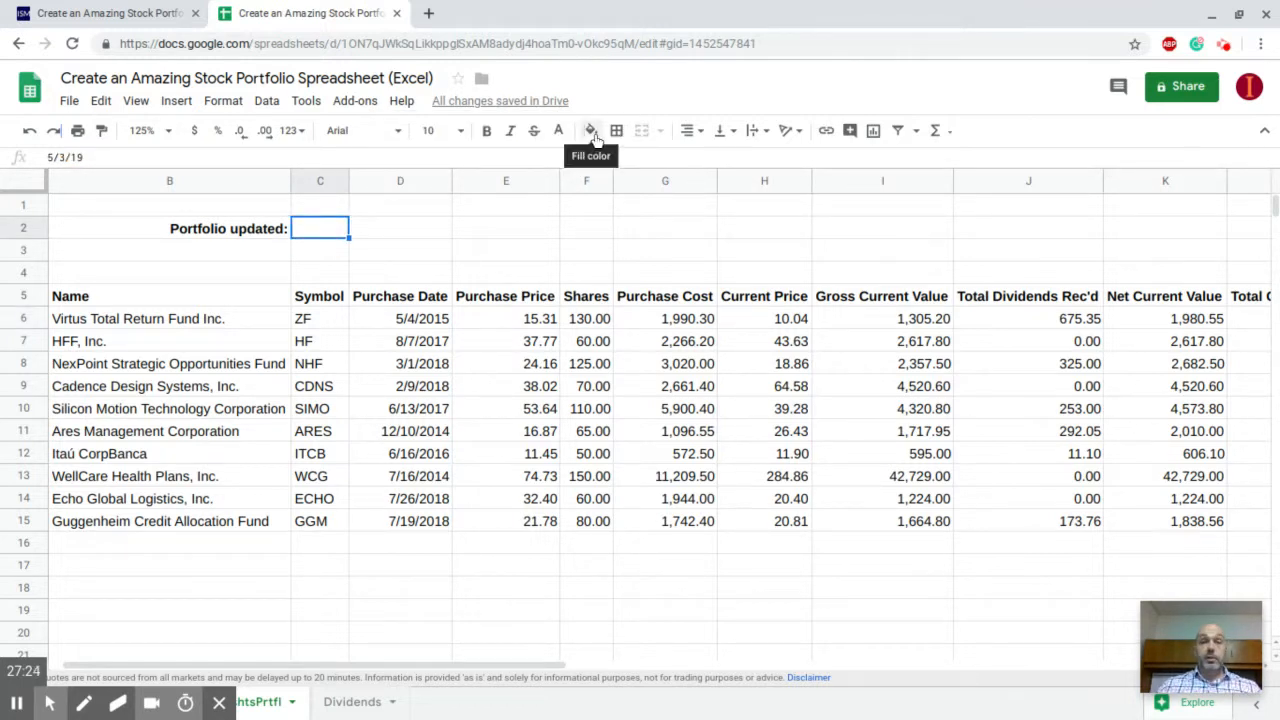
left_click(591, 136)
left_click(558, 132)
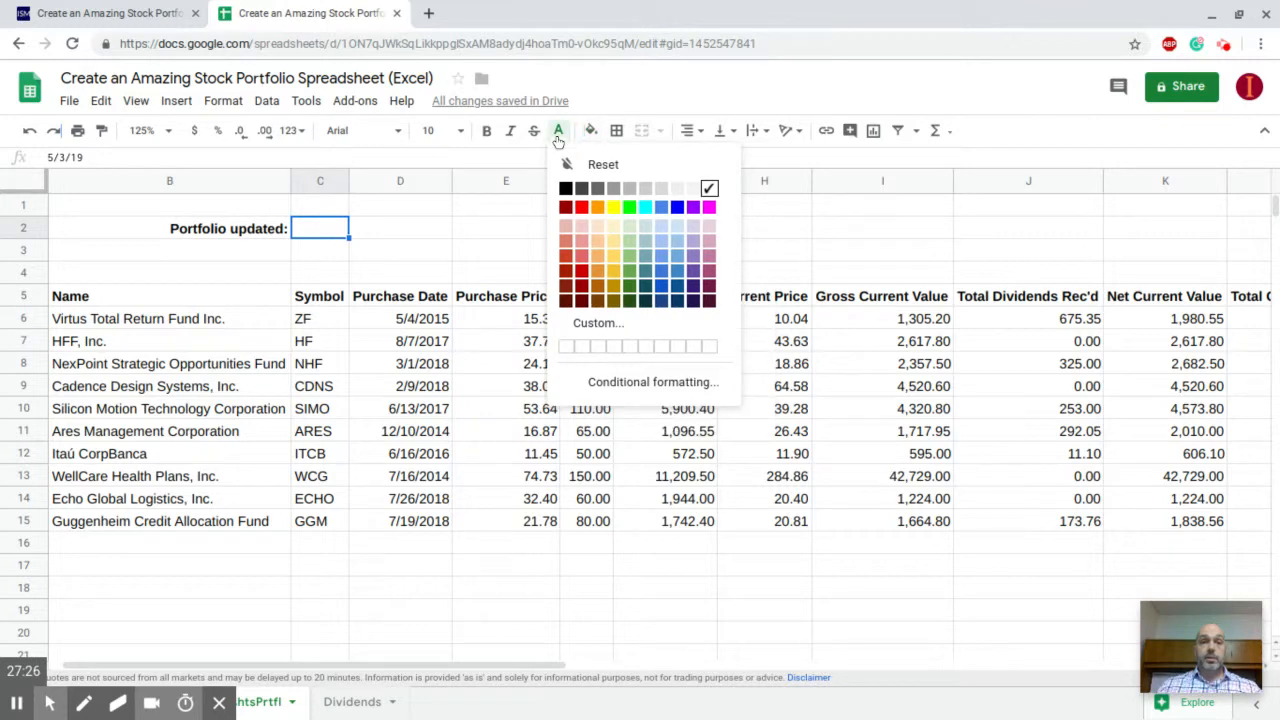
left_click(566, 188)
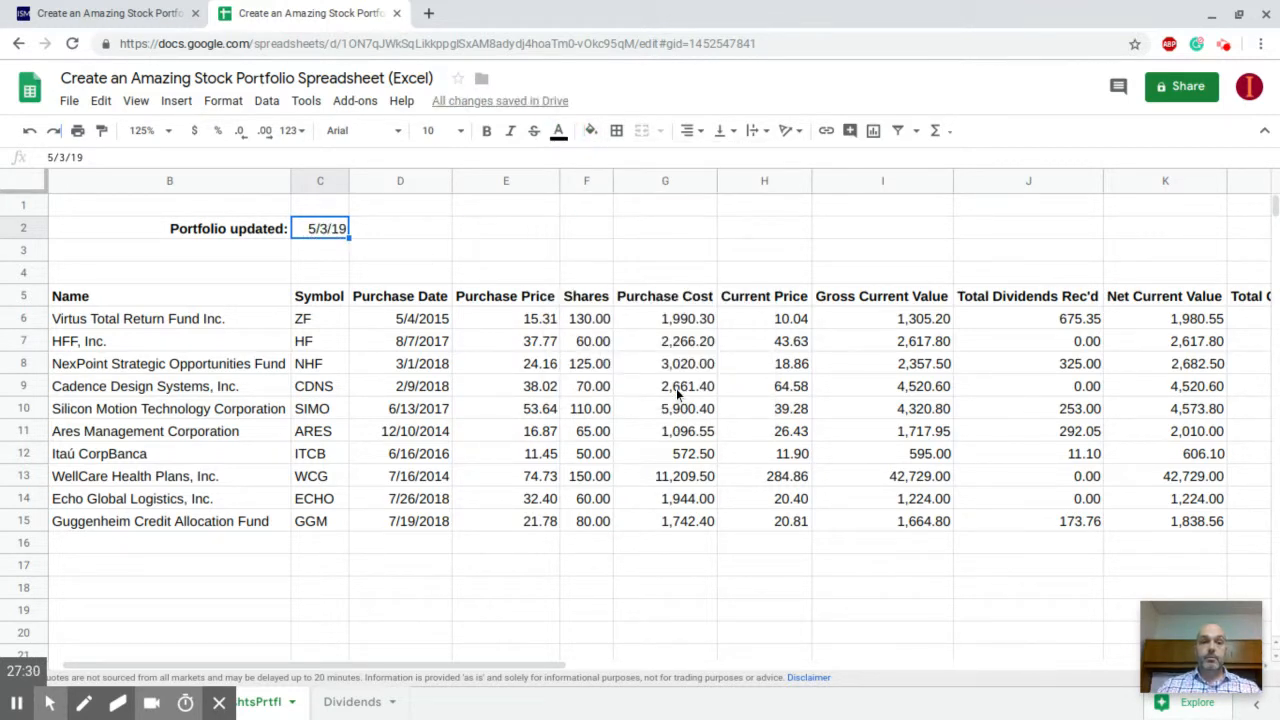
Set the text color of Annualized Gain/Loss cell N6 to black and fill it down to N15.
scroll(676, 388, "right", 3)
scroll(676, 388, "left", 3)
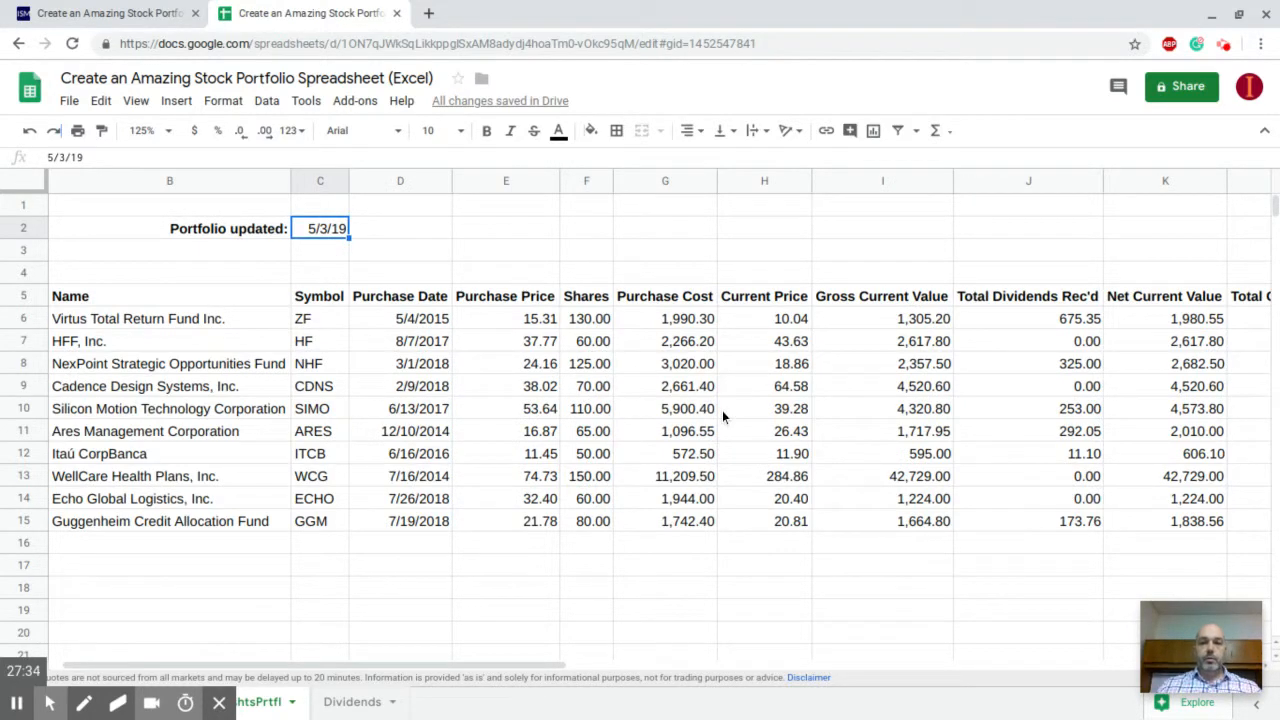
scroll(724, 417, "right", 5)
scroll(723, 417, "left", 2)
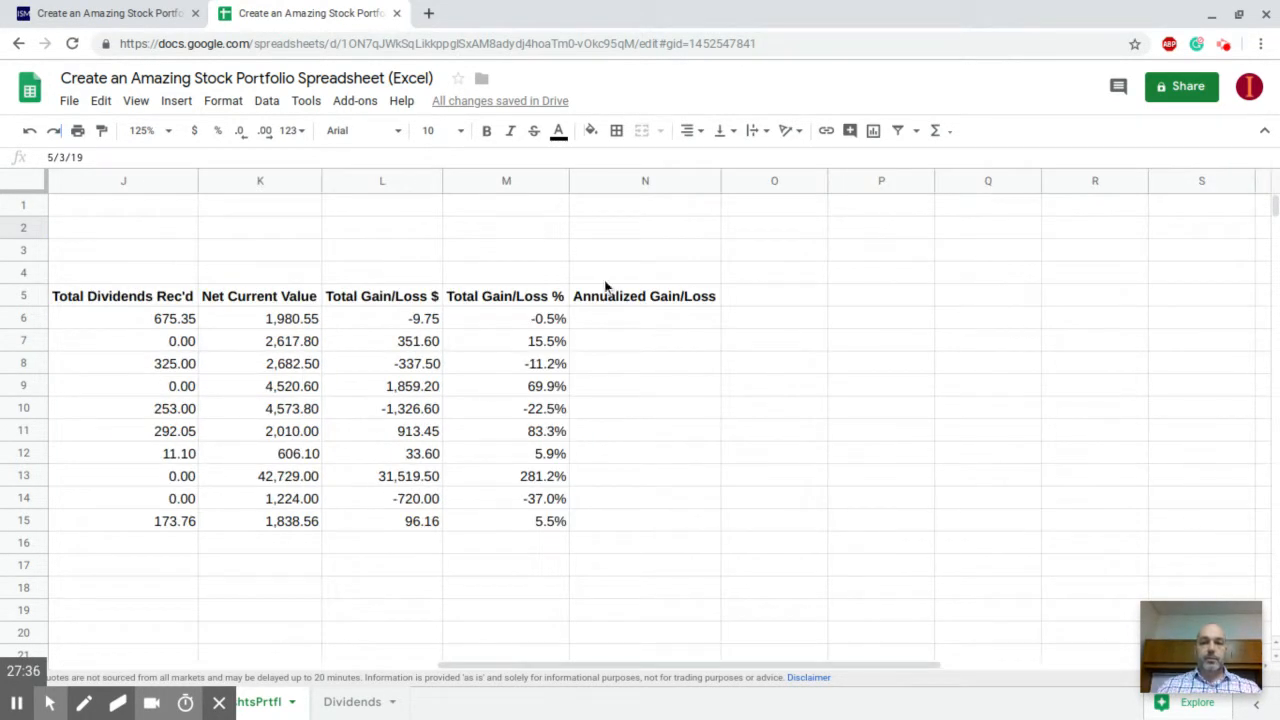
left_click(622, 318)
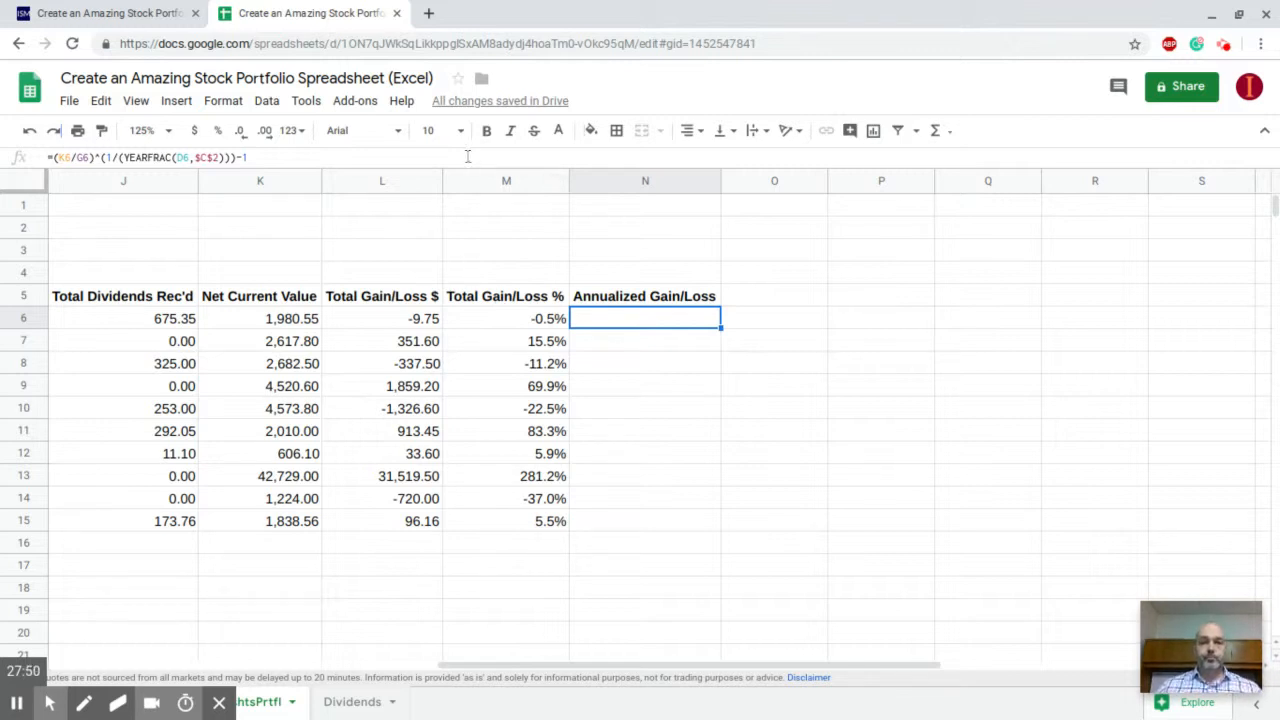
left_click(560, 134)
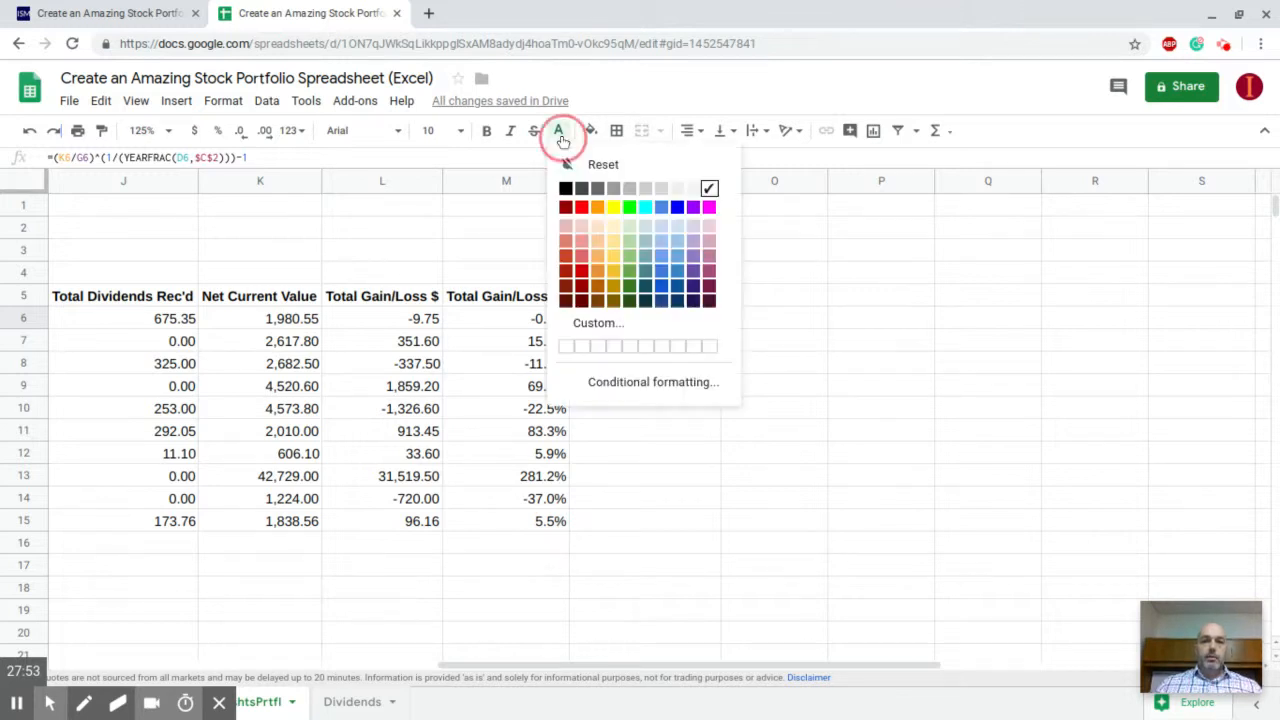
left_click(566, 188)
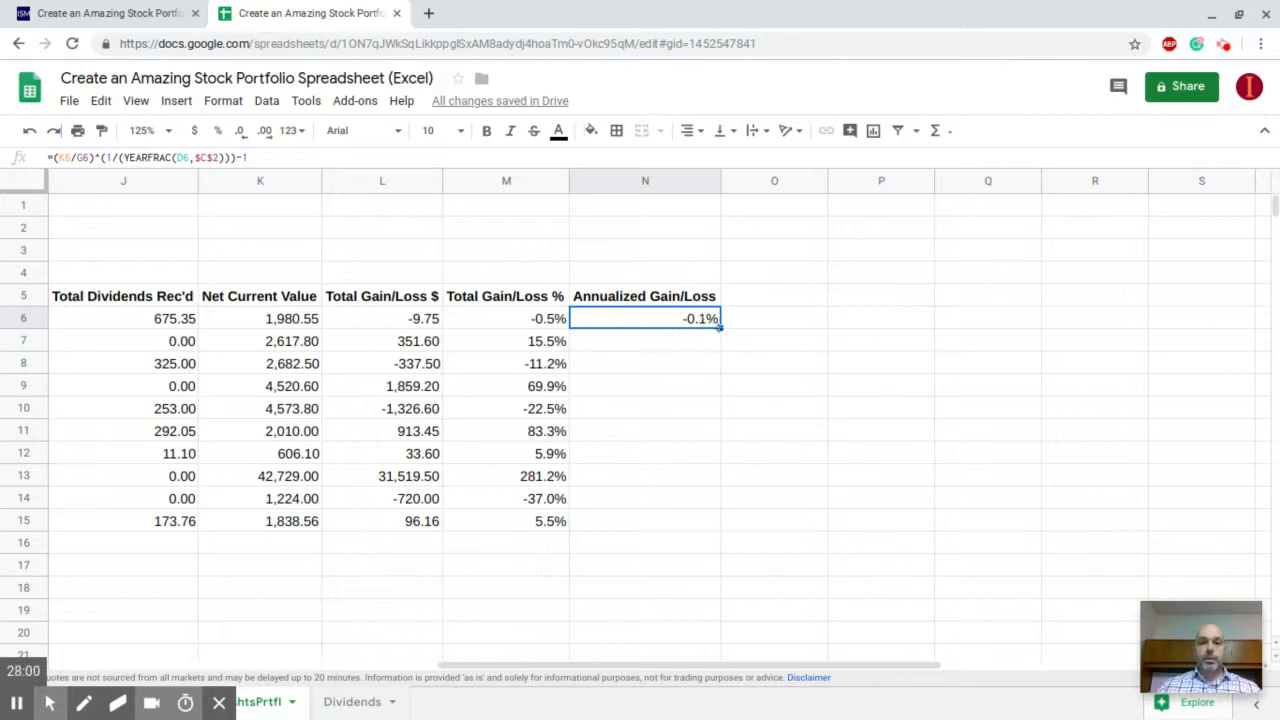
left_click_drag(720, 328, 717, 526)
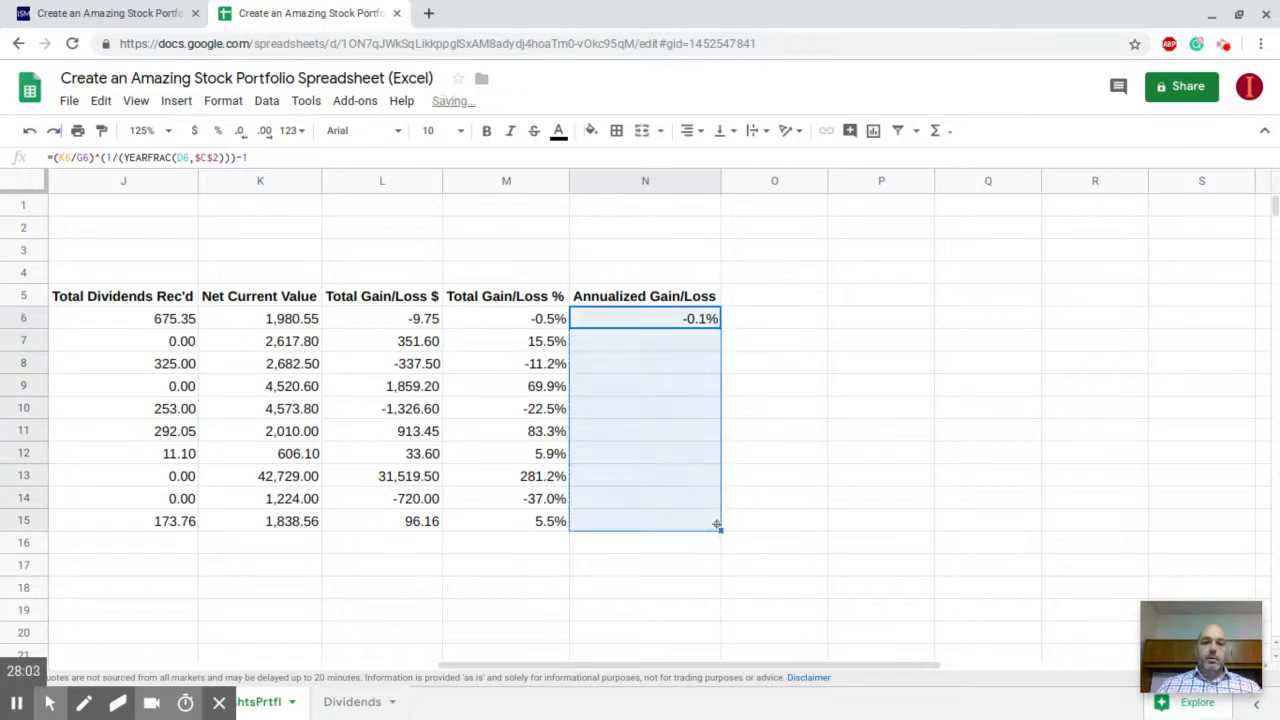
Compare WellCare Health Plans' Annualized Gain/Loss in N13 with its total gain percentage and purchase date.
left_click(684, 480)
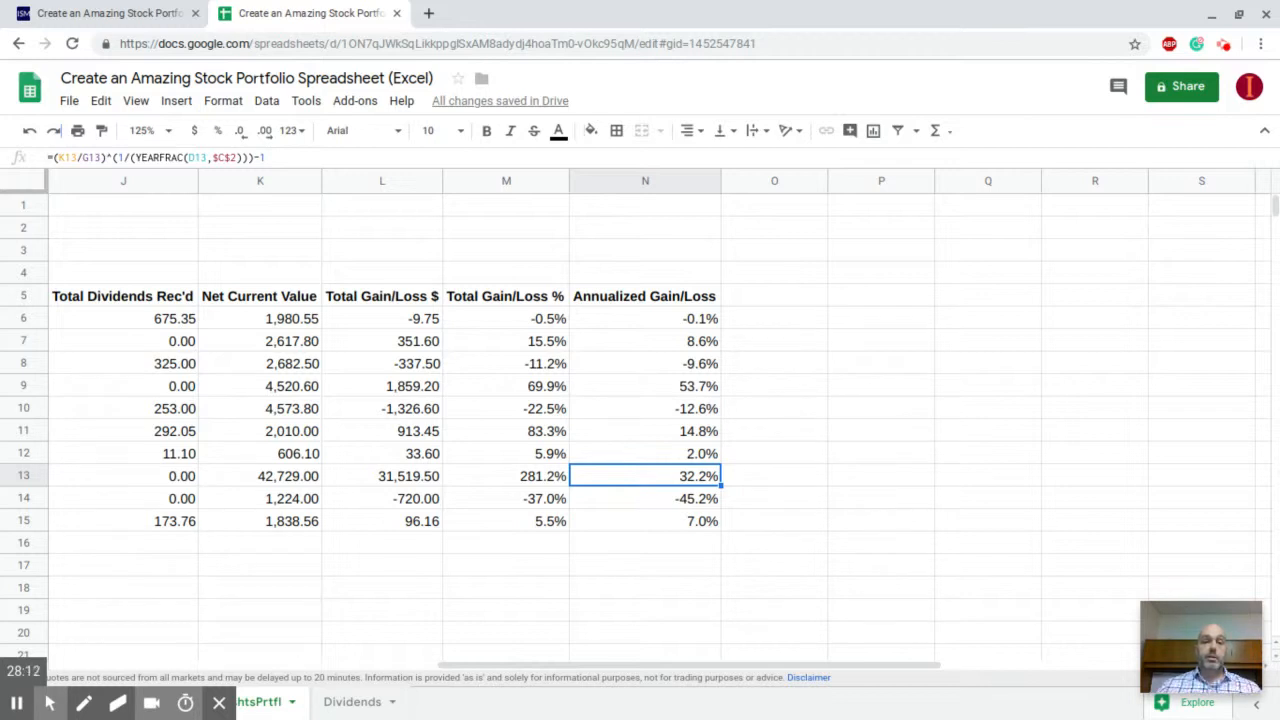
scroll(640, 400, "left", 10)
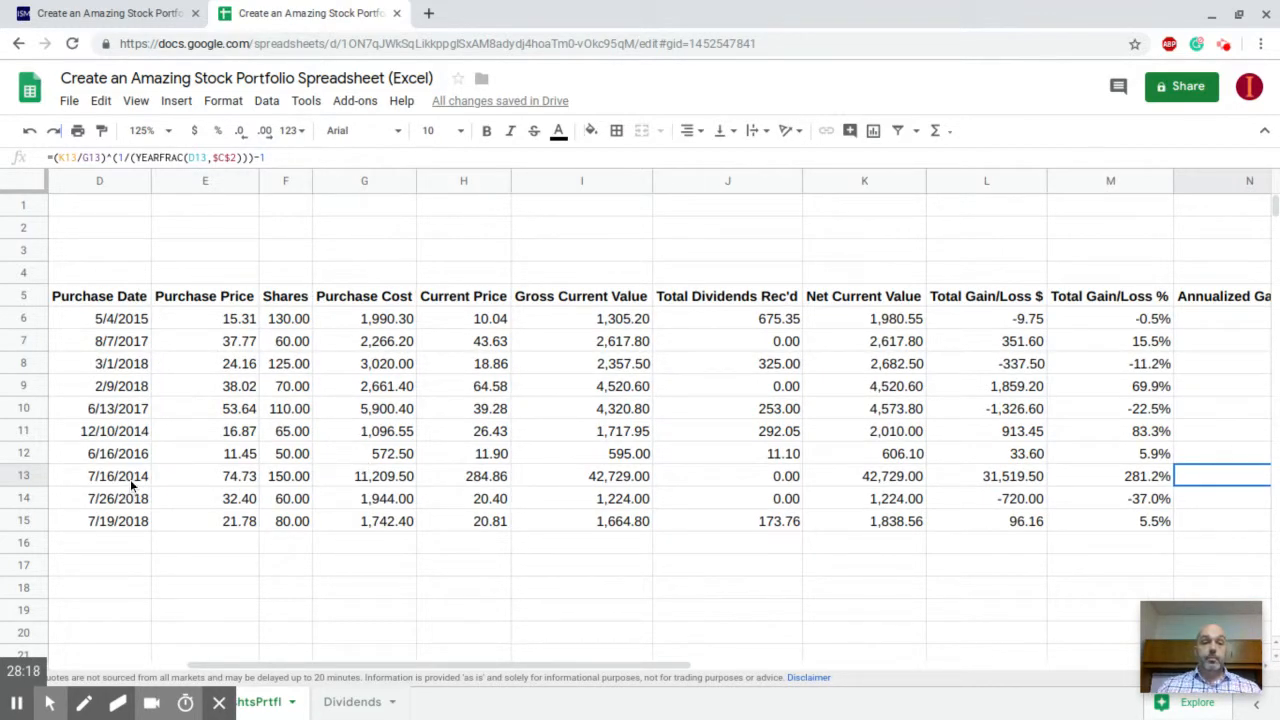
scroll(131, 484, "right", 5)
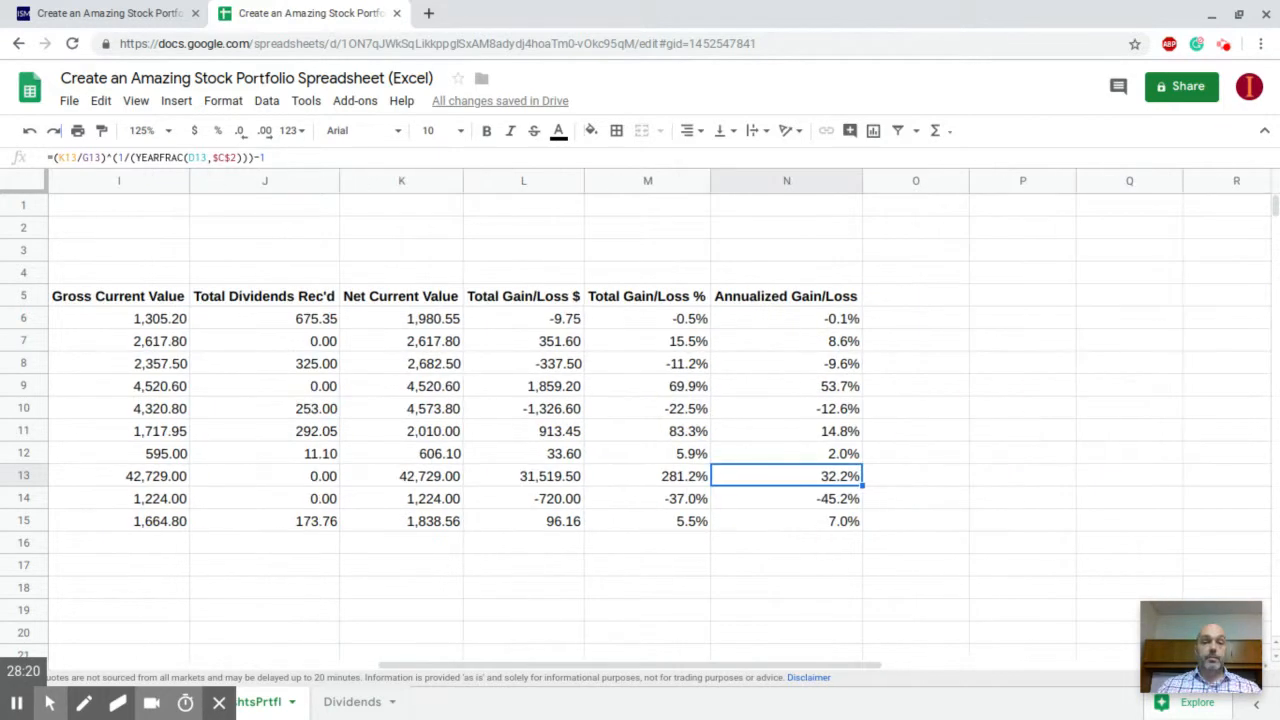
left_click(131, 484)
right_click(131, 484)
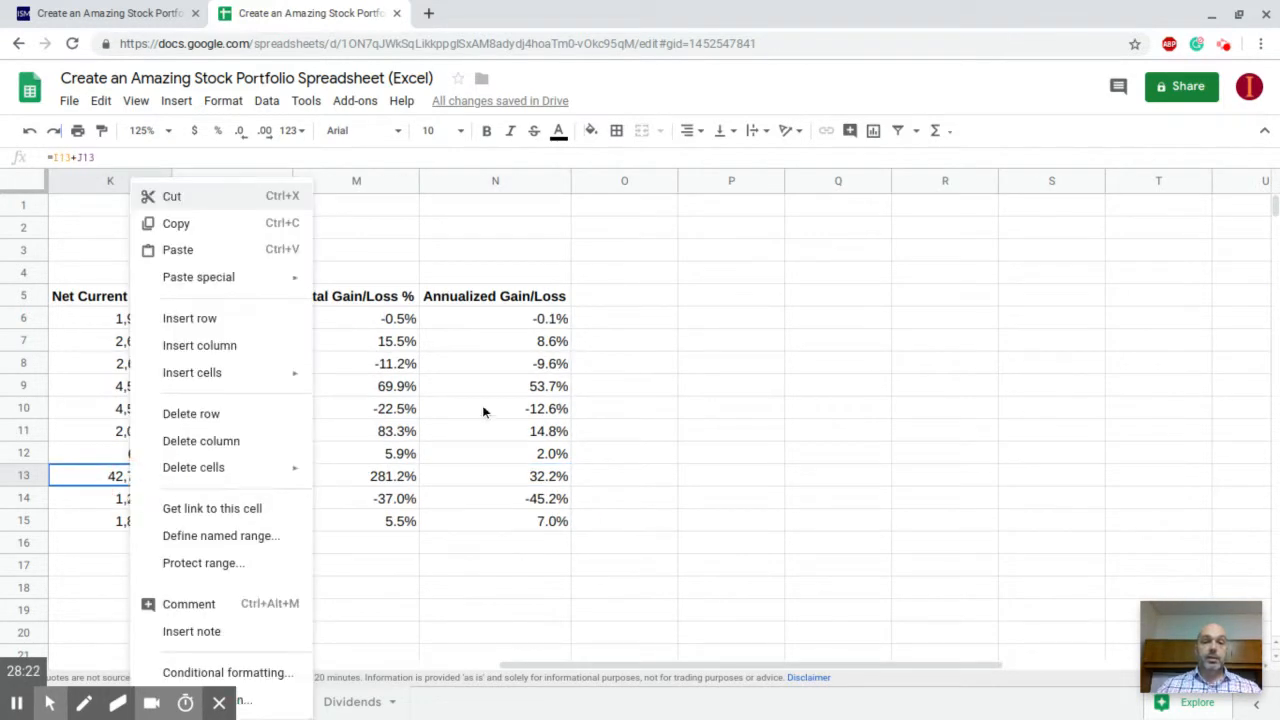
left_click(498, 475)
scroll(510, 514, "left", 3)
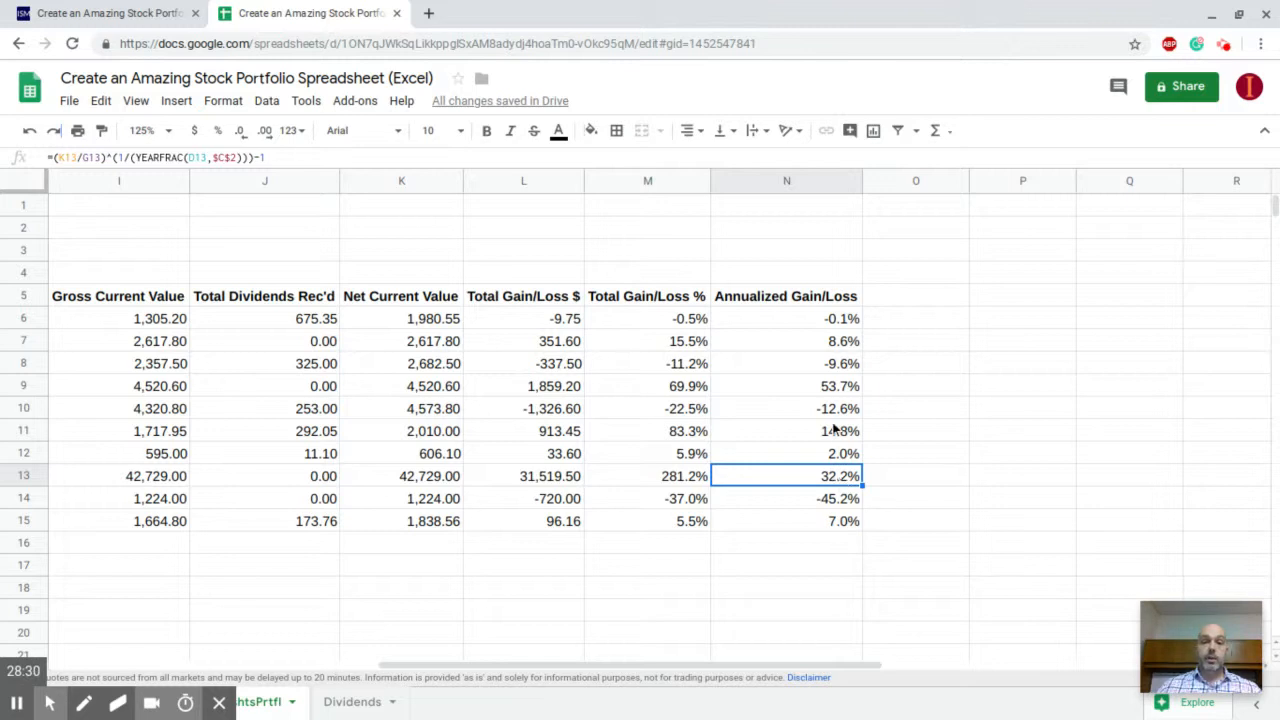
Compare Cadence Design Systems' annualized and total gain percentages in row 9, checking them against its purchase date.
left_click(822, 389)
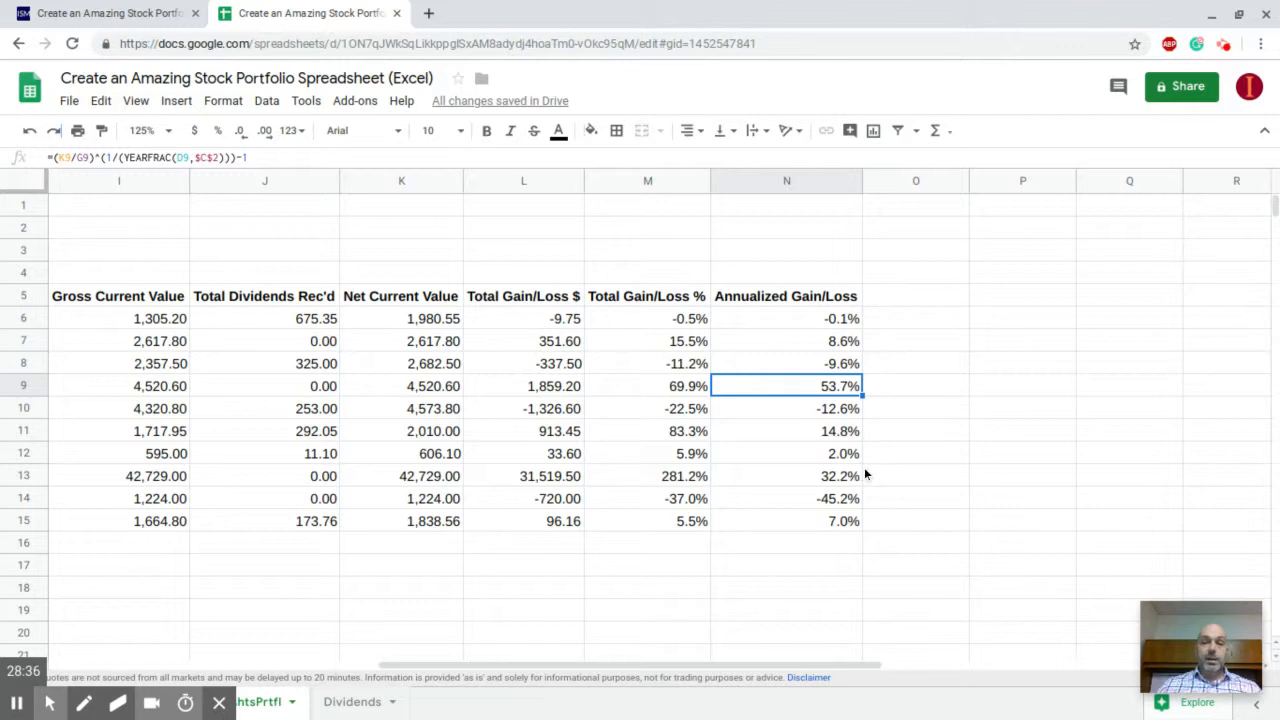
left_click(684, 390)
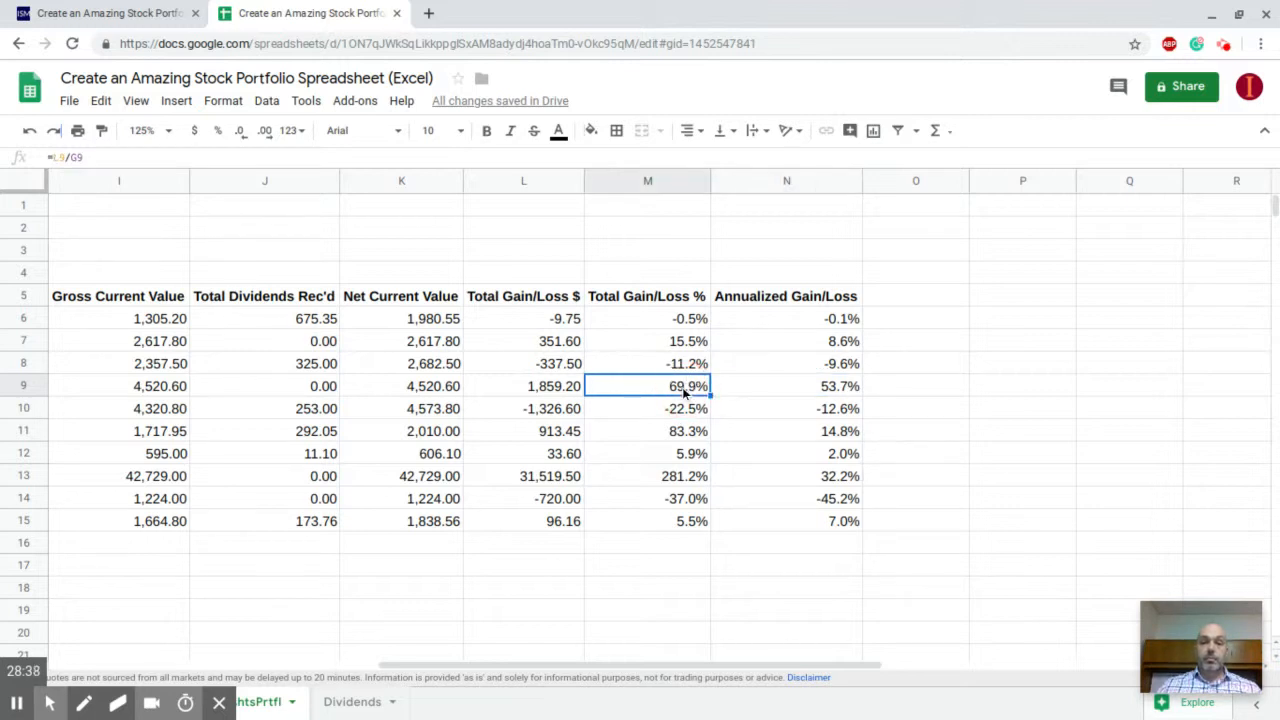
scroll(684, 390, "left", 10)
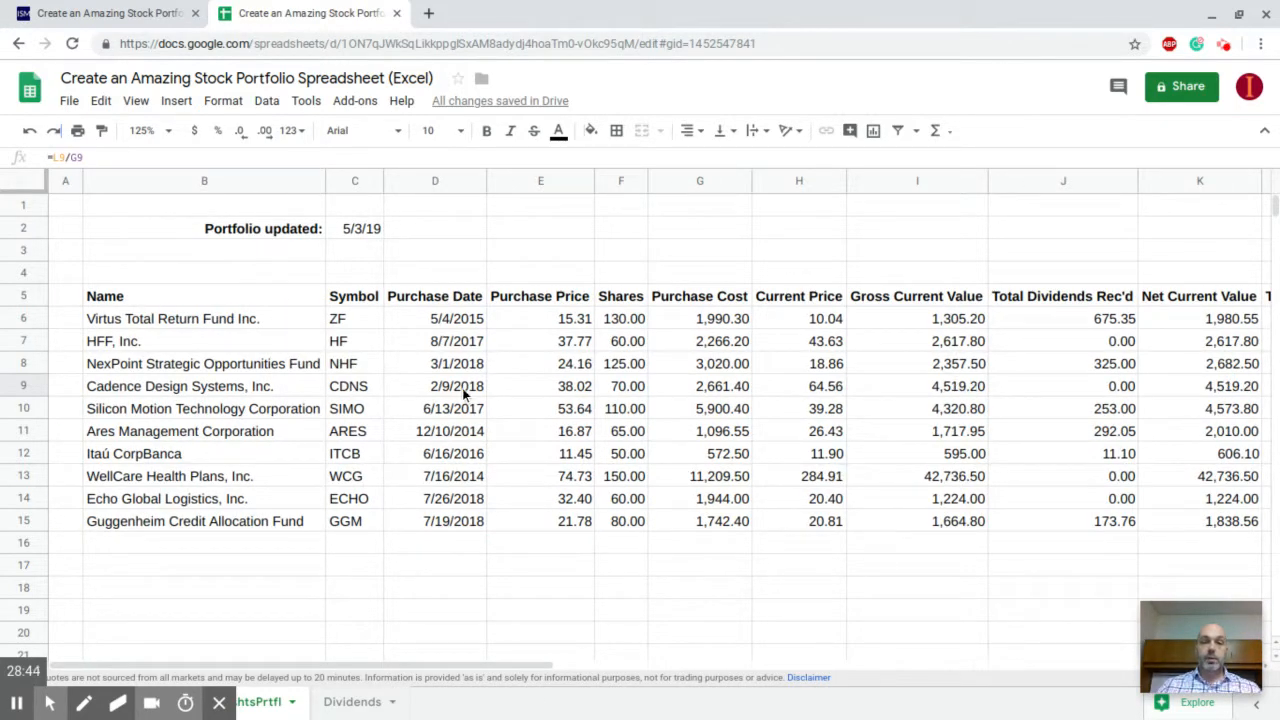
scroll(462, 388, "right", 10)
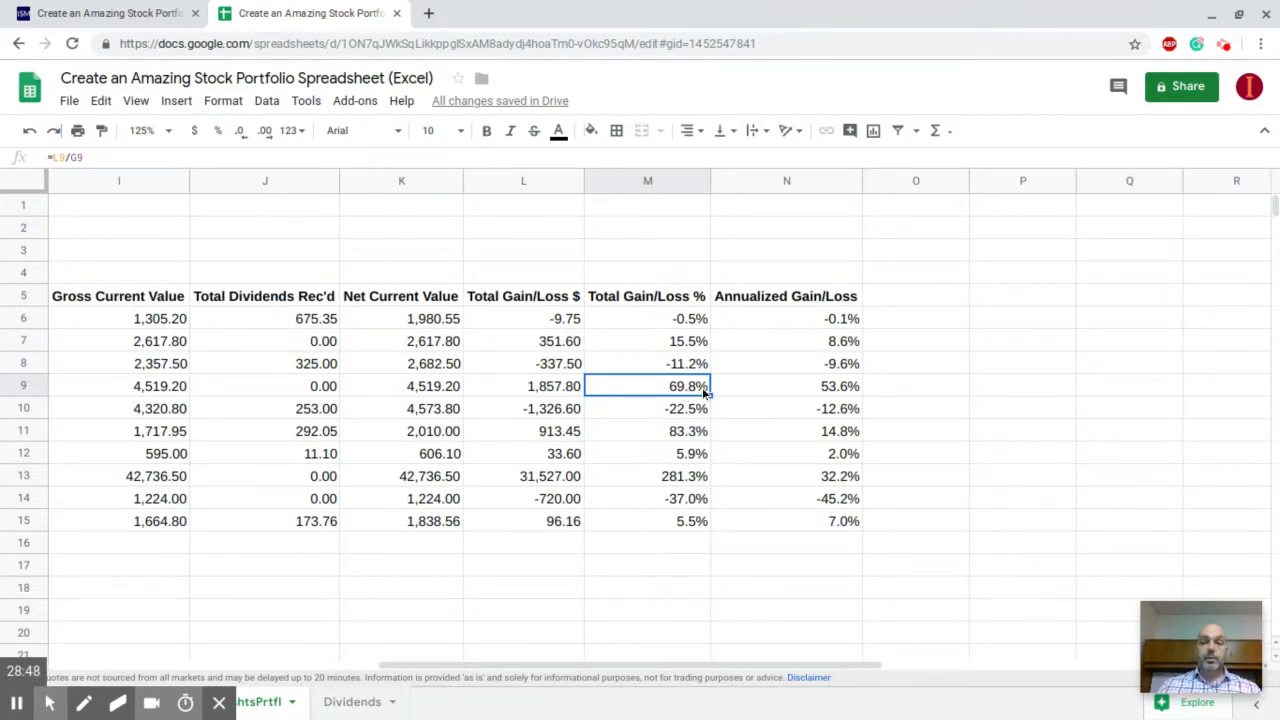
left_click(830, 394)
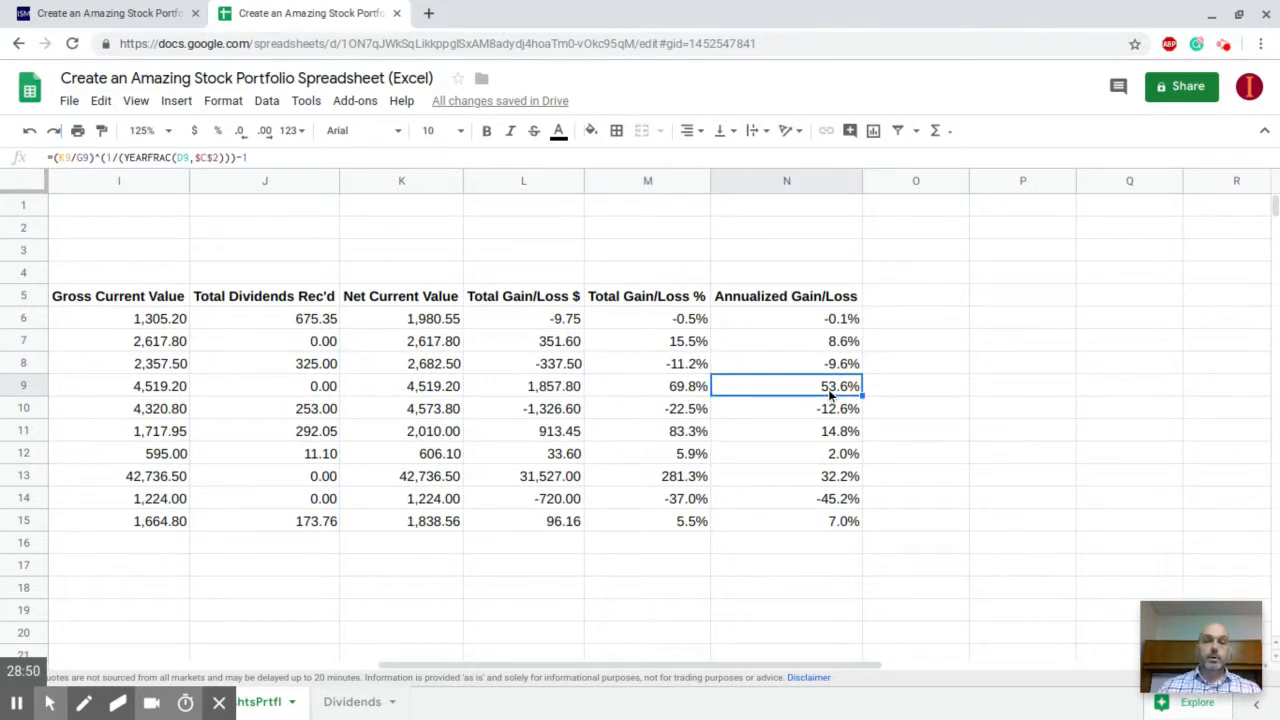
Check the purchase date, updated date, cost and net value cells that the N6 Annualized Gain/Loss formula references, without editing it.
left_click(806, 318)
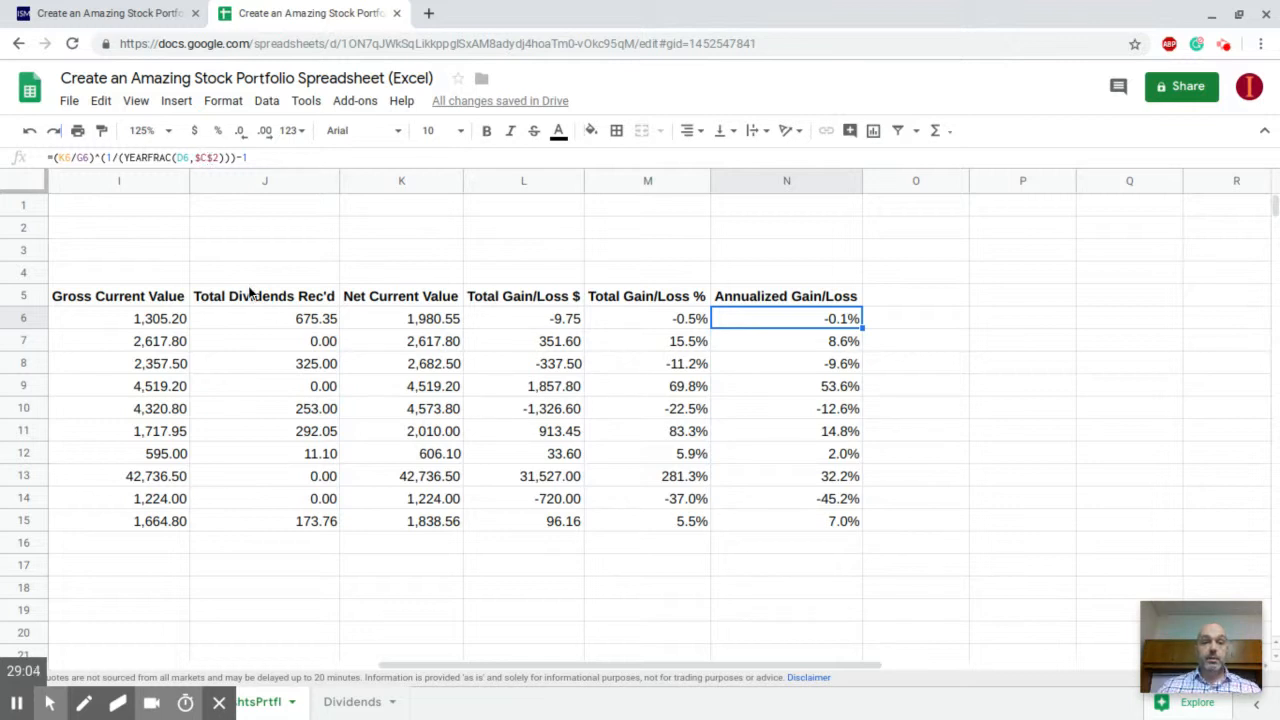
left_click(284, 160)
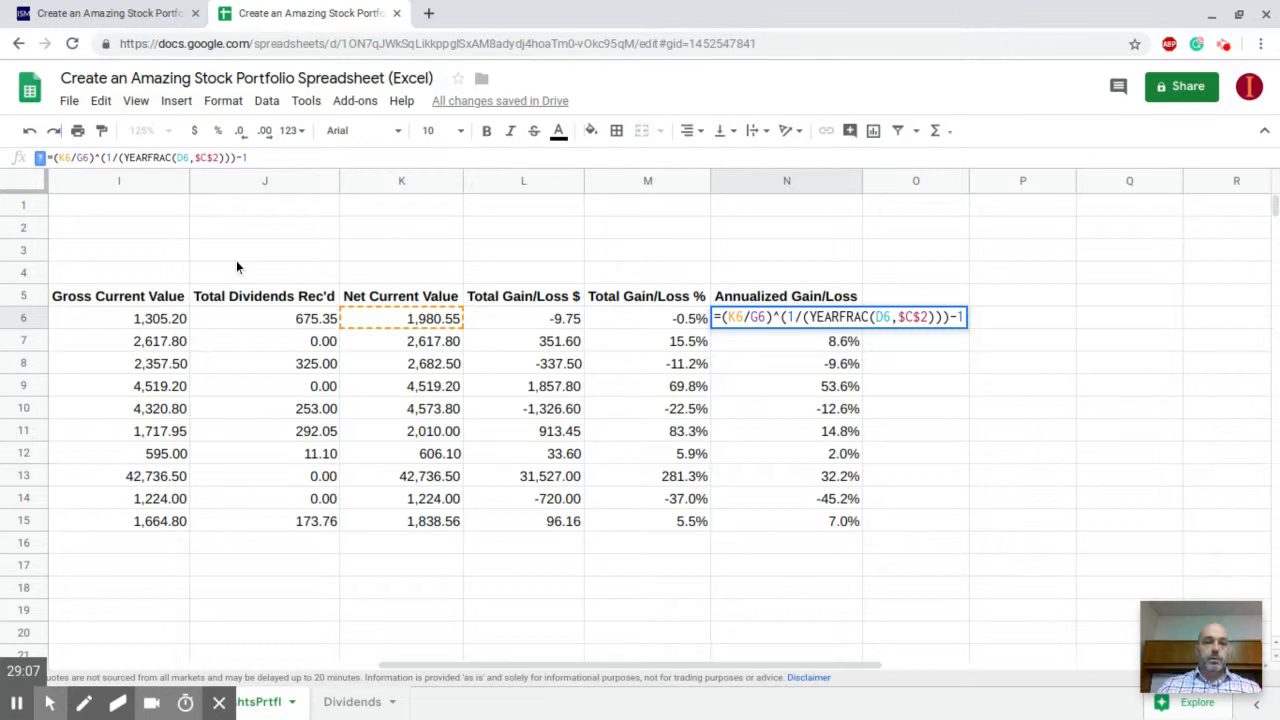
scroll(237, 263, "left", 5)
scroll(236, 263, "left", 2)
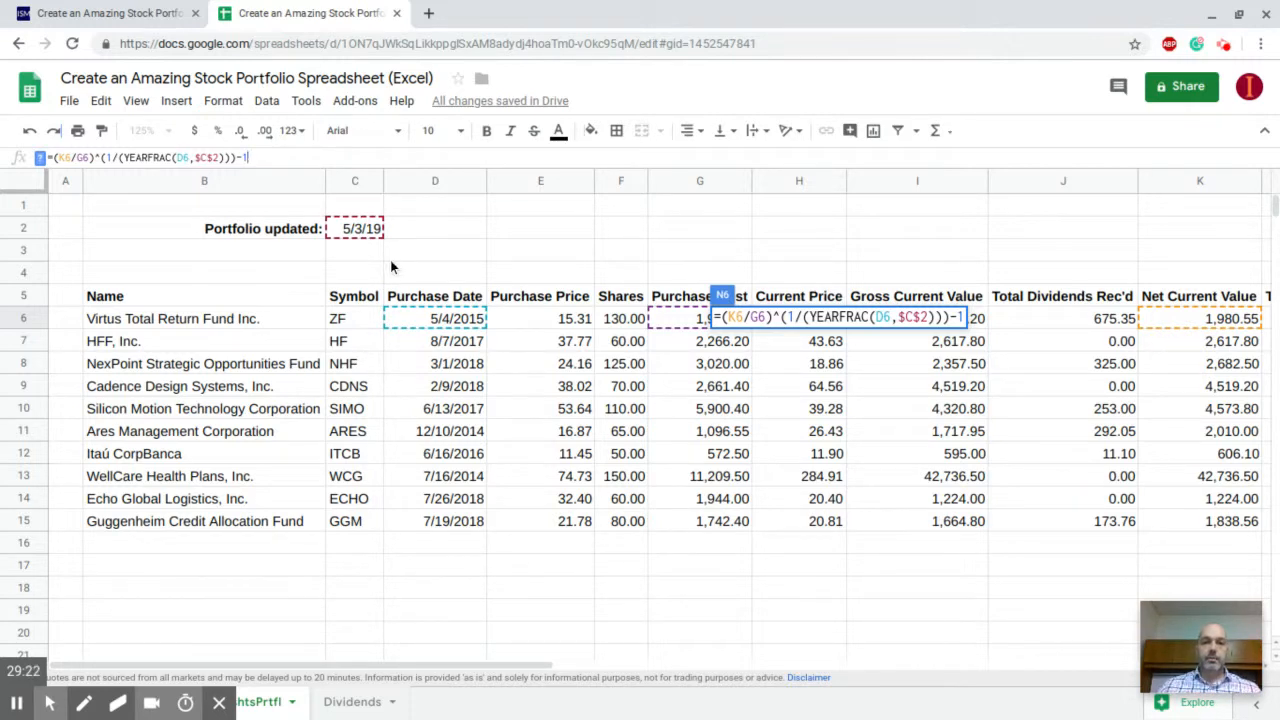
scroll(391, 265, "right", 5)
scroll(391, 265, "right", 3)
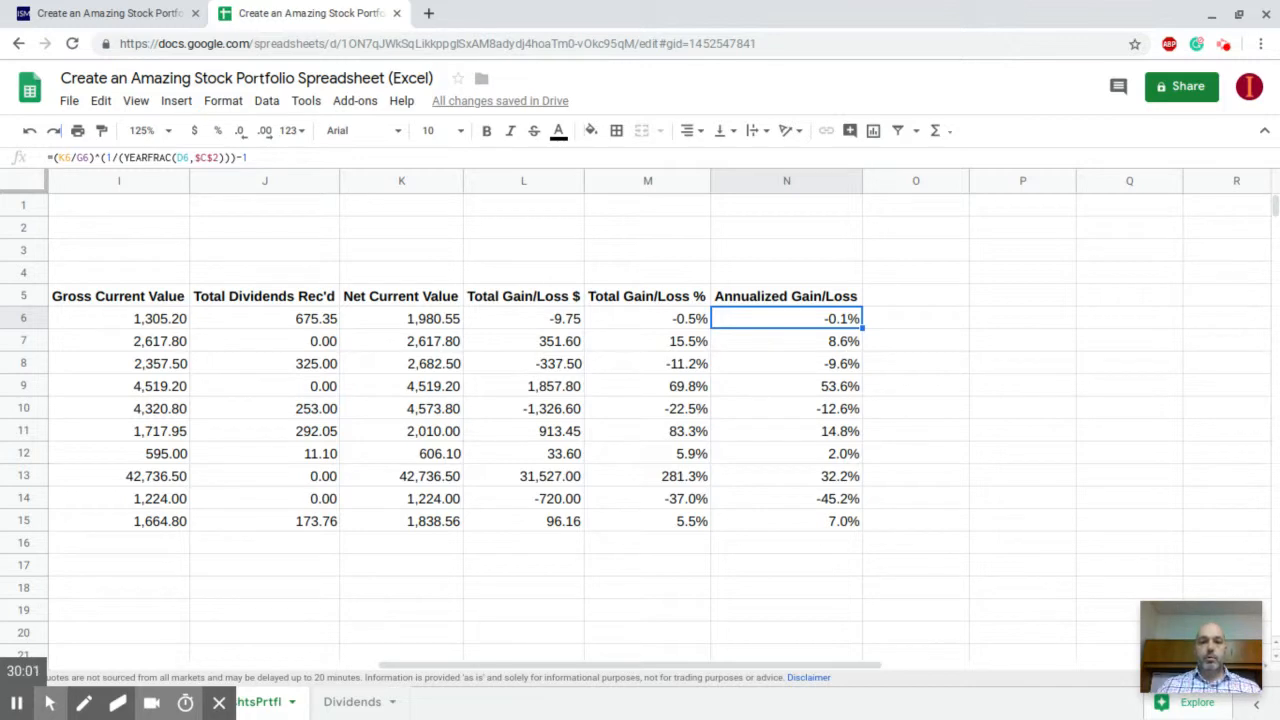
Review the completed portfolio table across all columns, examining the Annualized Gain/Loss in N9 against the rest of its row.
scroll(752, 415, "right", 1)
scroll(752, 415, "down", 2)
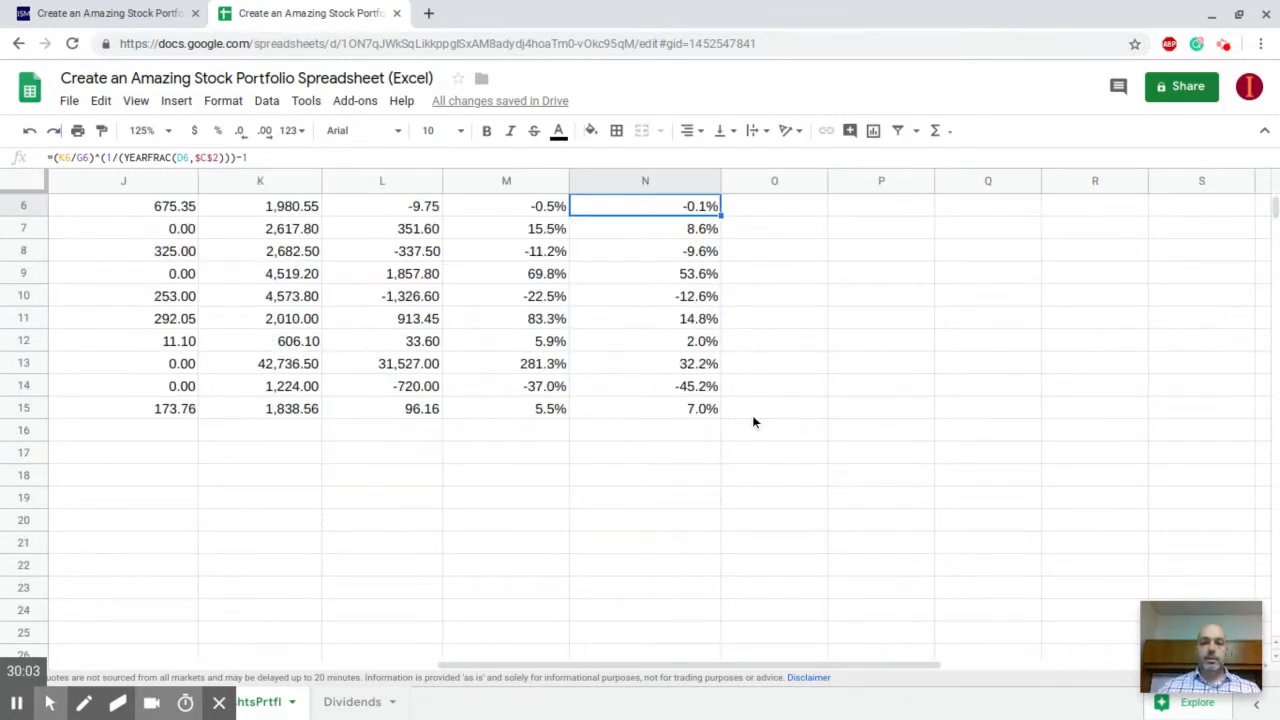
scroll(752, 415, "up", 2)
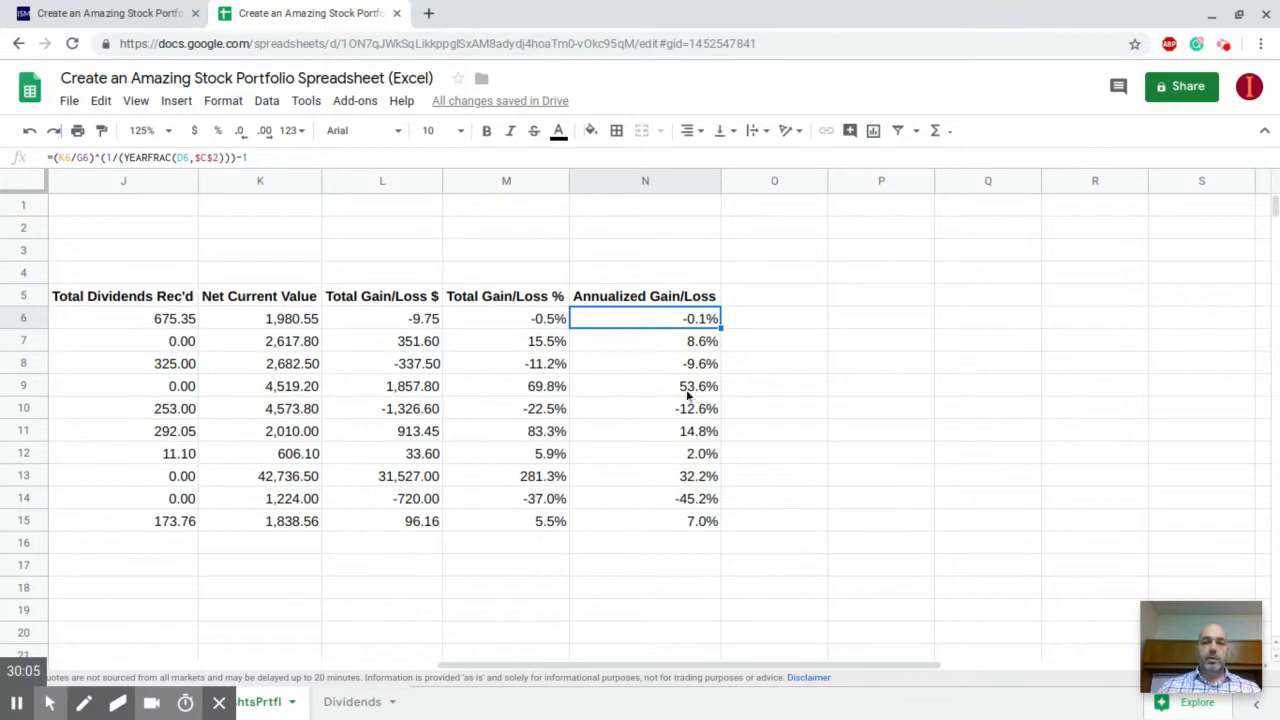
left_click(684, 392)
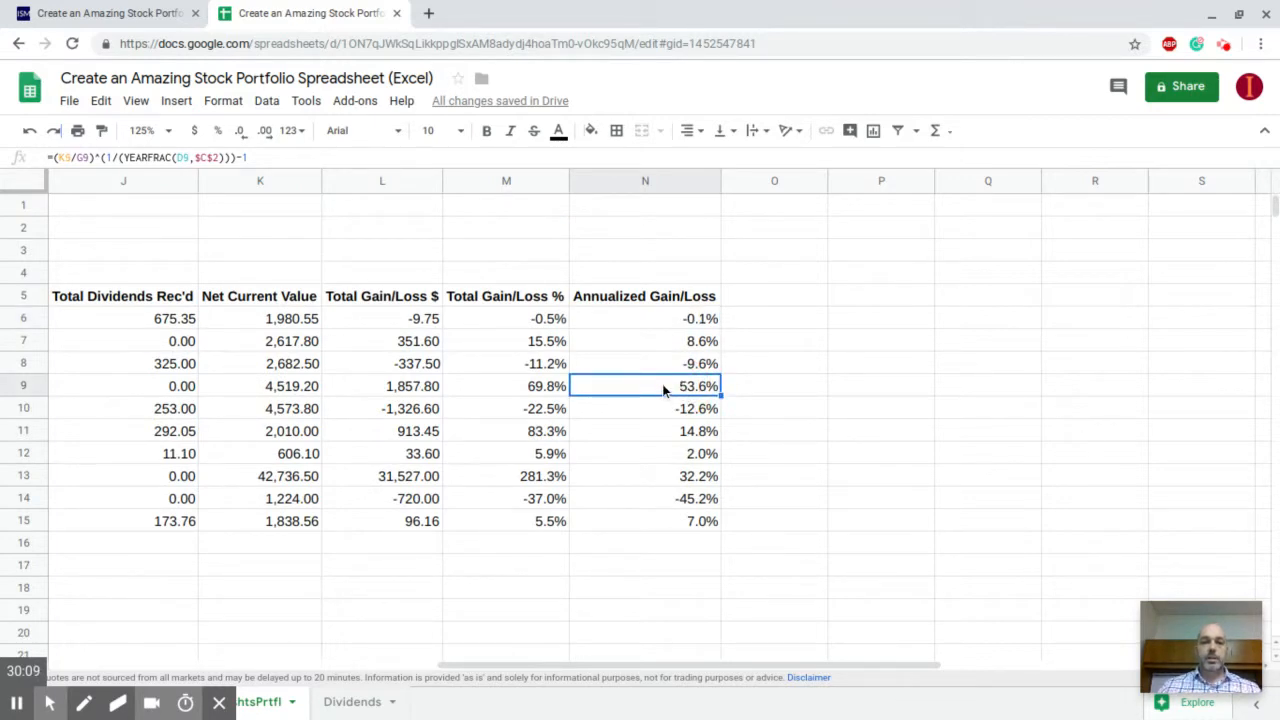
scroll(662, 386, "left", 5)
scroll(662, 386, "right", 5)
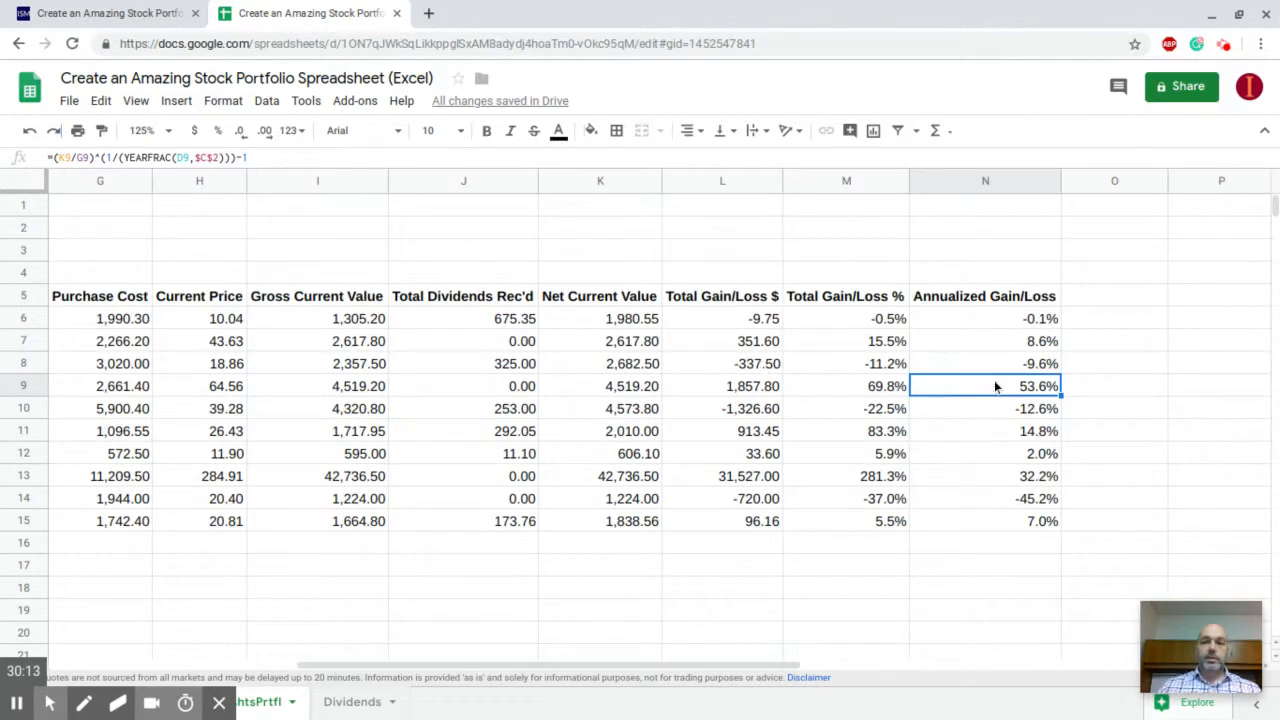
scroll(994, 388, "left", 5)
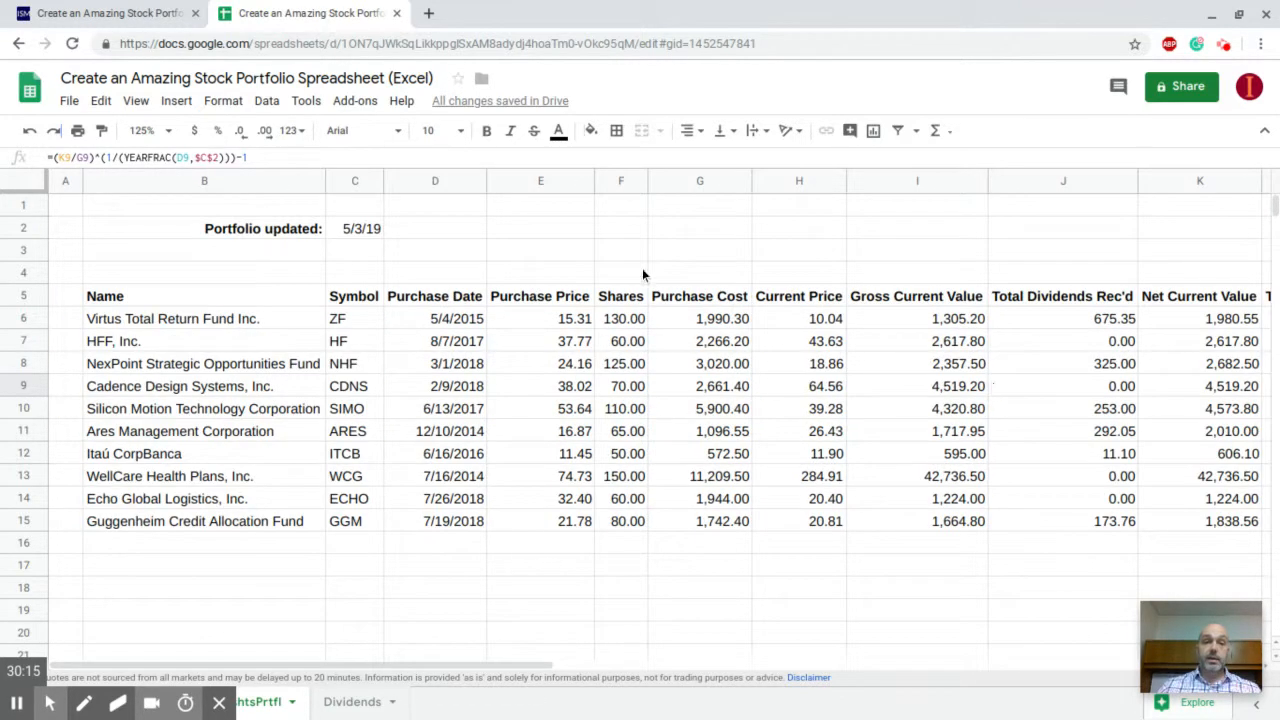
Set the Portfolio updated date in C2 to 6/5/19.
left_click(338, 230)
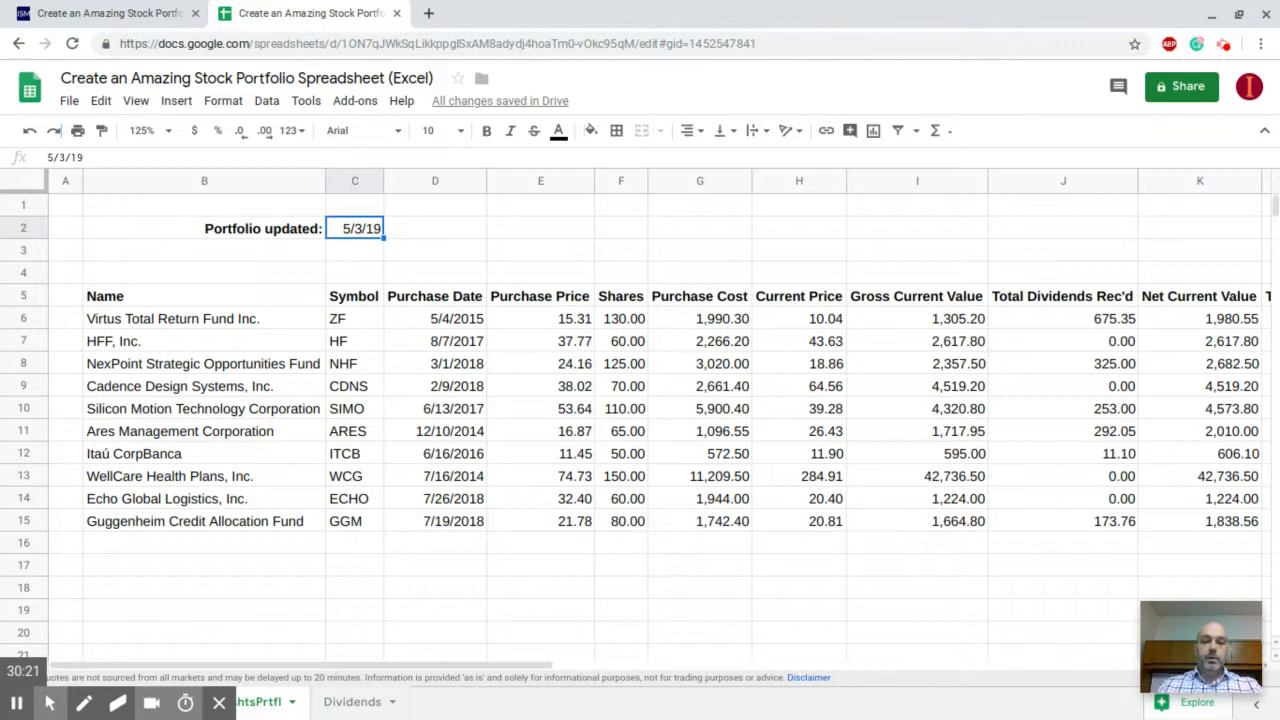
type("6/")
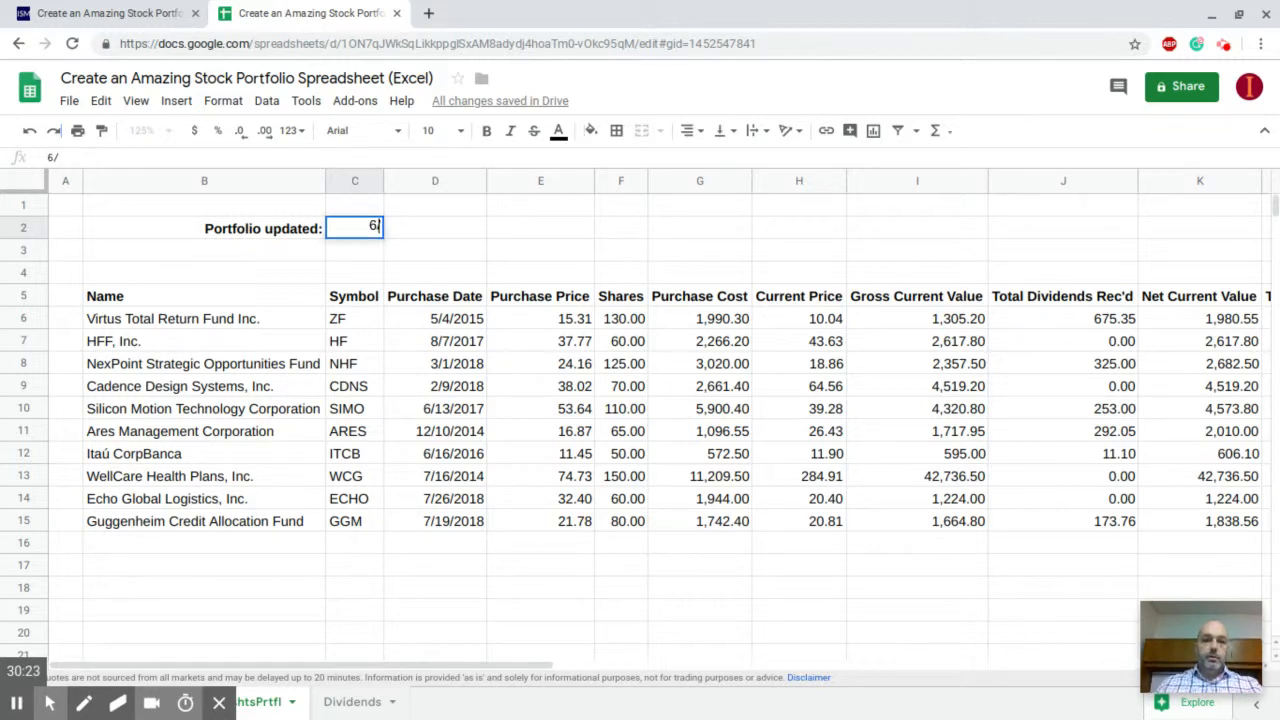
type("5/")
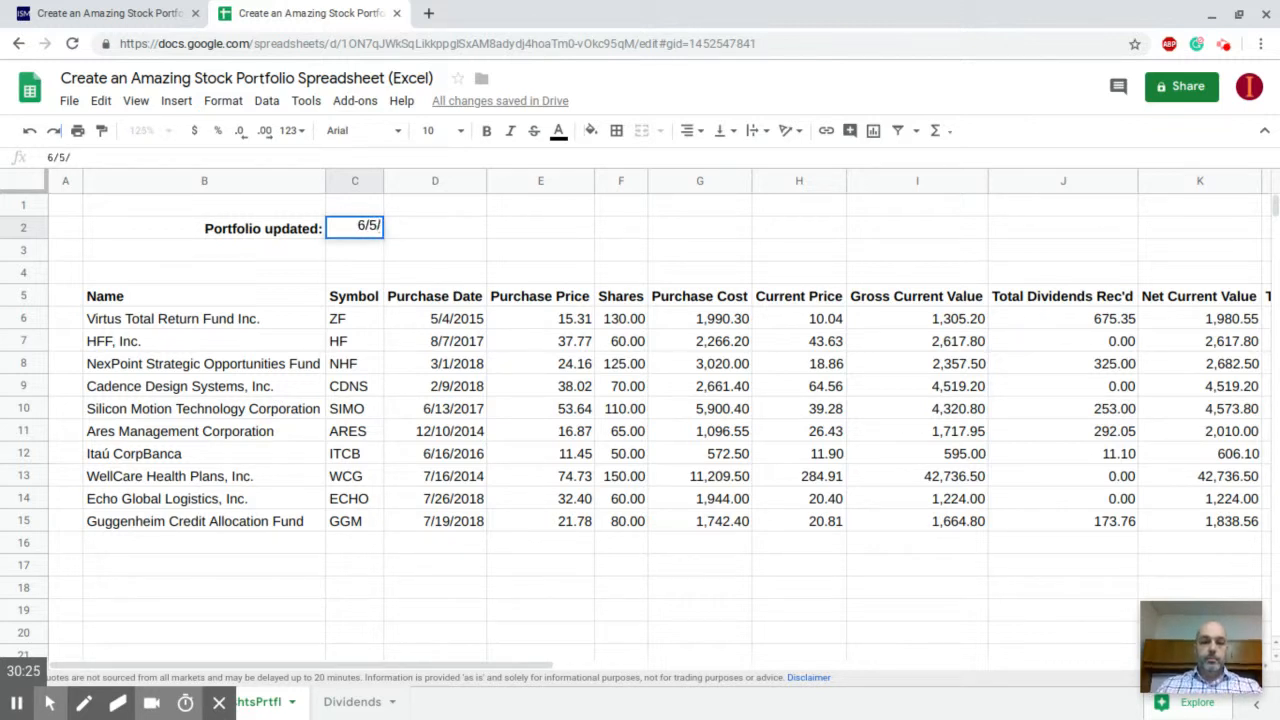
type("19")
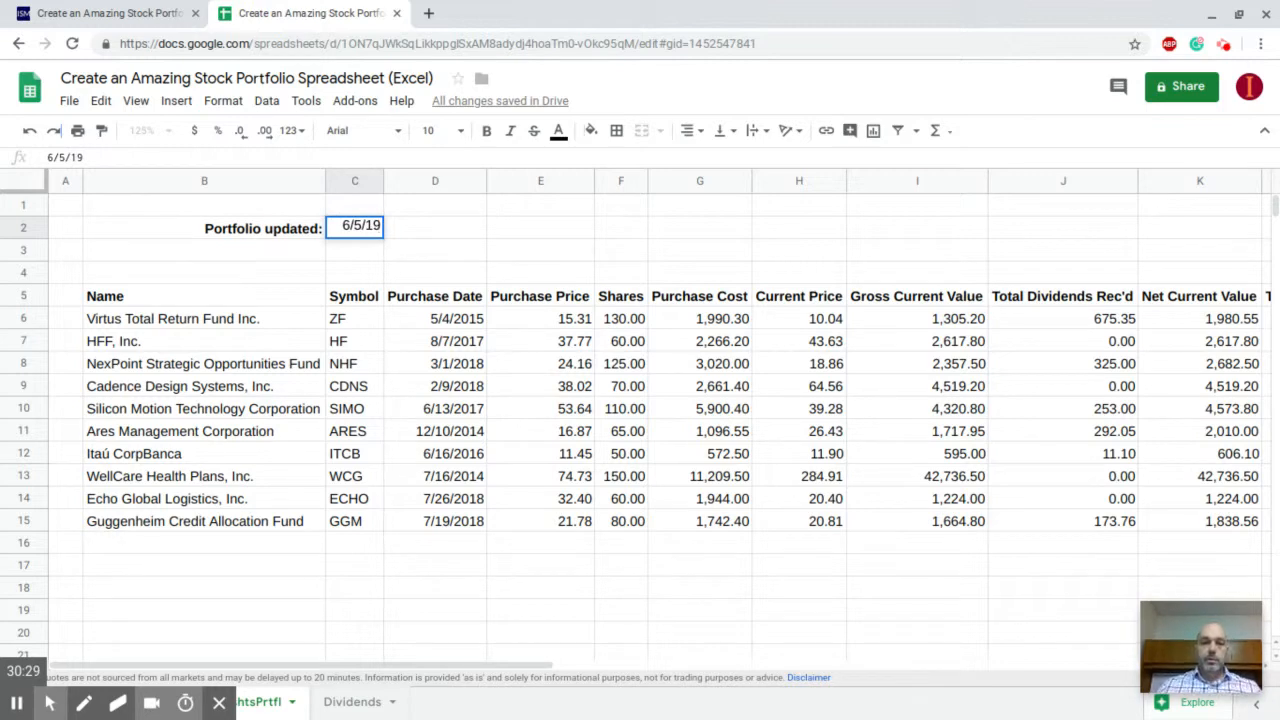
key("Return")
Review the recalculated Annualized Gain/Loss column against the Total Gain/Loss % figures and the purchase dates.
scroll(838, 358, "right", 3)
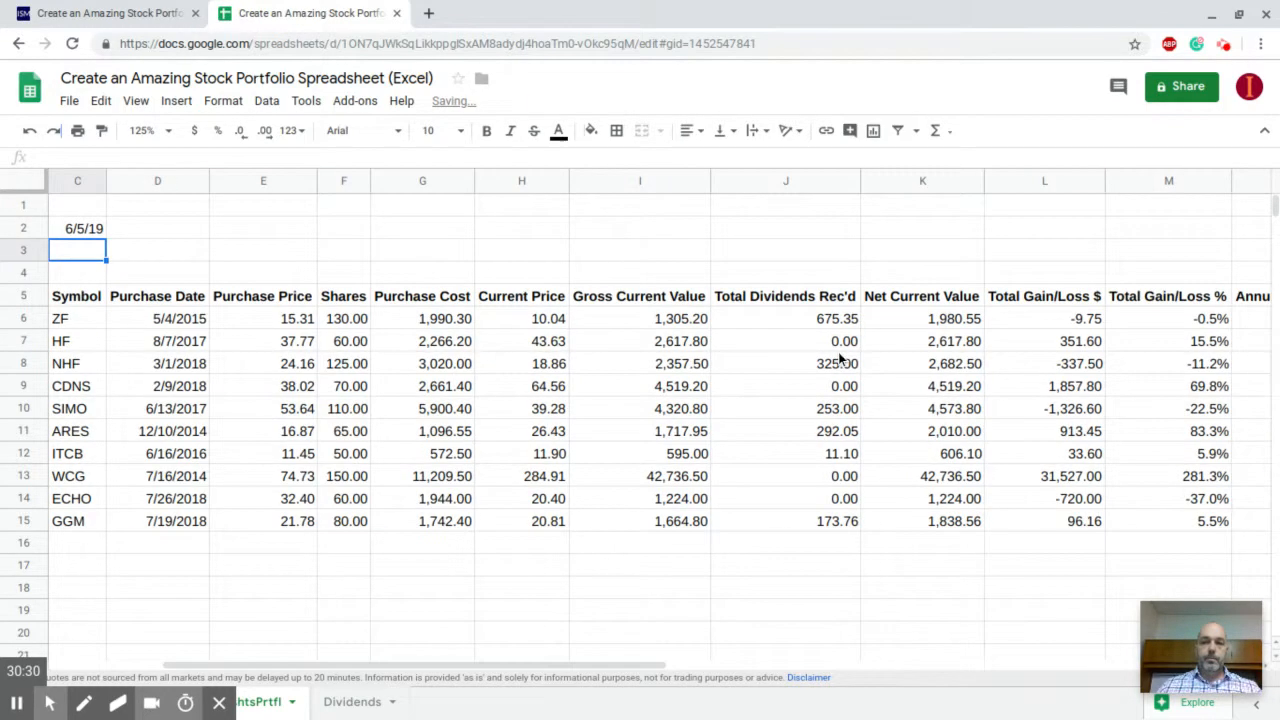
scroll(838, 358, "right", 5)
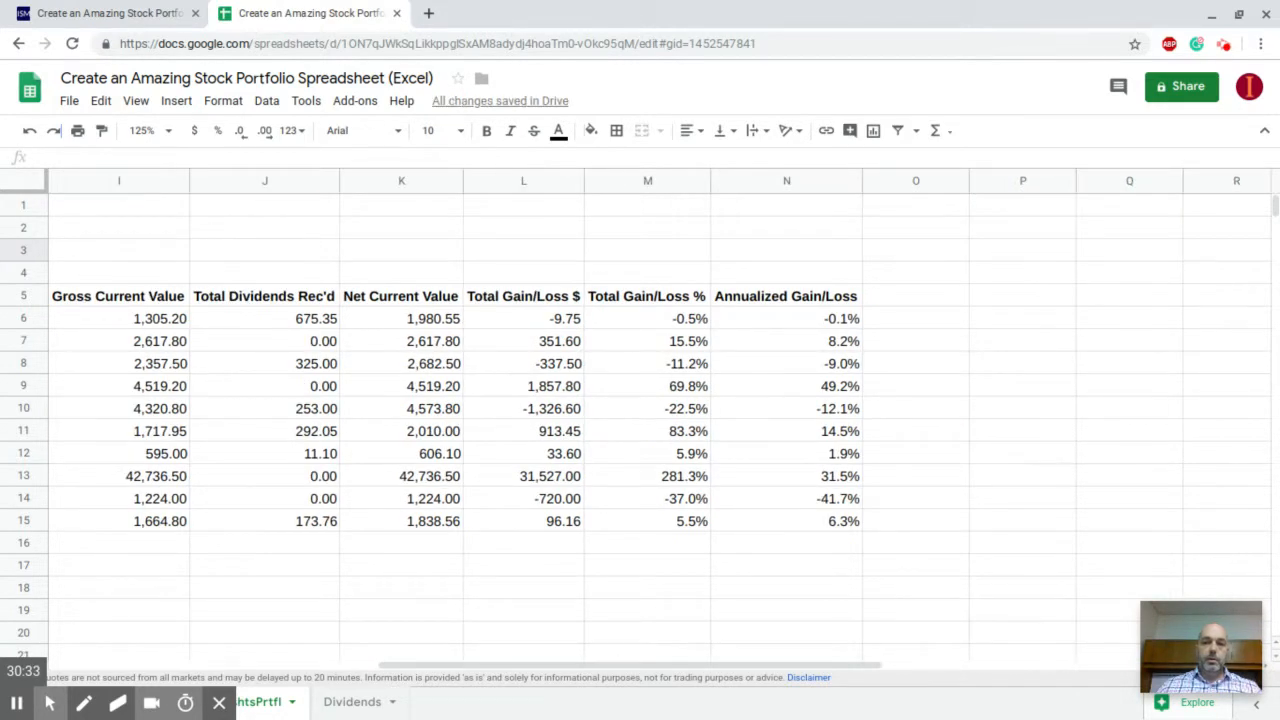
left_click(817, 390)
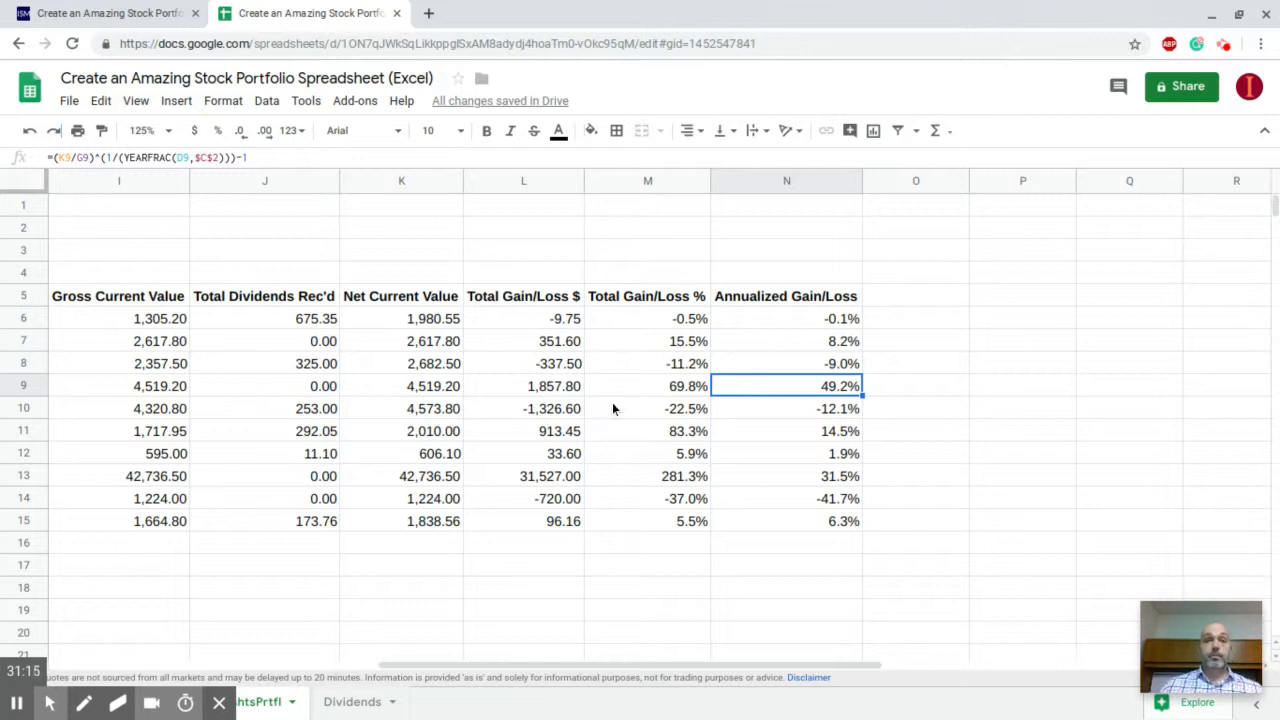
left_click(631, 328)
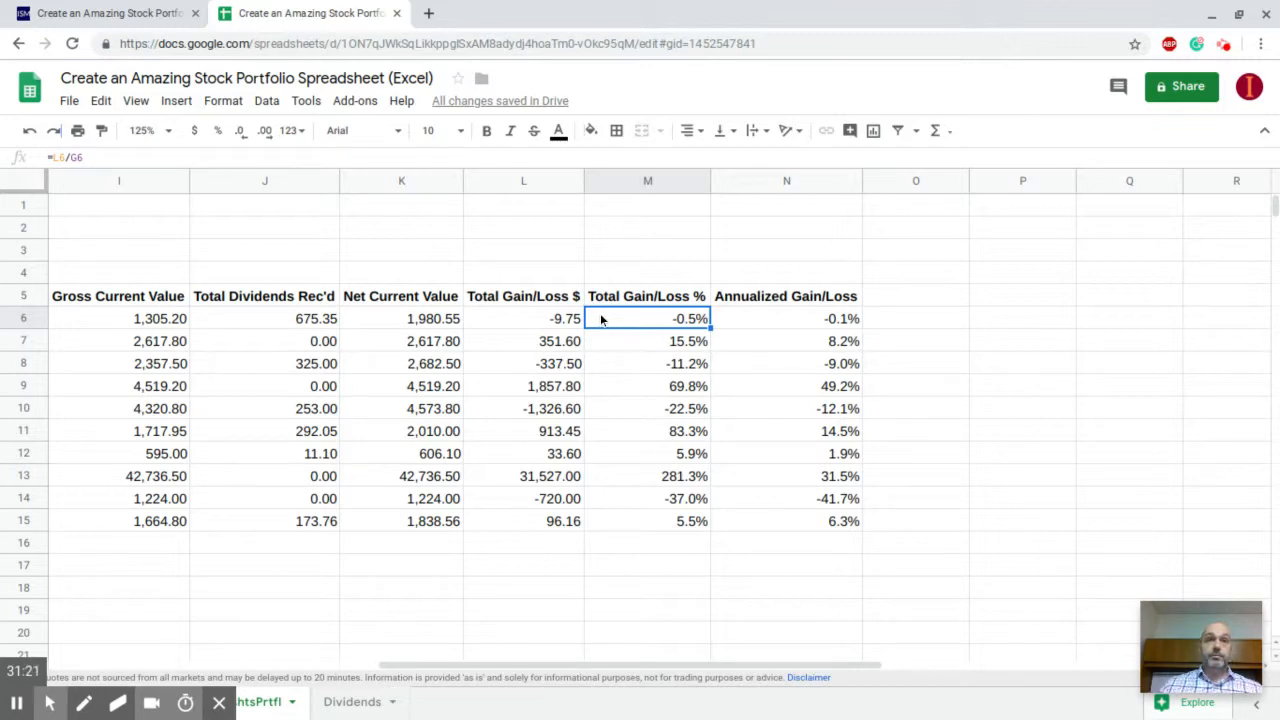
scroll(600, 318, "left", 5)
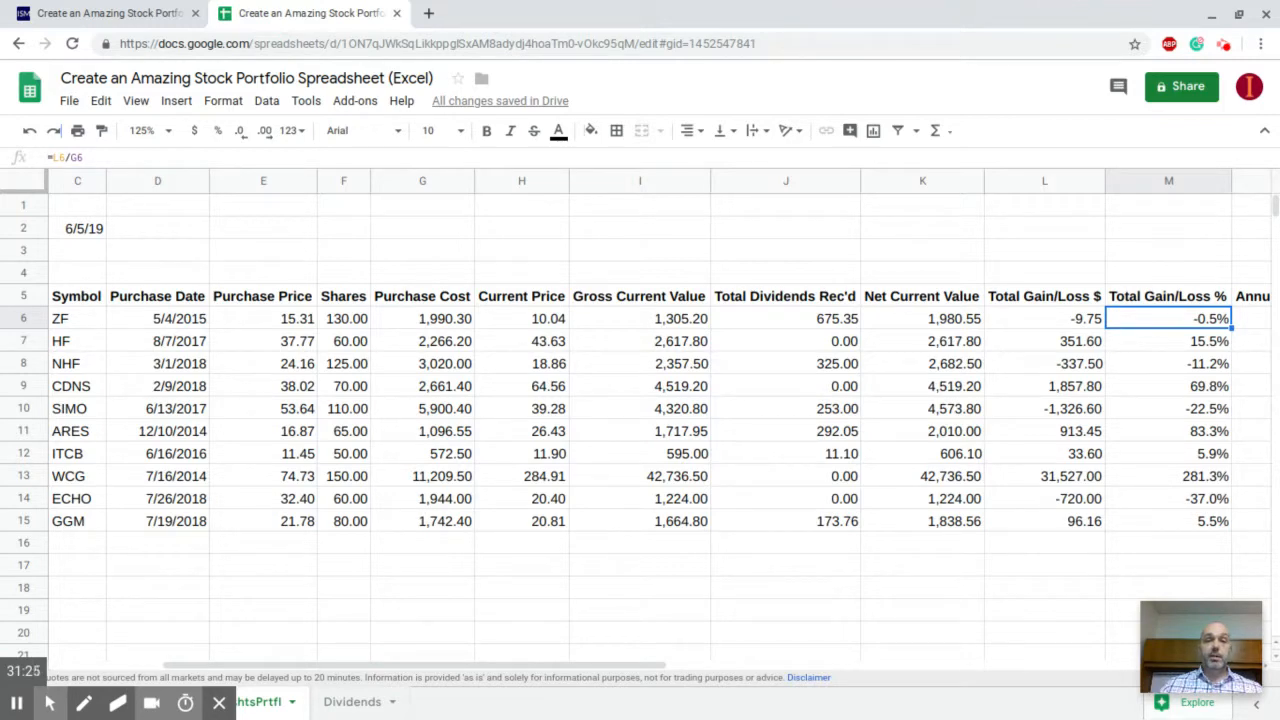
scroll(600, 318, "left", 2)
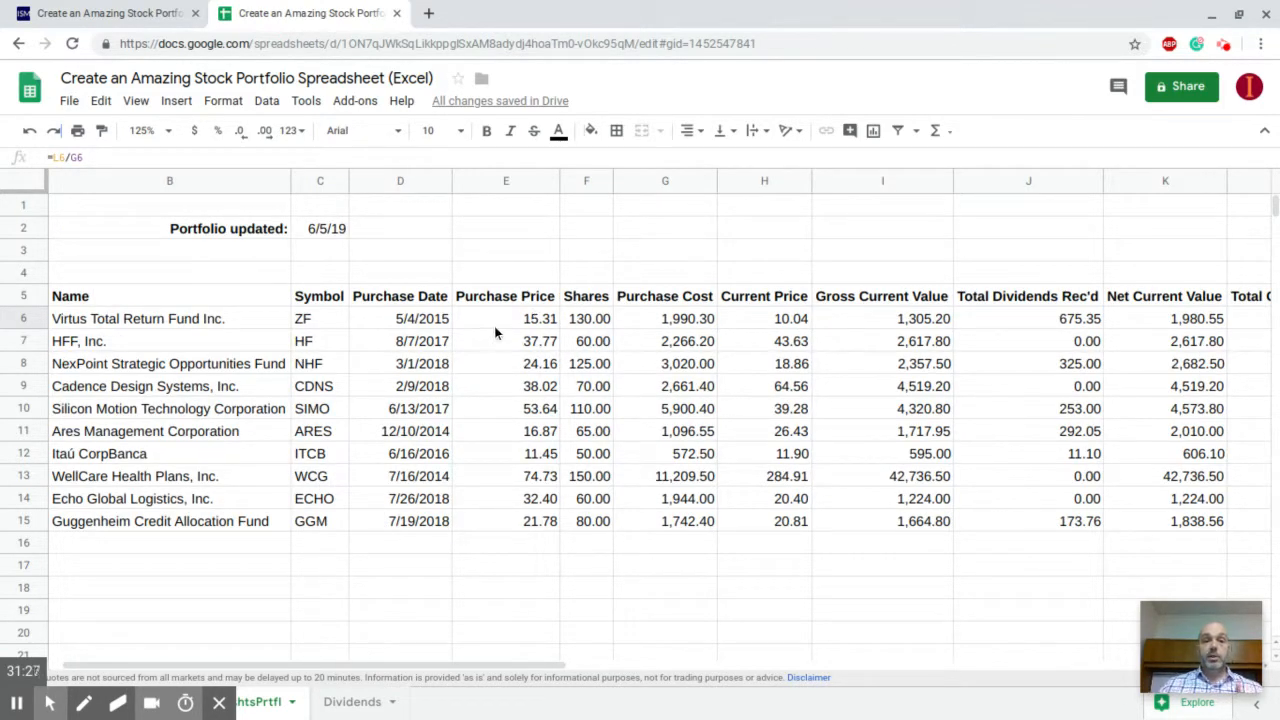
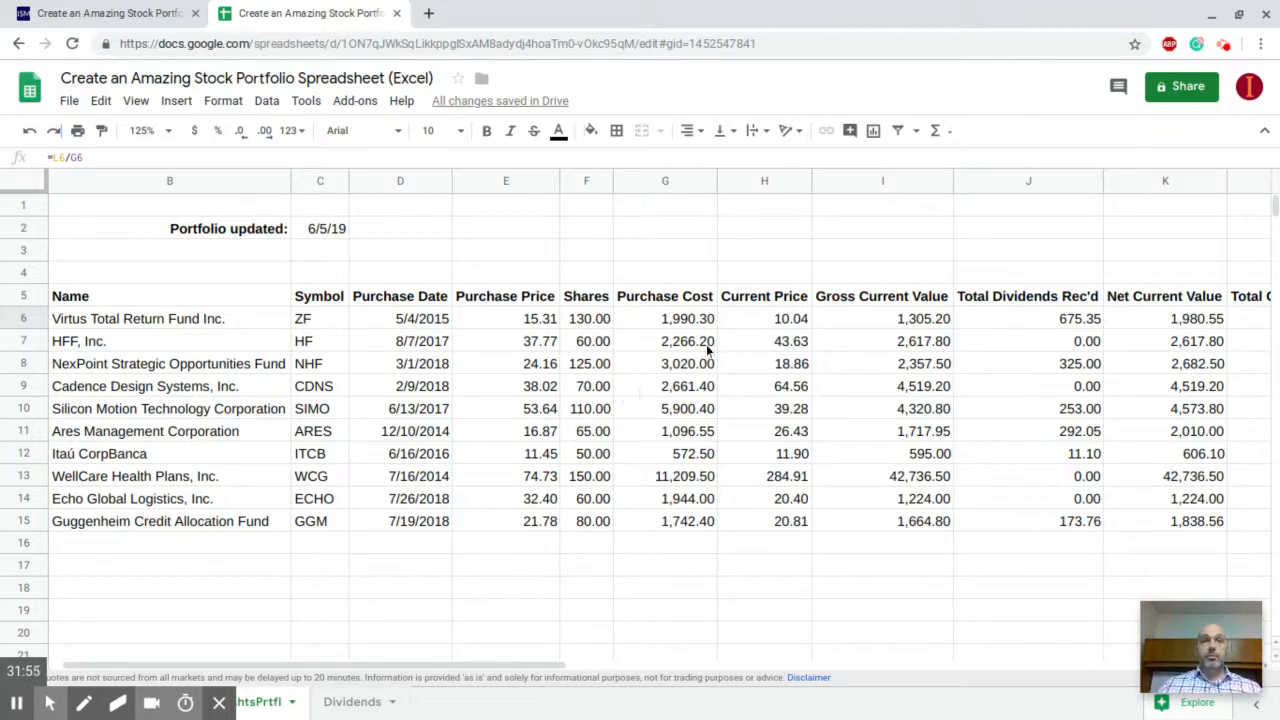
Reveal the Purchase Cost total in G4 by changing its text color to black.
left_click(687, 276)
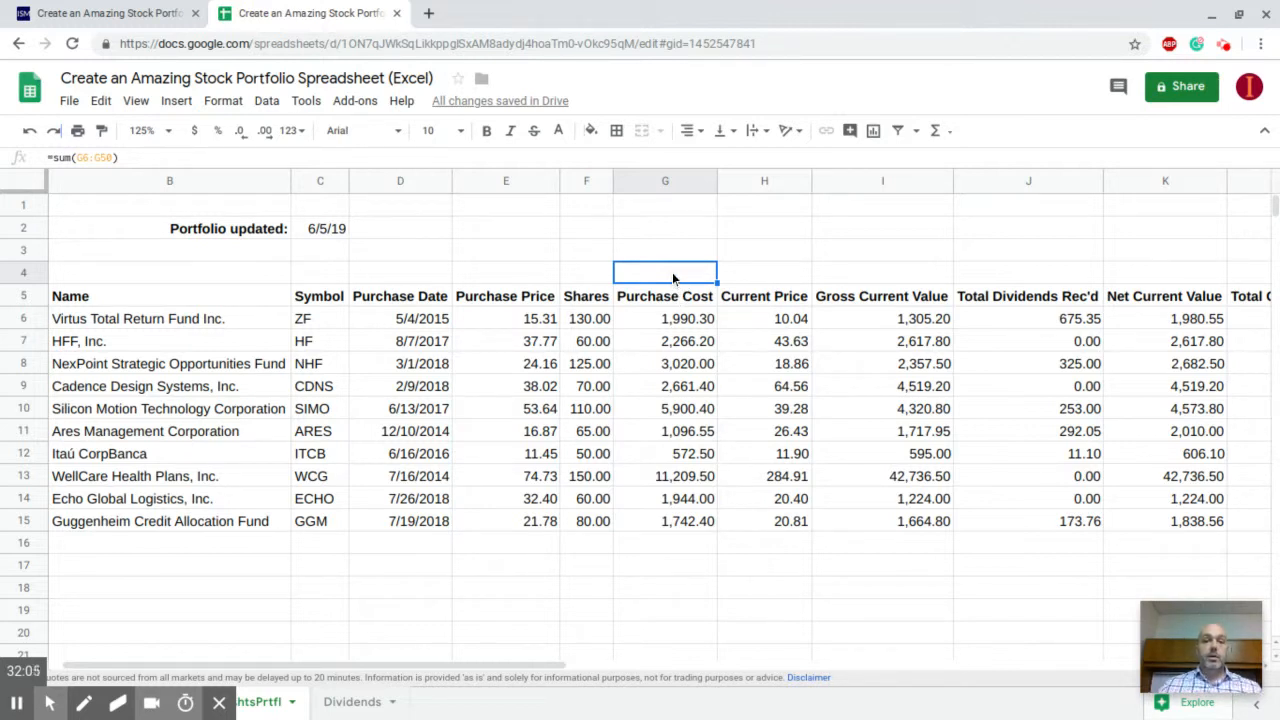
left_click(591, 130)
left_click(559, 131)
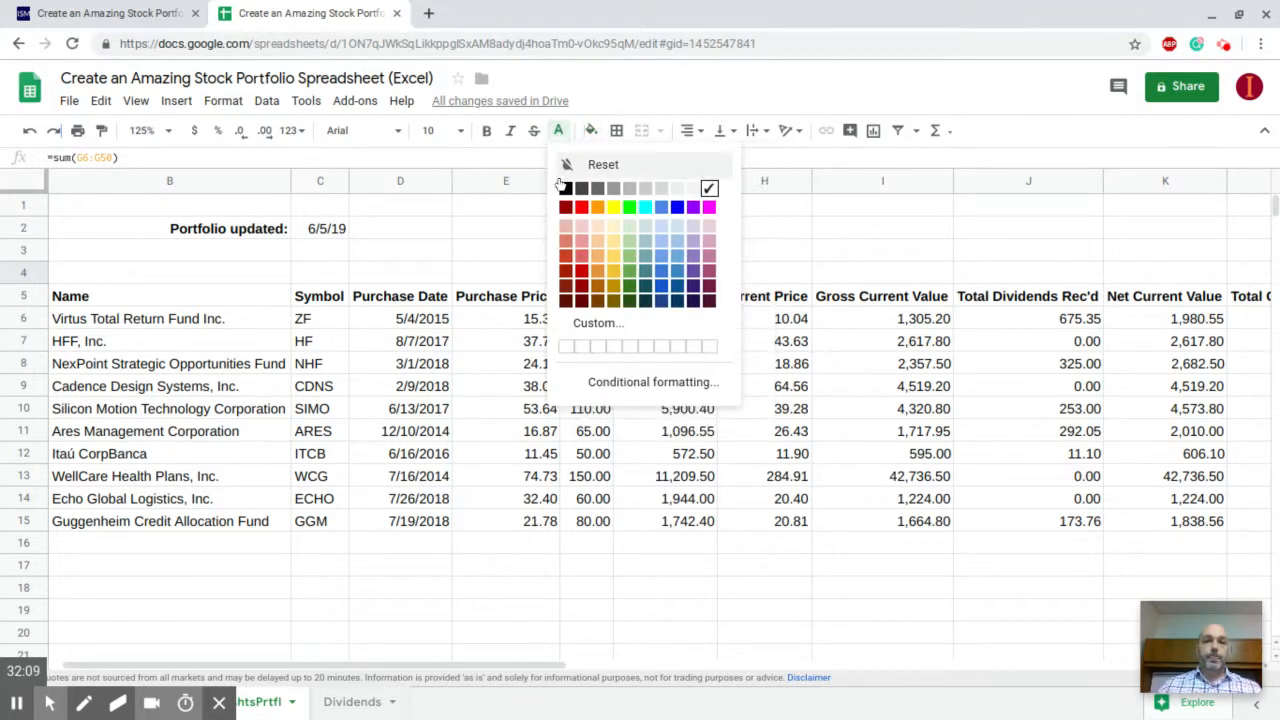
left_click(566, 189)
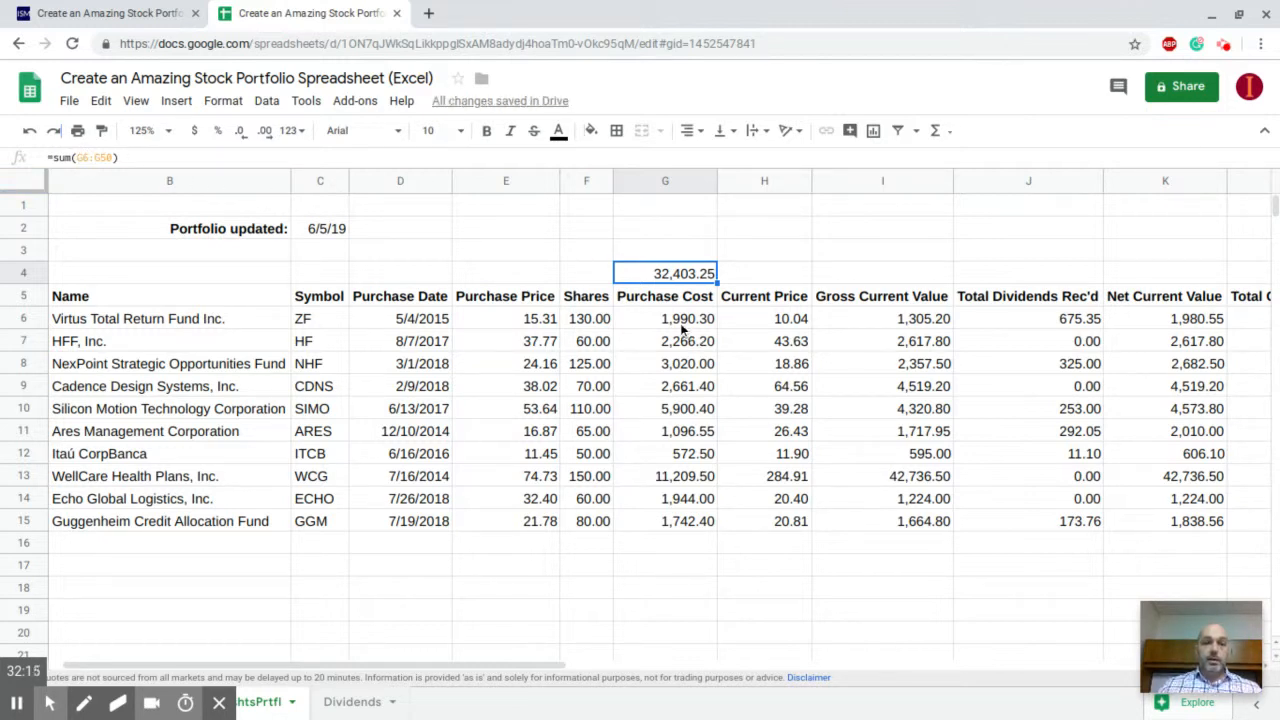
Examine the G4 formula =sum(G6:G50) and the rows its range covers below the holdings, without editing it.
left_click(148, 158)
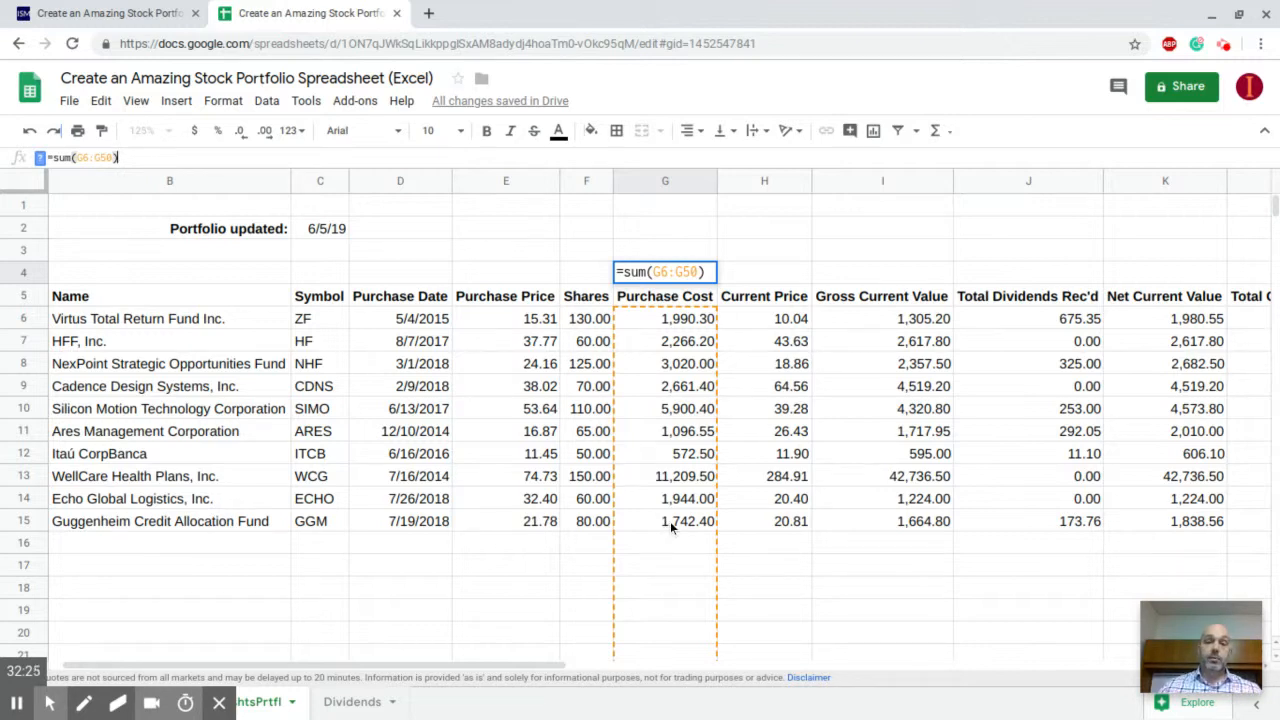
scroll(670, 521, "down", 5)
scroll(670, 420, "down", 1)
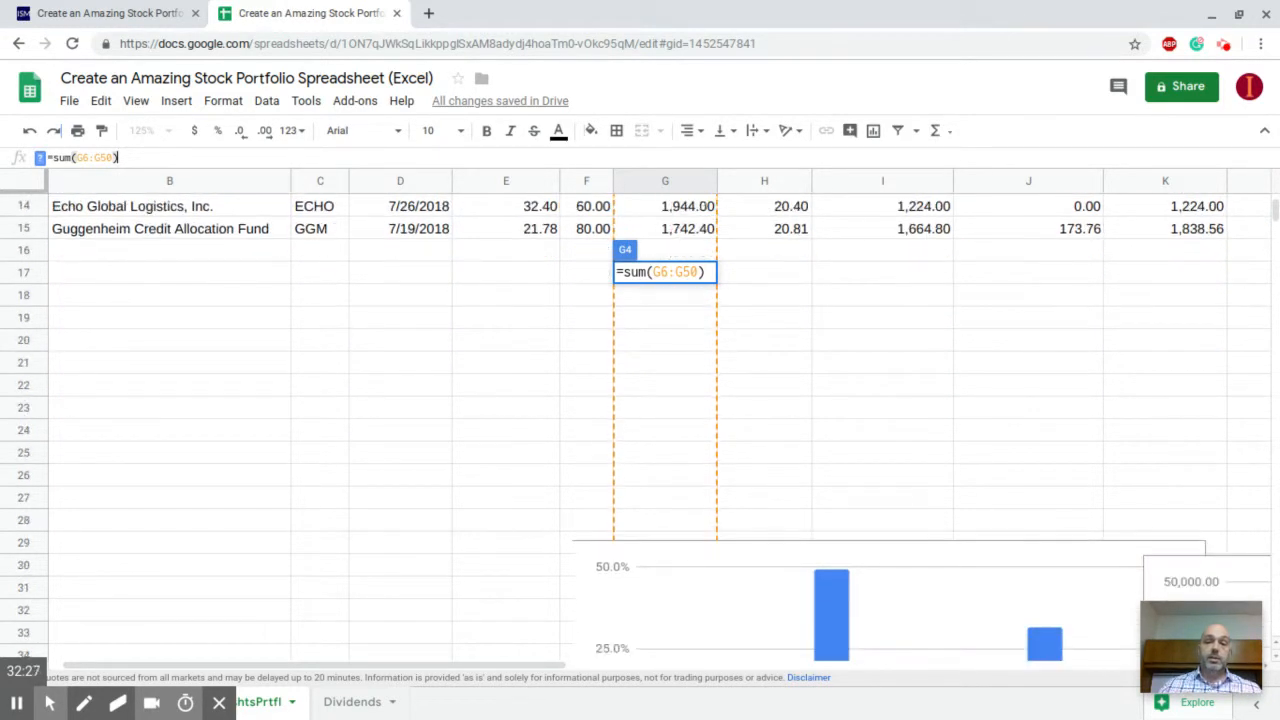
scroll(670, 420, "up", 2)
scroll(440, 474, "up", 2)
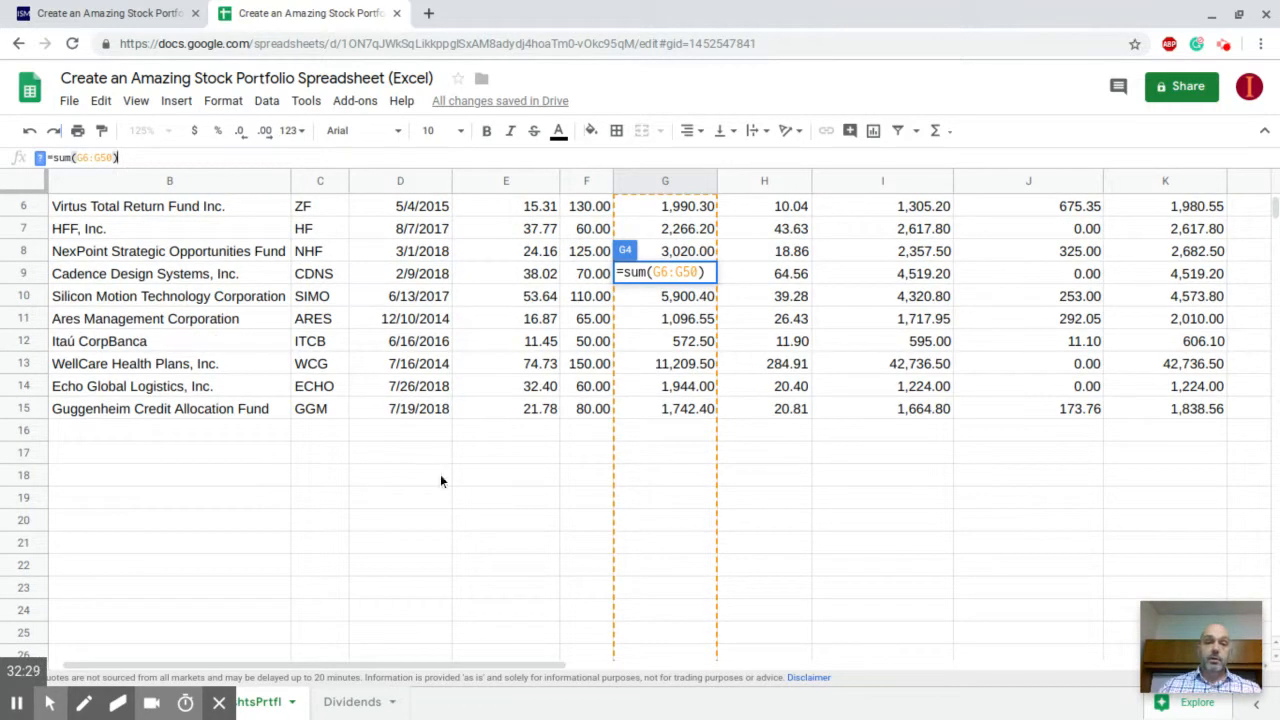
scroll(784, 583, "up", 3)
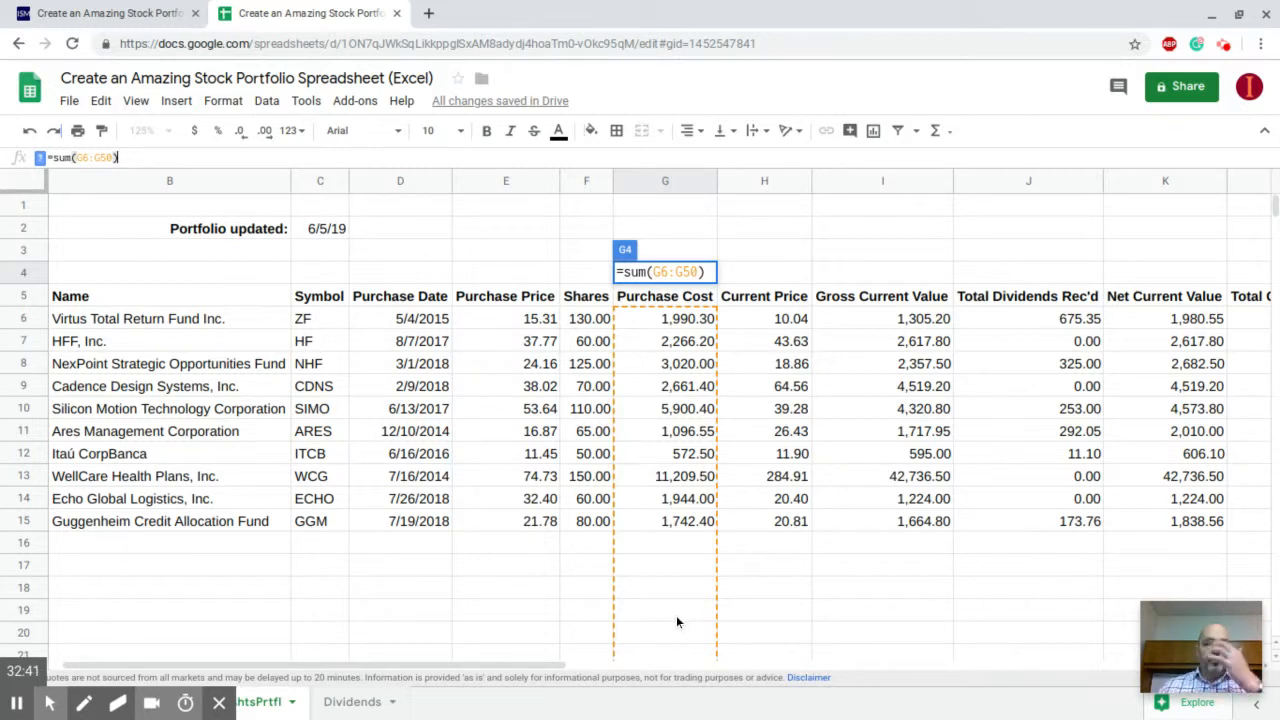
left_click(674, 319)
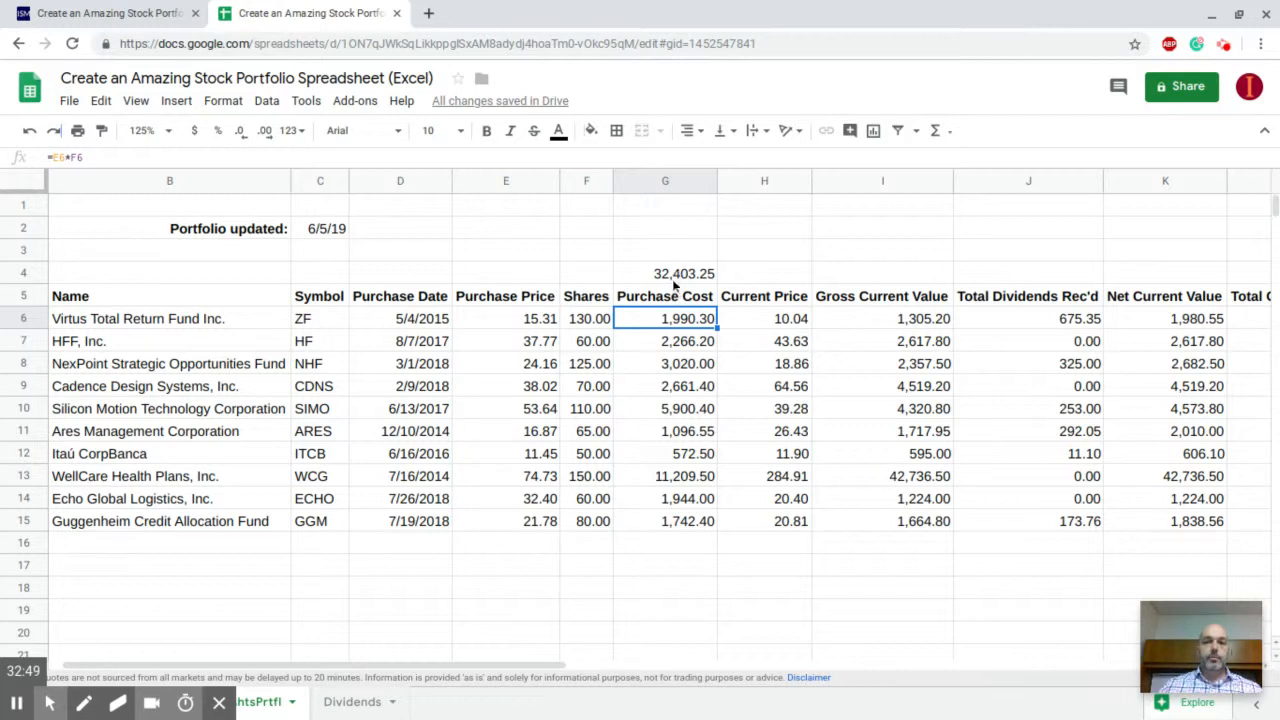
left_click(668, 275)
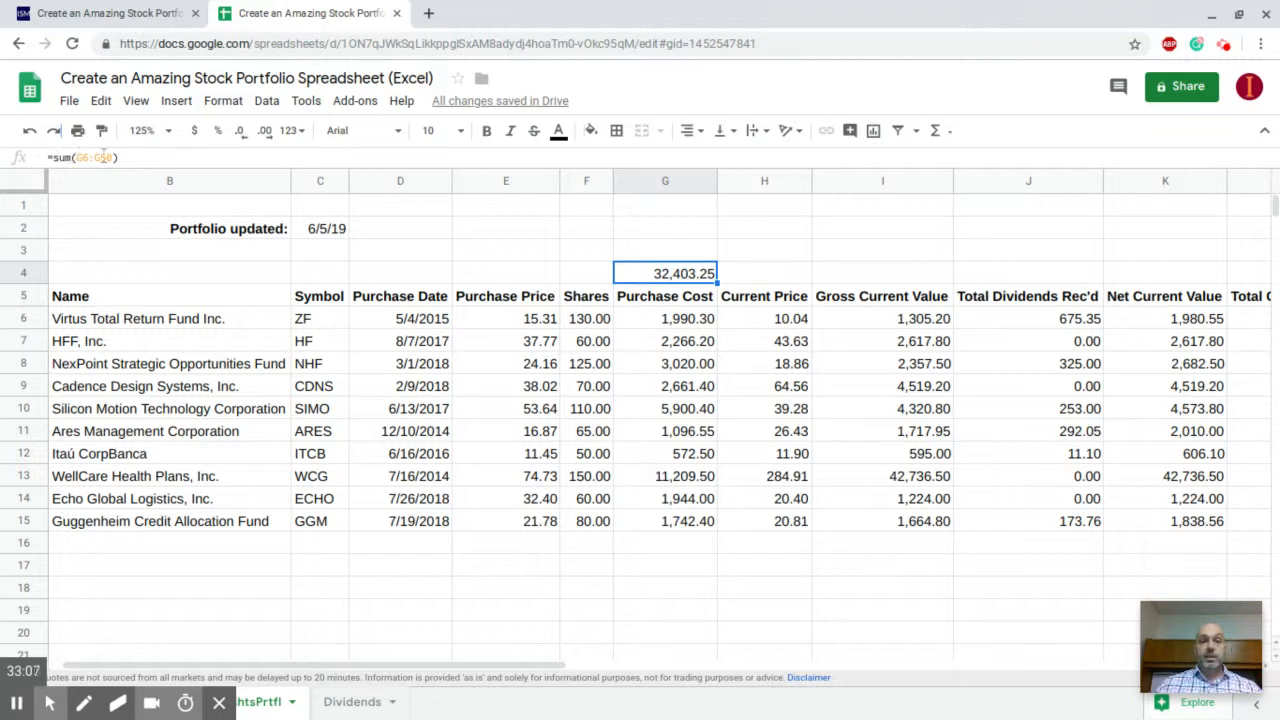
left_click(96, 157)
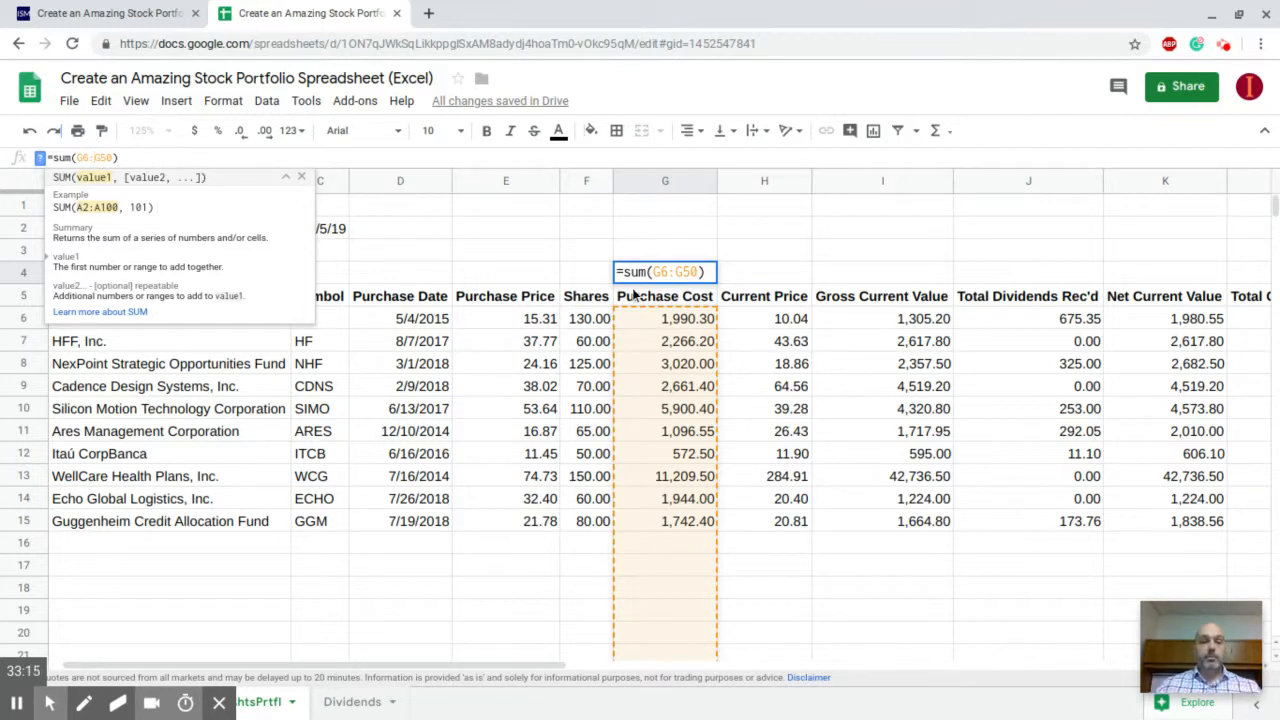
key("Return")
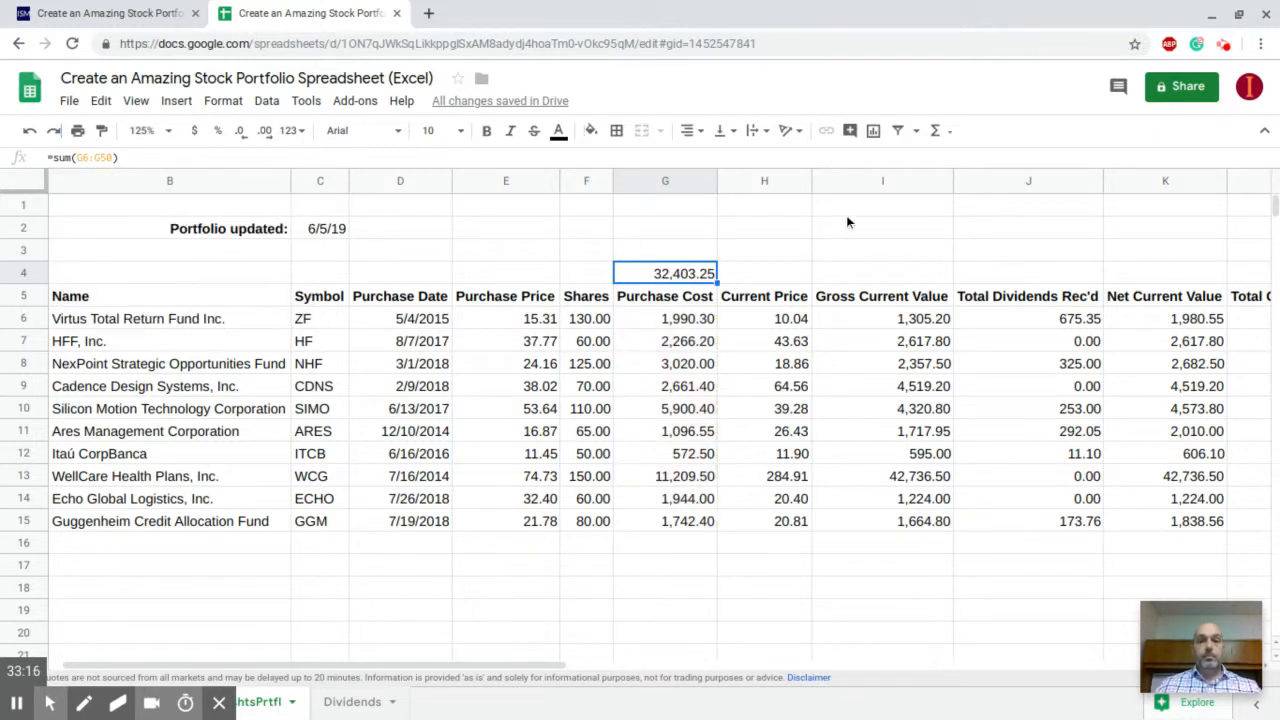
Reveal the Gross Current Value, Total Dividends Rec'd and Net Current Value totals in I4, J4 and K4 by making their text black.
left_click(828, 273)
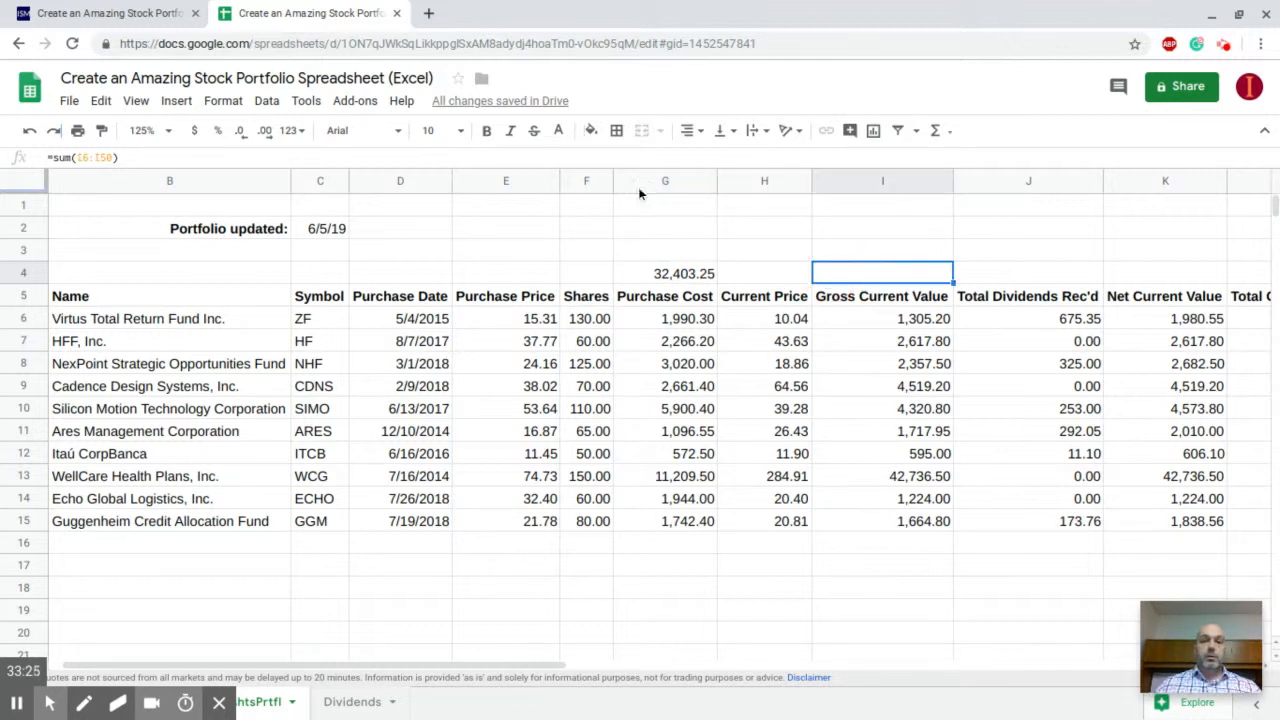
left_click(558, 130)
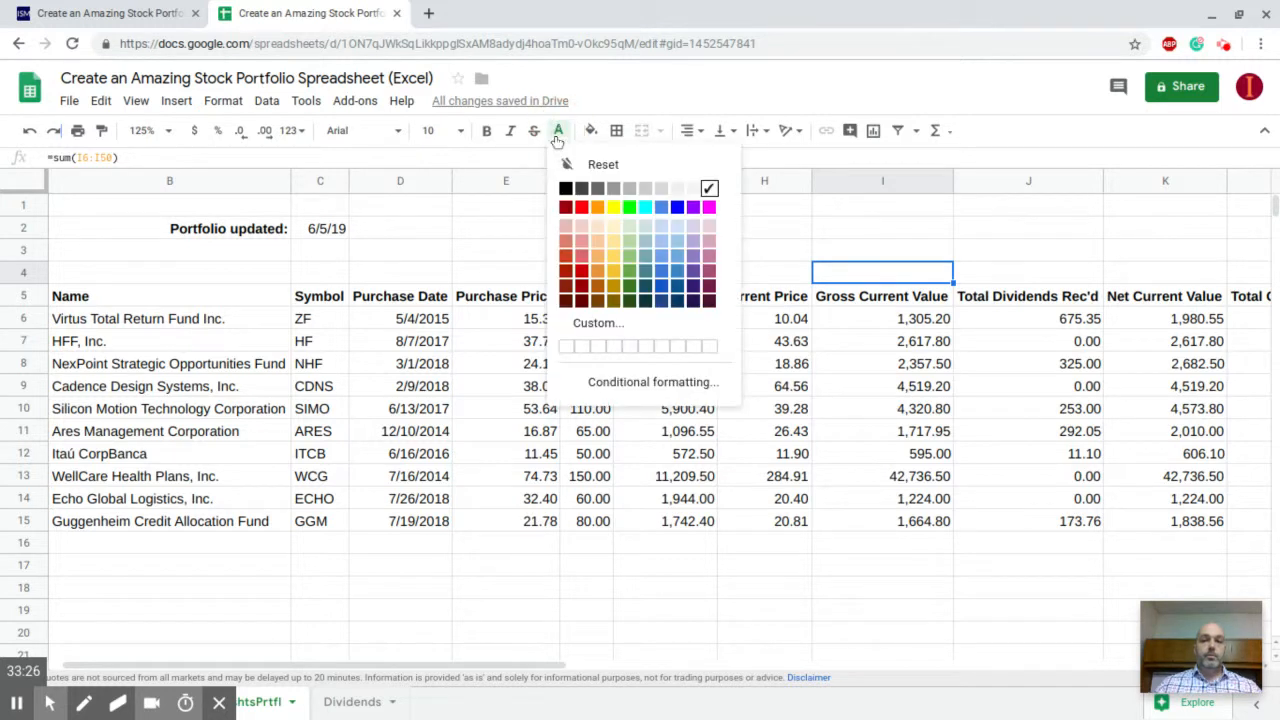
left_click(566, 188)
key("Right")
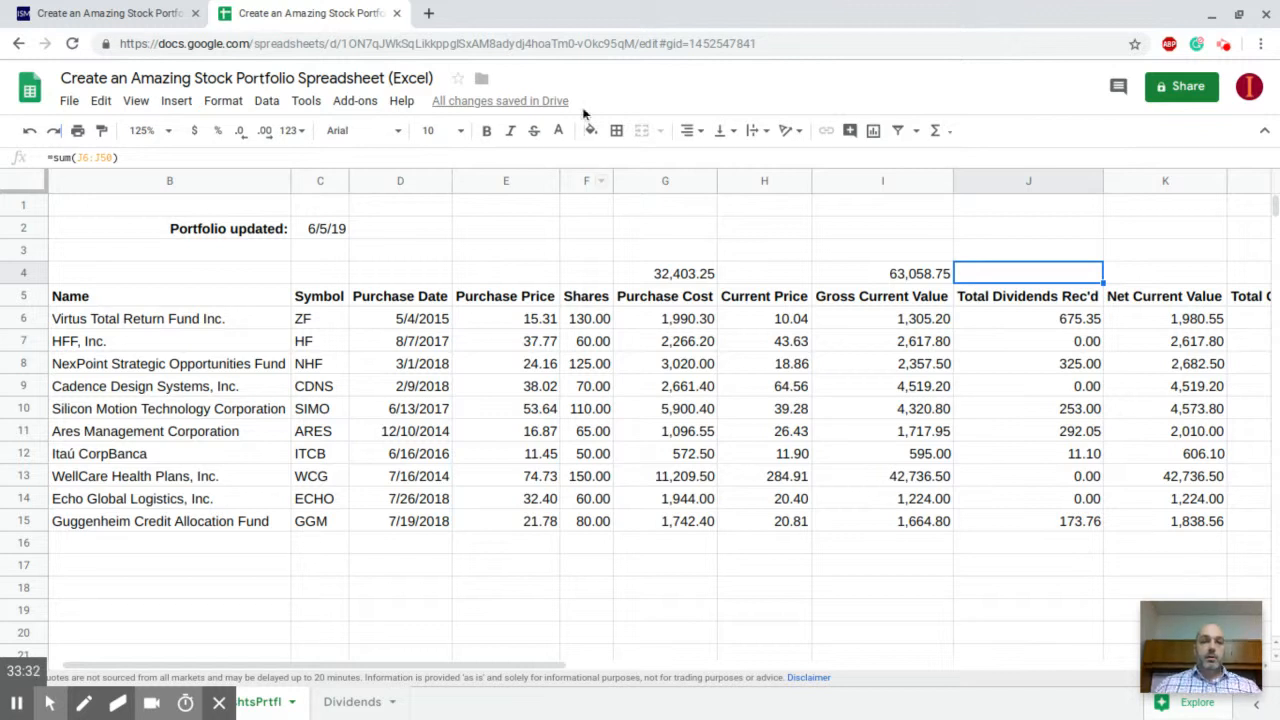
left_click(560, 133)
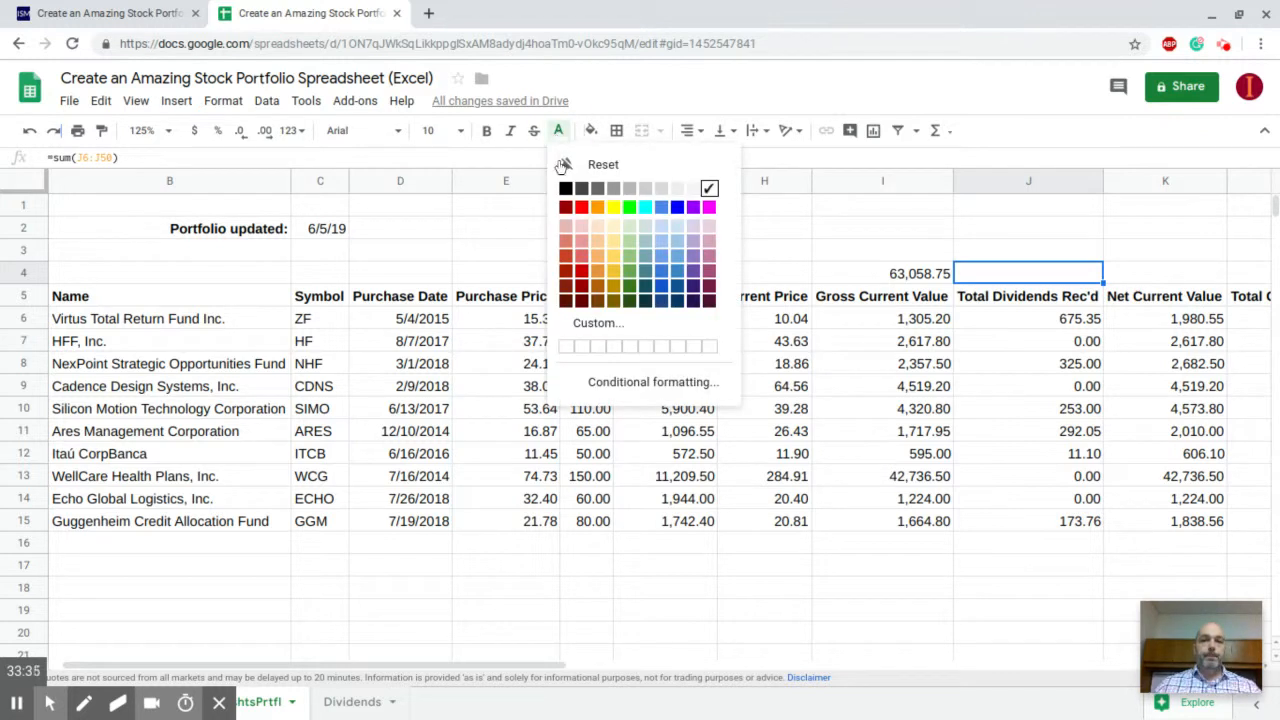
left_click(570, 192)
key("Right")
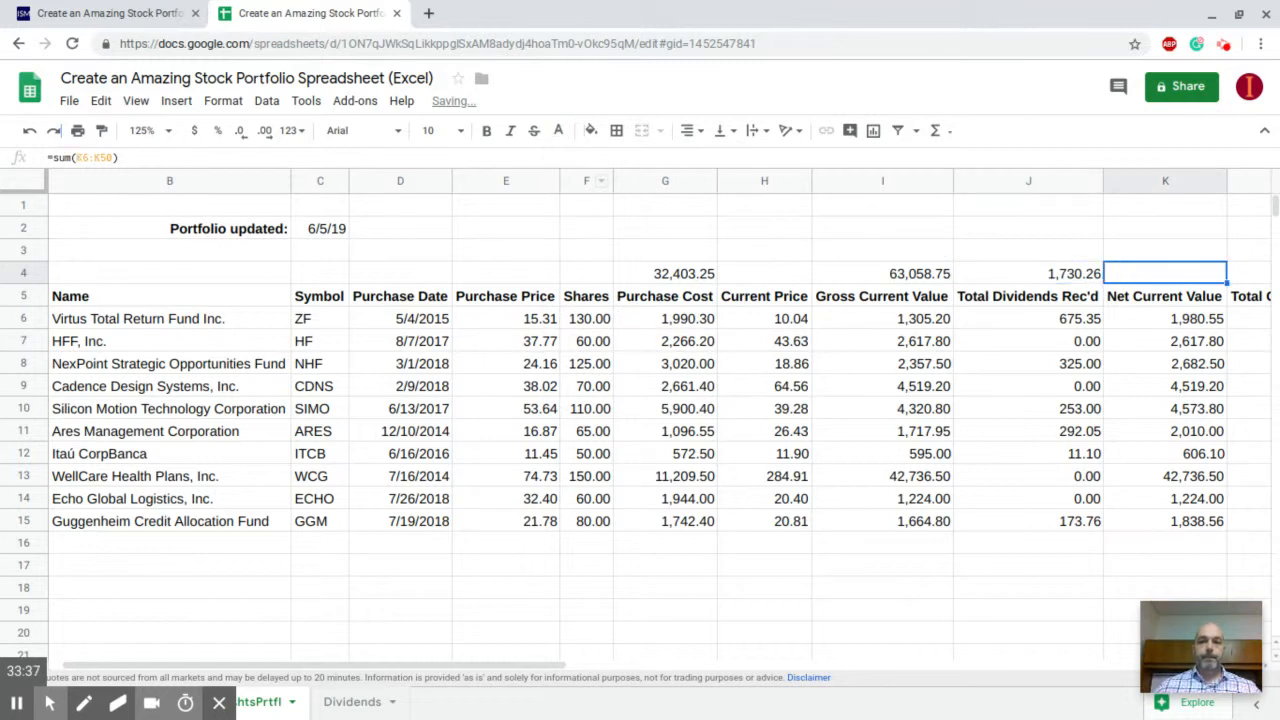
left_click(559, 131)
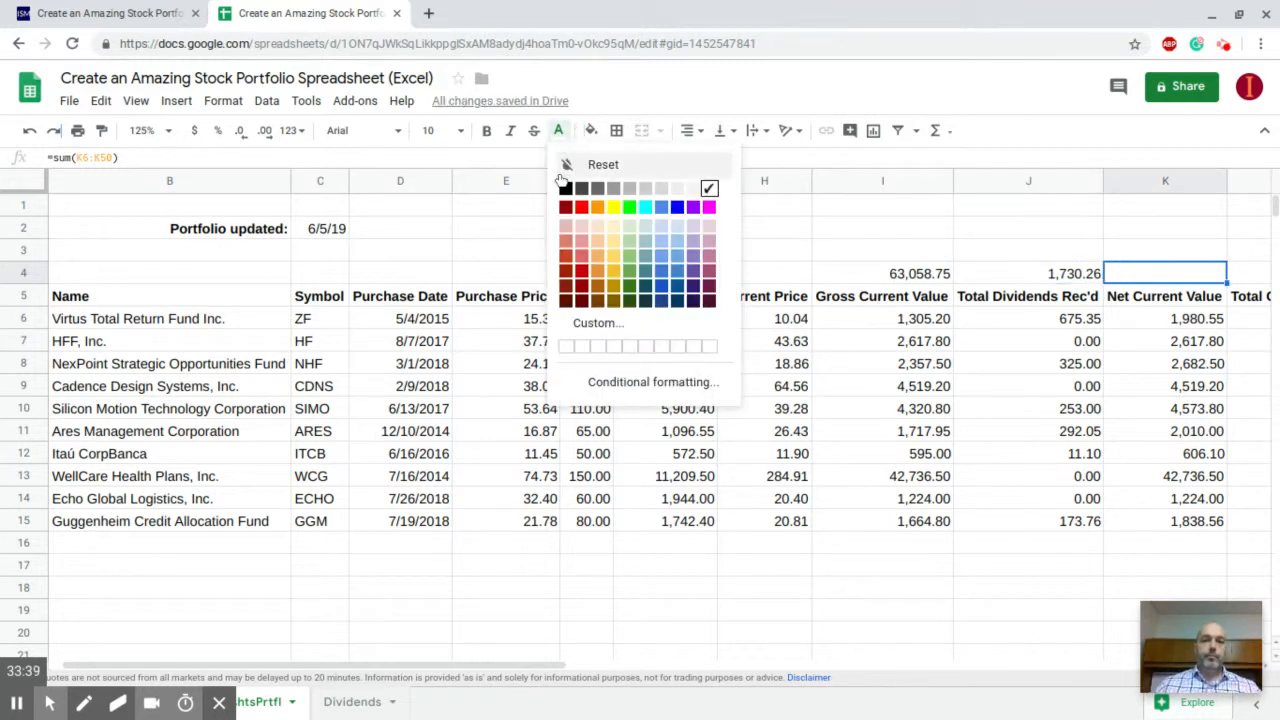
left_click(567, 190)
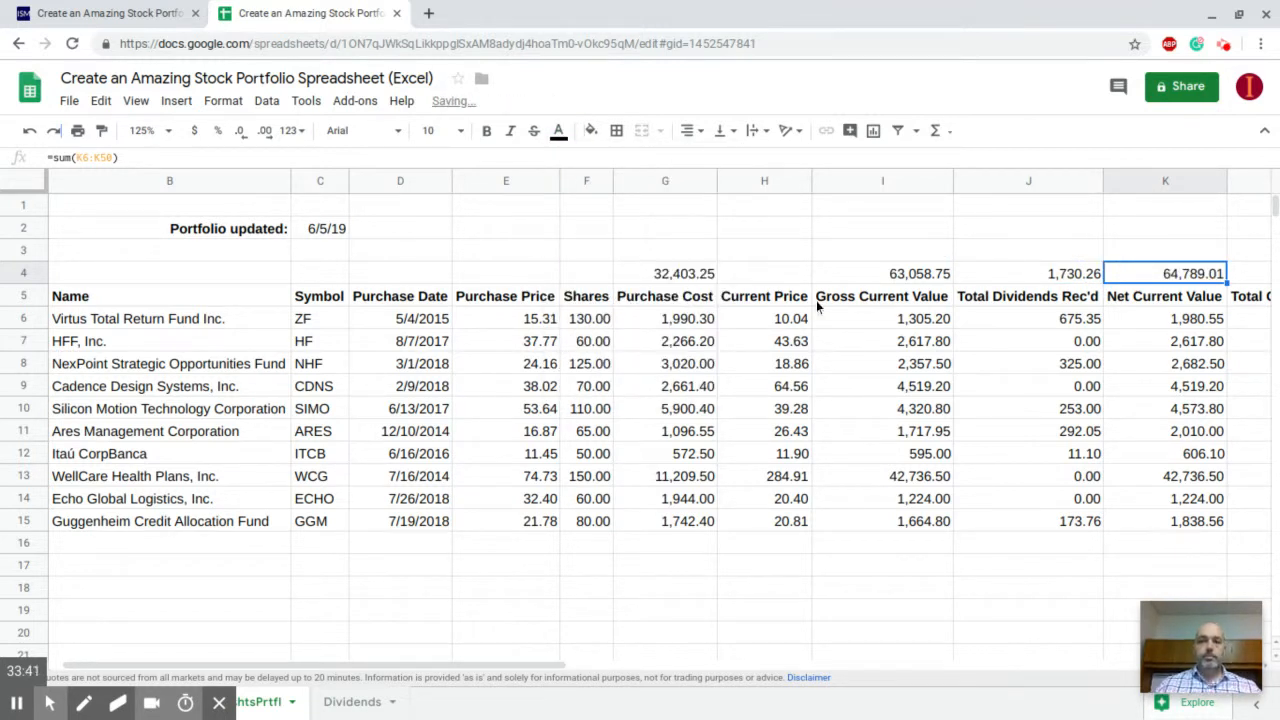
Check the sum formulas behind the Gross Current Value and Total Dividends Rec'd totals in row 4.
left_click(876, 273)
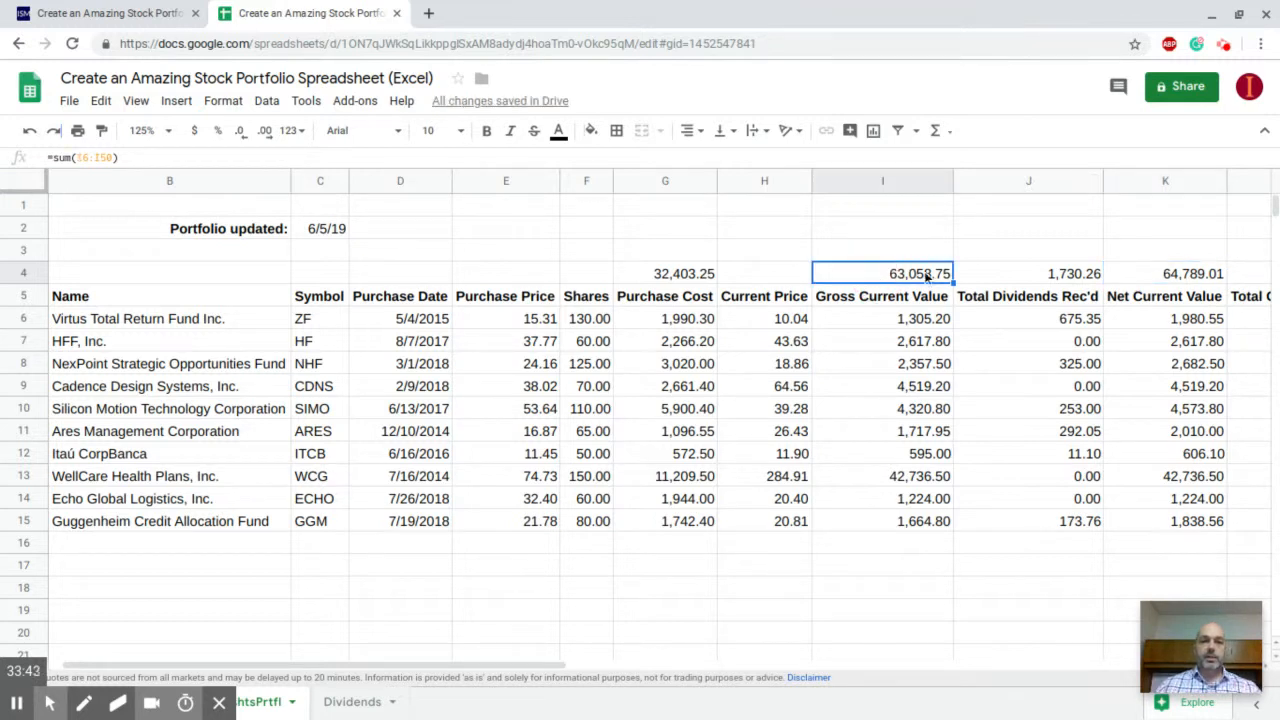
left_click(970, 270)
left_click(925, 272)
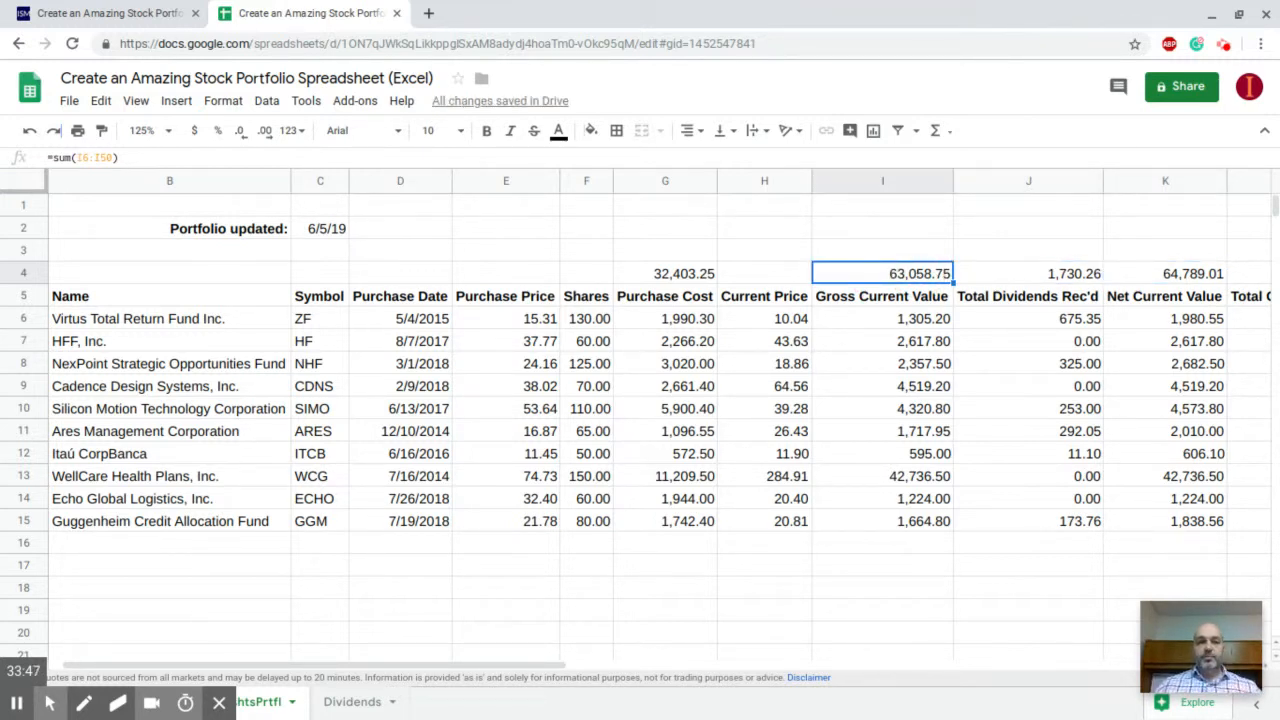
left_click(688, 277)
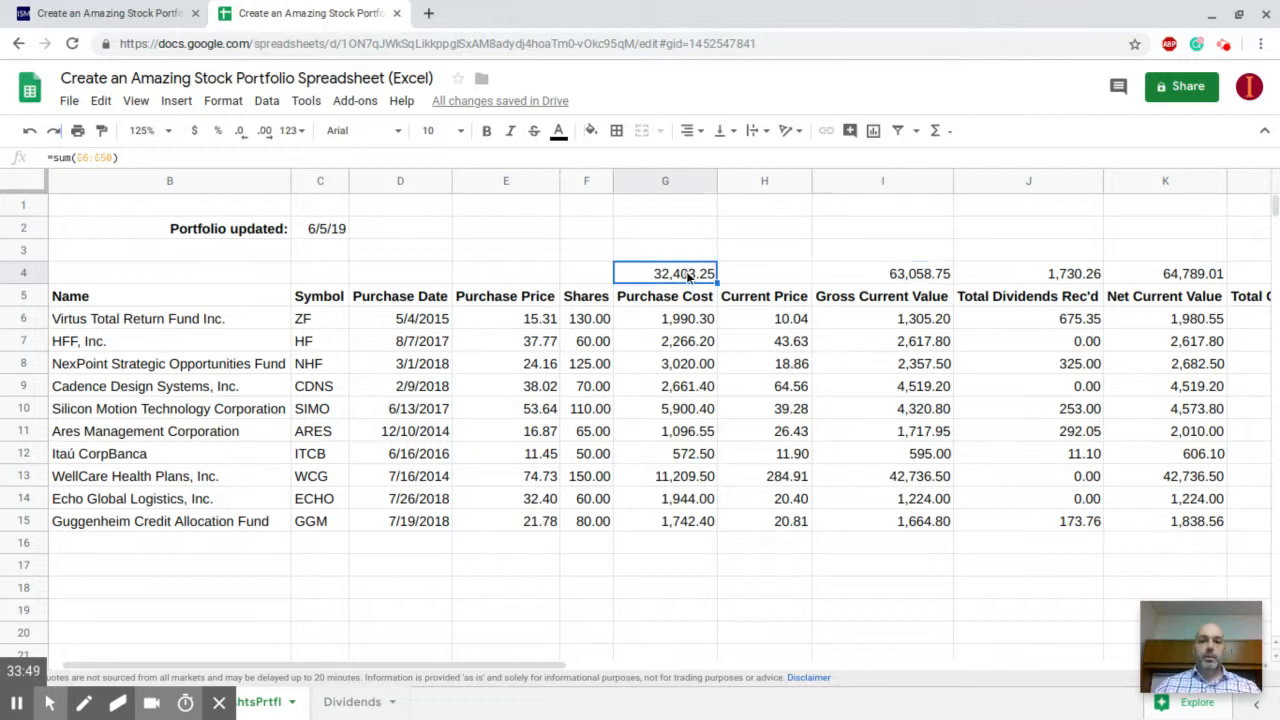
key("ctrl+c")
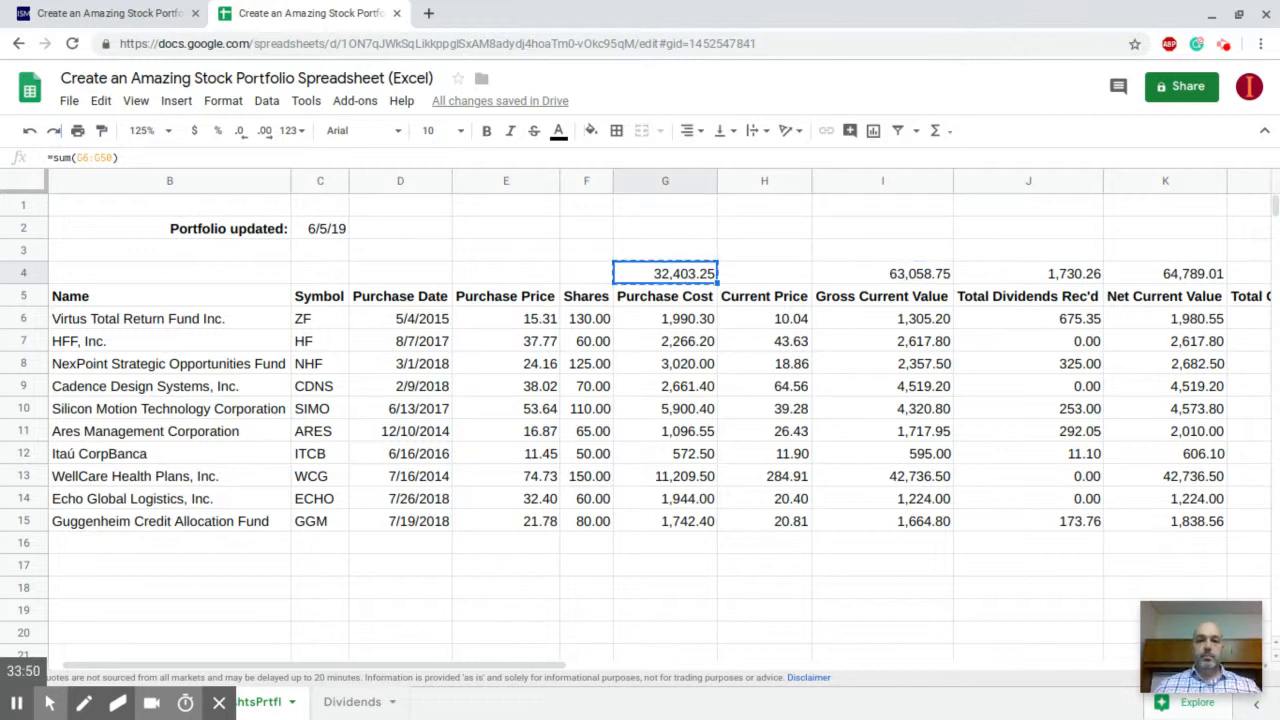
type("v")
key("Right")
key("Right")
key("Right")
key("ctrl+z")
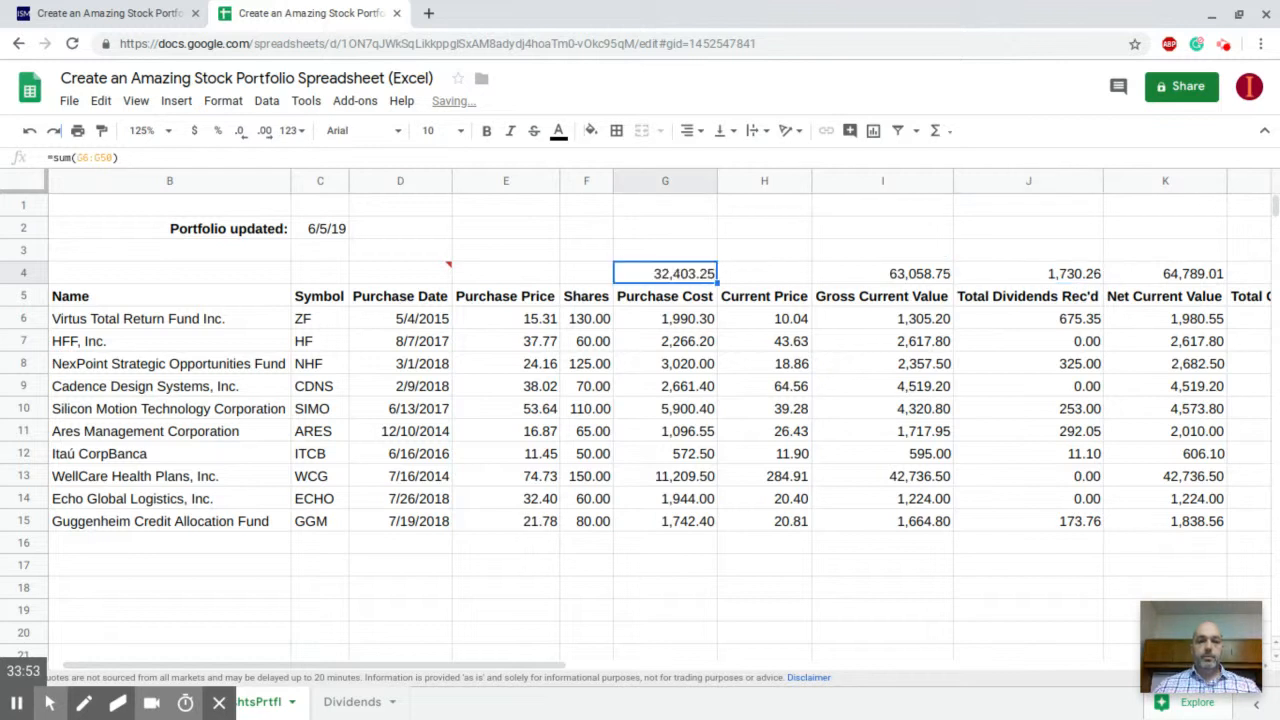
Copy the Purchase Cost total formula from G4 into I4 for the Gross Current Value total.
key("ctrl+c")
key("Right")
key("Right")
key("Right")
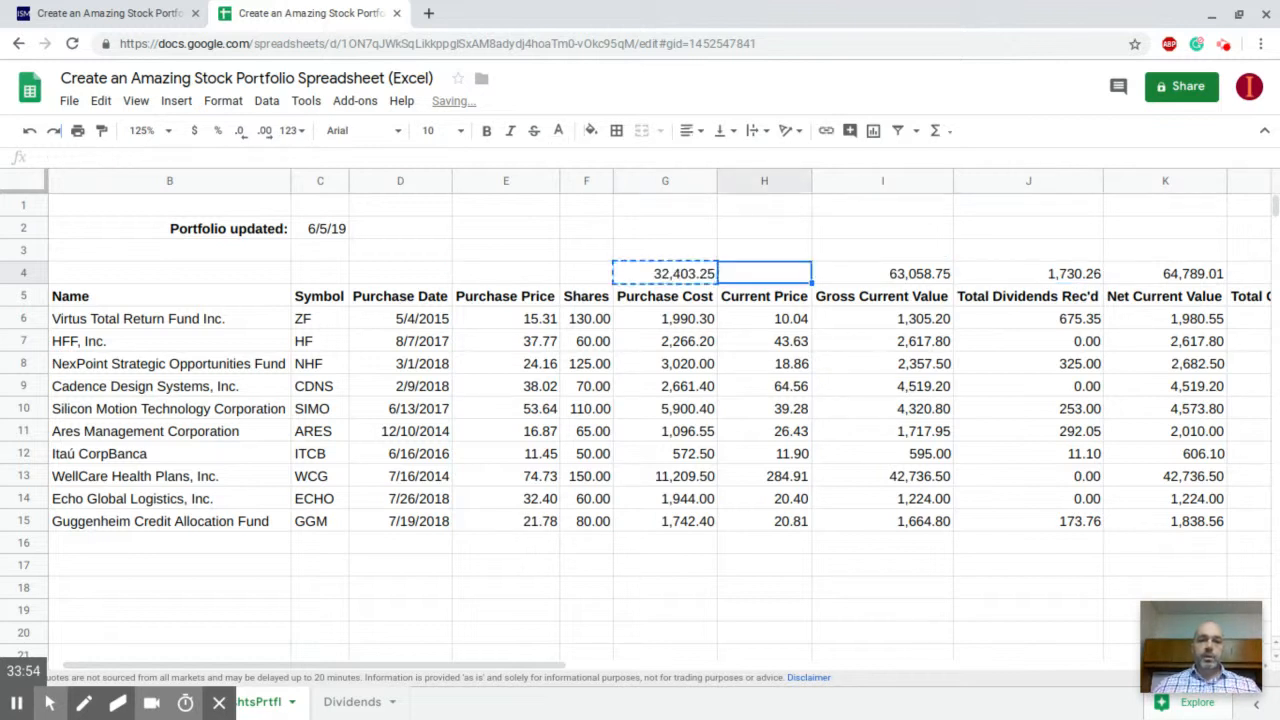
key("Left")
key("ctrl+v")
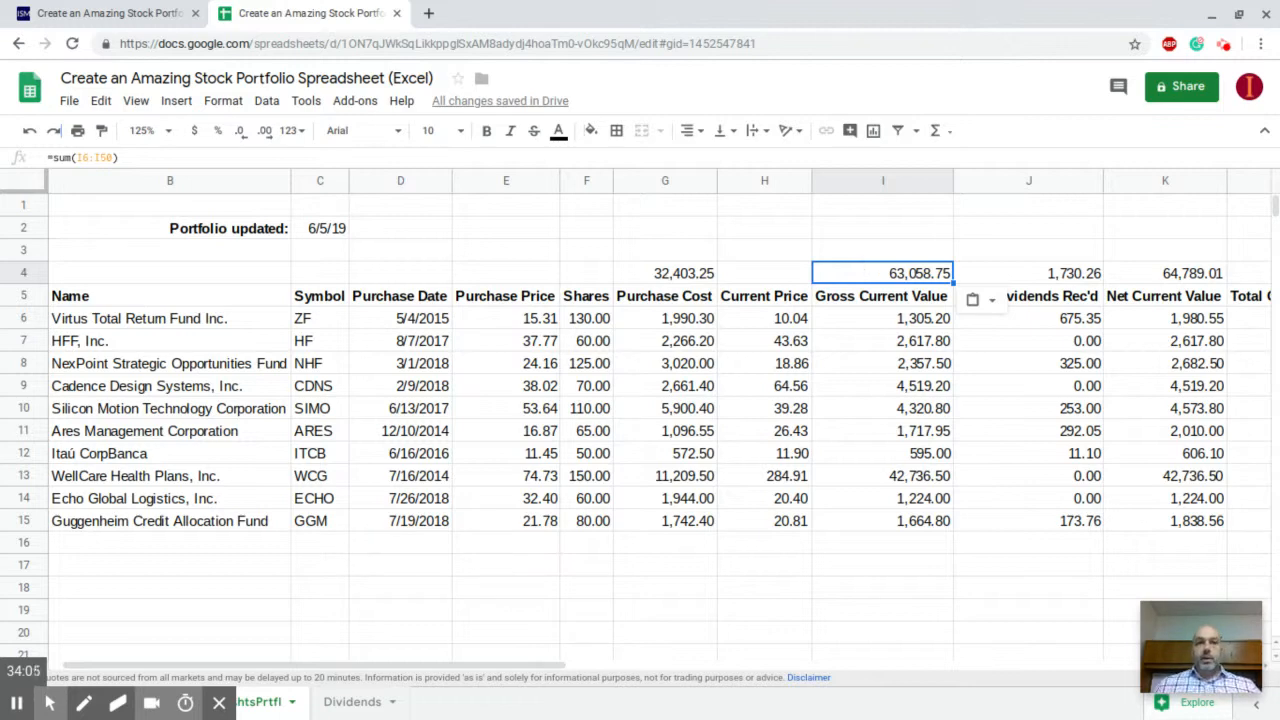
Compare the hidden Total Gain/Loss $ formula in L4 with the row formula in L6.
scroll(660, 420, "right", 5)
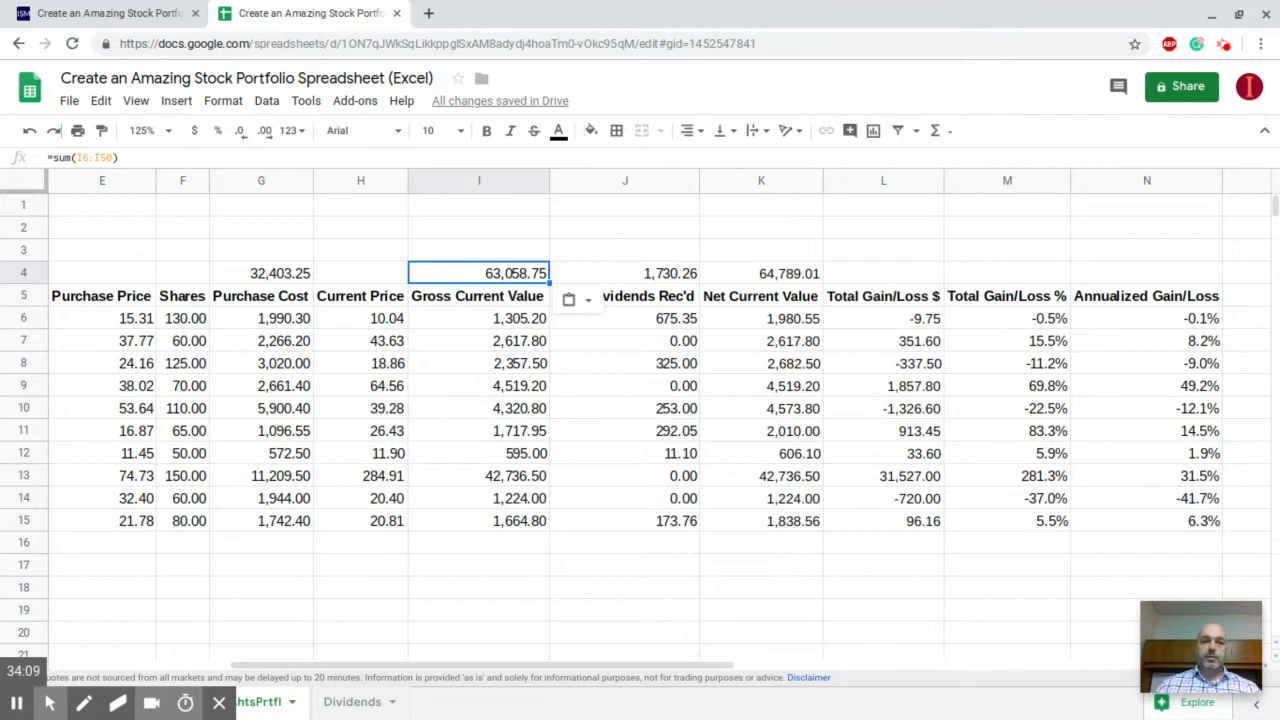
left_click(858, 273)
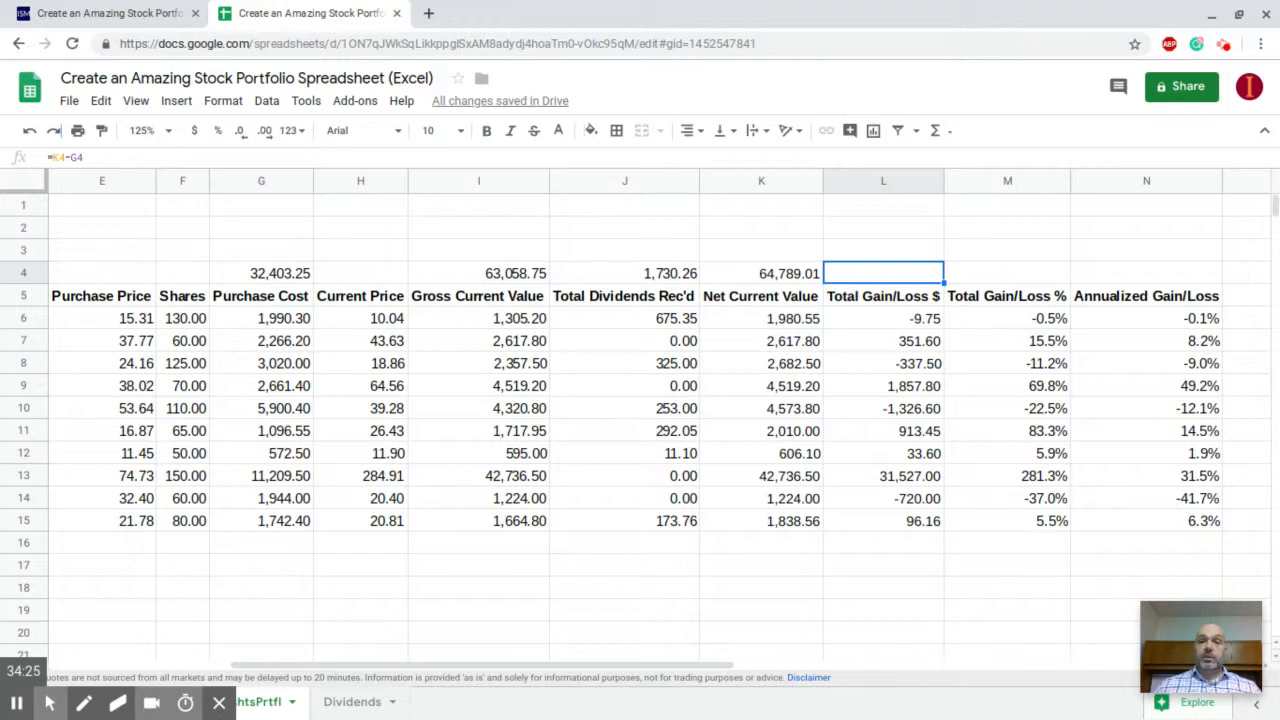
key("Down")
key("Down")
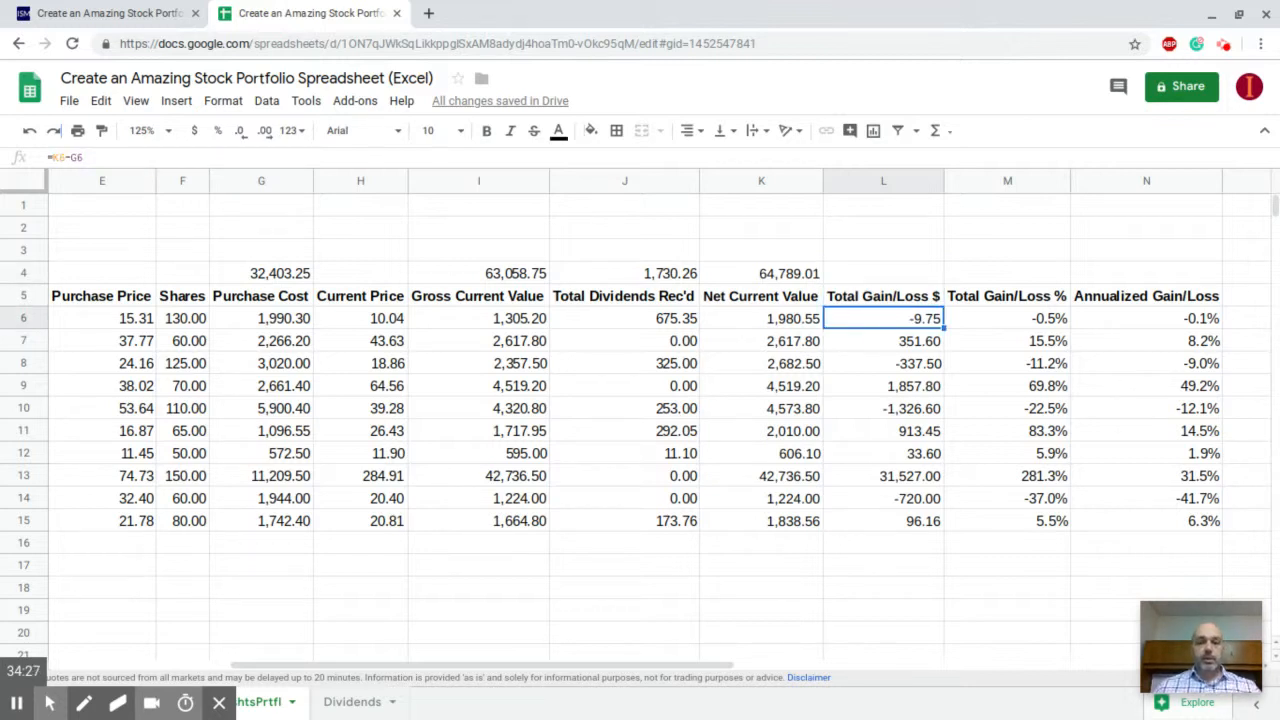
key("Up")
key("Up")
key("Up")
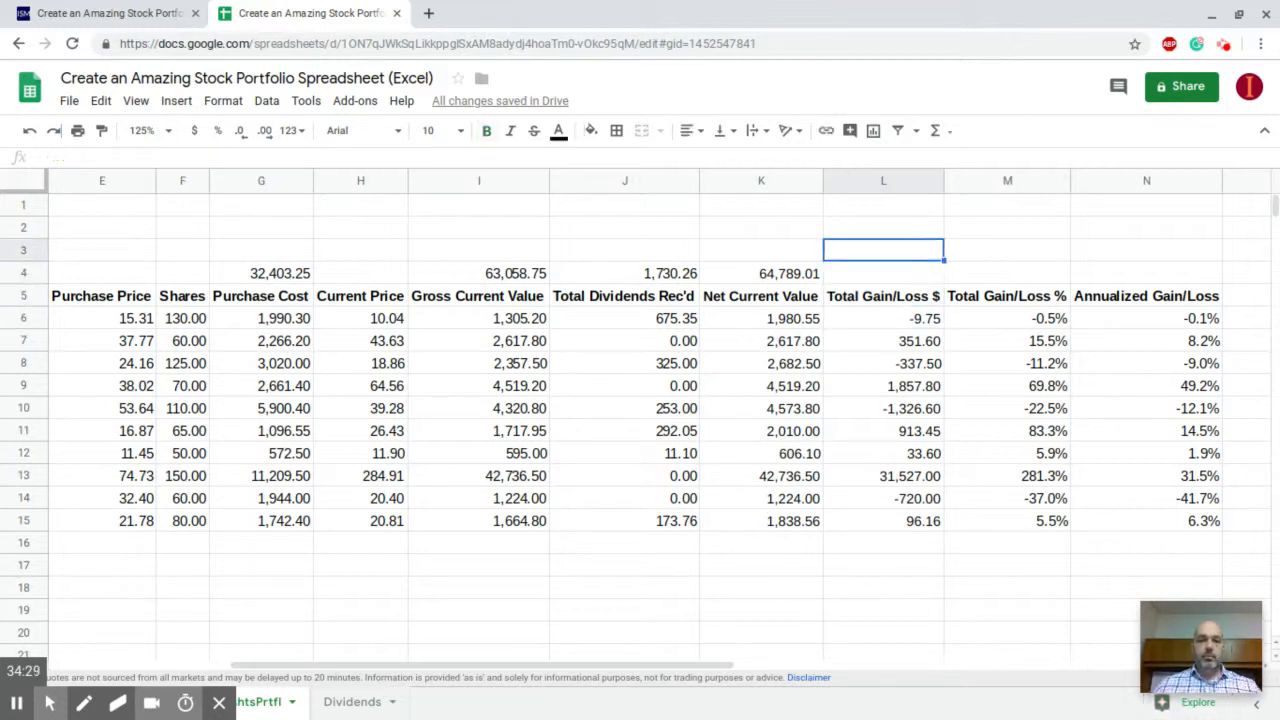
key("Down")
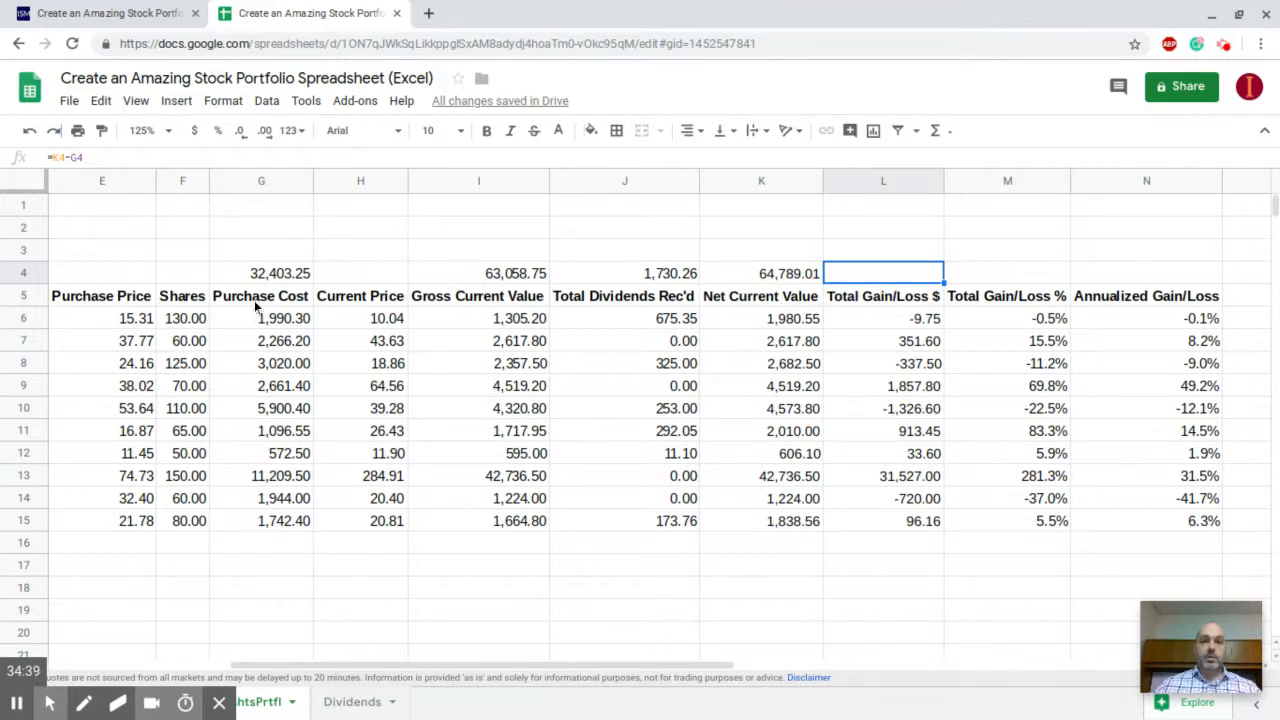
Inspect the cell references of L4's formula =K4-G4 and reveal the Total Gain/Loss $ total by making its text black.
left_click(107, 159)
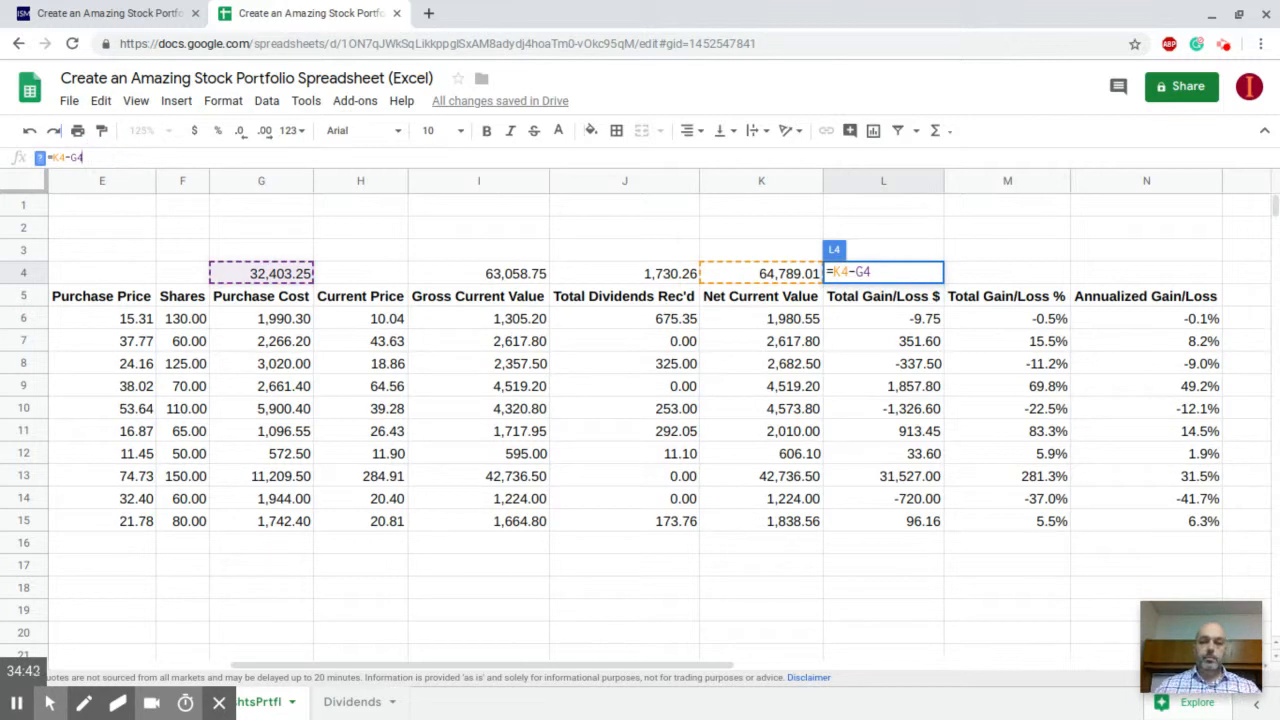
key("Return")
key("Up")
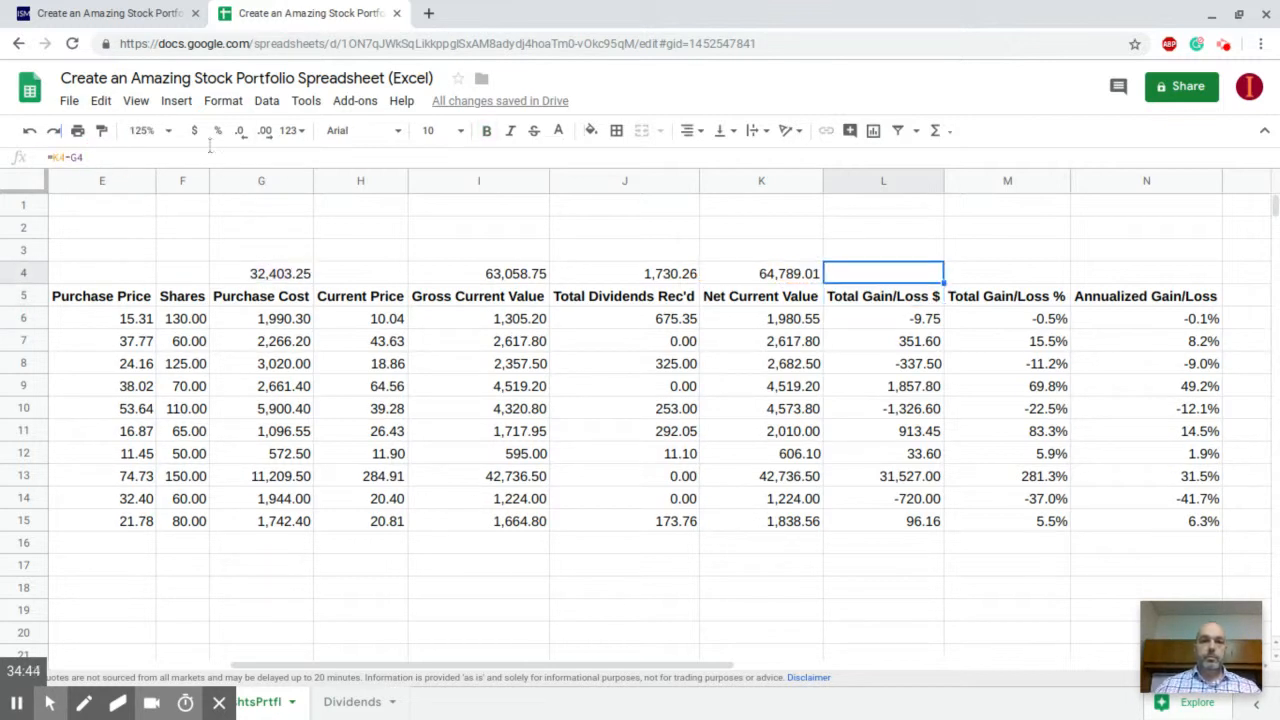
left_click(558, 131)
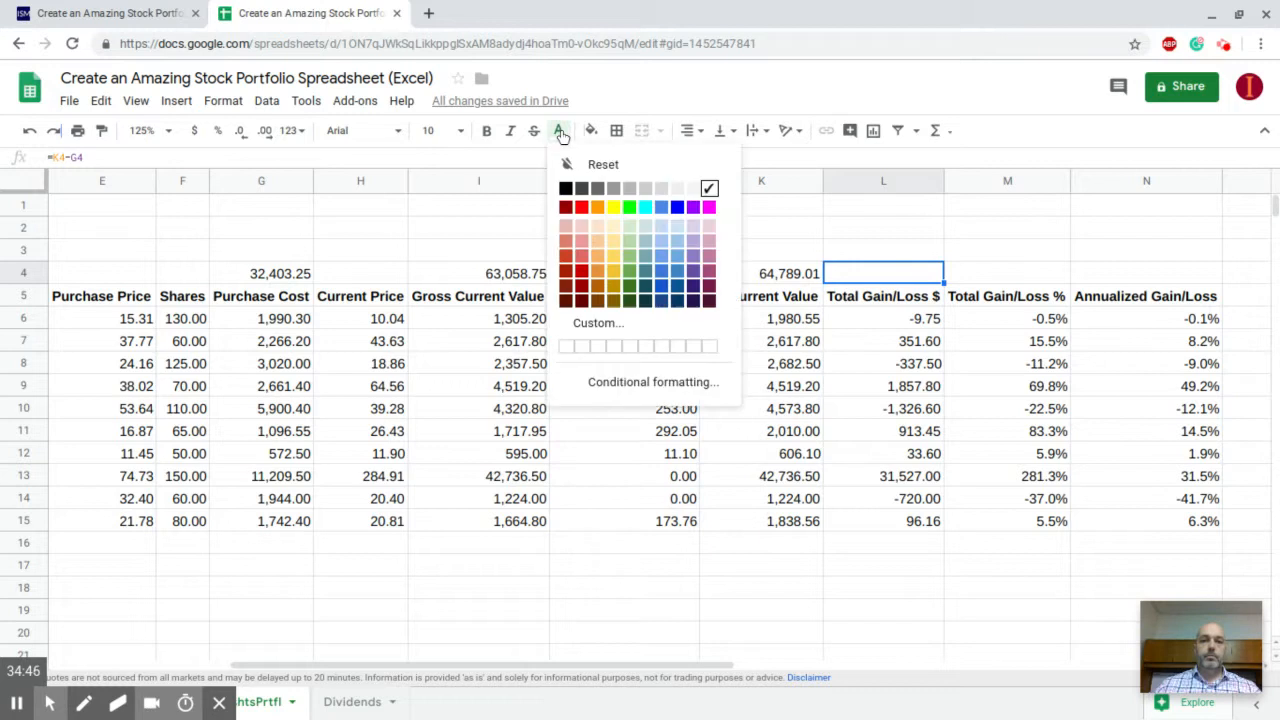
left_click(565, 188)
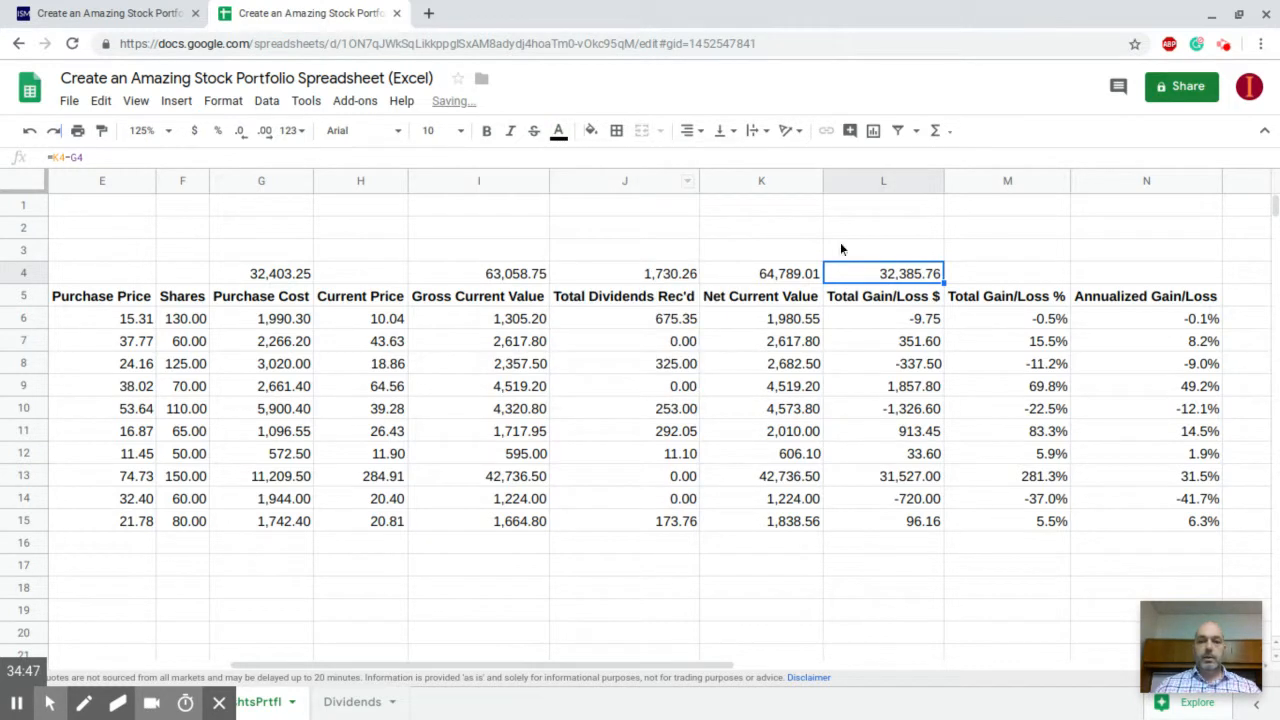
Copy the Total Gain/Loss $ formula from L6 into the total cell L4.
left_click(980, 282)
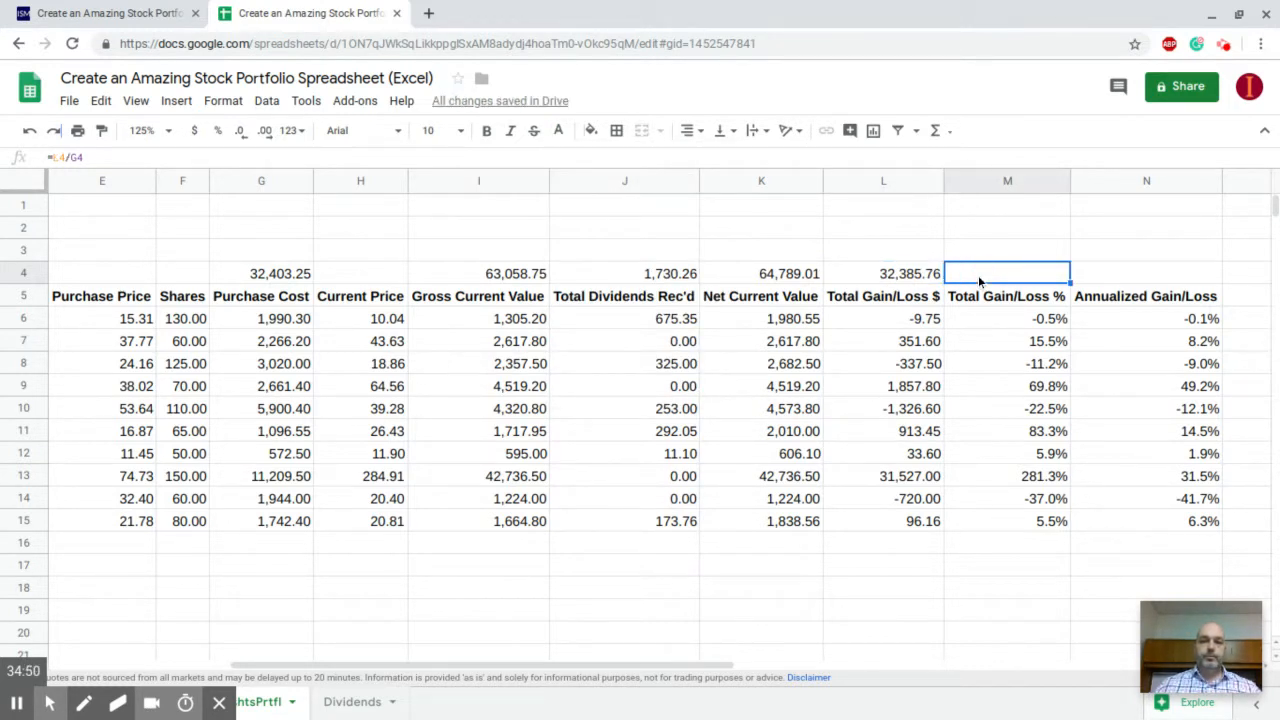
left_click(909, 325)
key("ctrl+c")
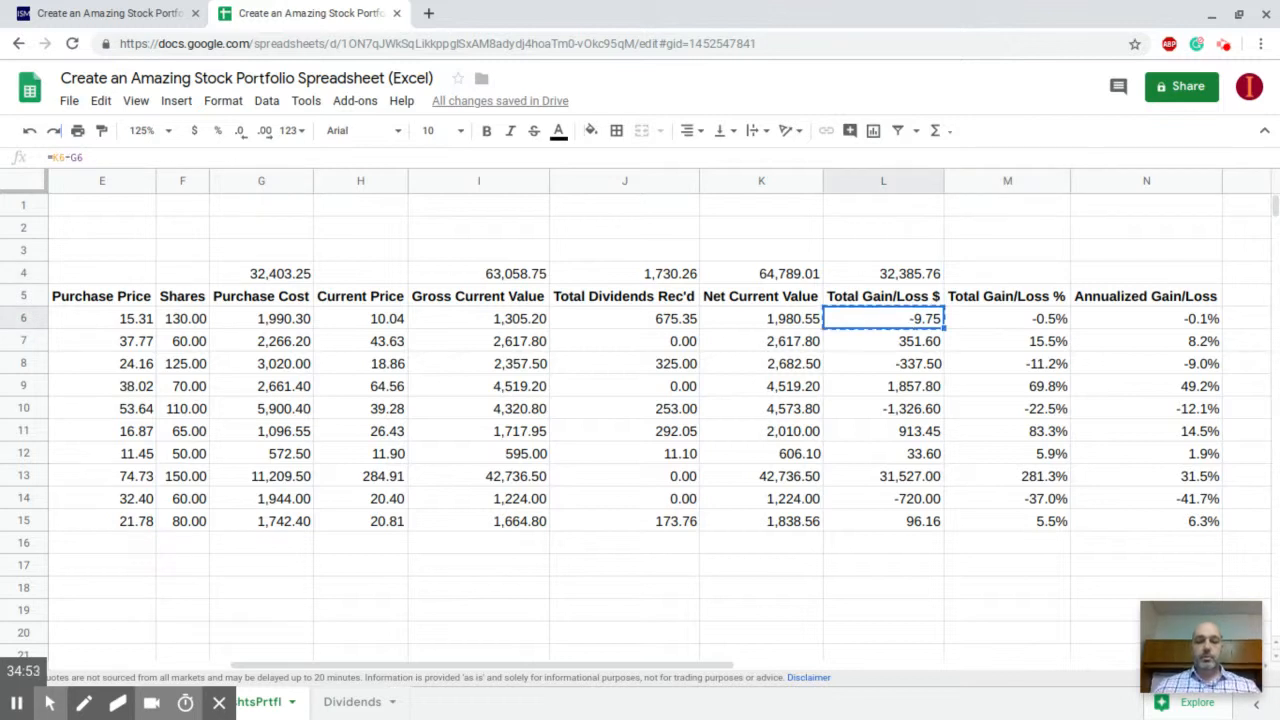
key("Up")
key("Up")
key("ctrl+v")
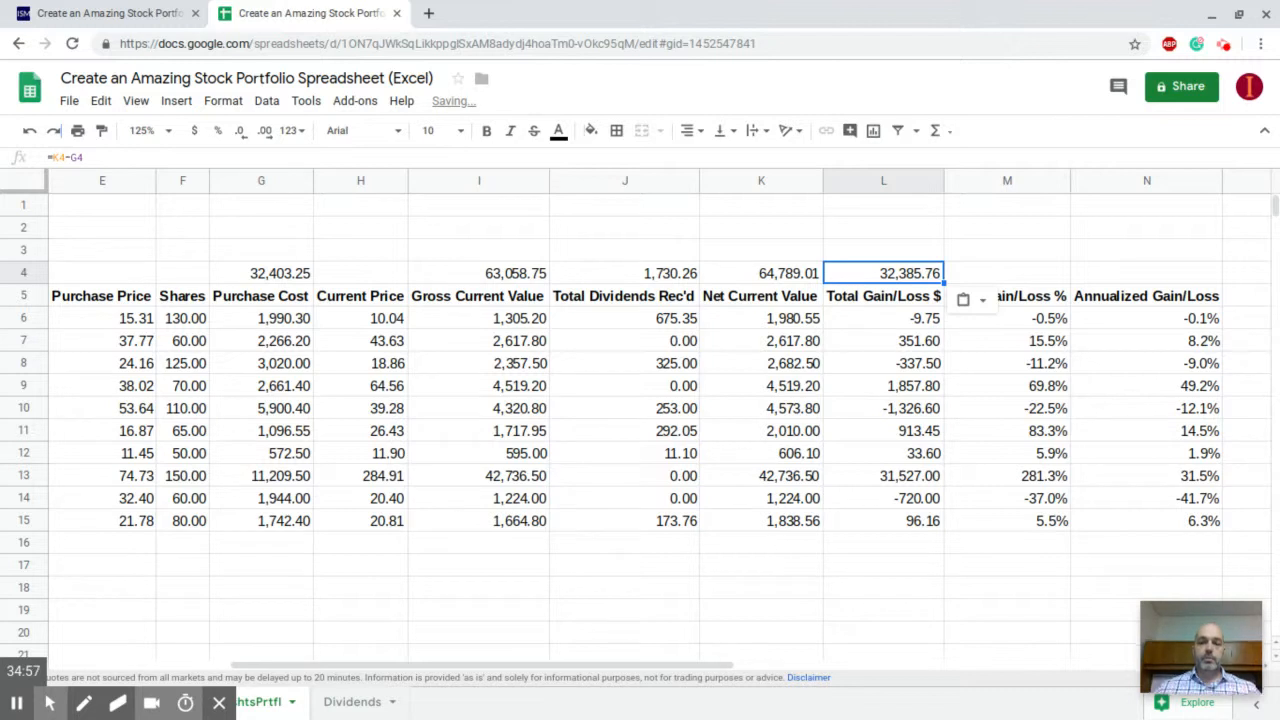
Reveal the Total Gain/Loss % and Annualized Gain/Loss totals in M4:N4 by making their text black.
key("Right")
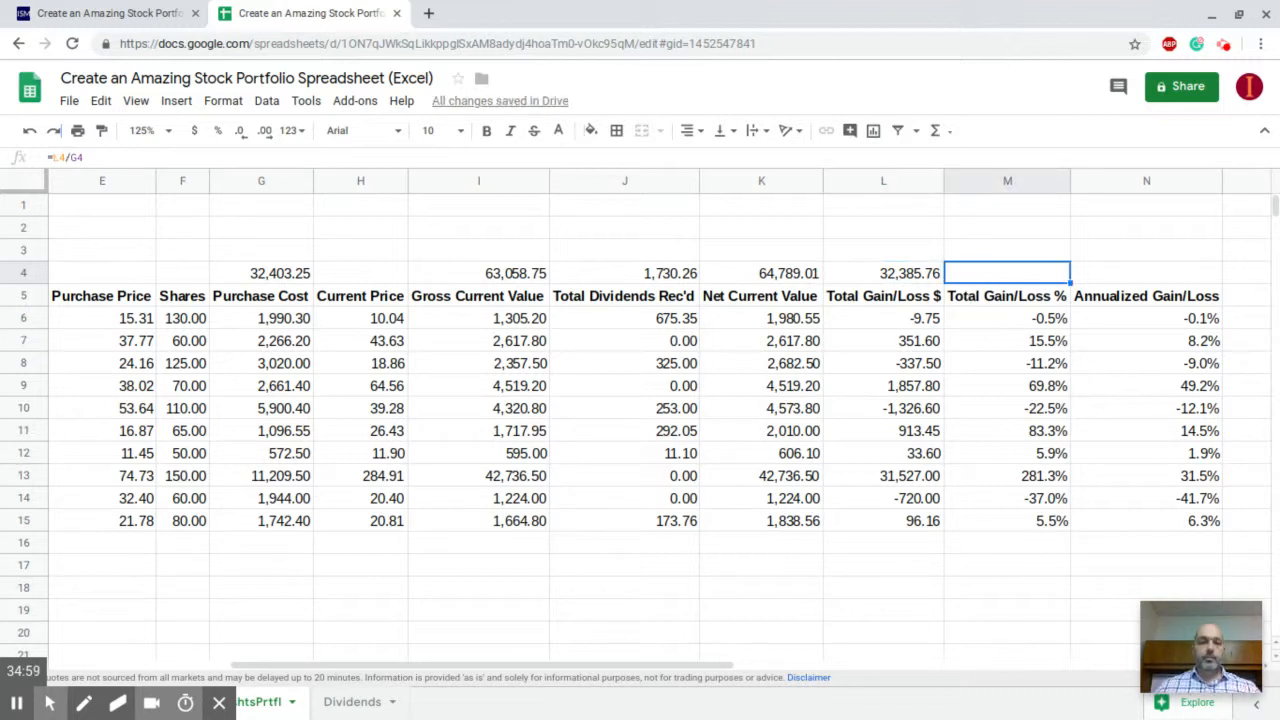
key("shift+Right")
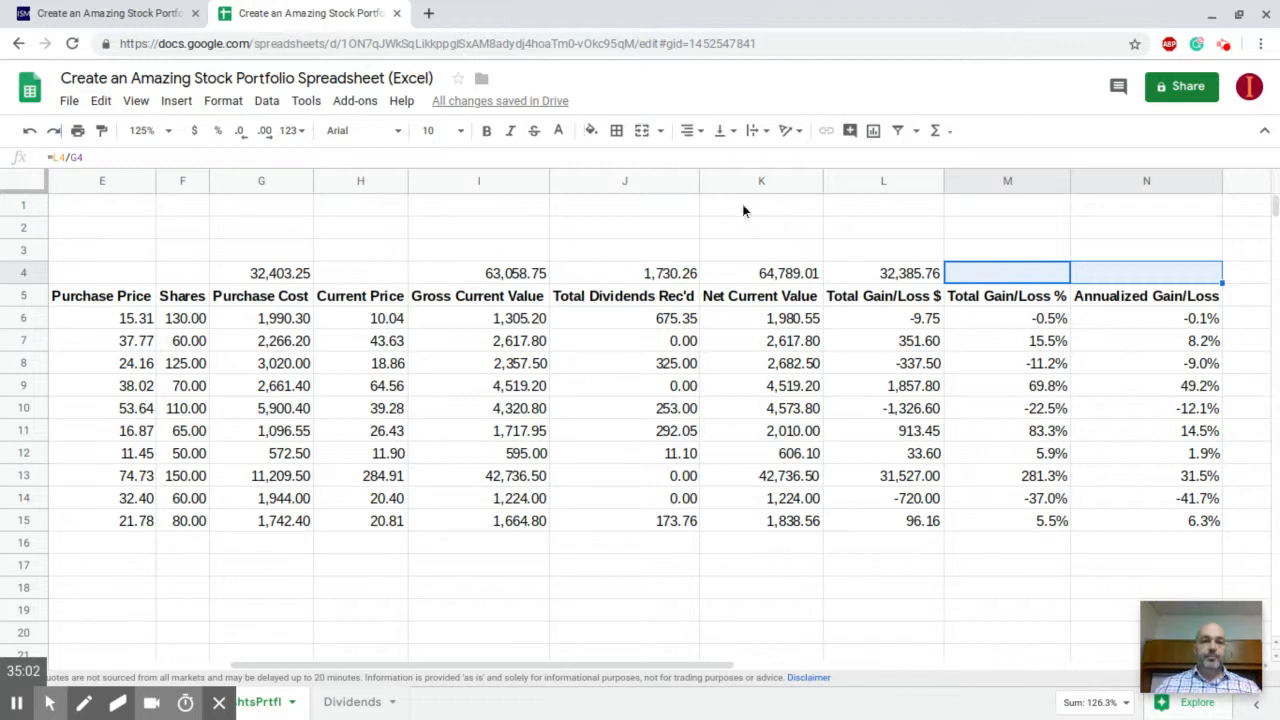
left_click(558, 130)
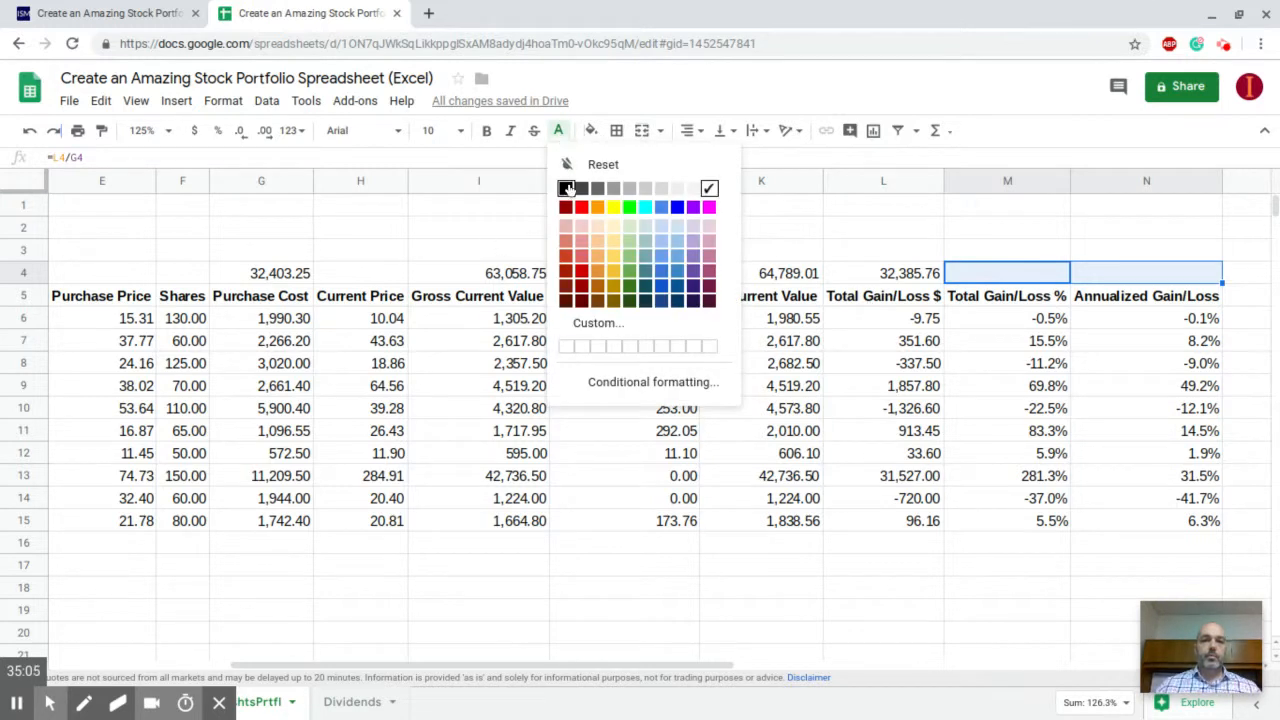
left_click(566, 189)
Examine the cell references in the Total Gain/Loss % formula =L4/G4 in M4 without changing it.
key("shift+Left")
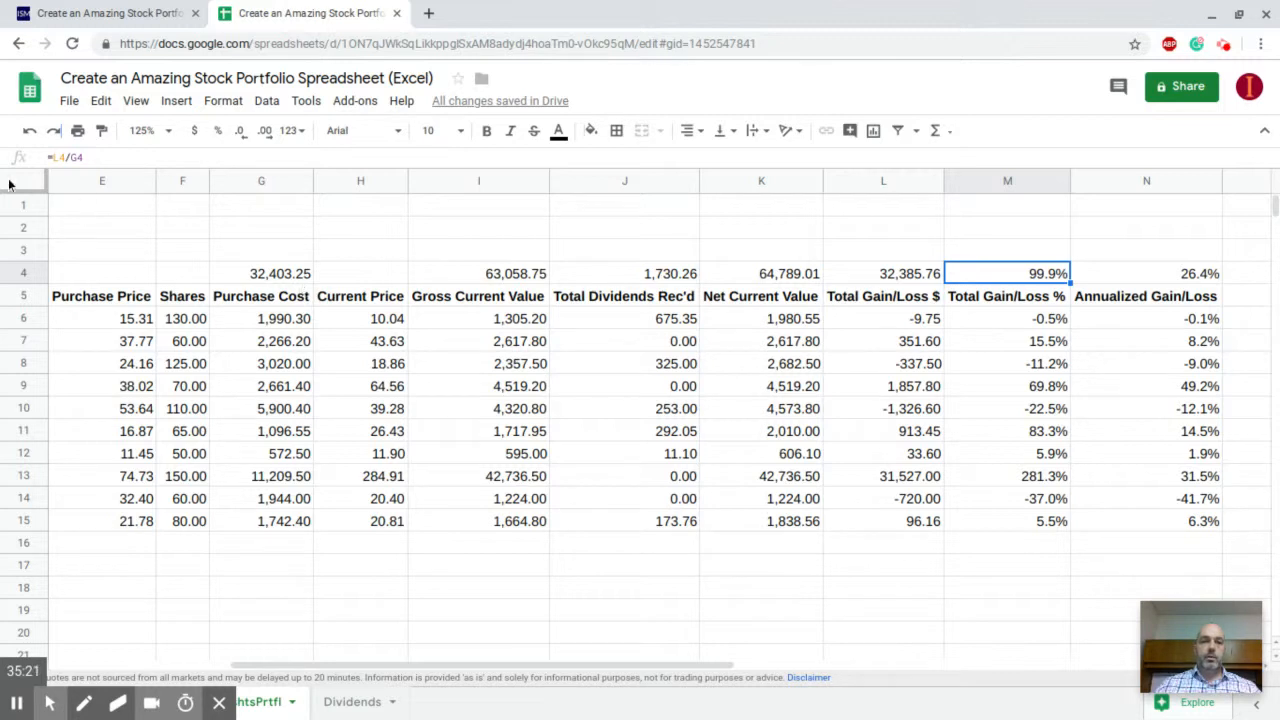
left_click(110, 165)
left_click(110, 160)
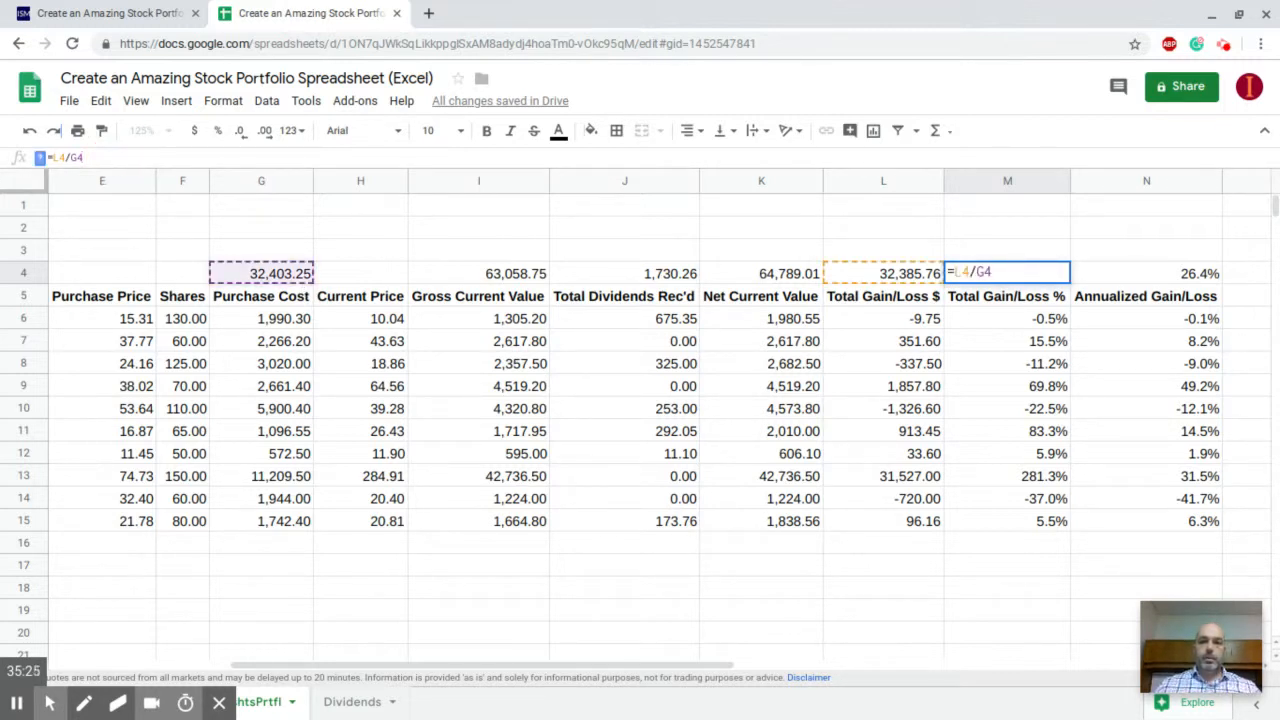
key("Return")
Examine the Annualized Gain/Loss formula in N4 and the cells it references, leaving it unchanged.
key("Right")
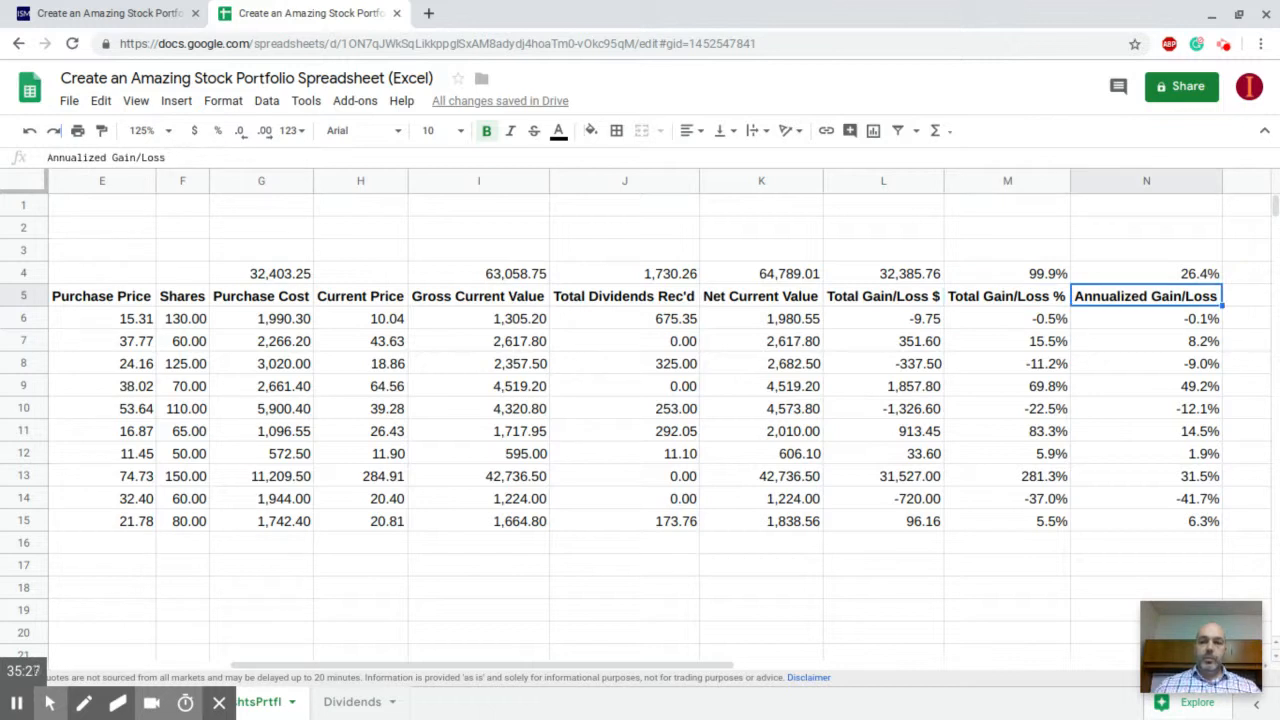
key("Down")
key("Up")
key("Up")
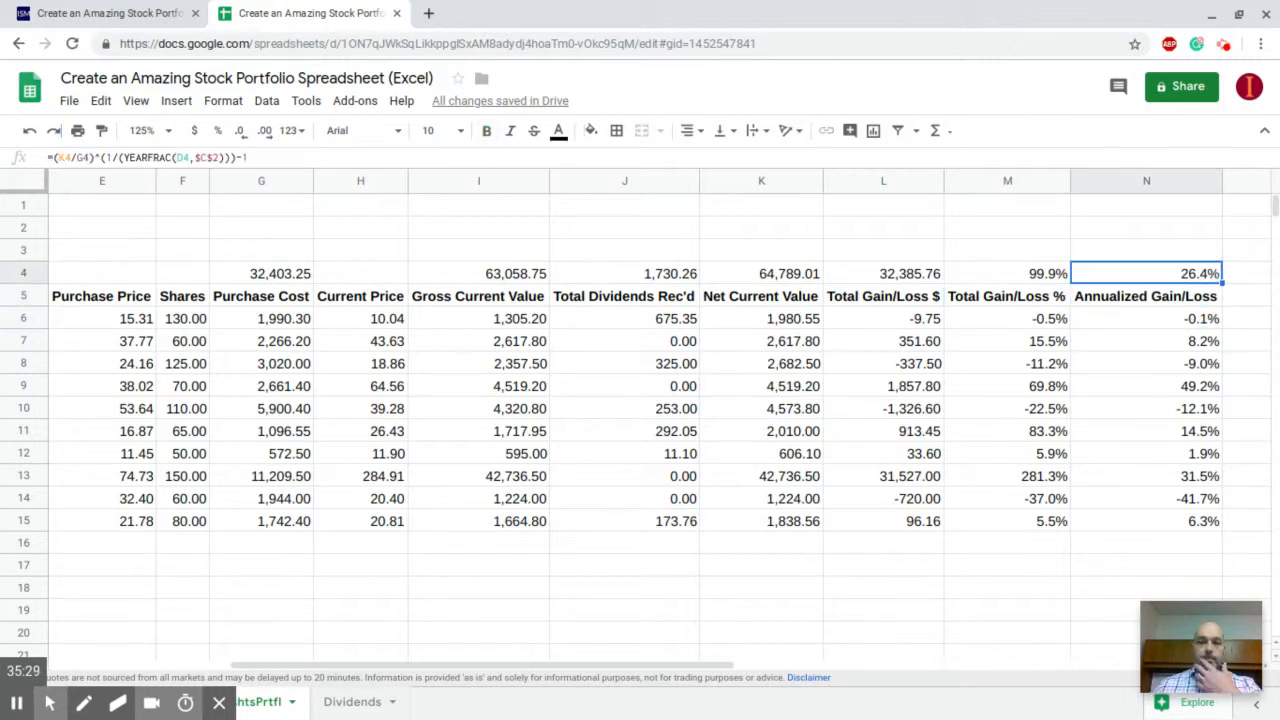
left_click(253, 158)
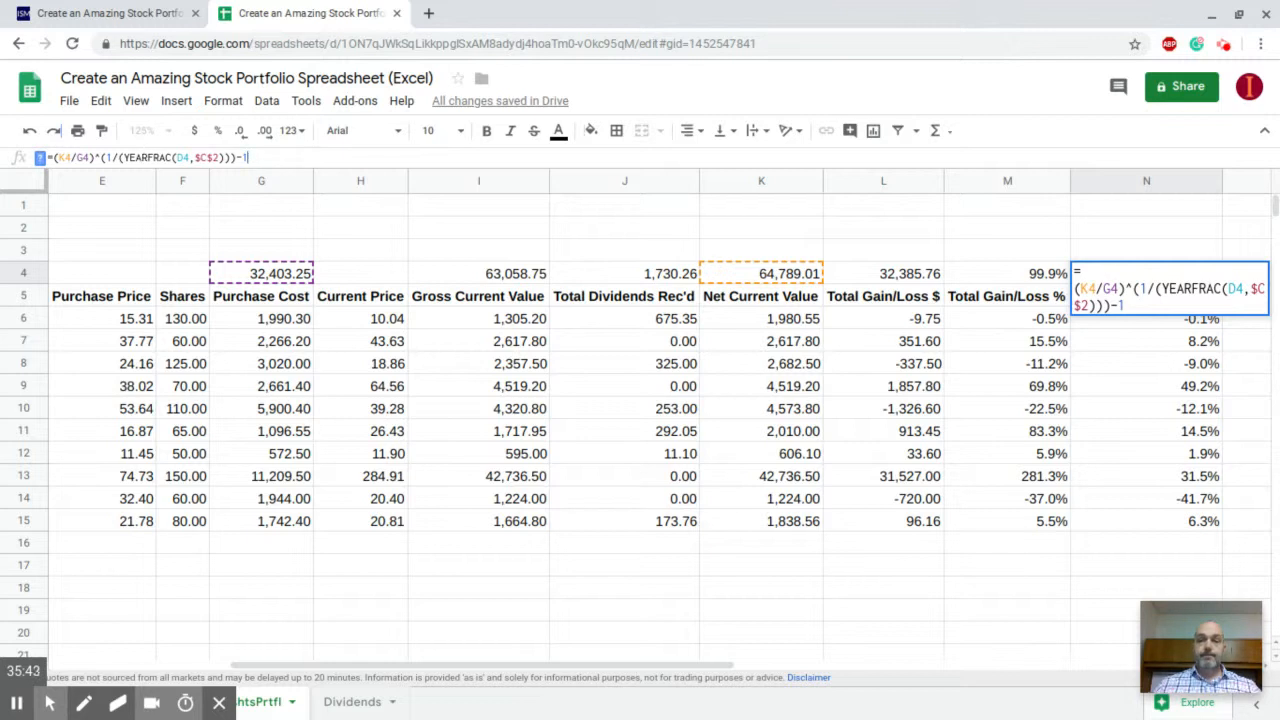
key("Return")
key("Up")
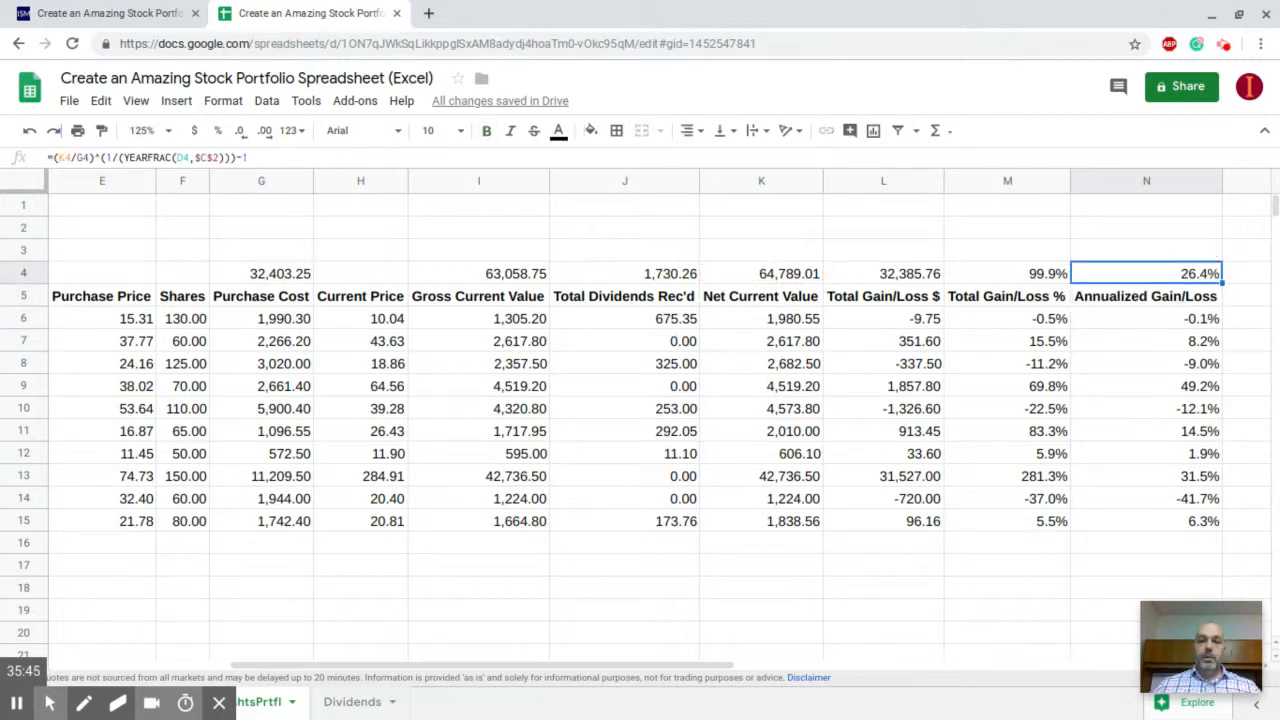
Copy the Annualized Gain/Loss formula from N6 into the total cell N4.
key("Down")
key("Down")
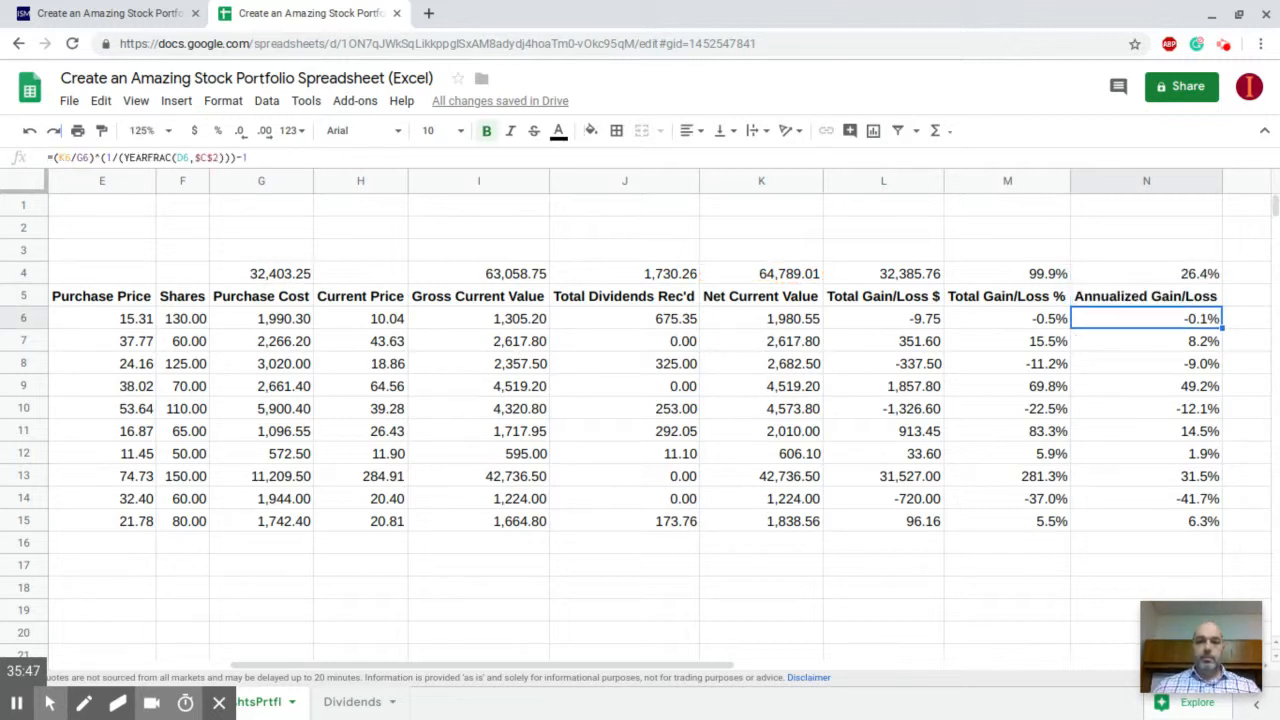
key("ctrl+c")
key("Up")
key("Up")
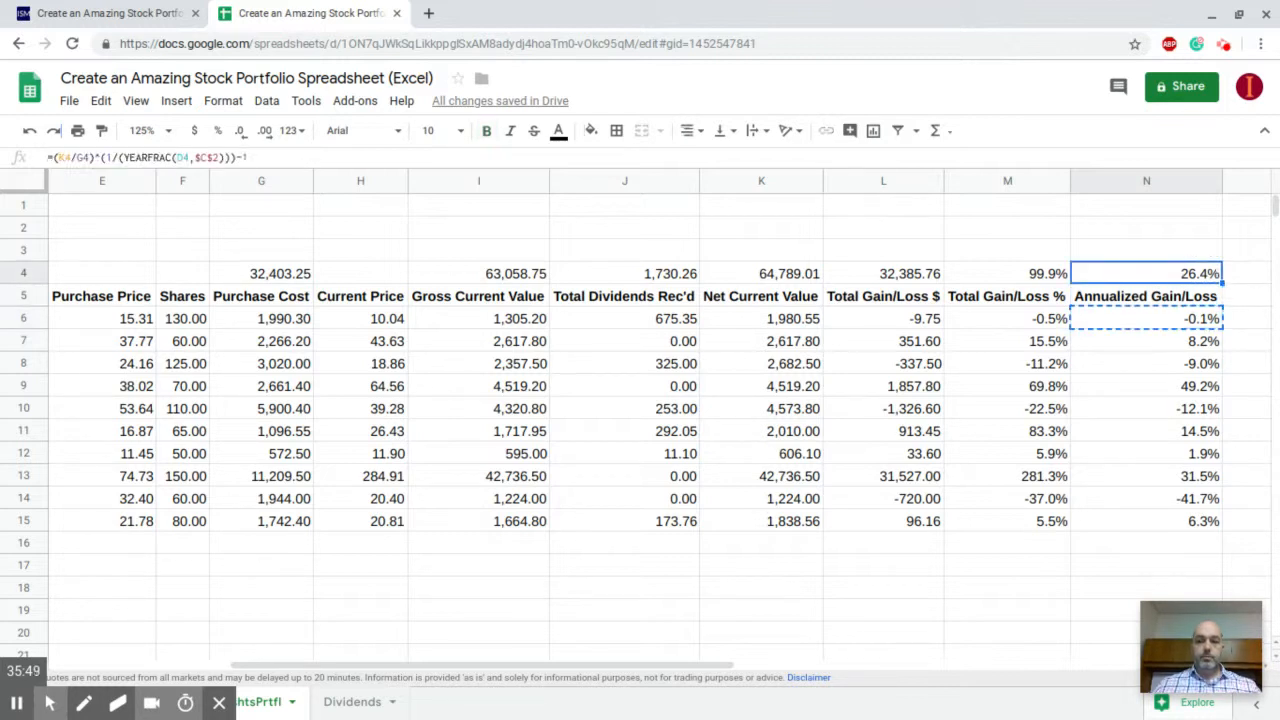
key("ctrl+v")
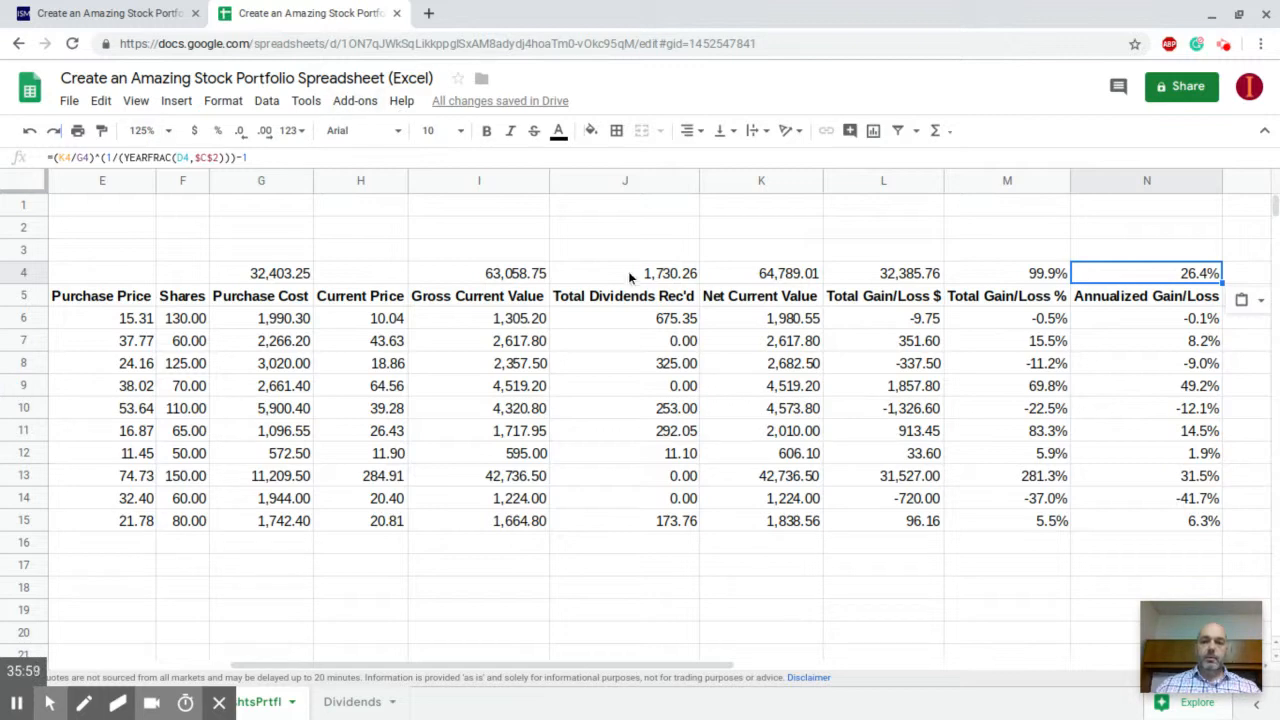
Trace the N4 formula's references to the D4 purchase date and the C2 portfolio update date, without editing it.
left_click(289, 158)
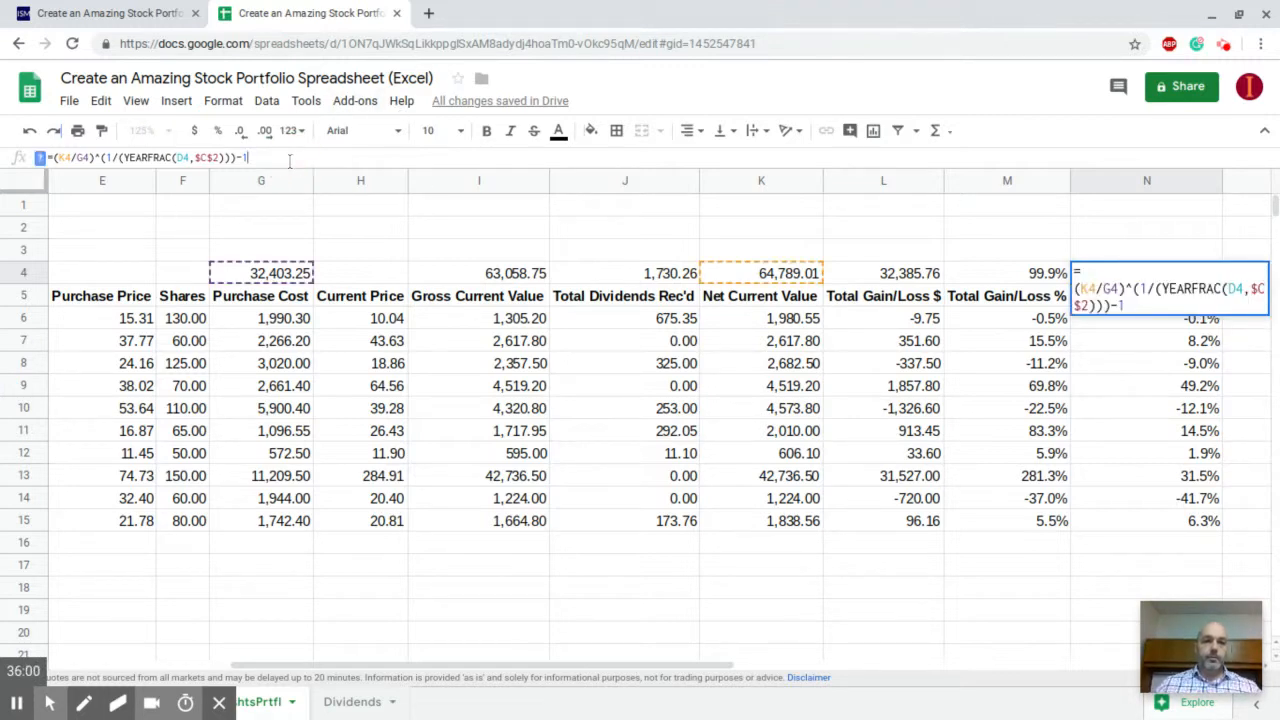
scroll(383, 385, "left", 5)
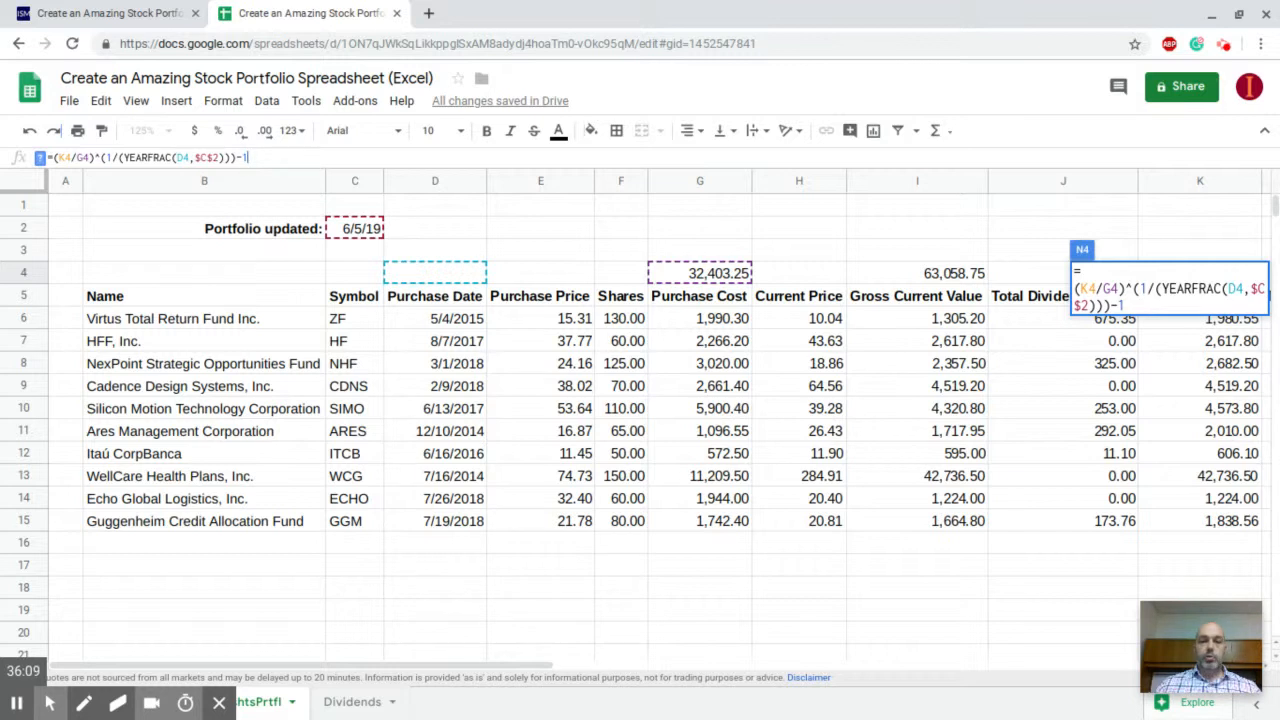
key("Escape")
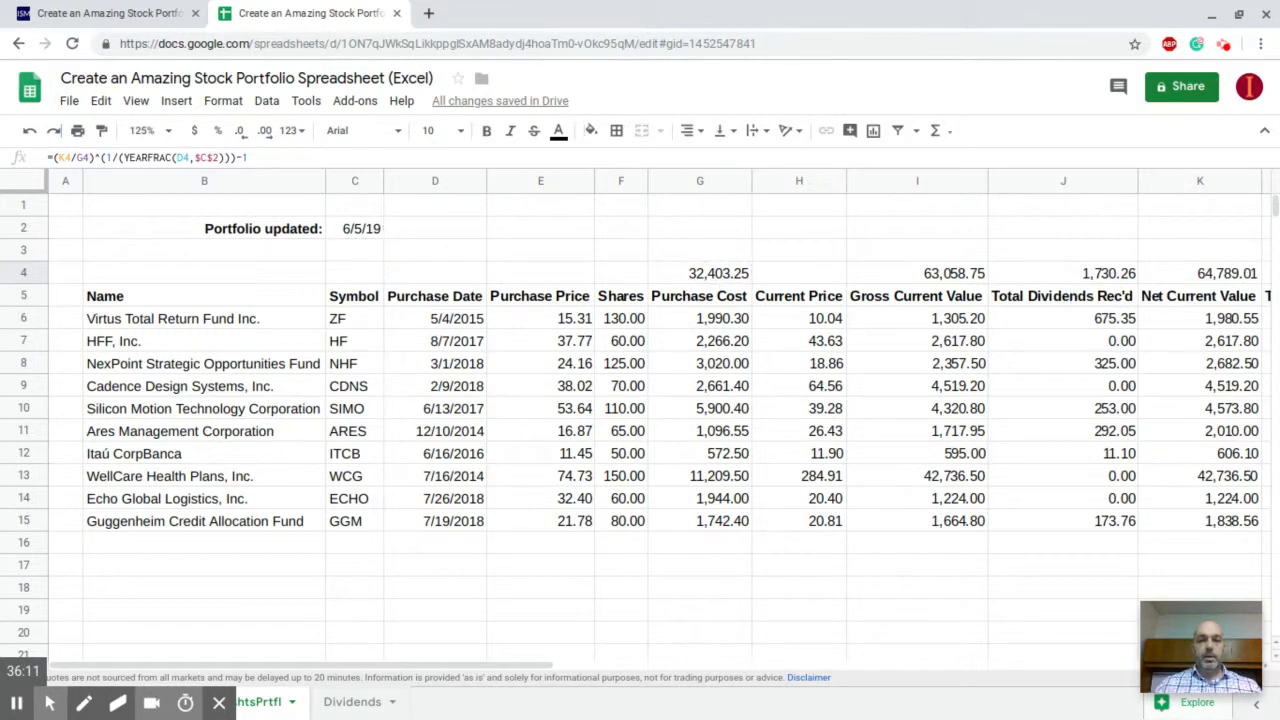
Inspect D4's formula =SUMPRODUCT(D6:D50,G6:G50)/G4 and reveal the weighted average purchase date by making its text black.
left_click(434, 322)
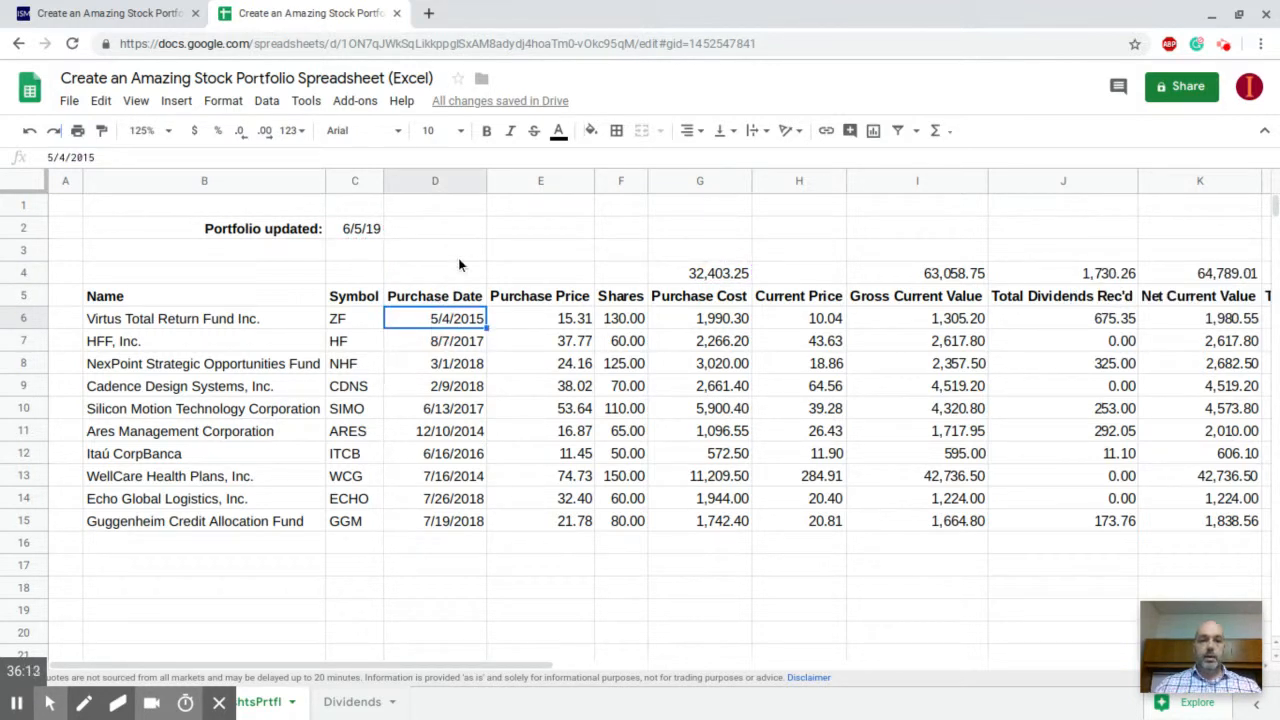
left_click(445, 276)
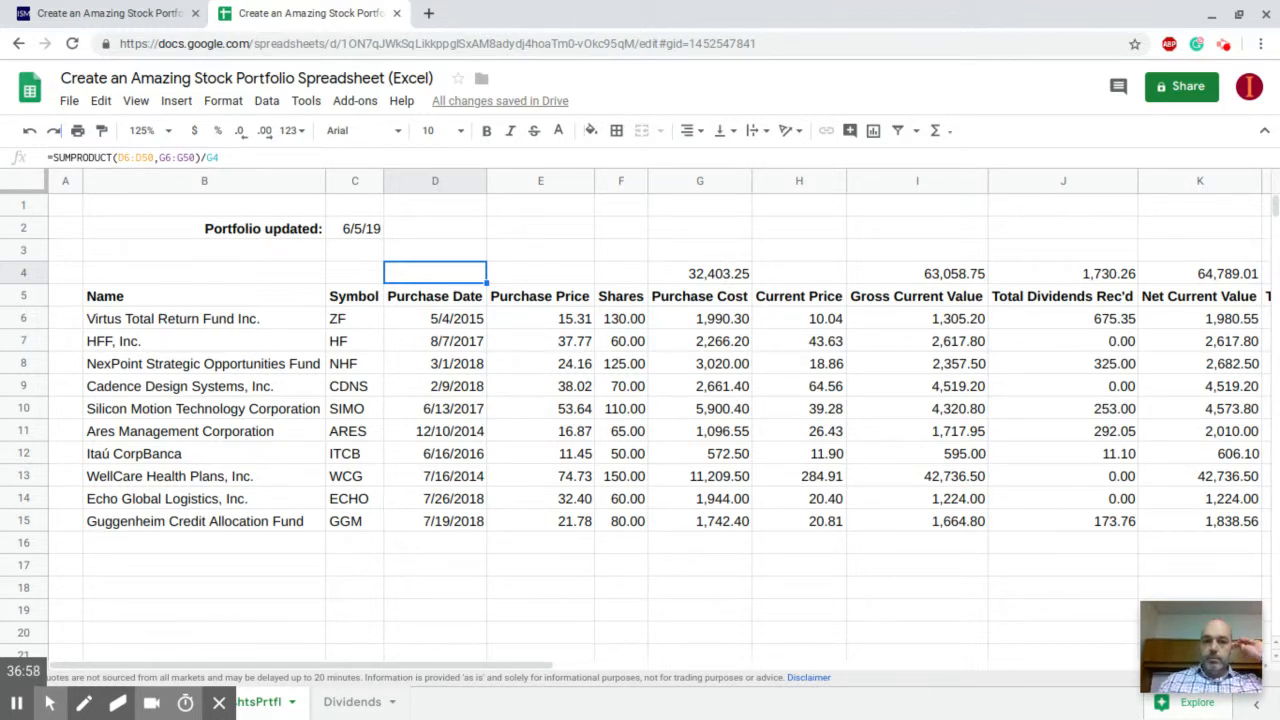
left_click(261, 157)
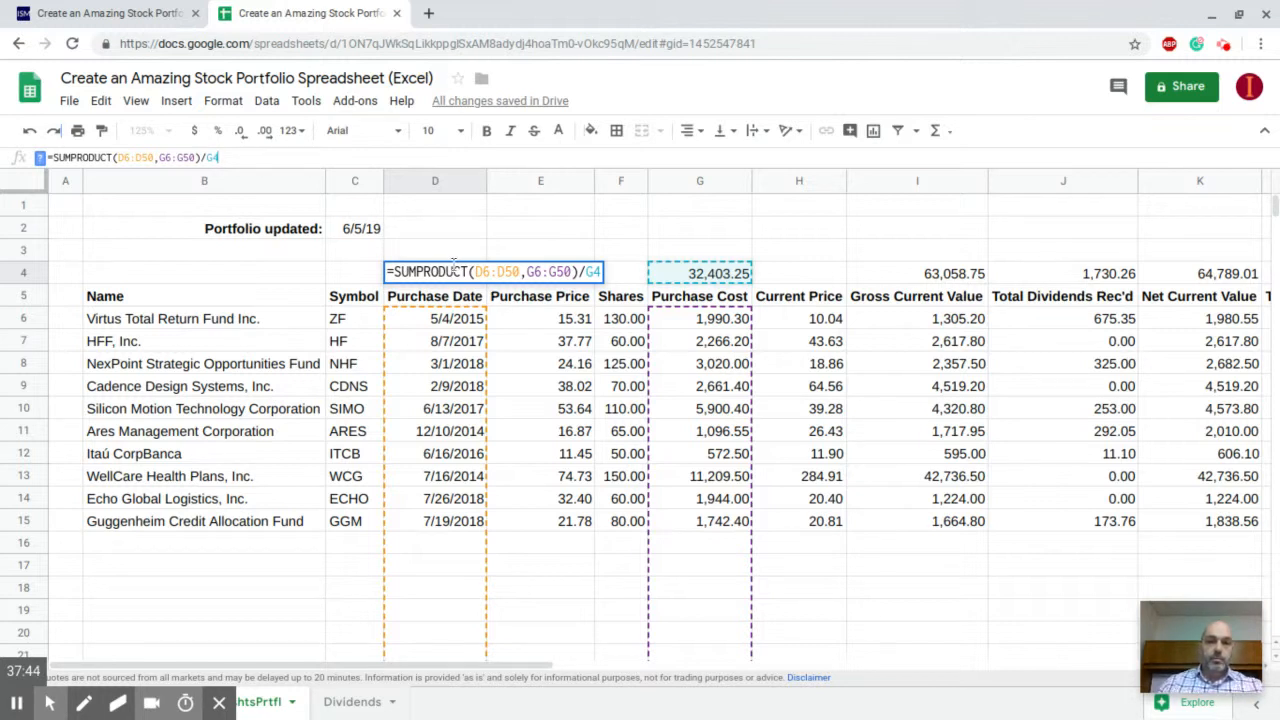
key("Escape")
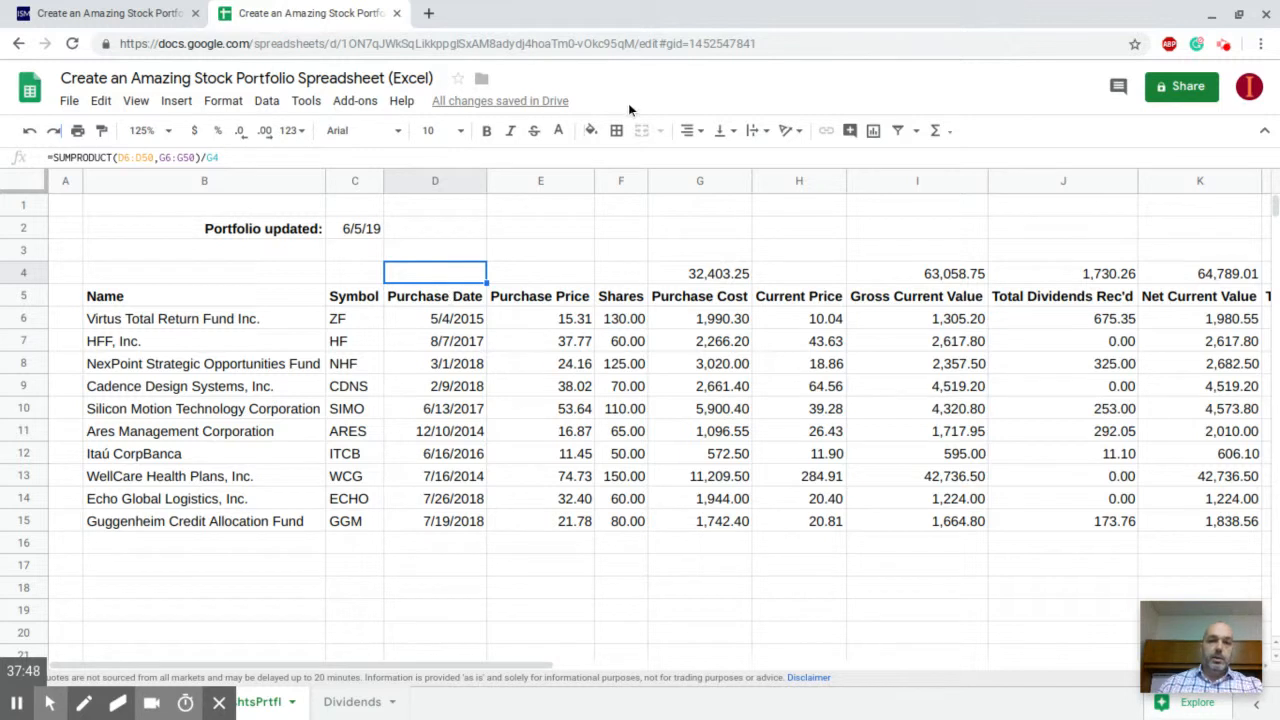
left_click(559, 131)
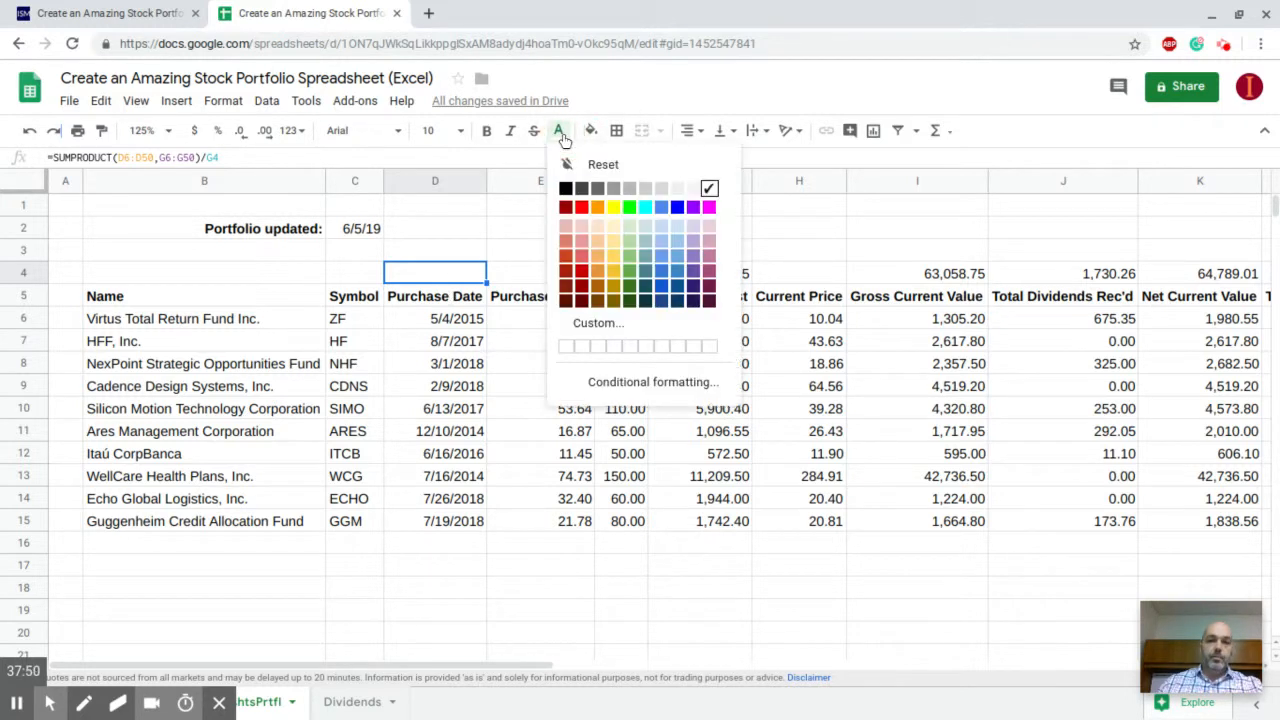
left_click(566, 189)
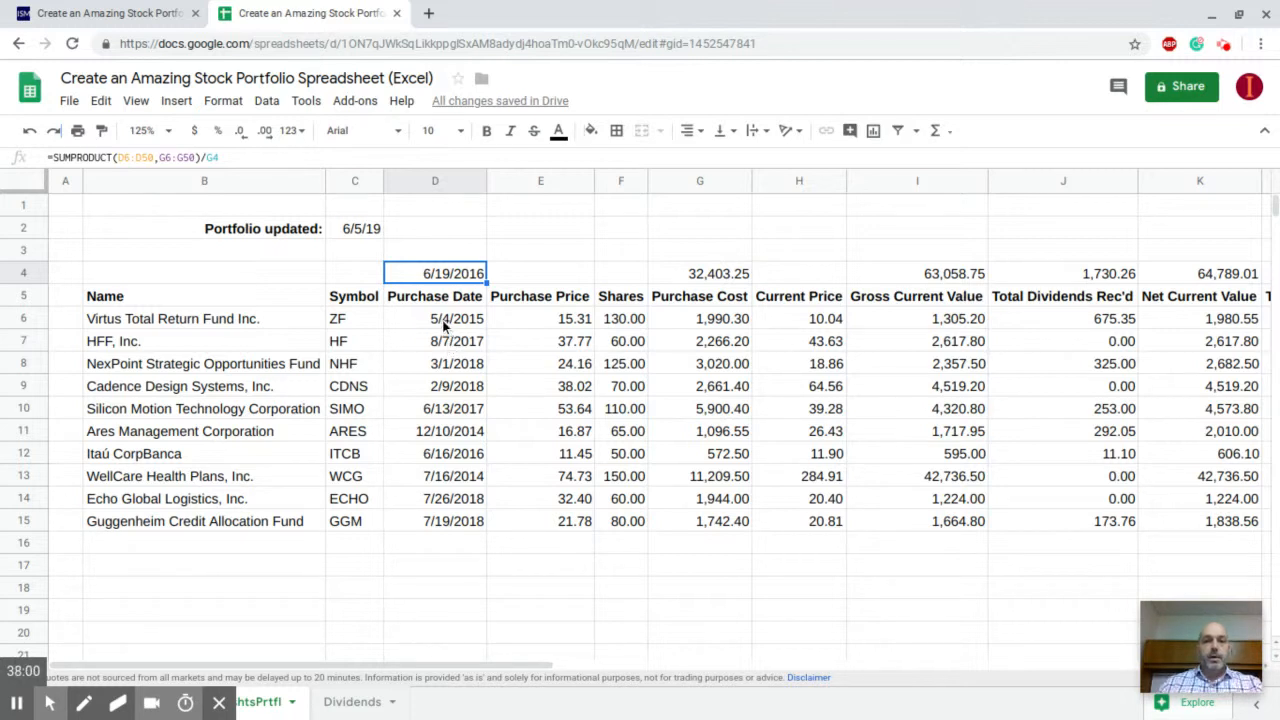
Change the weighted average purchase date in D4 to Automatic number format and back to Date format.
left_click(289, 133)
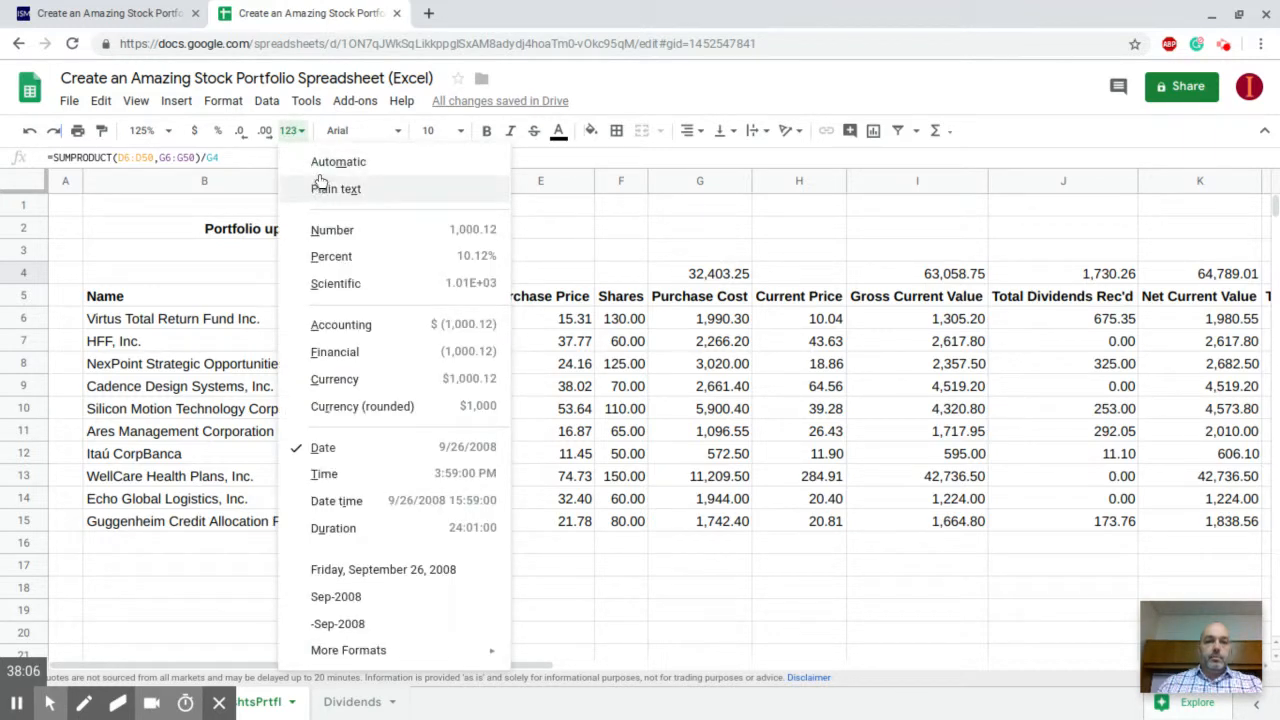
left_click(321, 171)
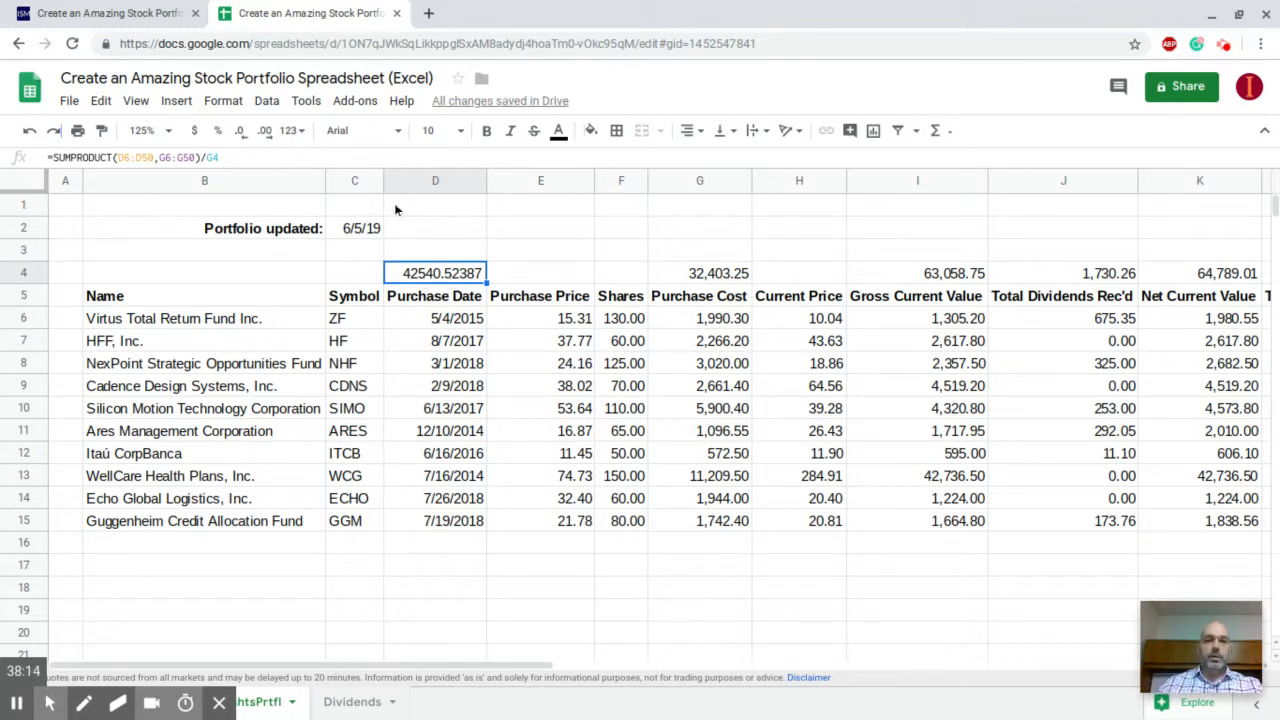
left_click(290, 130)
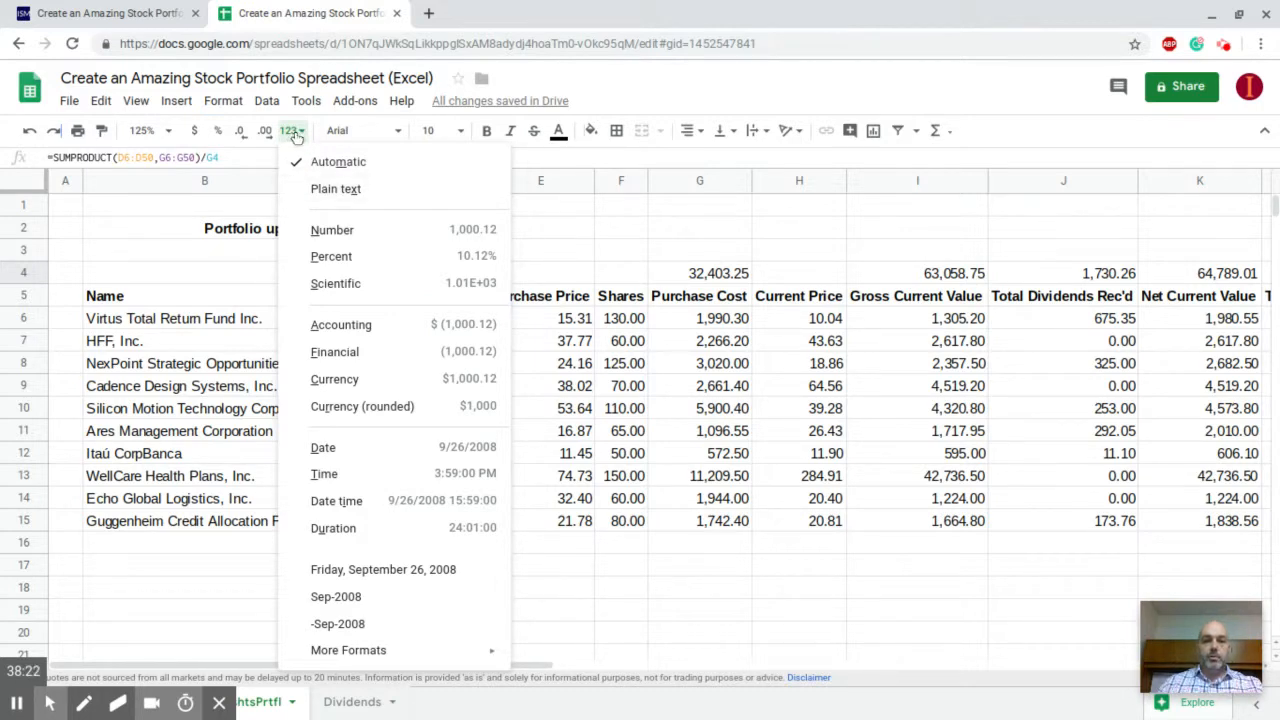
left_click(323, 448)
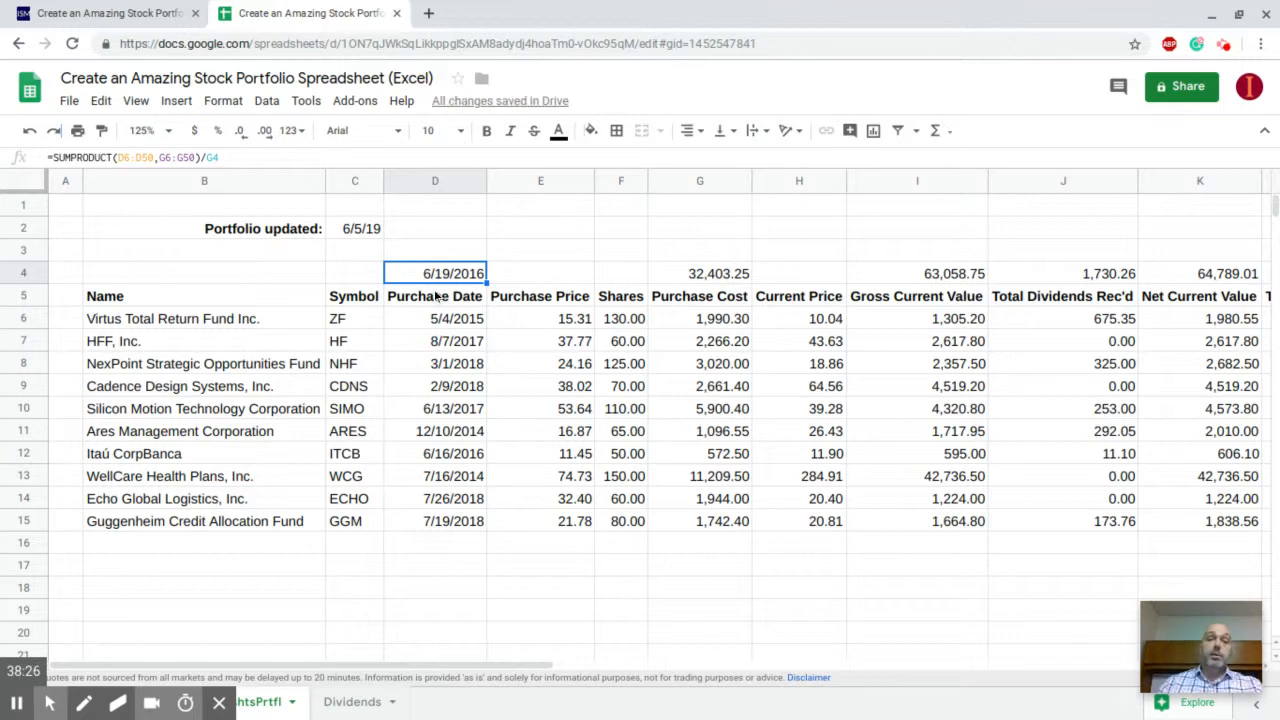
Review the total Annualized Gain/Loss formula in N4 and the D4 and C2 dates it references.
scroll(478, 270, "right", 6)
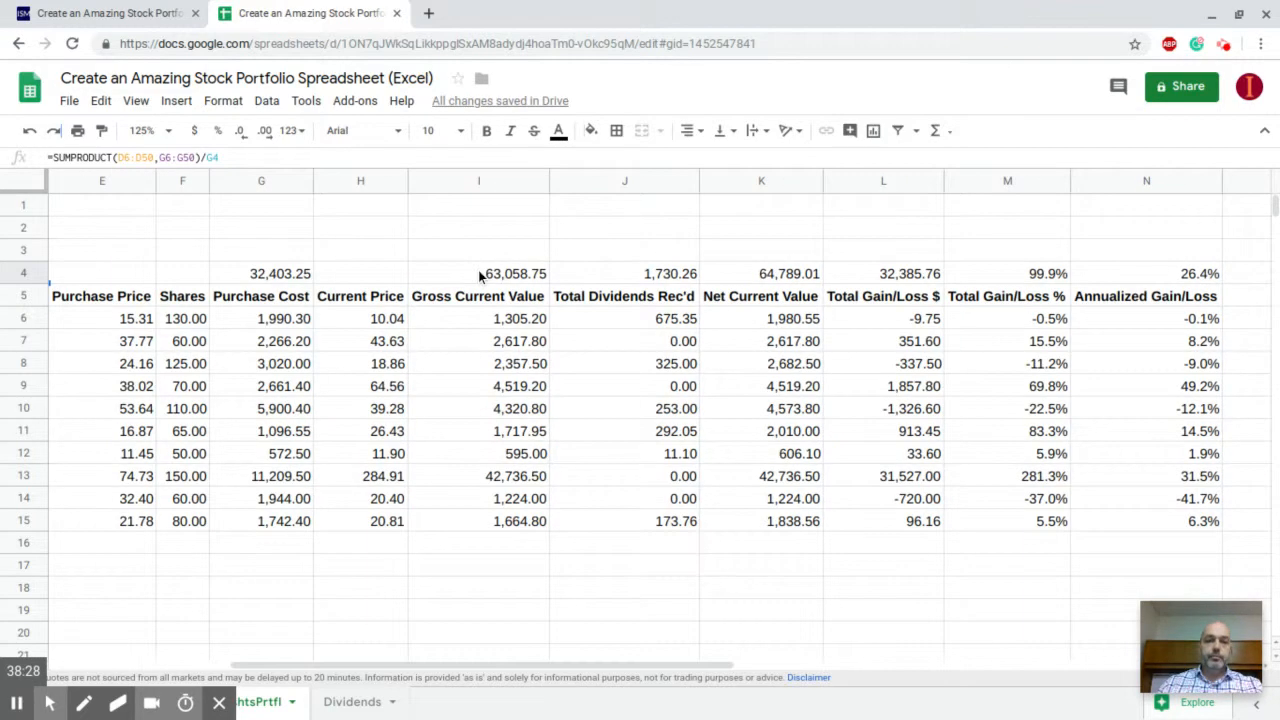
left_click(968, 279)
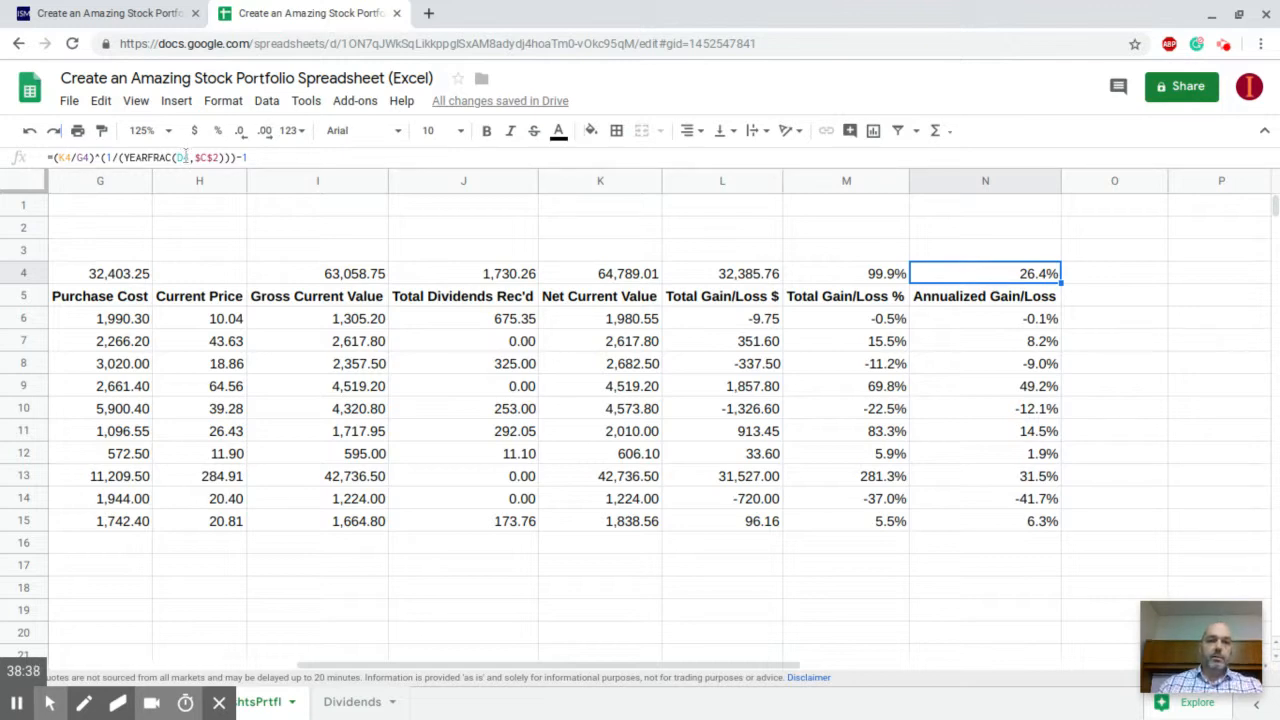
scroll(265, 296, "left", 6)
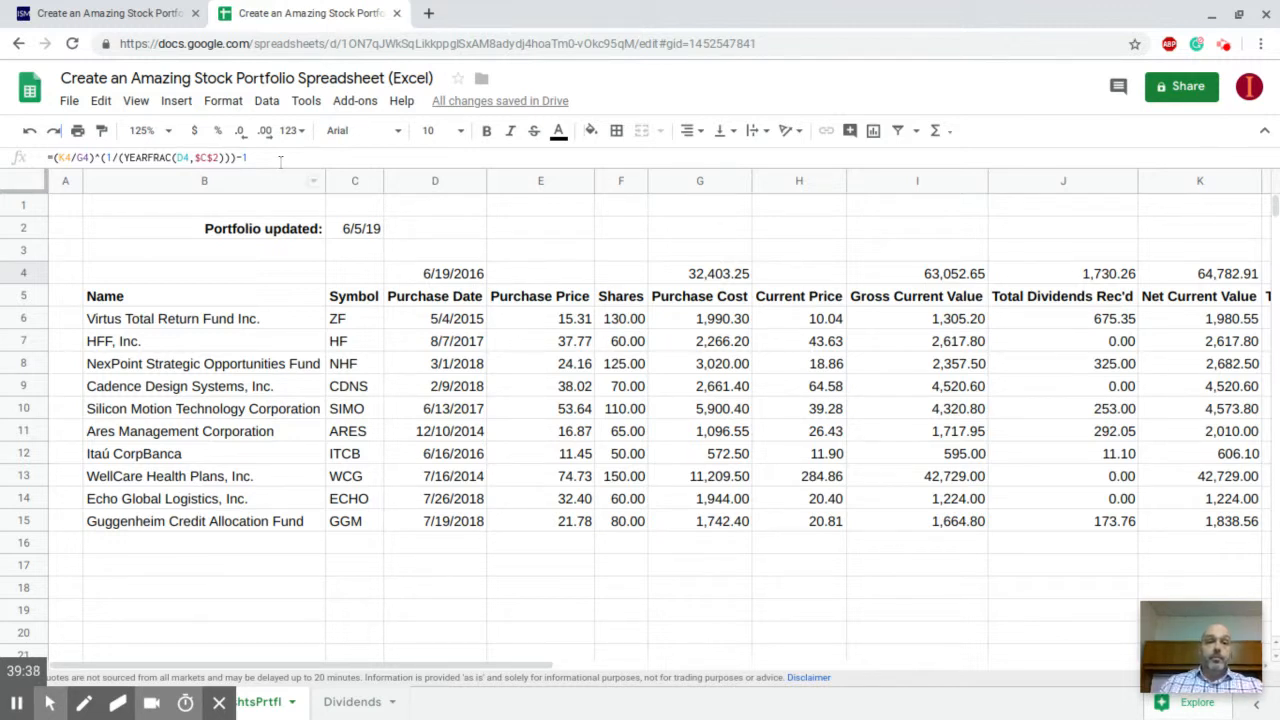
Check the number format applied to D4 without changing it, and compare it with the purchase date in D6.
left_click(217, 106)
left_click(217, 107)
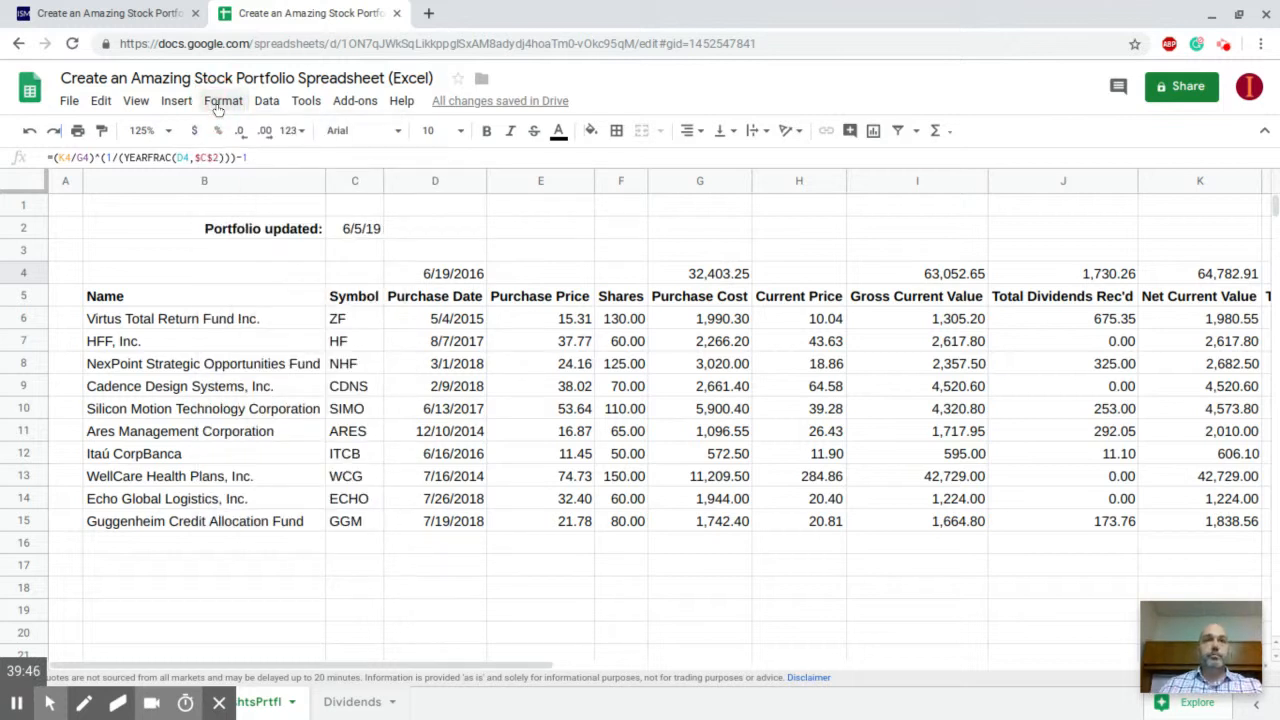
left_click(454, 272)
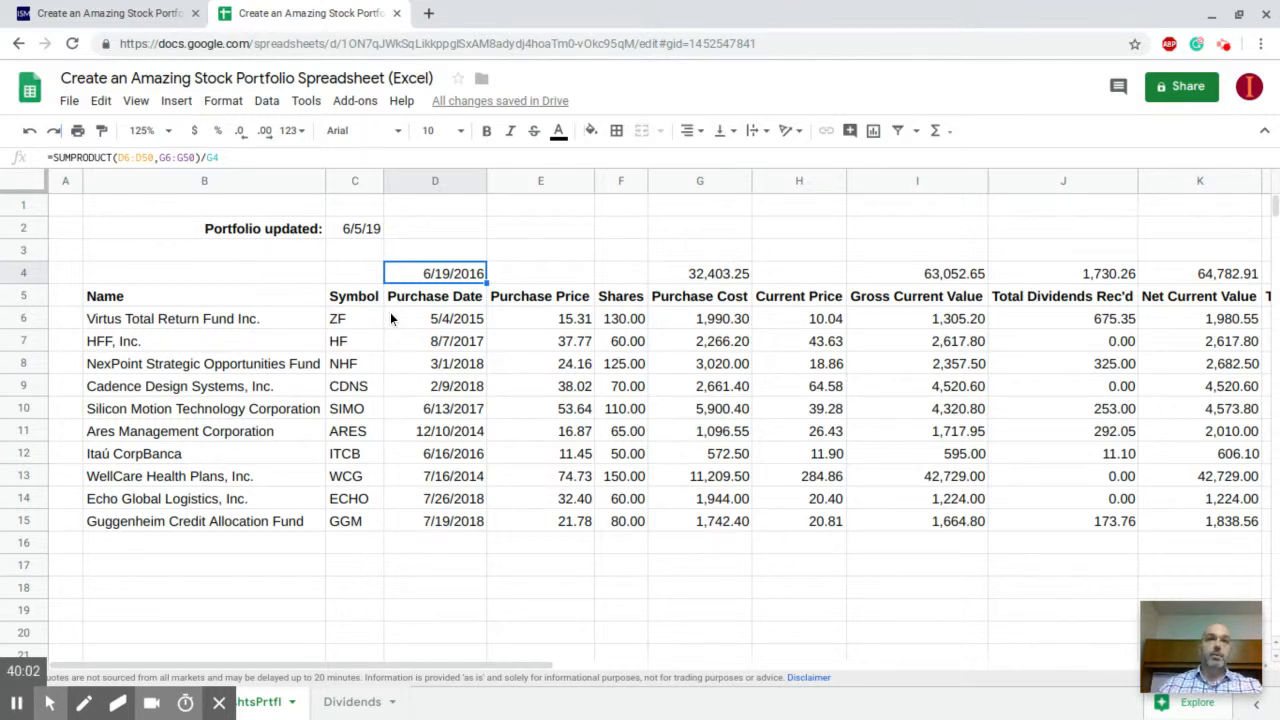
left_click(298, 131)
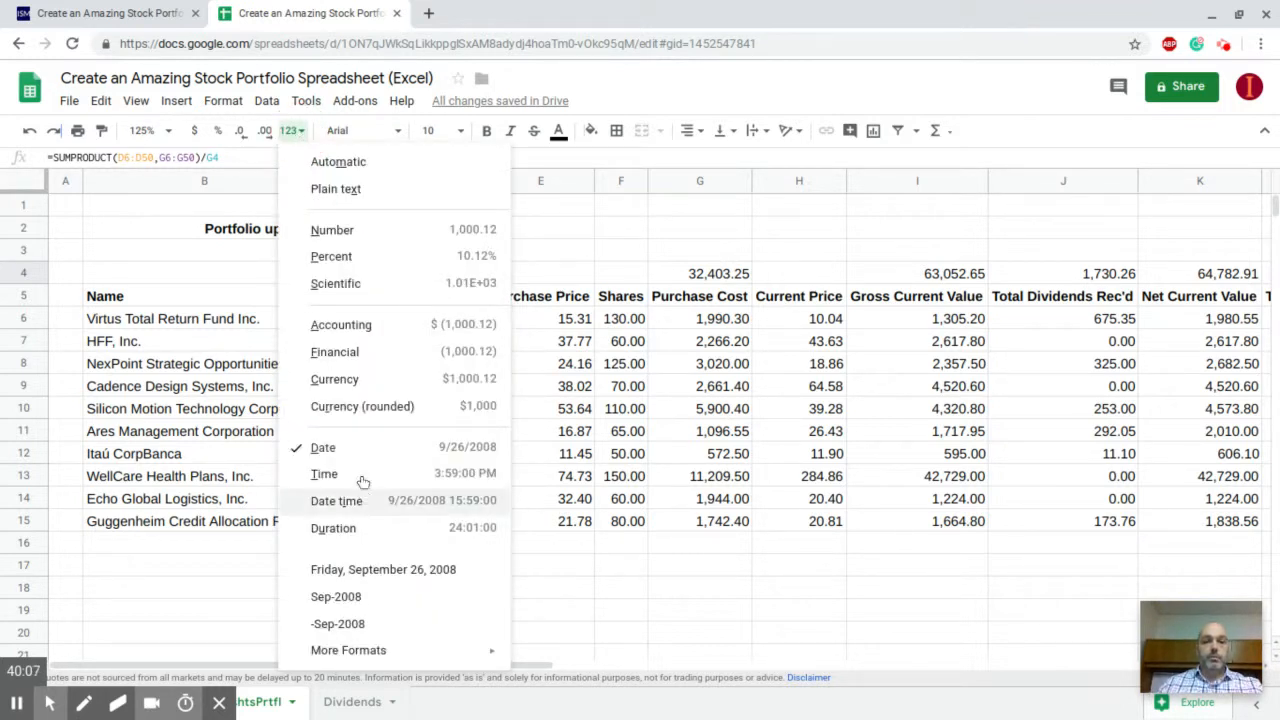
left_click(564, 225)
left_click(470, 318)
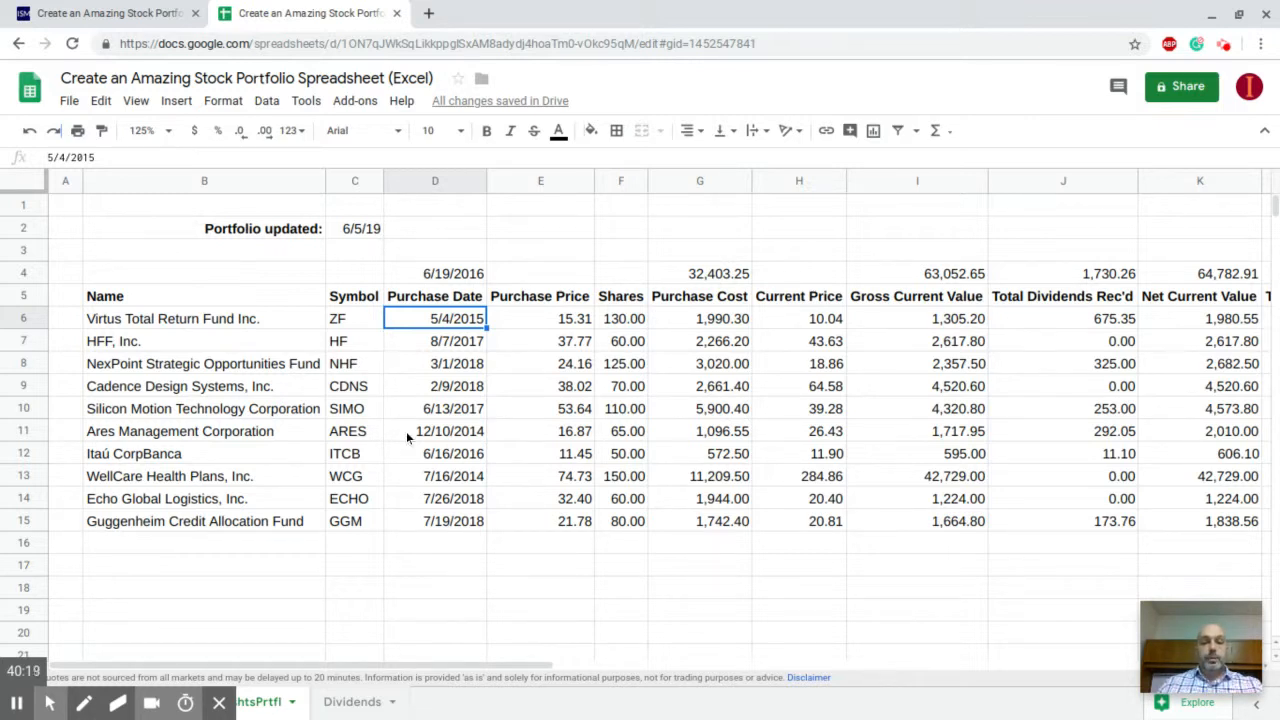
Switch to the formatted Portfolio sheet and check the number format options for the Purchase Cost in G6.
left_click(217, 703)
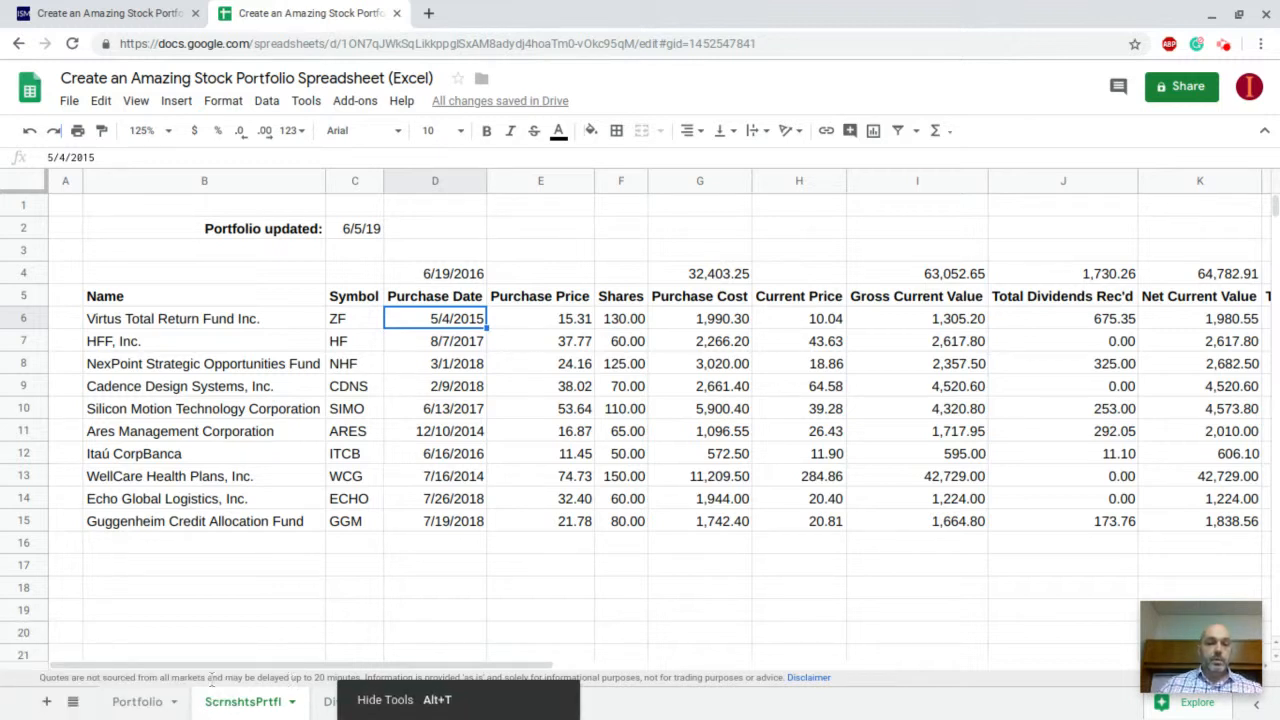
left_click(130, 707)
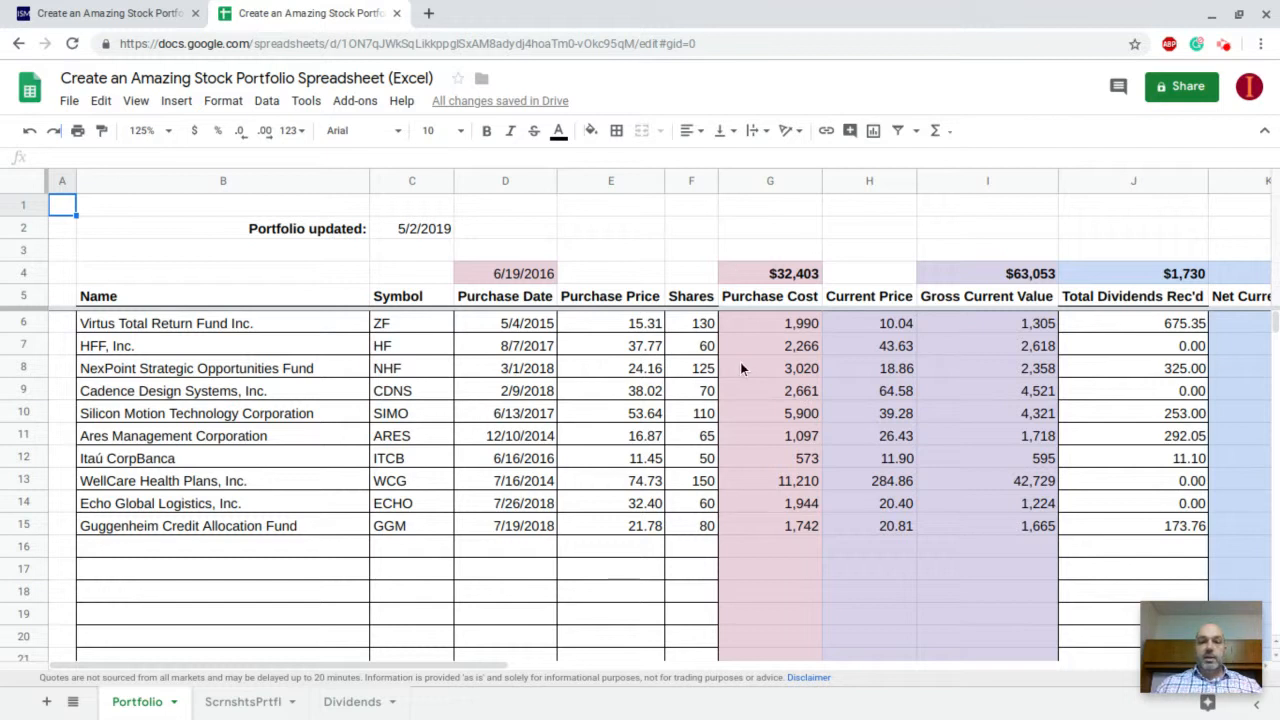
left_click(771, 334)
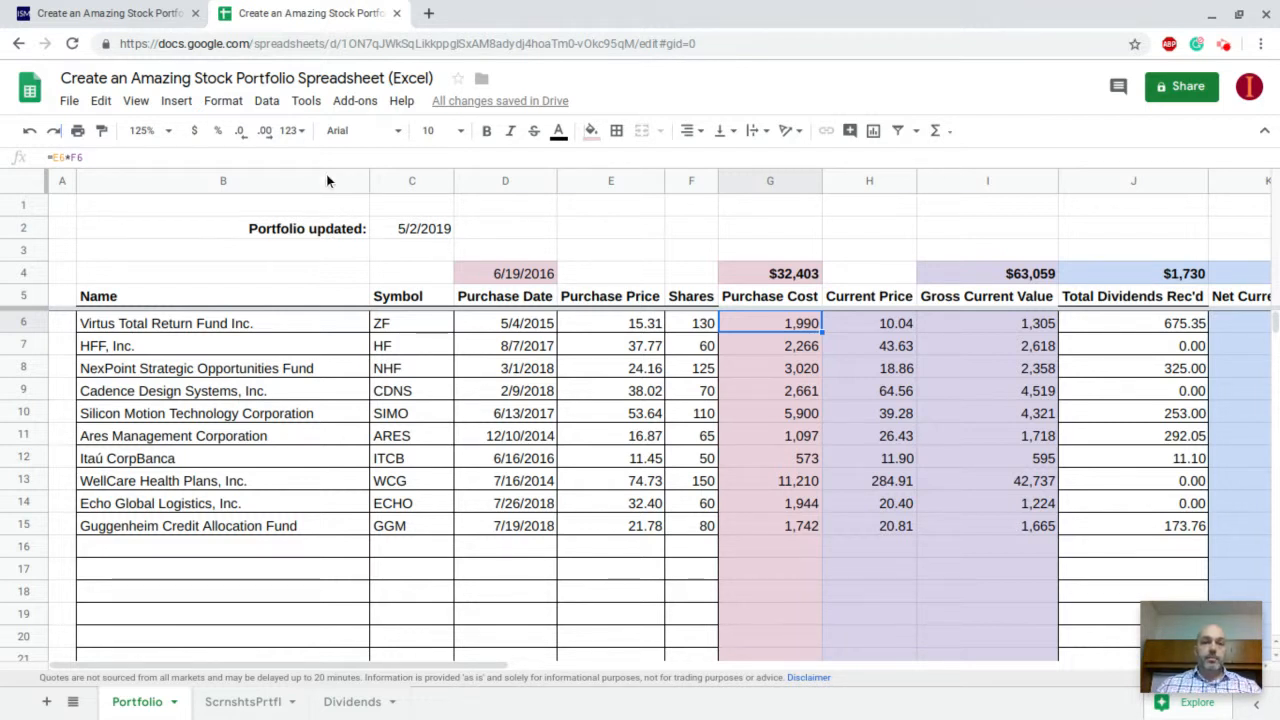
left_click(293, 131)
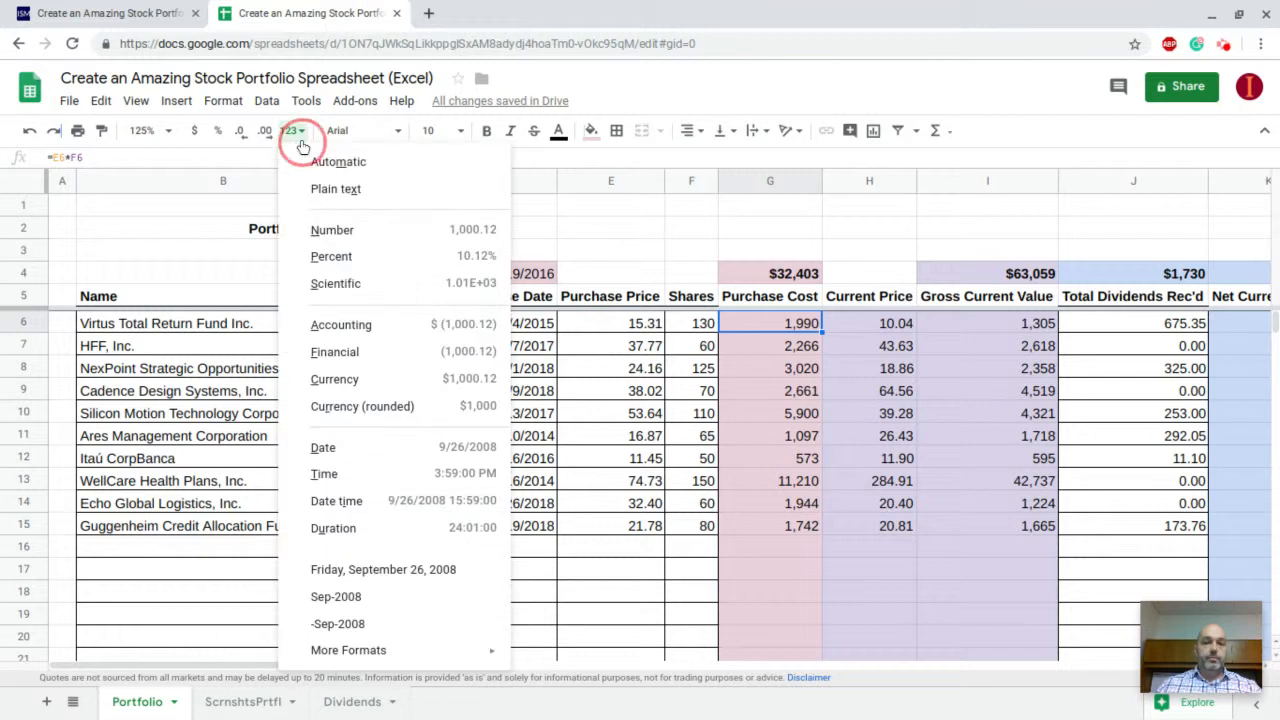
left_click(698, 331)
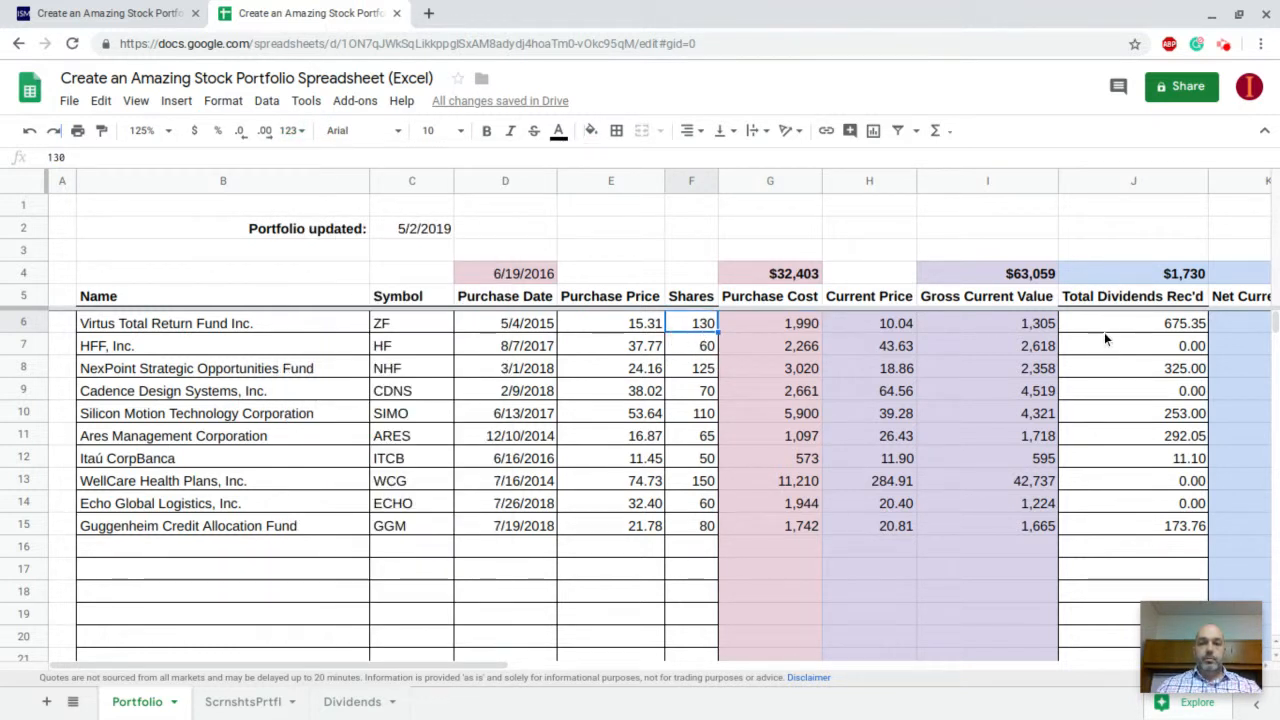
Reduce the Total Dividends Rec'd value in J6 to zero decimal places and restore it to two.
left_click(1104, 327)
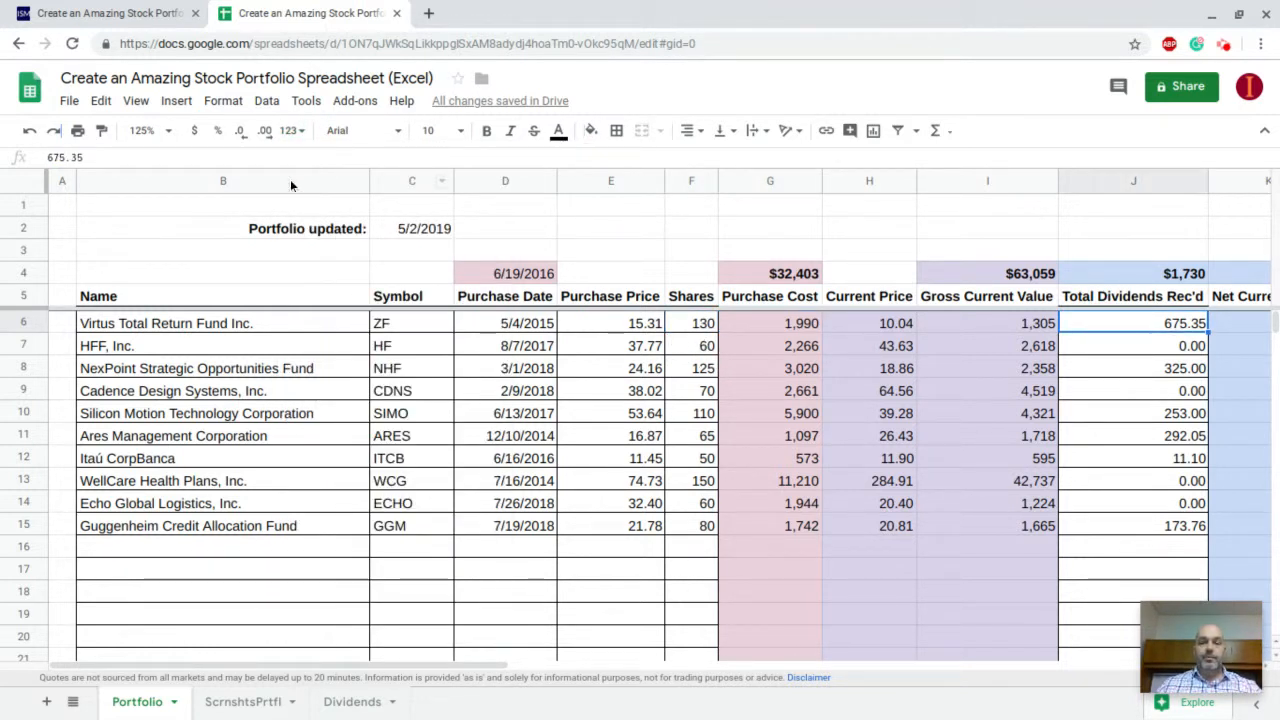
left_click(292, 131)
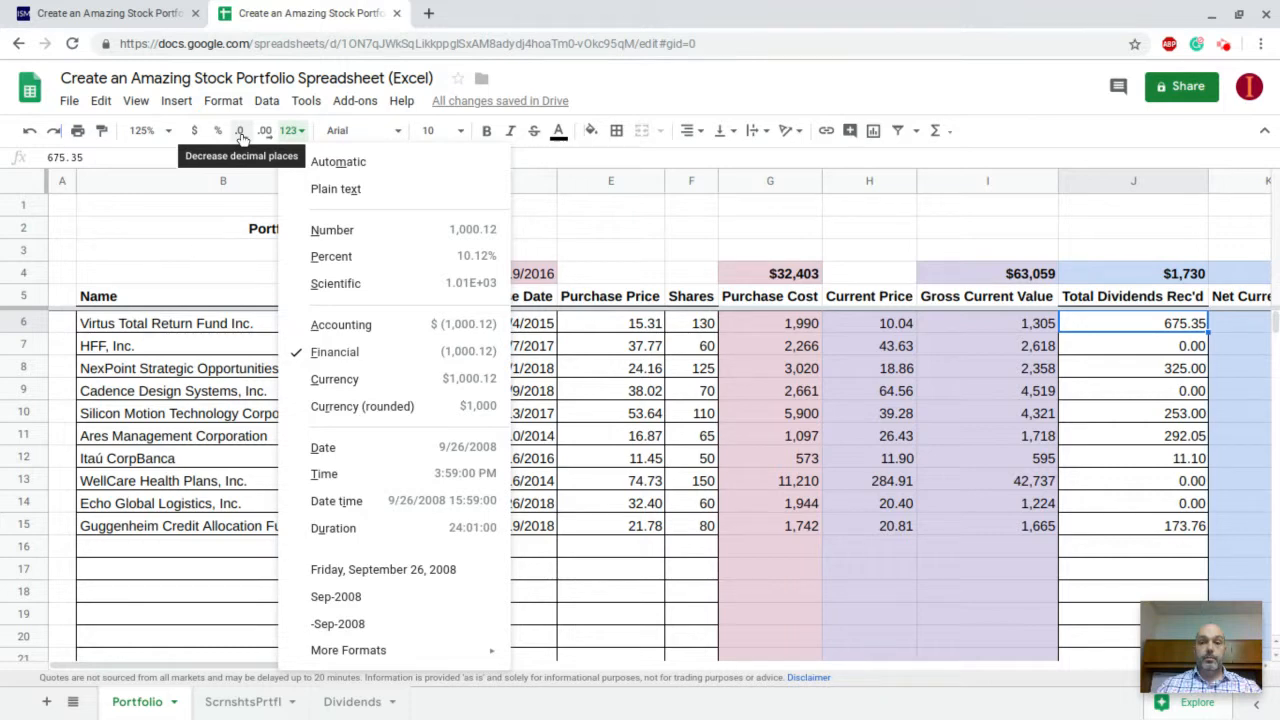
left_click(241, 134)
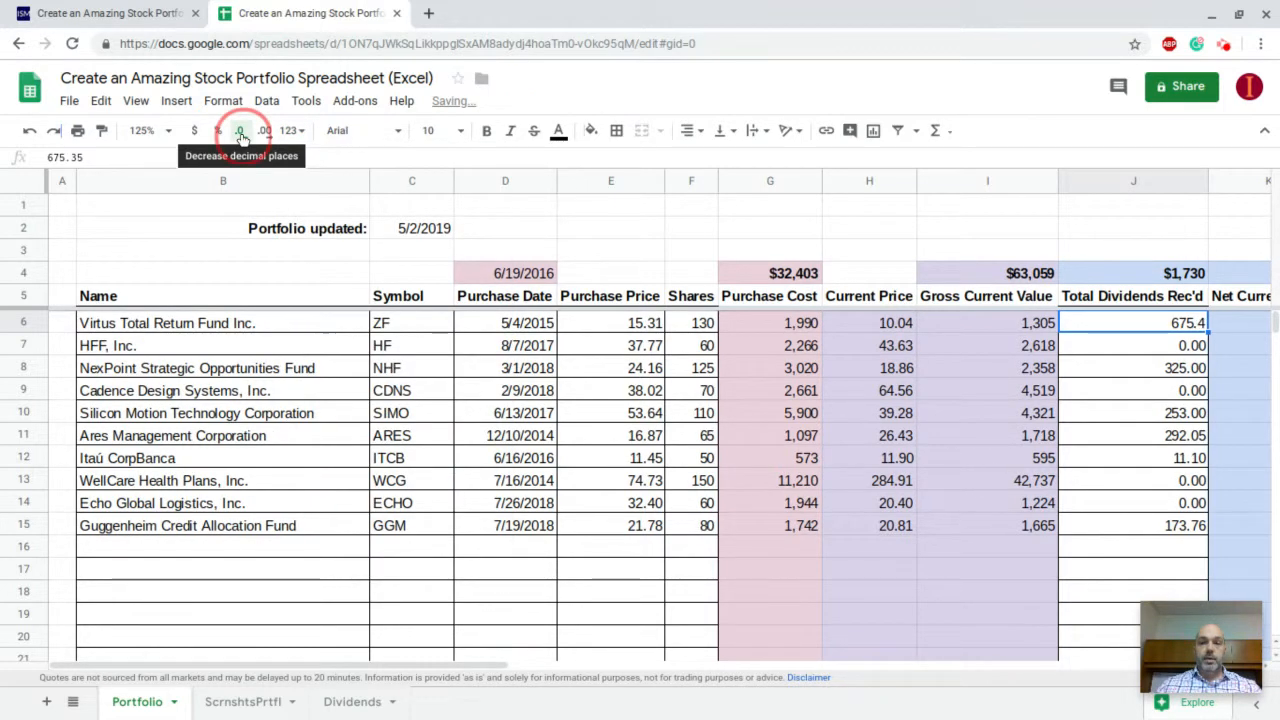
left_click(243, 134)
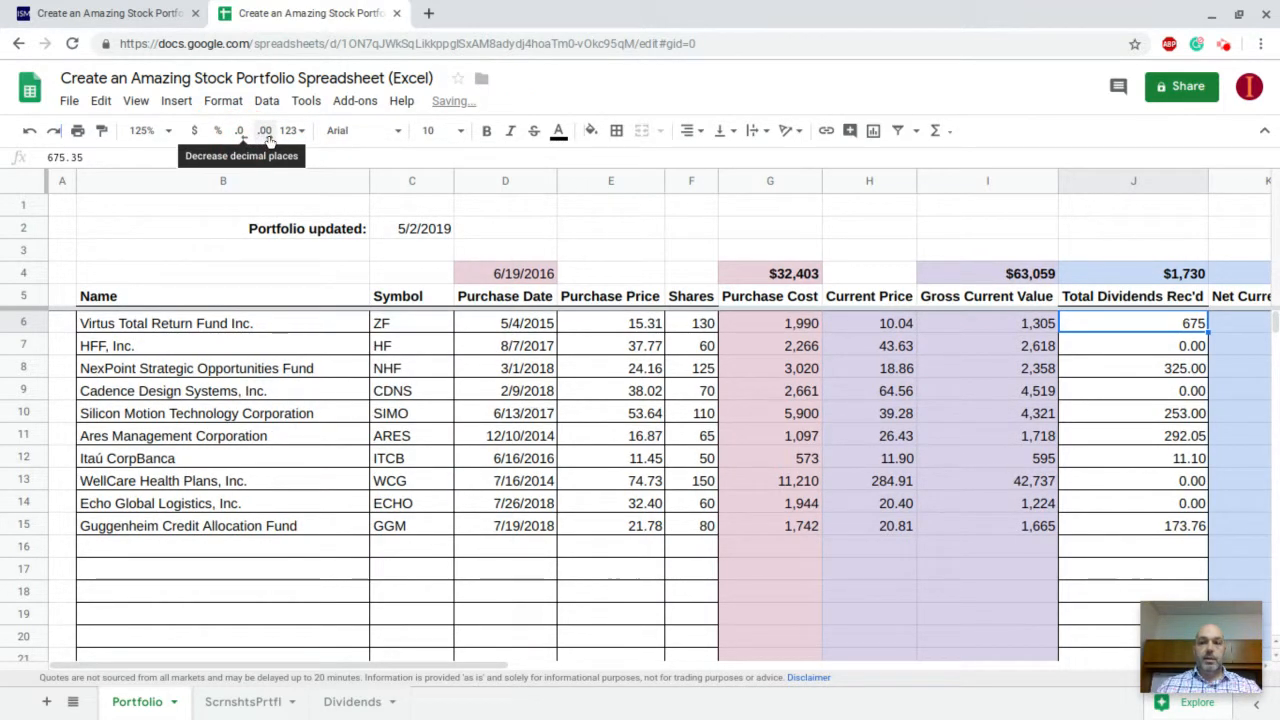
left_click(266, 136)
left_click(266, 134)
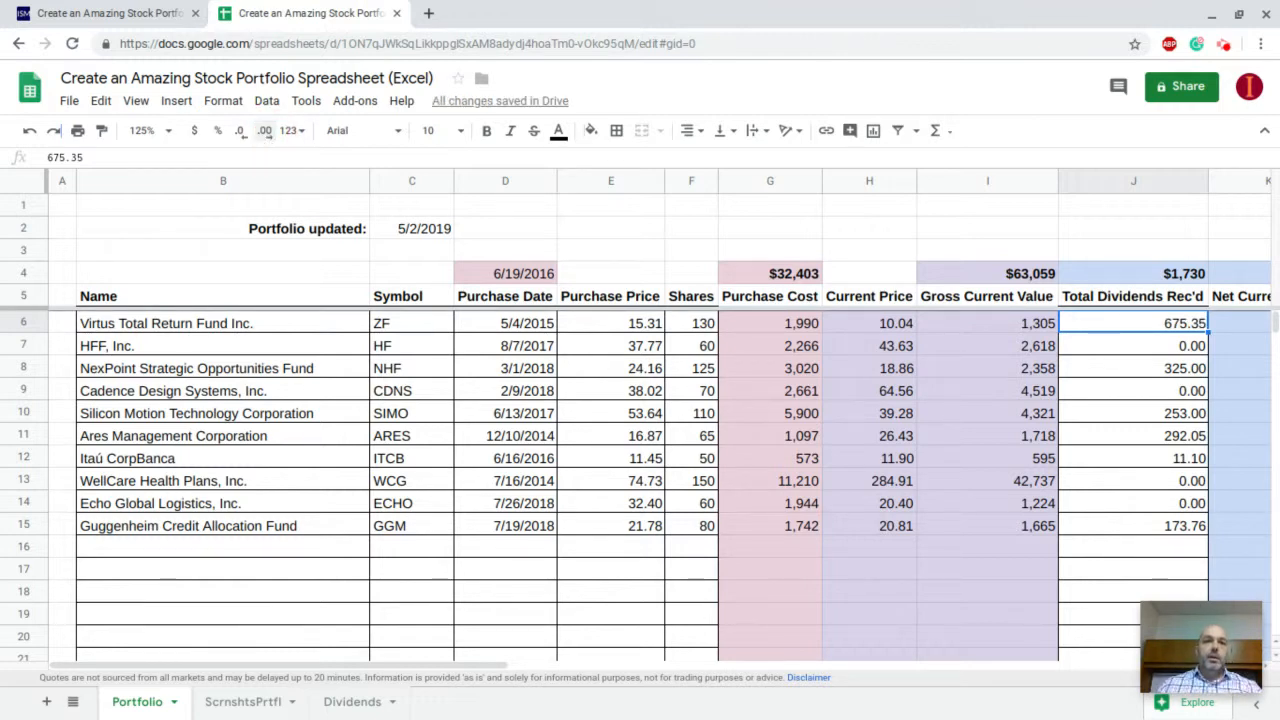
Show the Total Gain/Loss % in M6 with two decimal places and return it to one.
scroll(704, 437, "right", 10)
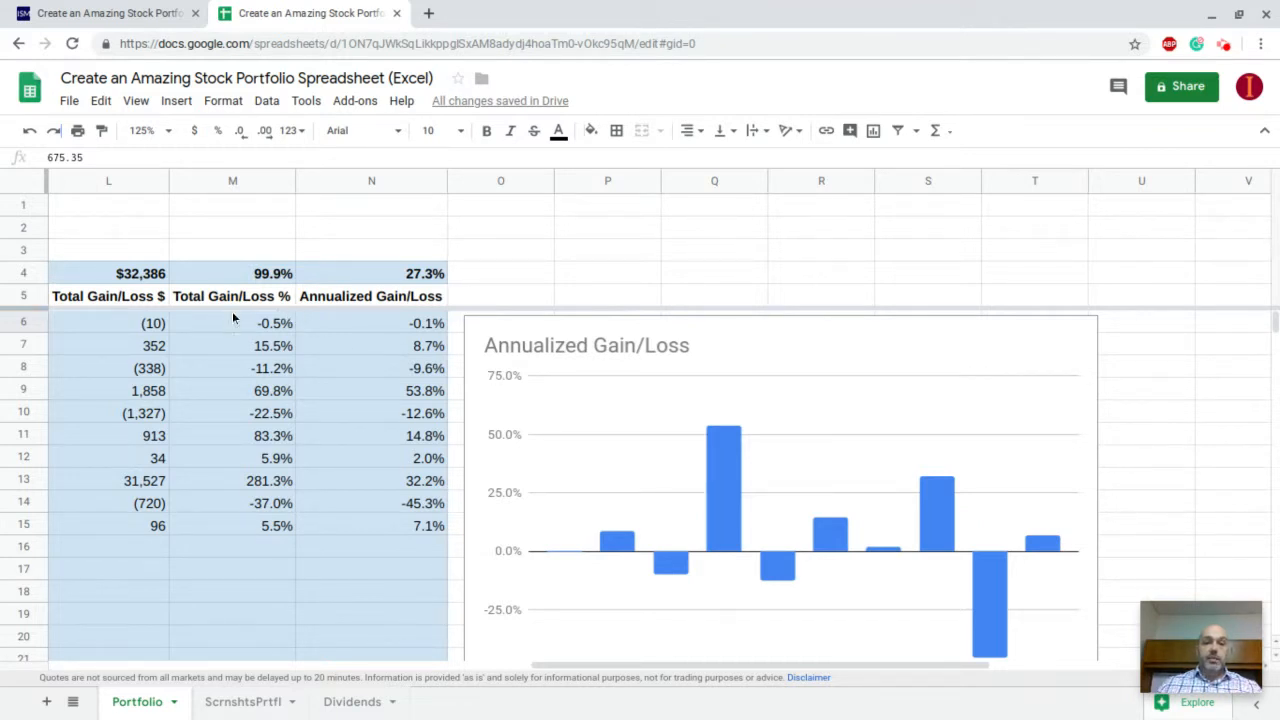
left_click(260, 325)
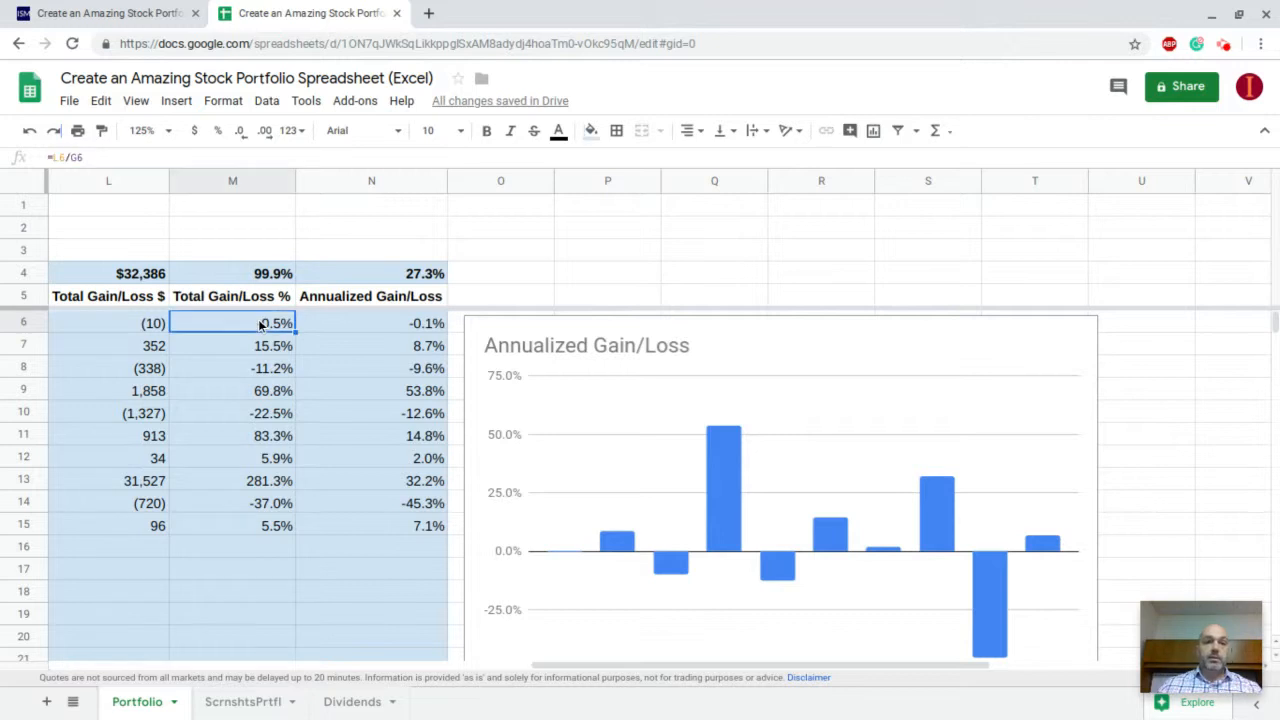
left_click(293, 131)
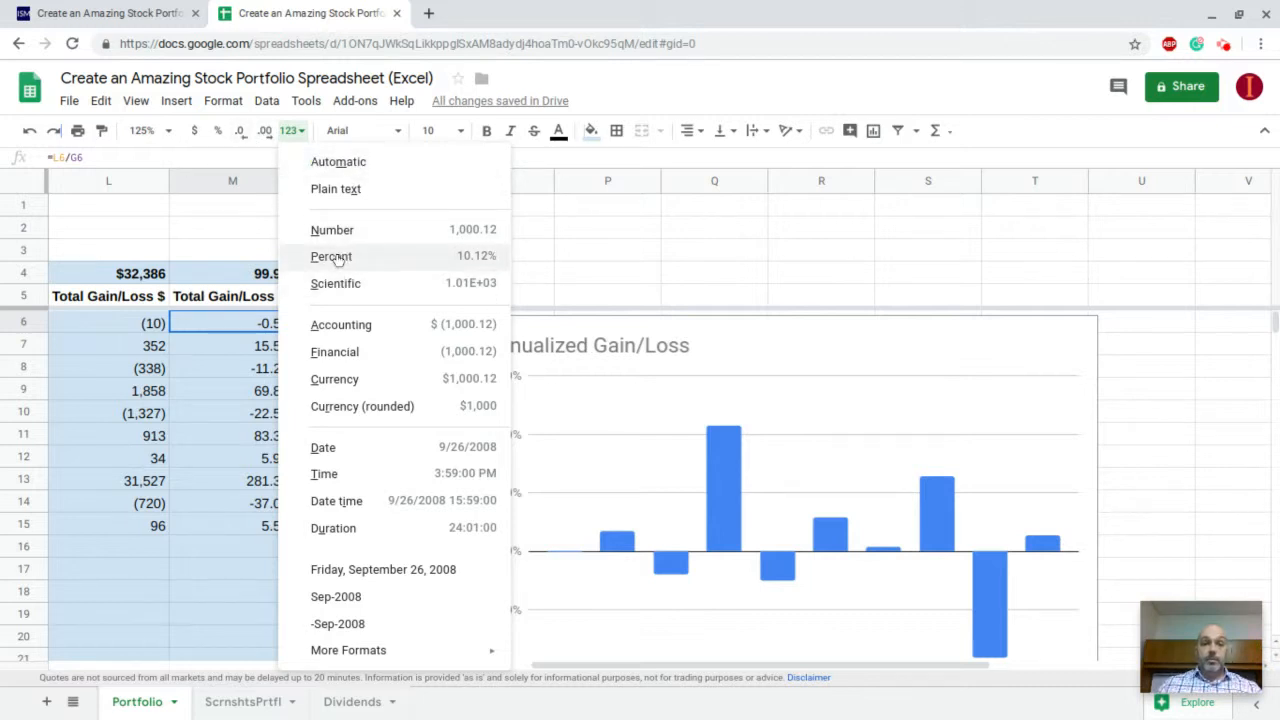
left_click(293, 131)
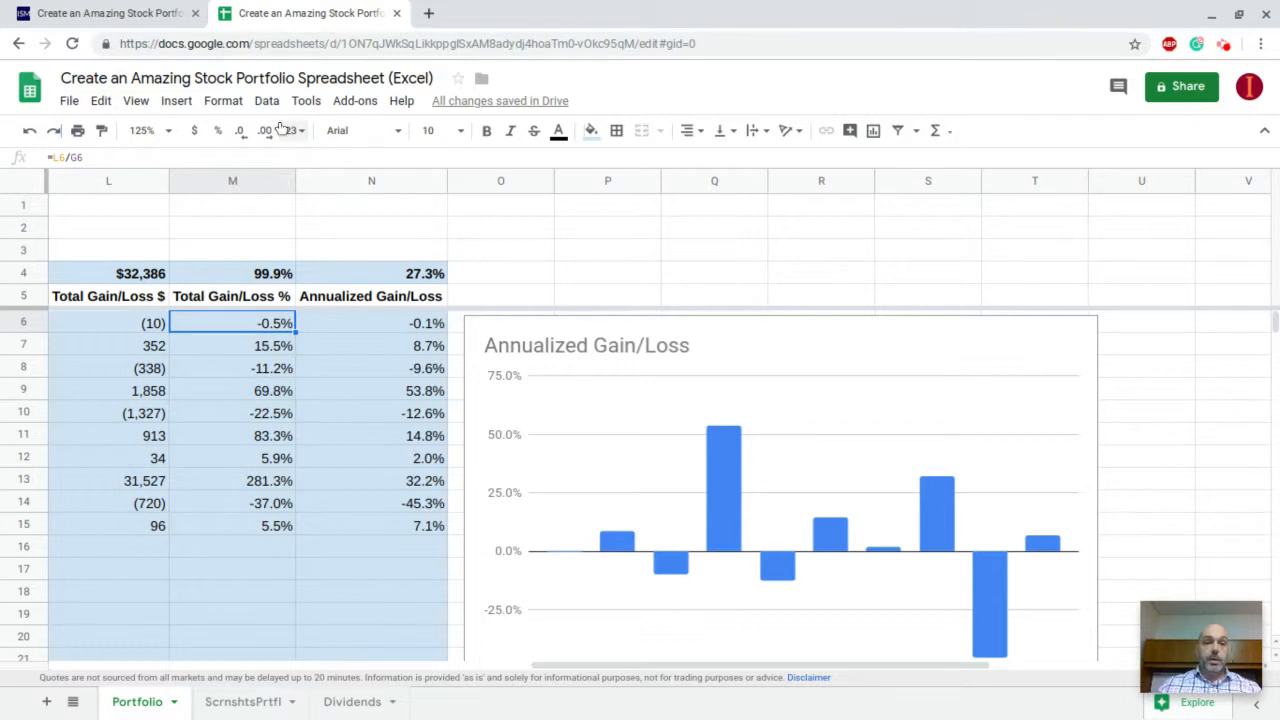
left_click(265, 131)
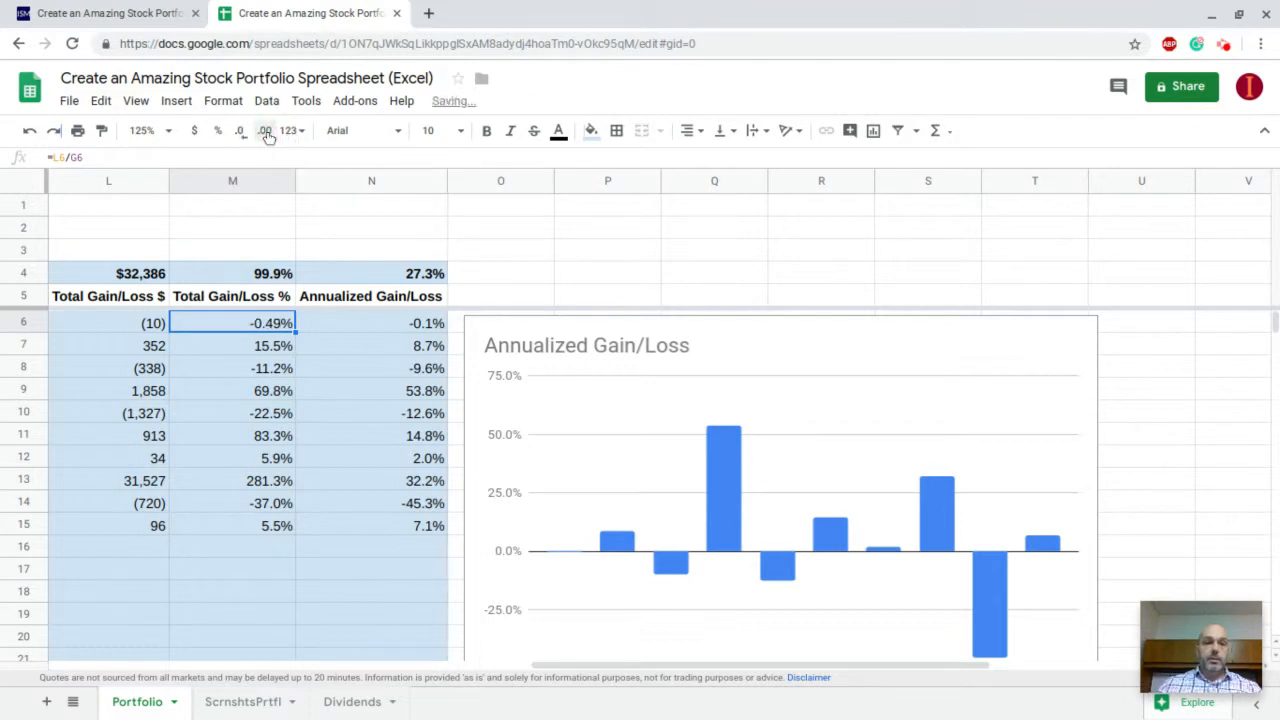
left_click(241, 131)
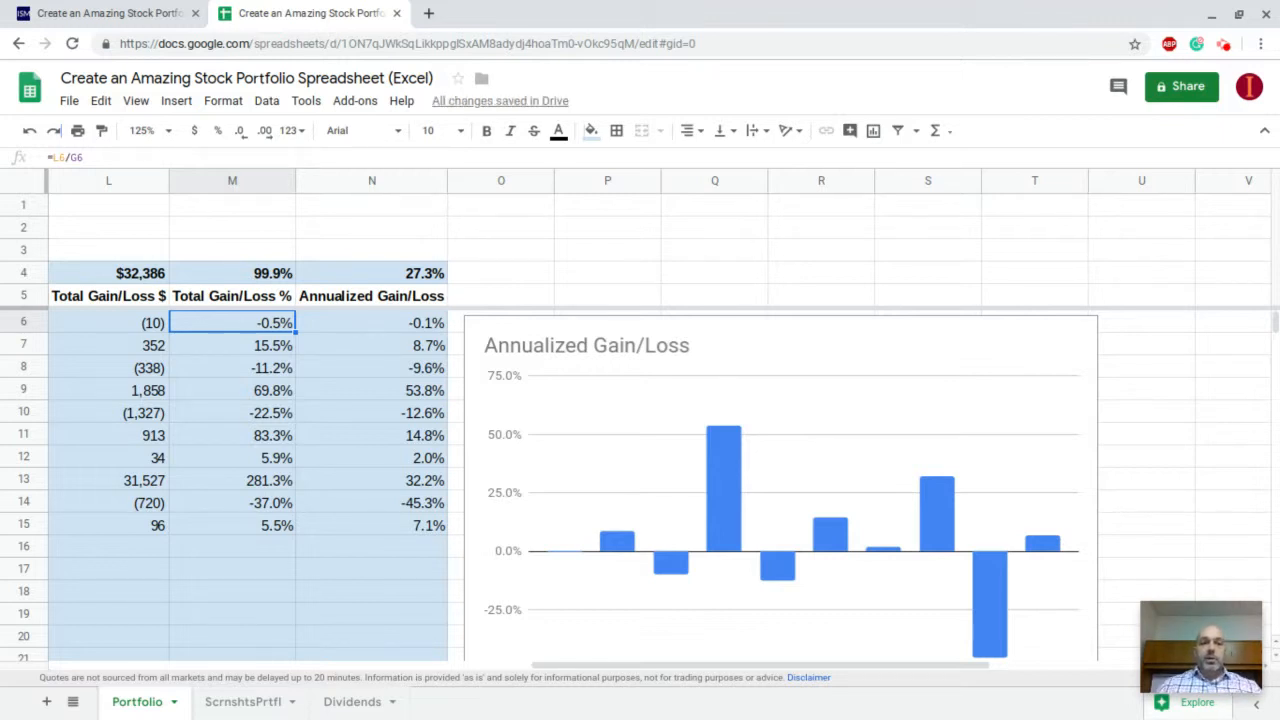
Review the available cell formatting options, such as conditional formatting and alternating colors, without applying any.
left_click(318, 298)
scroll(318, 298, "left", 10)
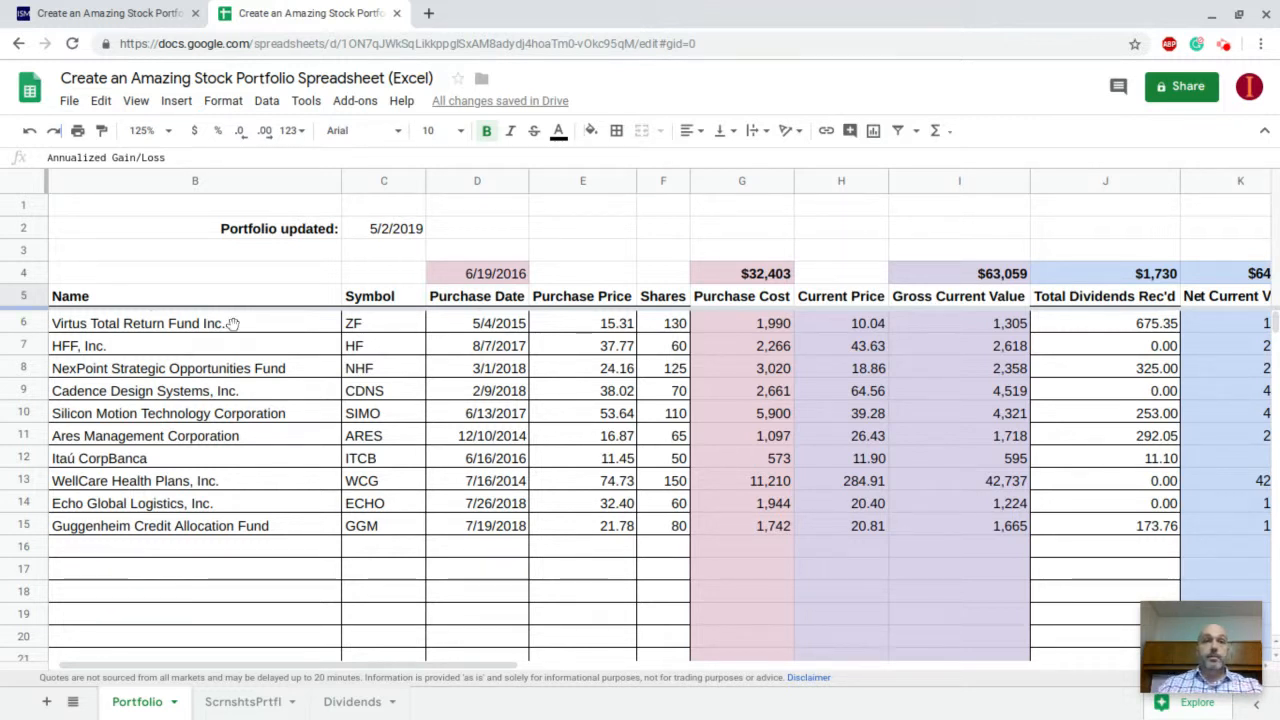
left_click(222, 103)
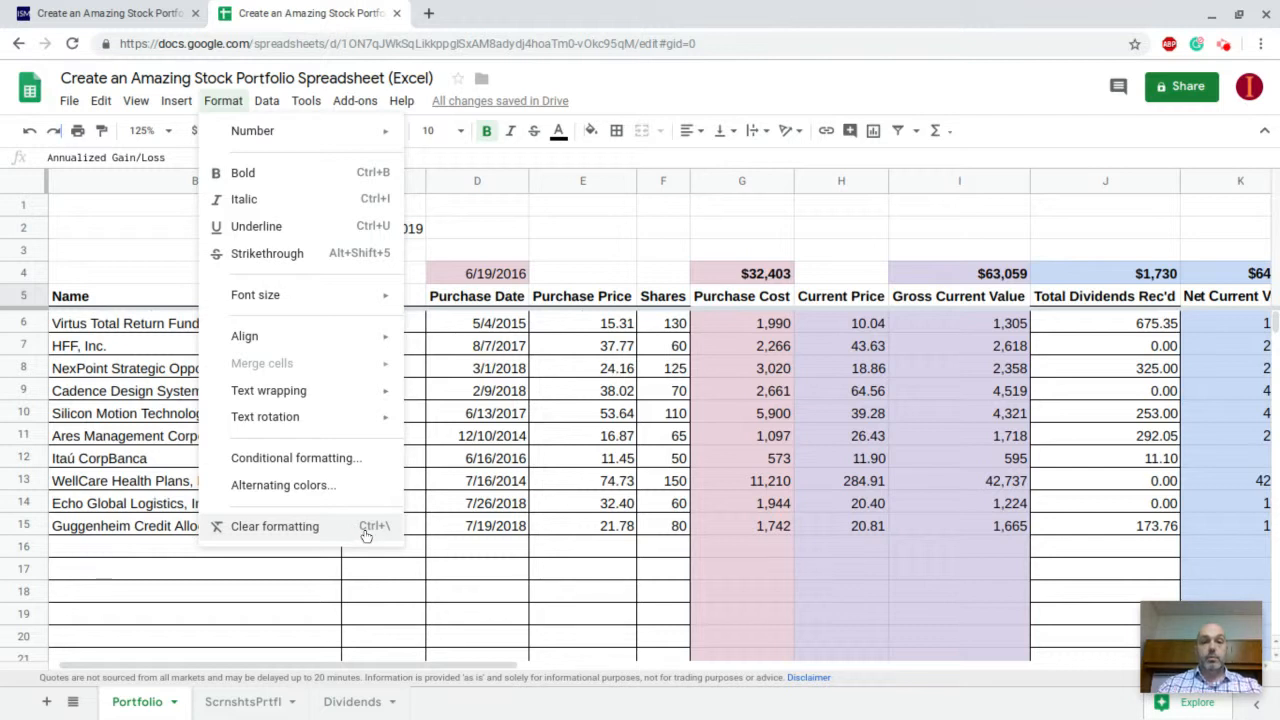
left_click(668, 479)
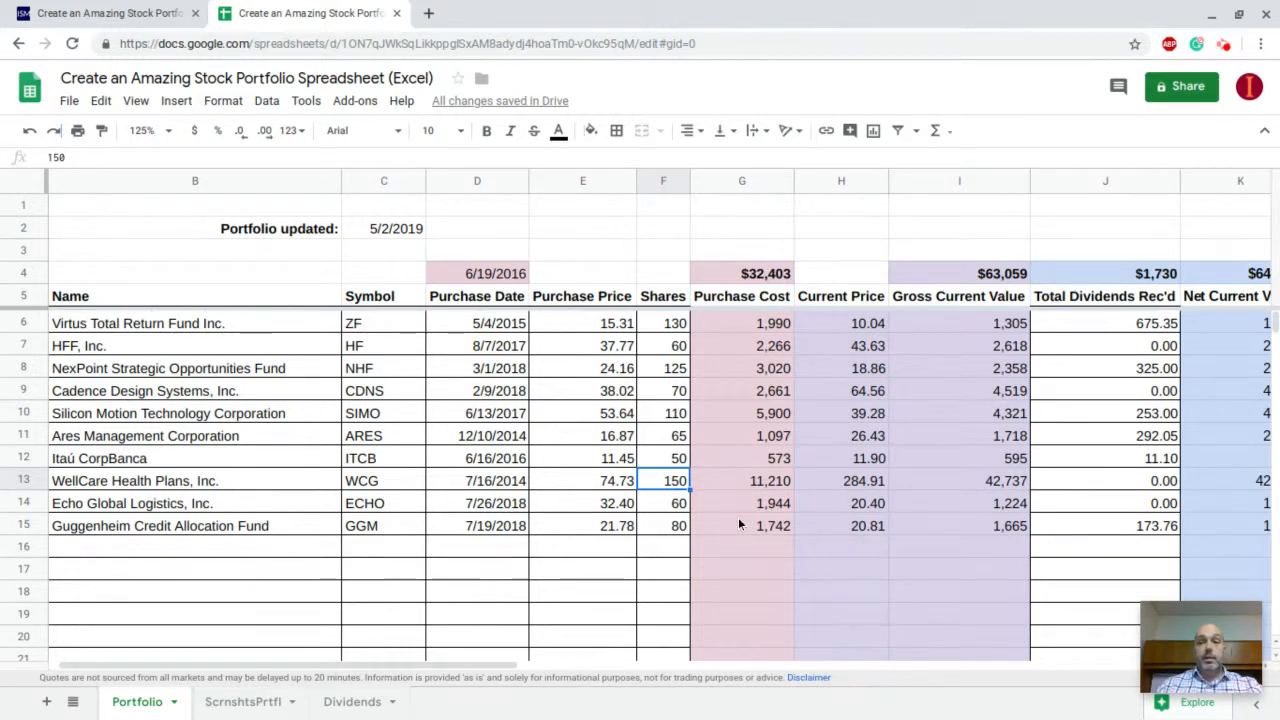
Look over the Portfolio sheet's color-coded columns and its Annualized Gain/Loss and Net Current Value charts.
scroll(738, 517, "right", 2)
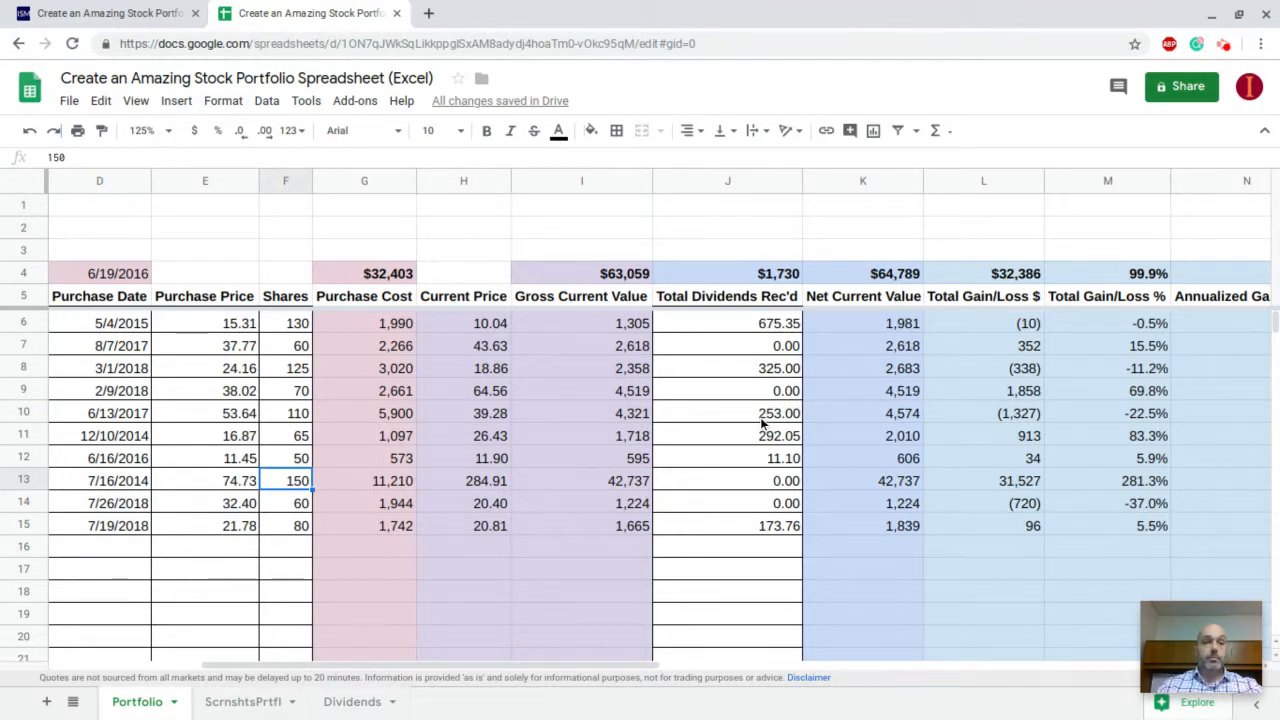
scroll(760, 422, "left", 5)
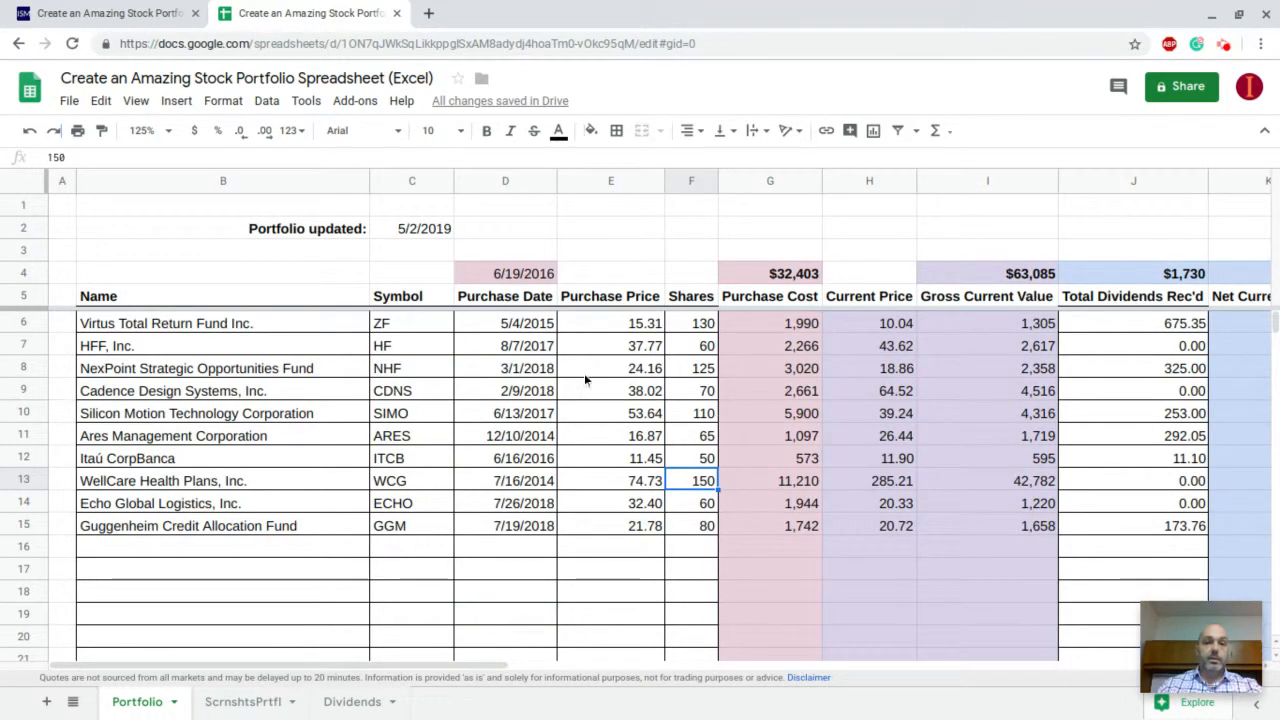
scroll(634, 450, "right", 5)
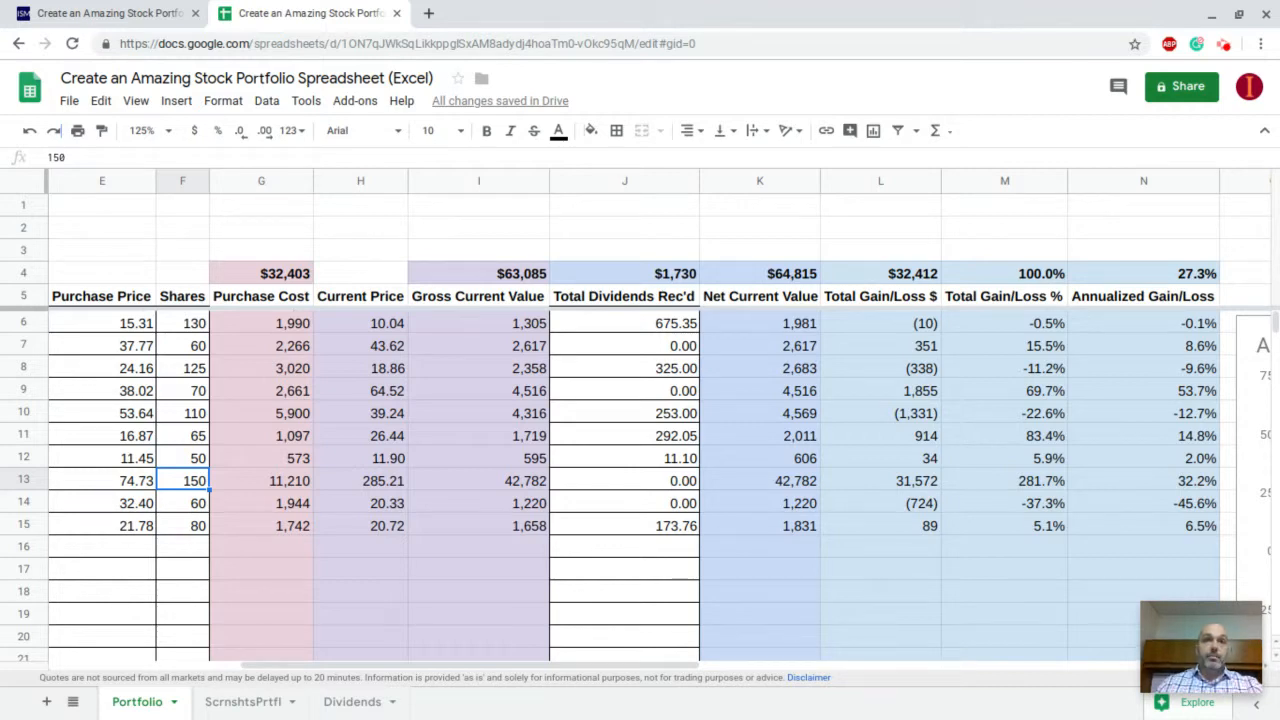
scroll(640, 420, "right", 6)
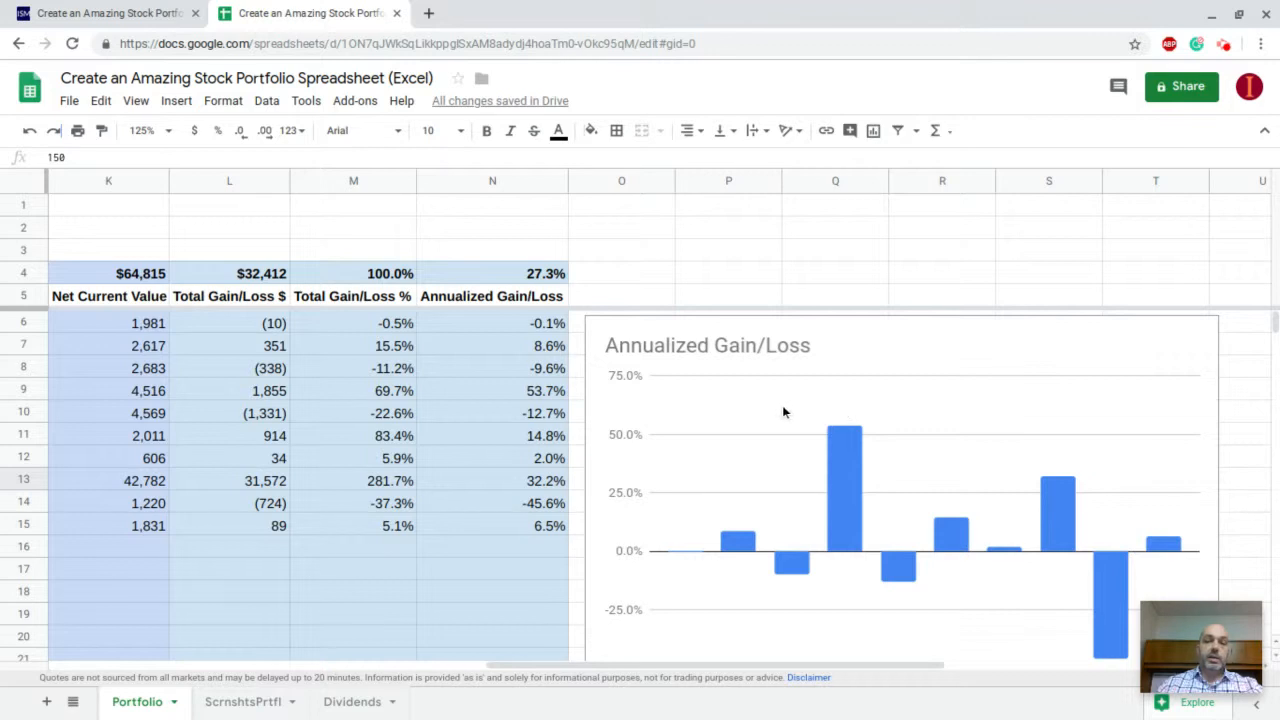
scroll(782, 405, "down", 5)
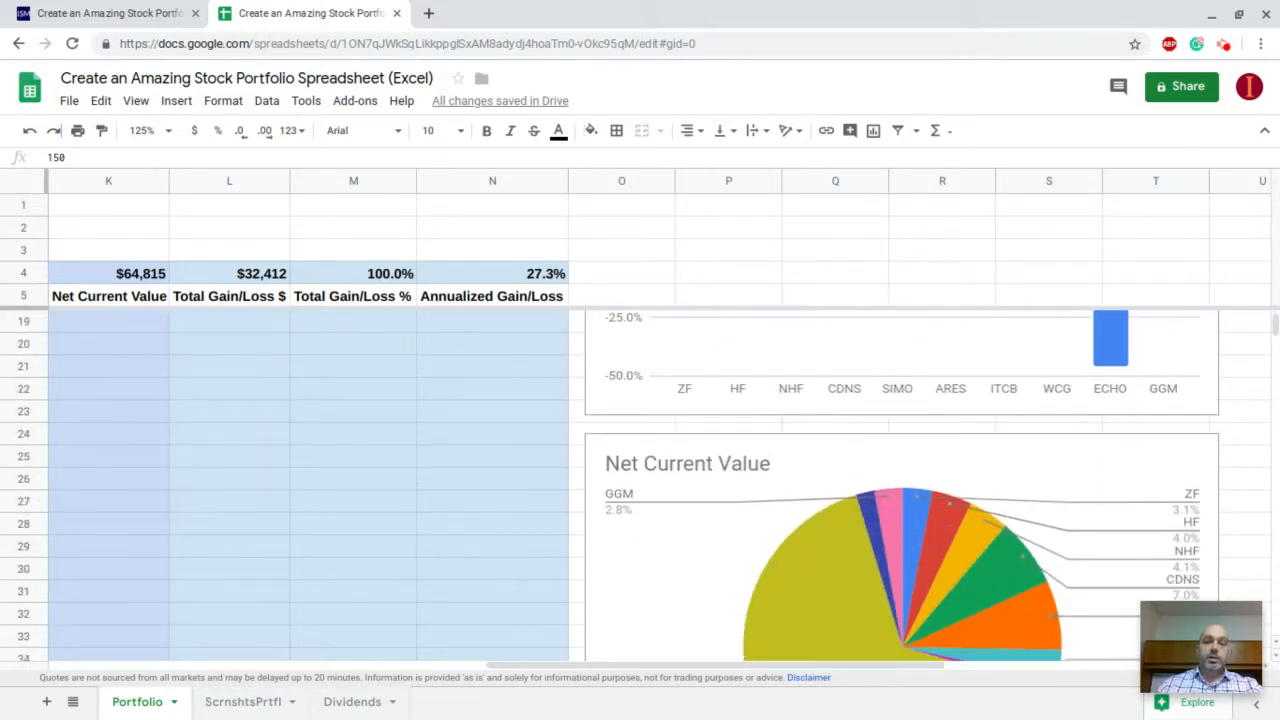
Compare the holdings' bars in the Annualized Gain/Loss chart with their slices in the Net Current Value pie chart.
scroll(782, 405, "up", 4)
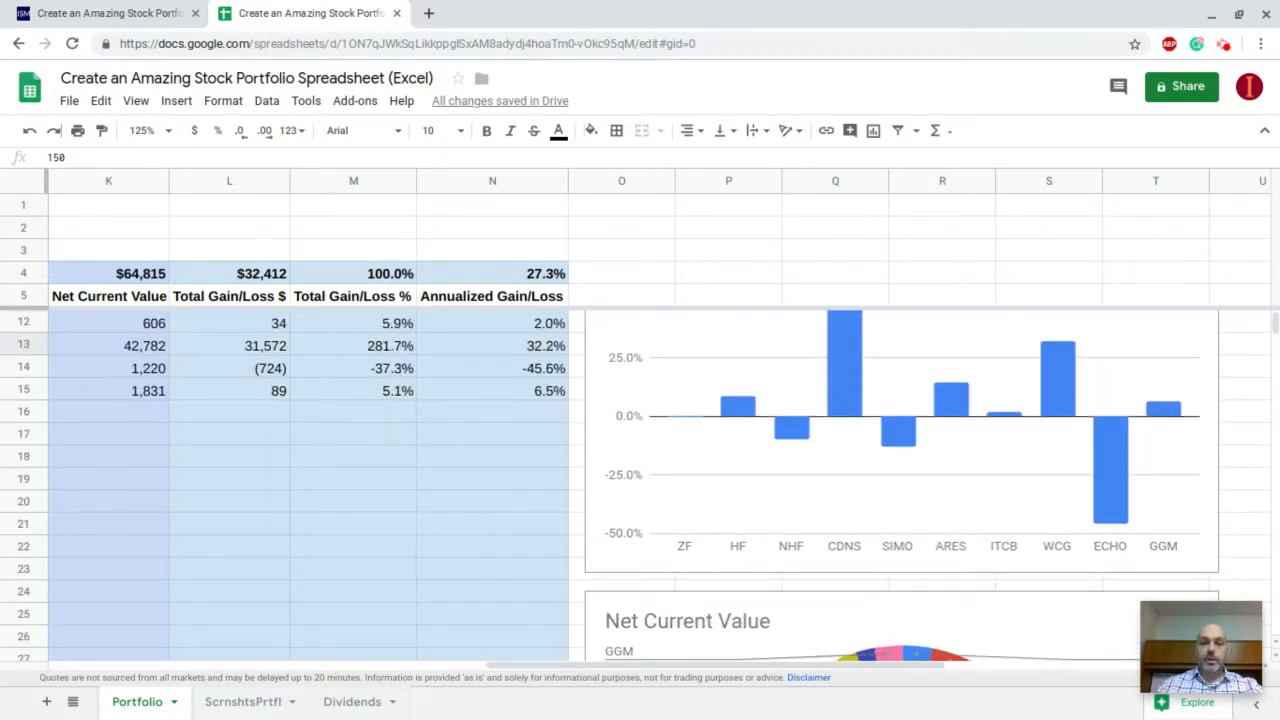
scroll(782, 405, "up", 3)
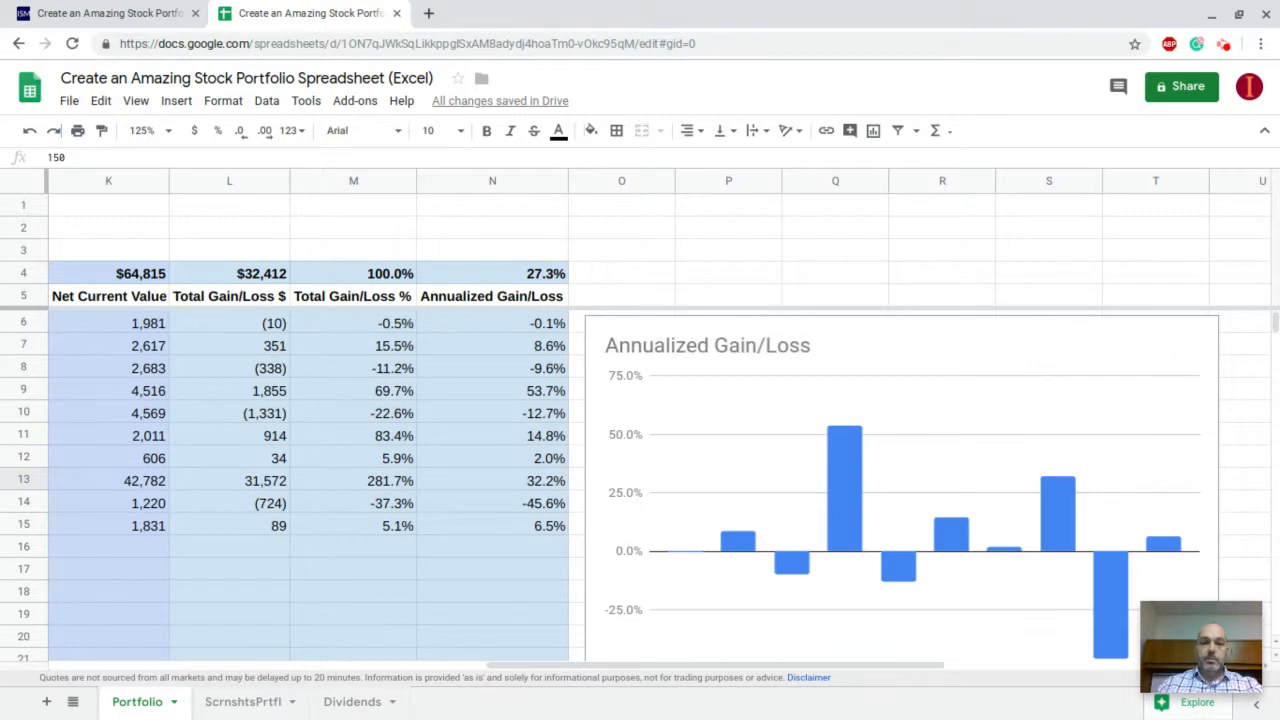
scroll(782, 405, "down", 5)
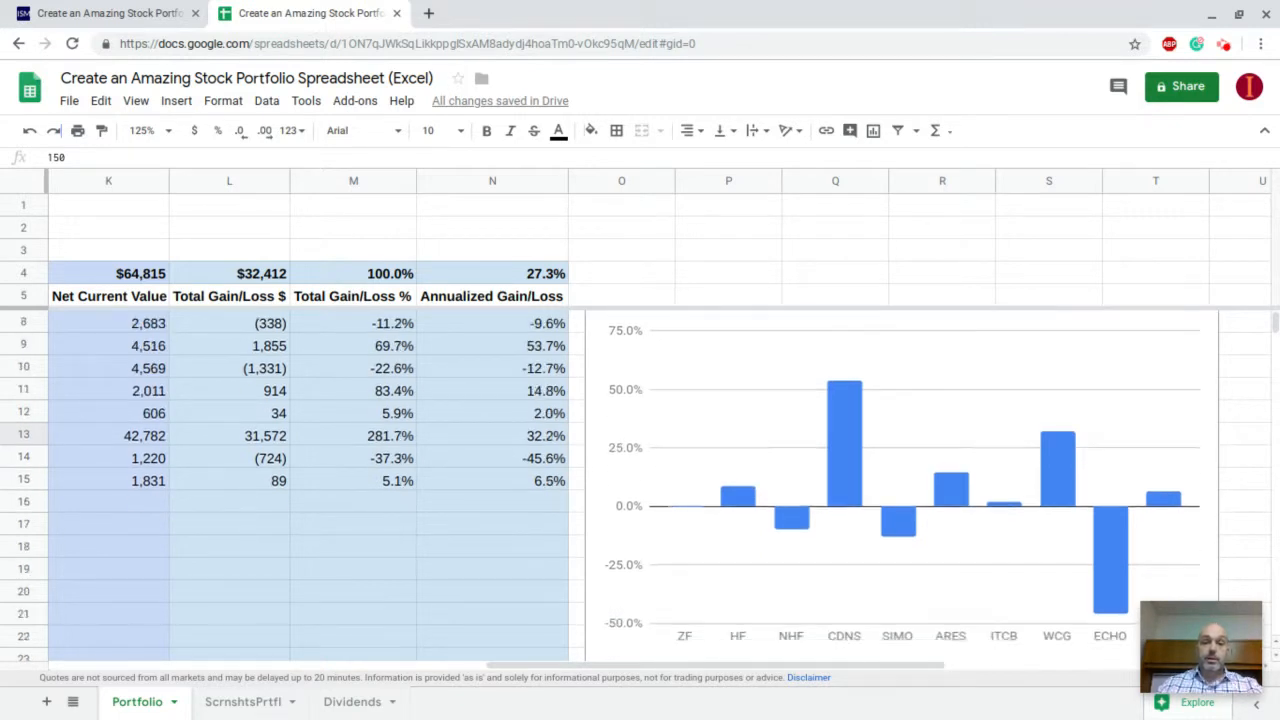
scroll(619, 487, "down", 2)
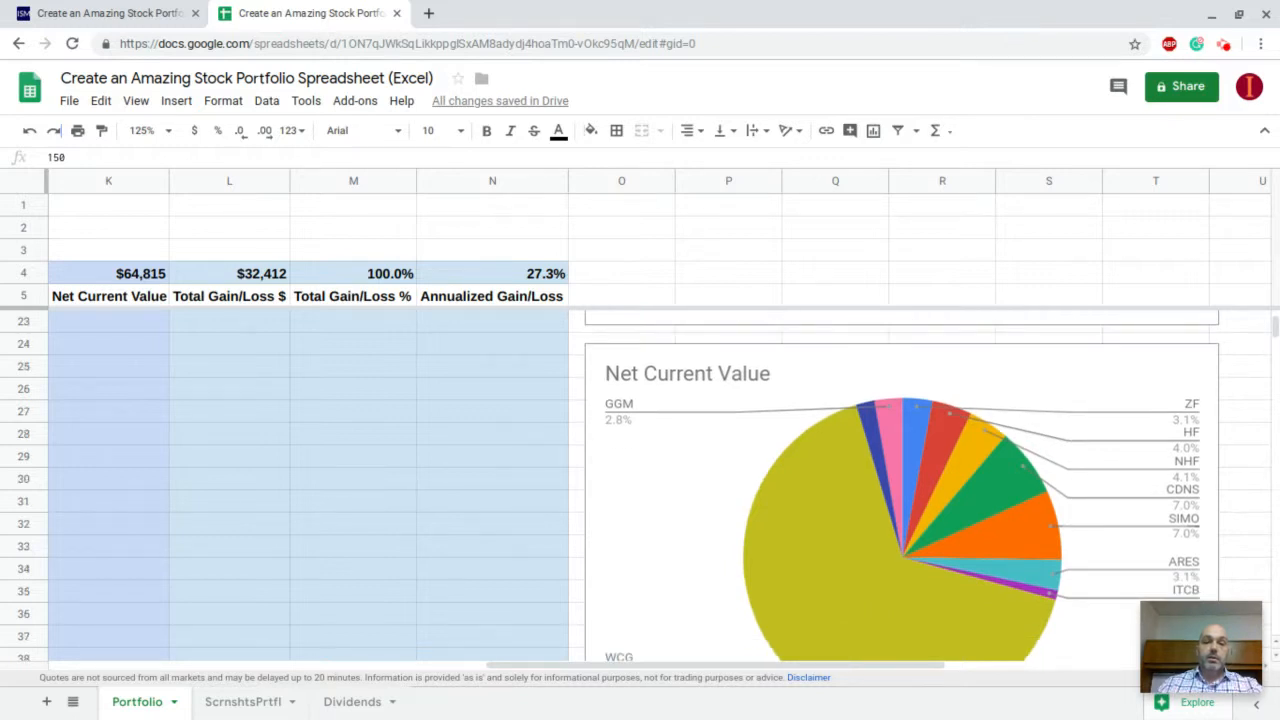
scroll(640, 485, "down", 1)
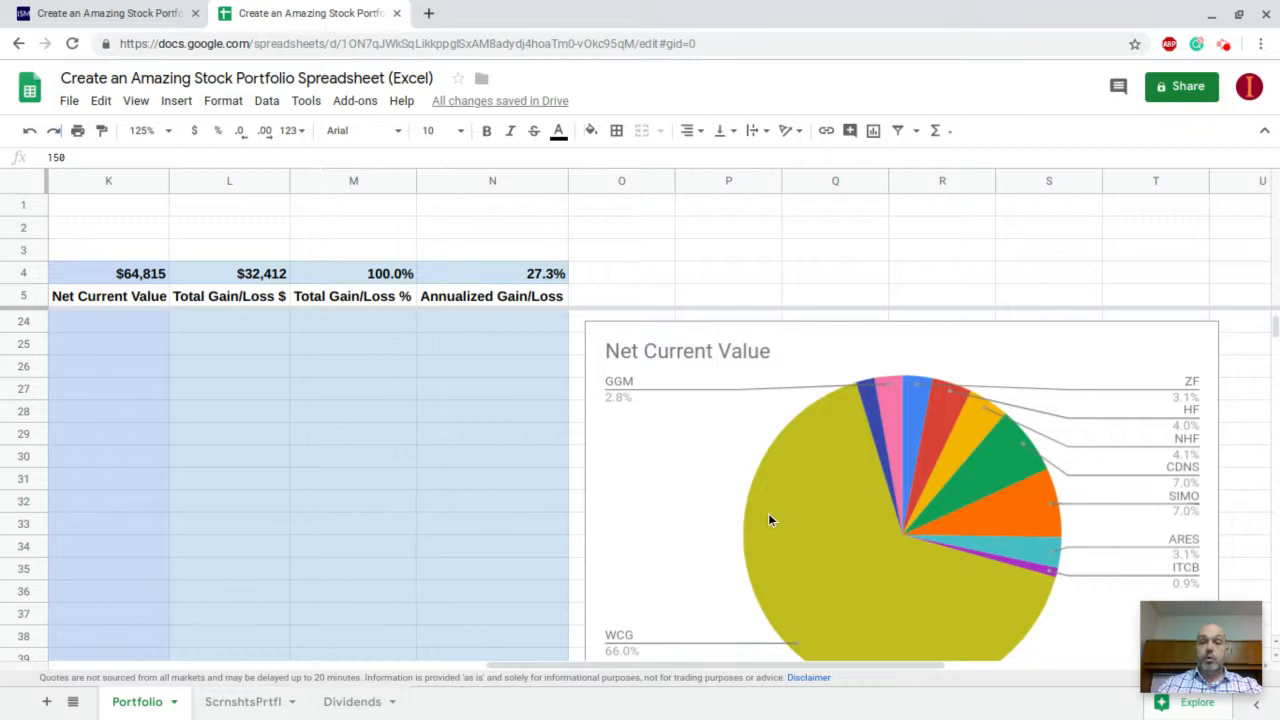
scroll(770, 519, "down", 1)
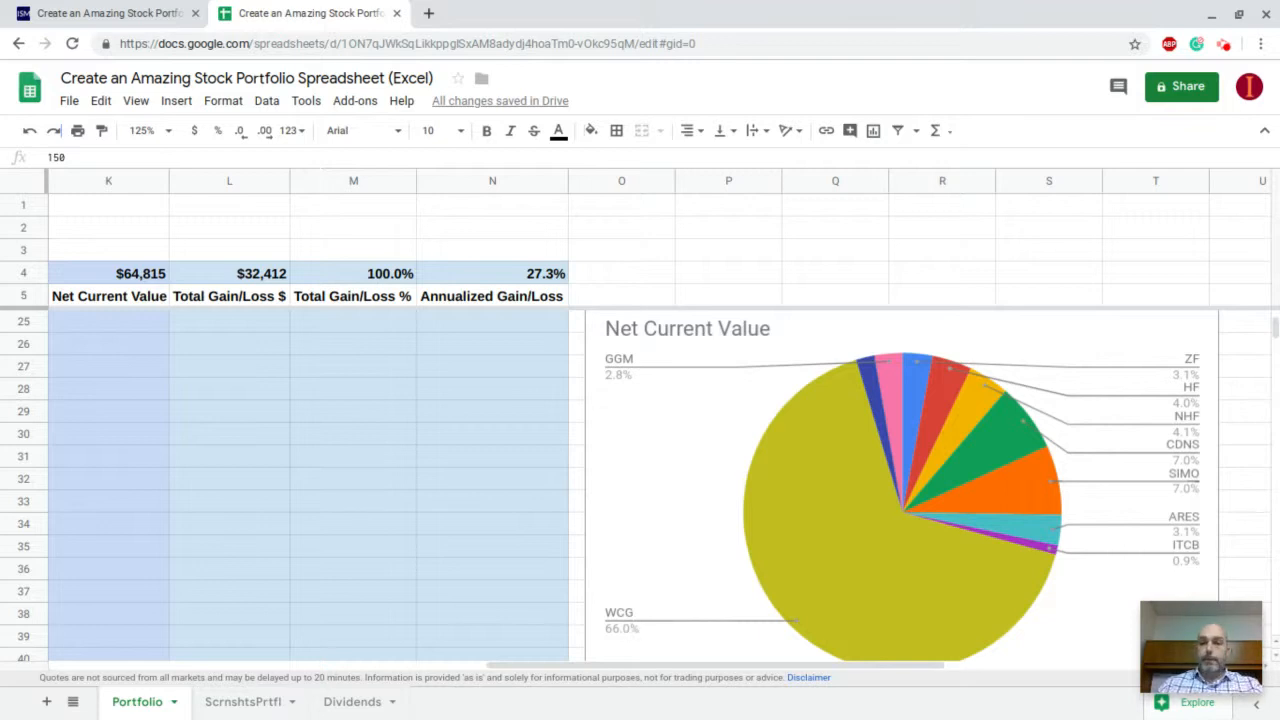
scroll(619, 486, "up", 3)
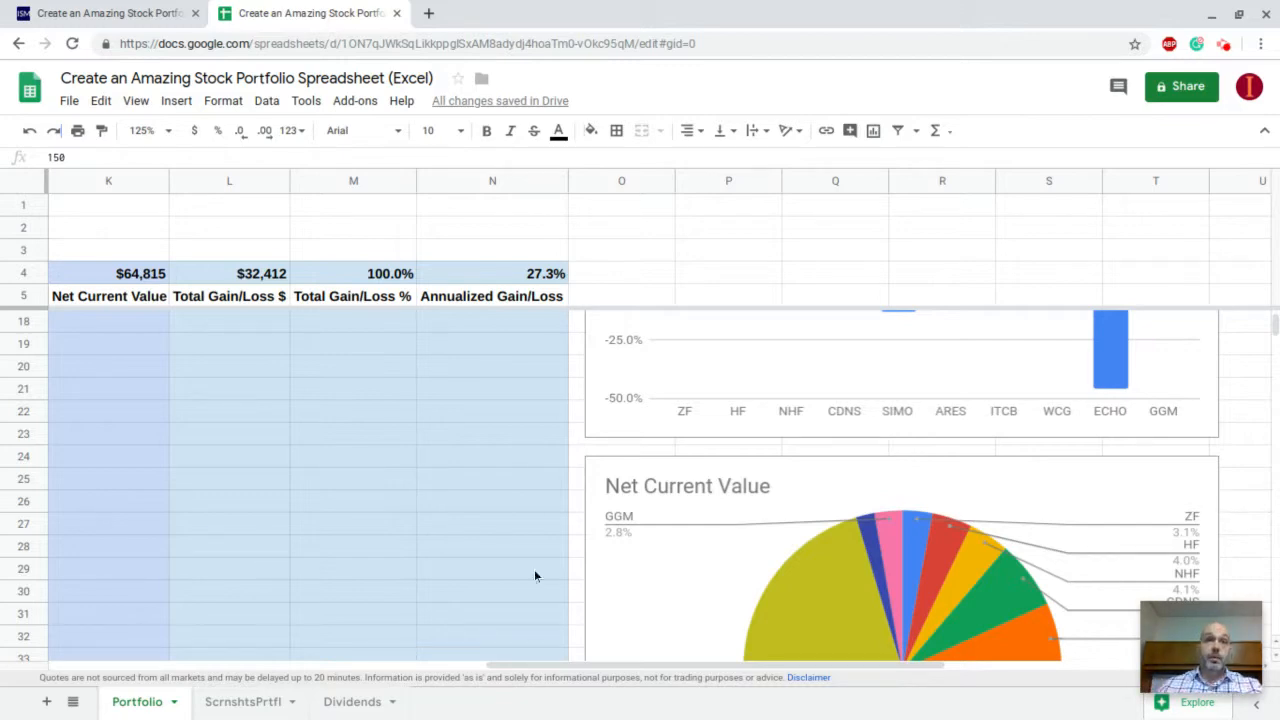
scroll(393, 494, "up", 5)
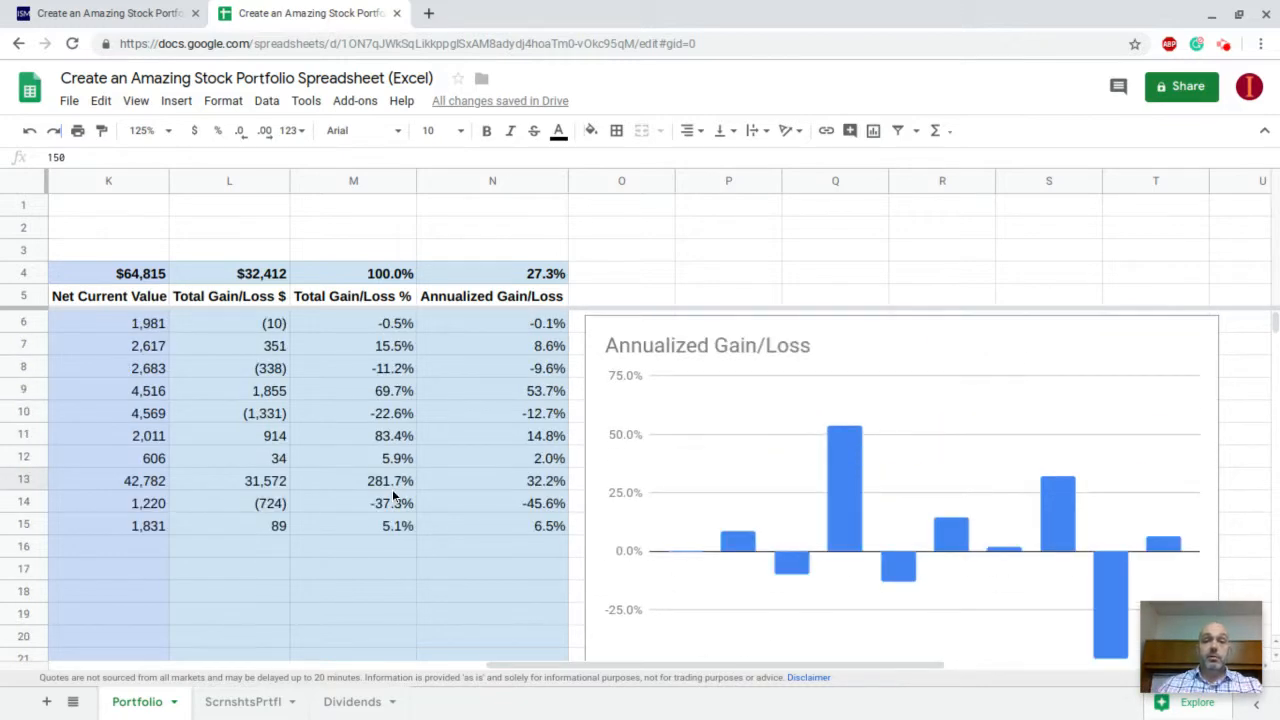
Insert a column chart of annualized gain/loss by symbol from C6:C15 and N6:N15, and reposition it over the table.
scroll(393, 497, "left", 5)
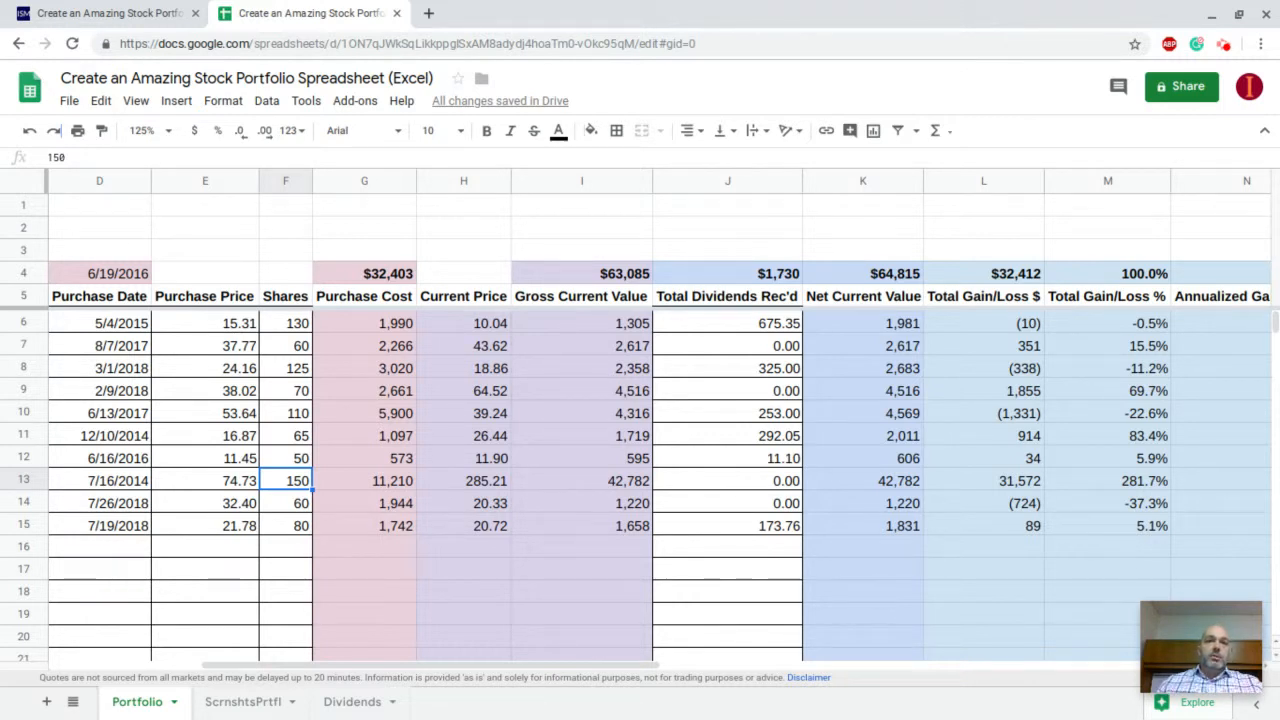
scroll(84, 330, "left", 2)
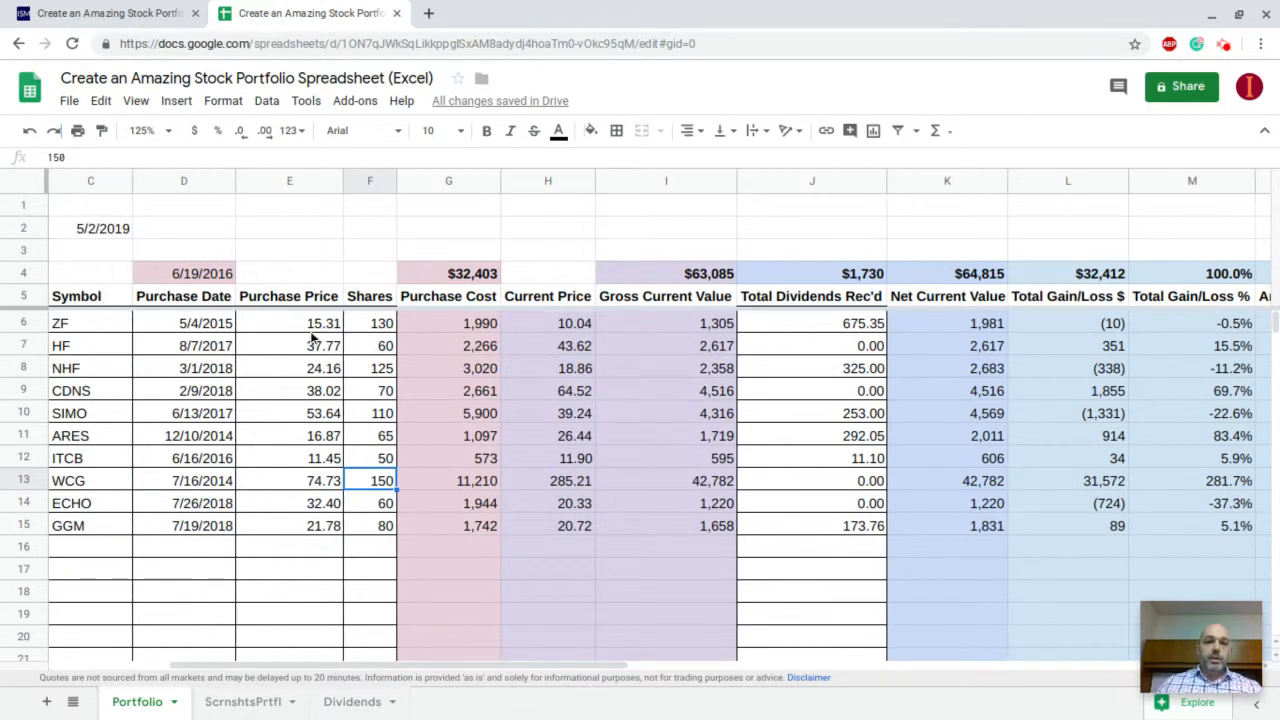
left_click_drag(84, 322, 85, 525)
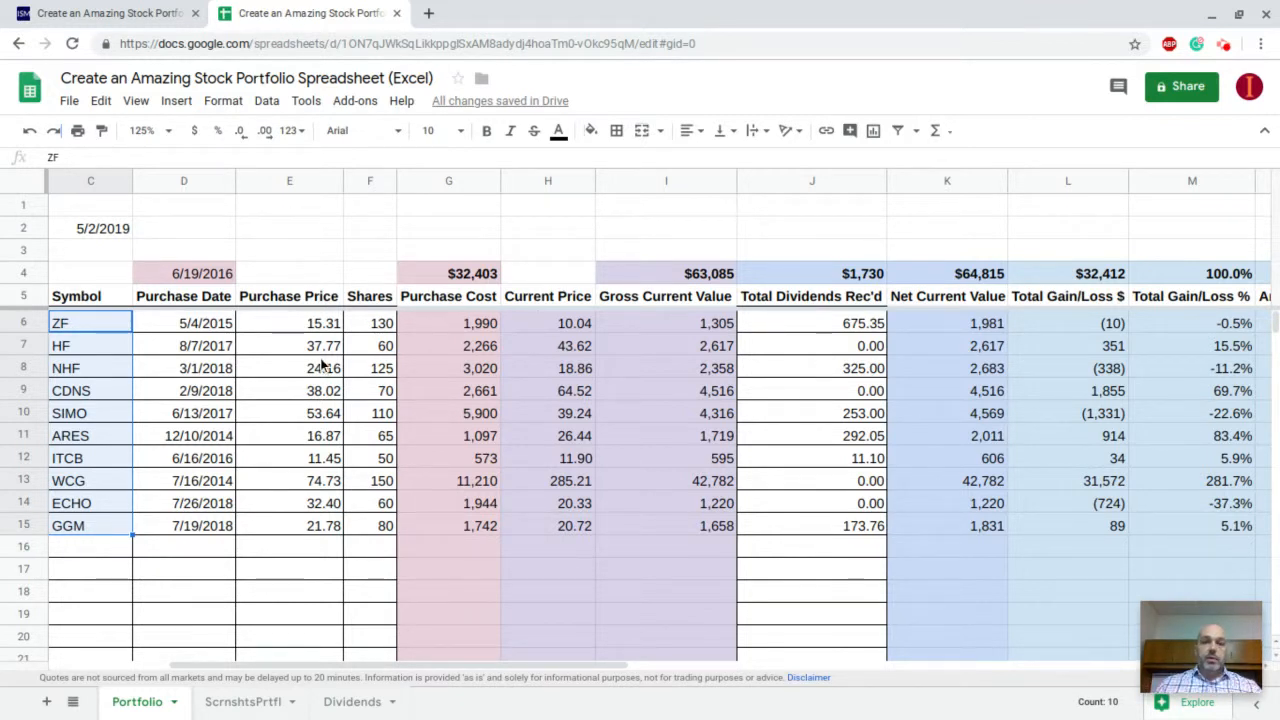
scroll(786, 371, "right", 5)
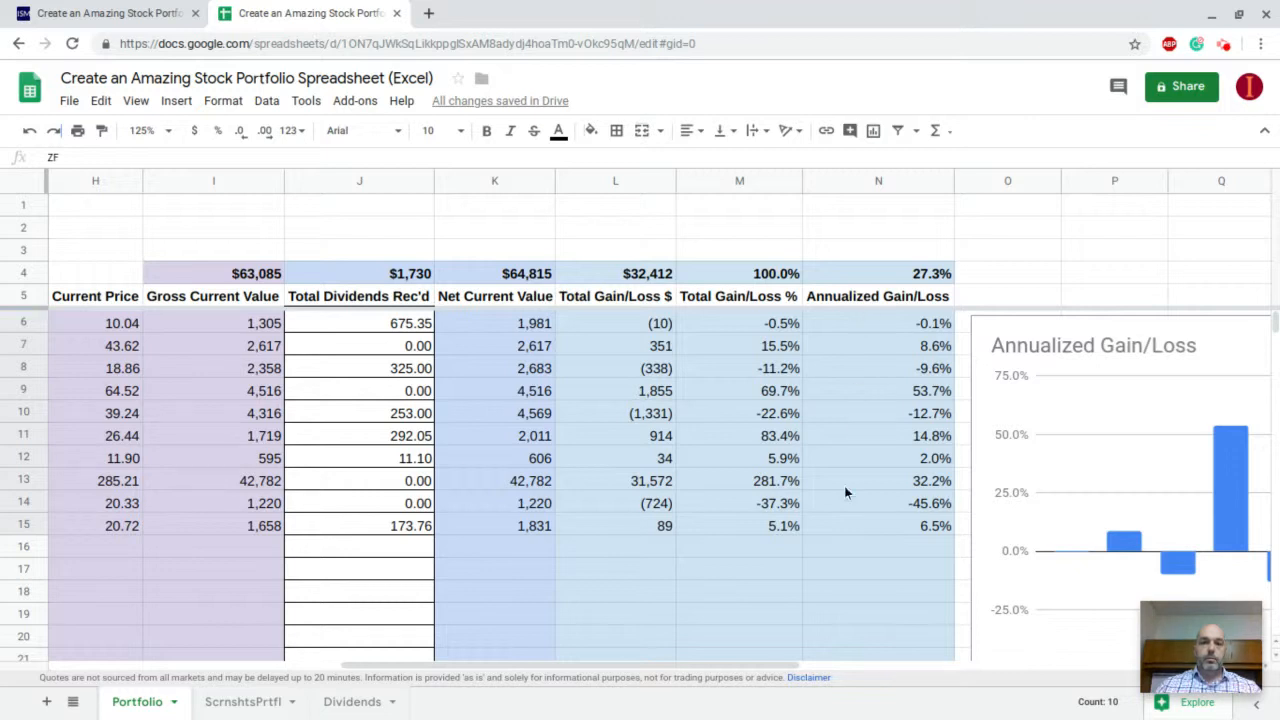
left_click_drag(850, 323, 848, 521)
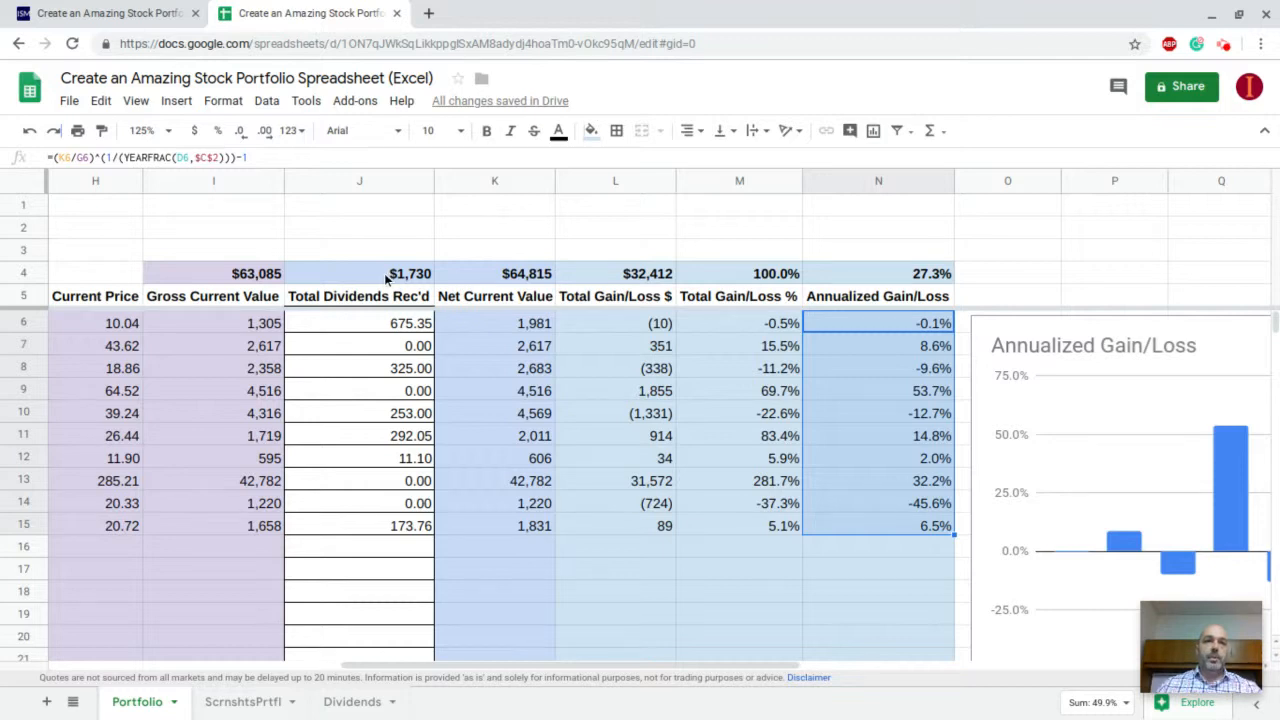
left_click(178, 103)
left_click(208, 339)
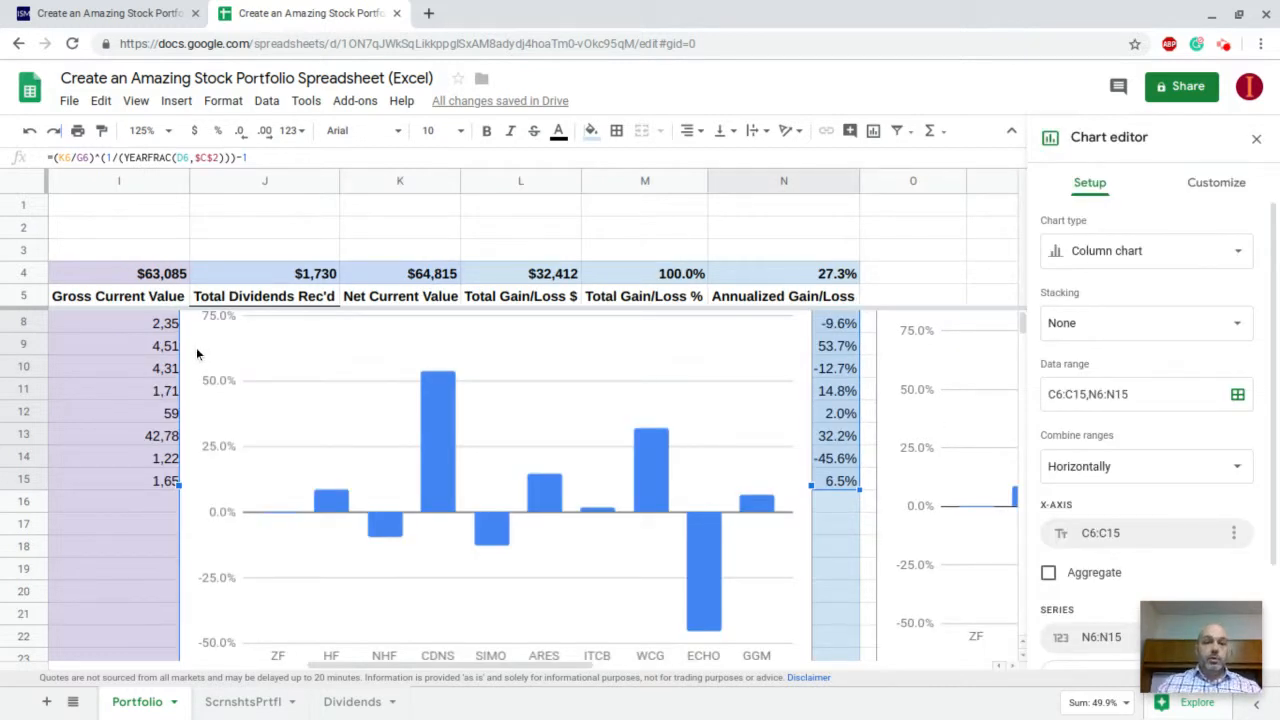
left_click_drag(345, 357, 382, 401)
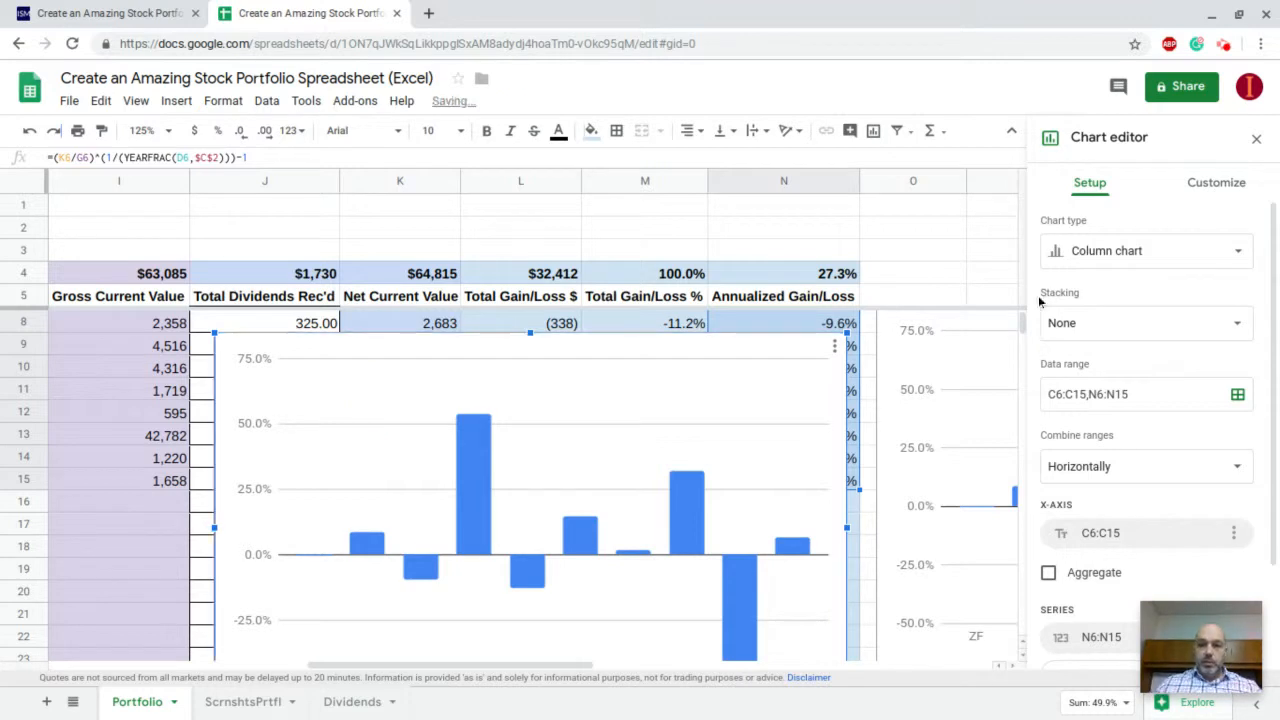
Give the new column chart the title "Annualized Return".
left_click(1213, 184)
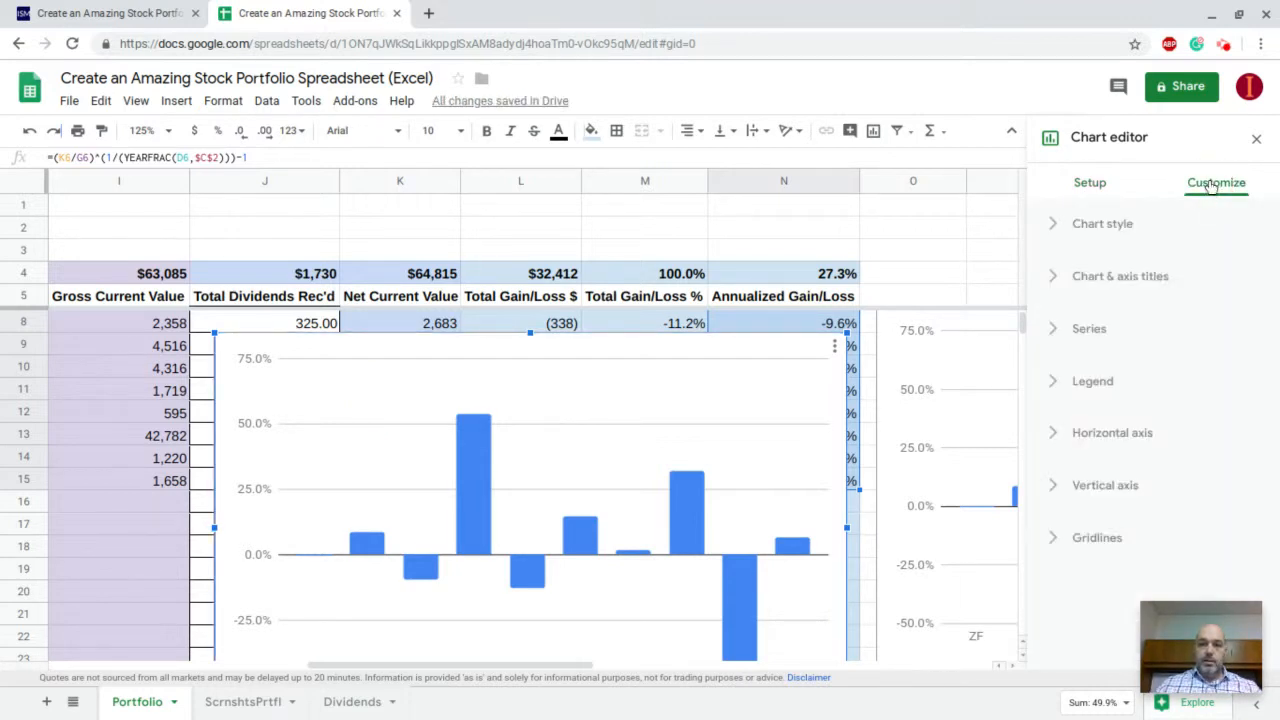
left_click(1098, 288)
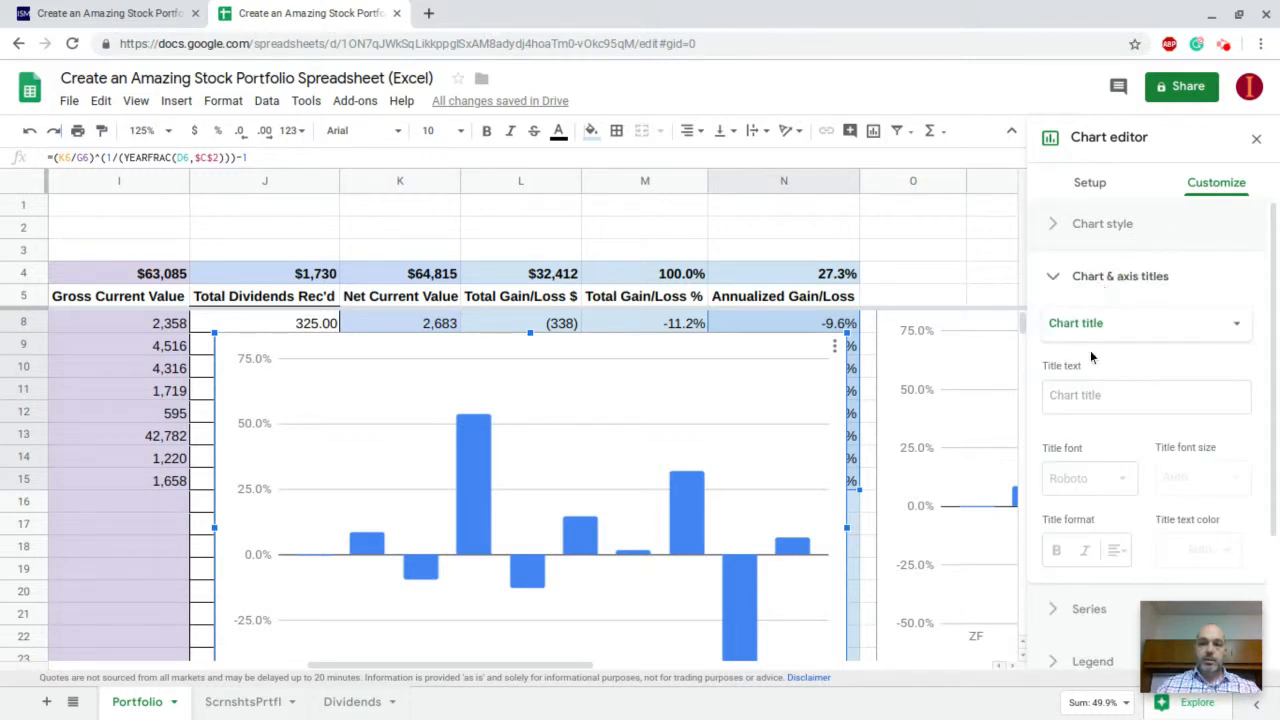
left_click(1082, 388)
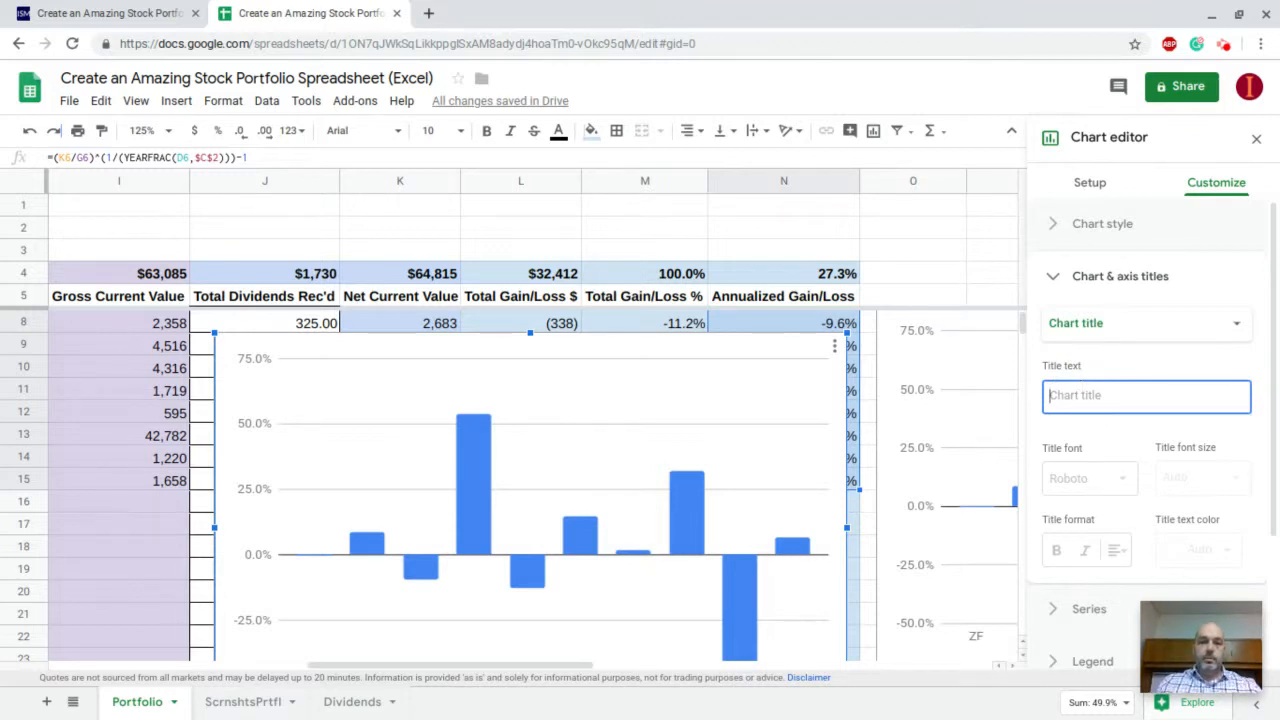
type("Annualized Returns")
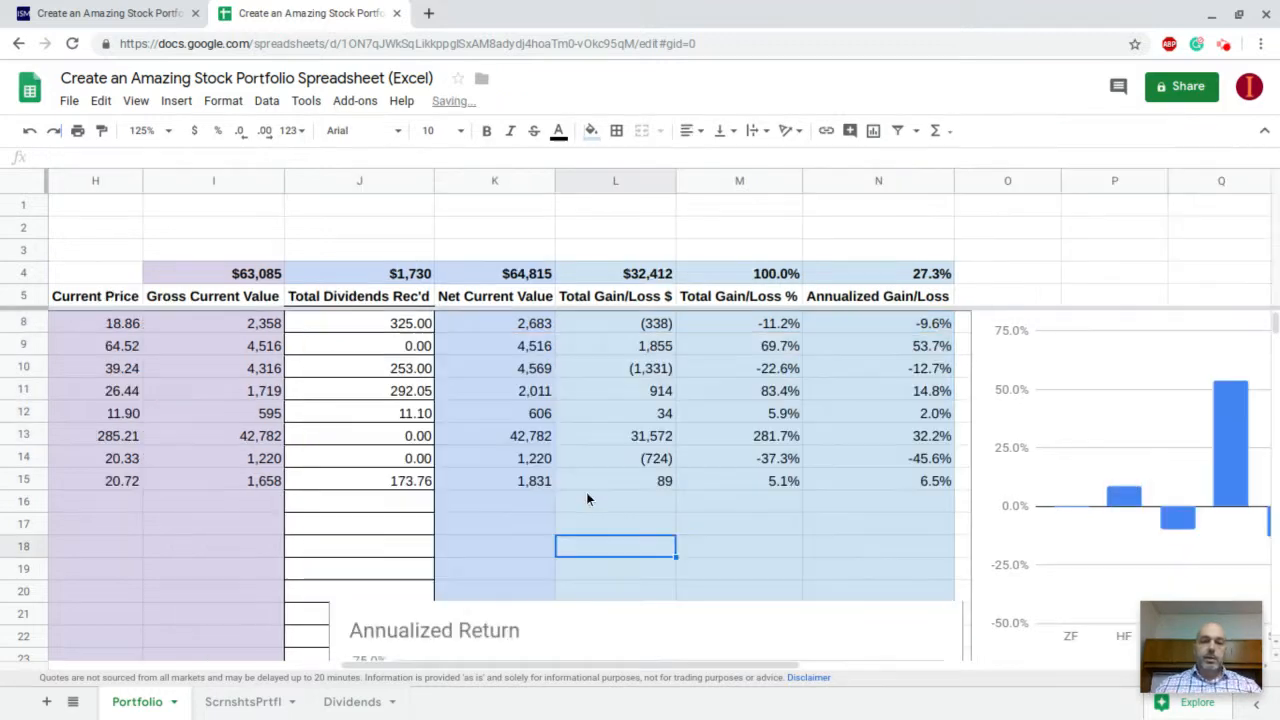
Remove the "Annualized Return" column chart from the Portfolio sheet.
scroll(586, 492, "up", 1)
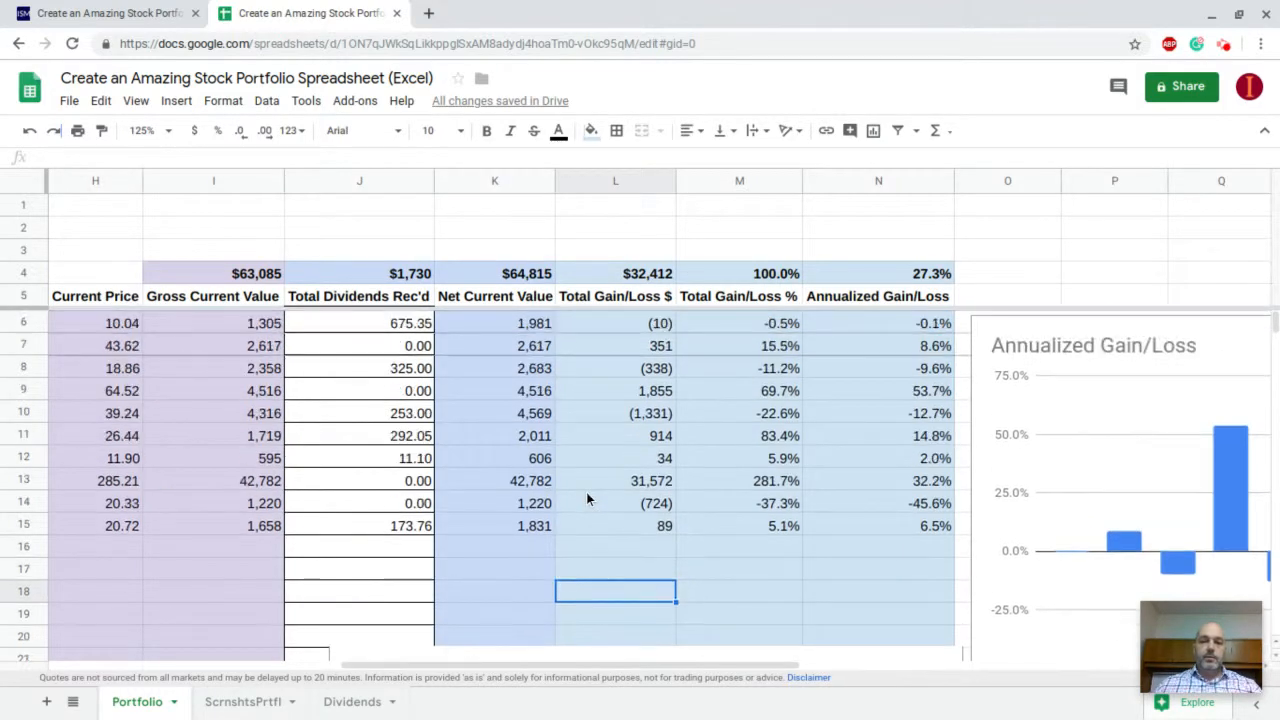
scroll(586, 492, "down", 2)
scroll(586, 492, "down", 3)
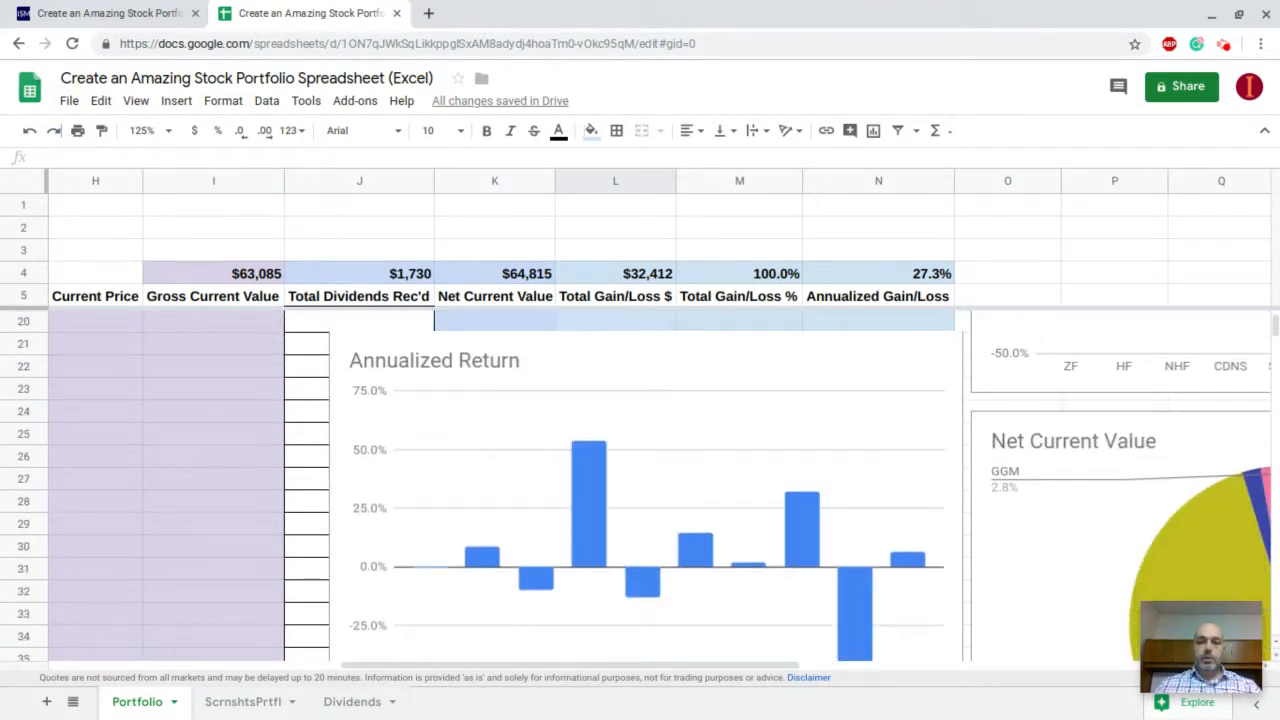
left_click(661, 341)
key("ctrl+x")
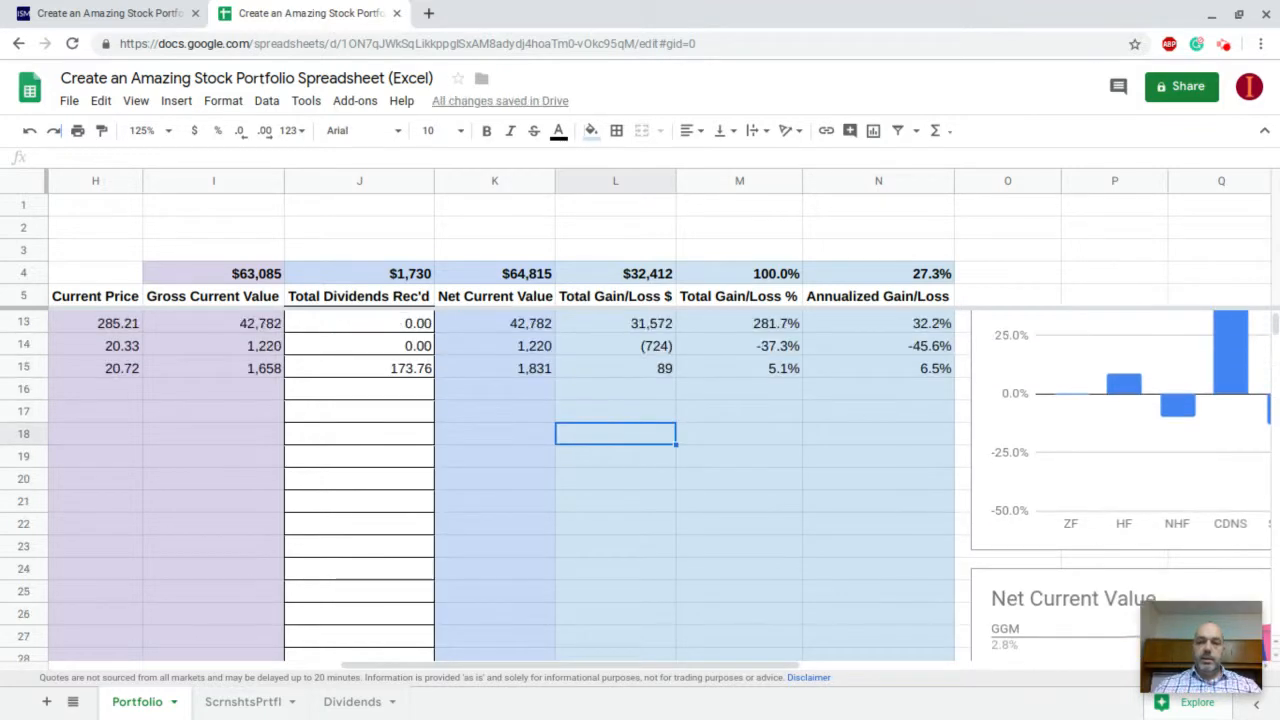
Examine the Net Current Value pie chart and the portfolio columns that supply its data.
scroll(661, 343, "down", 3)
scroll(661, 343, "right", 10)
scroll(640, 480, "left", 3)
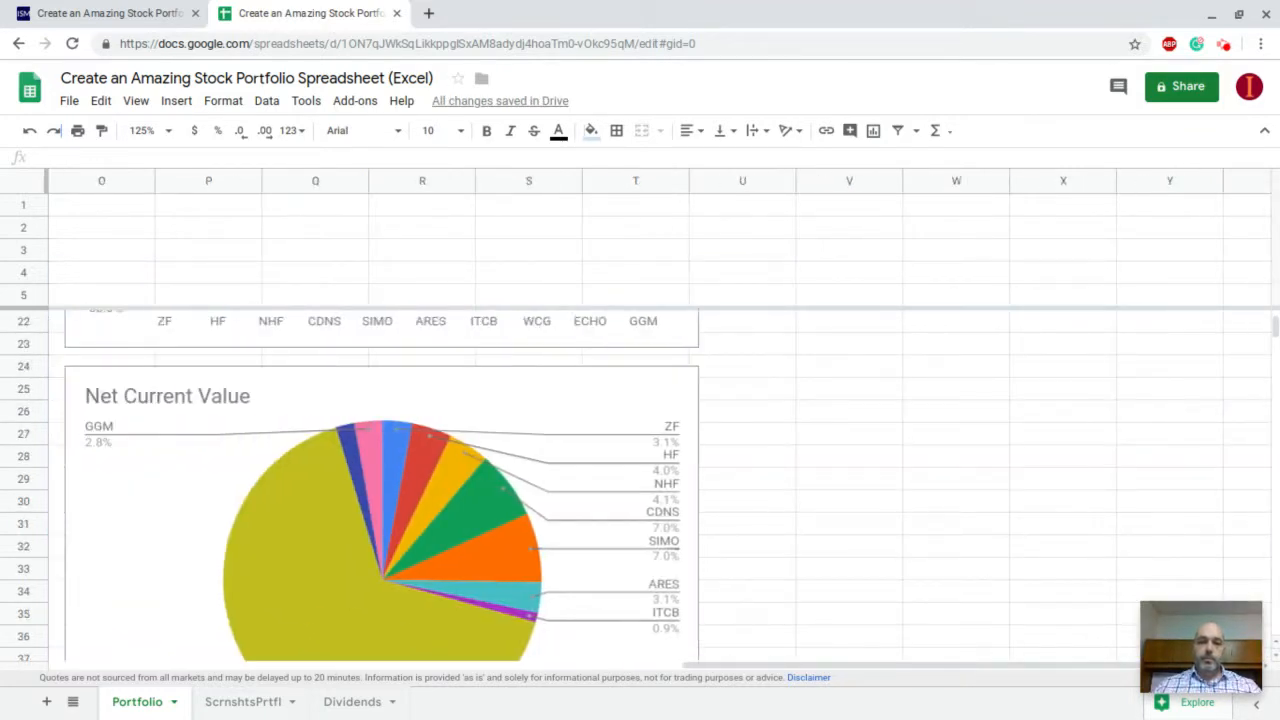
scroll(362, 486, "down", 1)
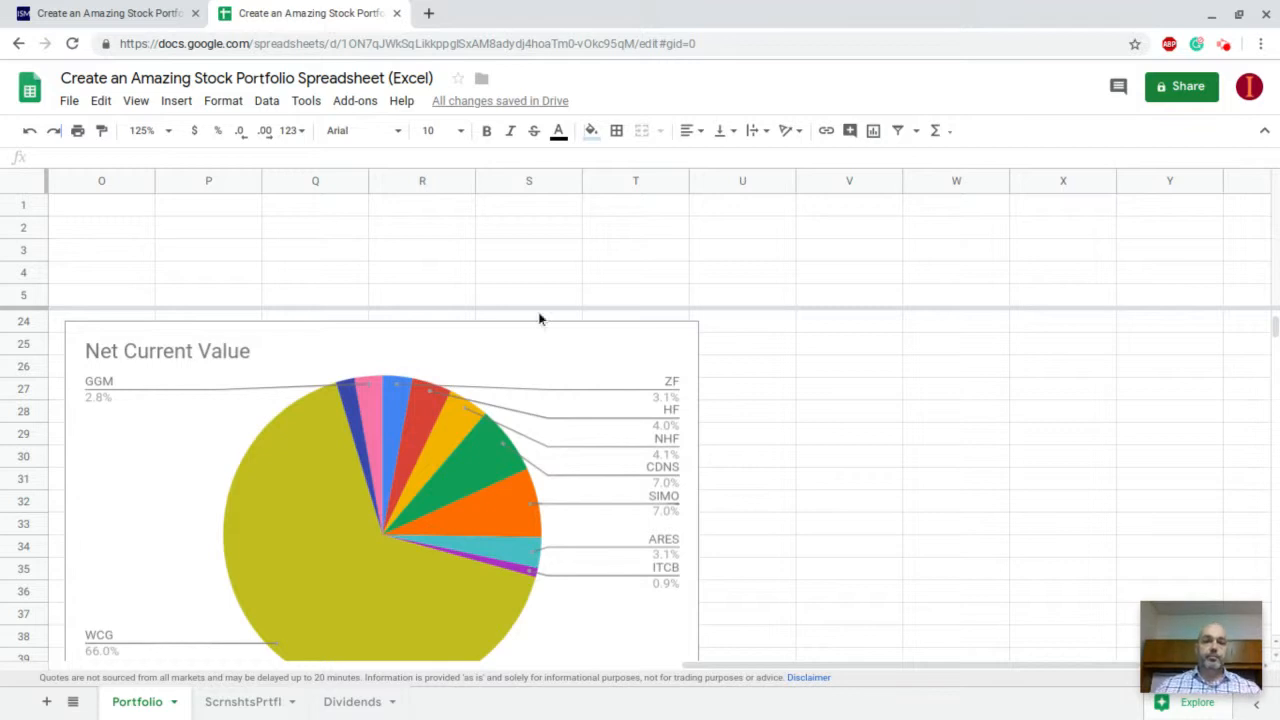
scroll(296, 462, "left", 7)
scroll(297, 468, "left", 3)
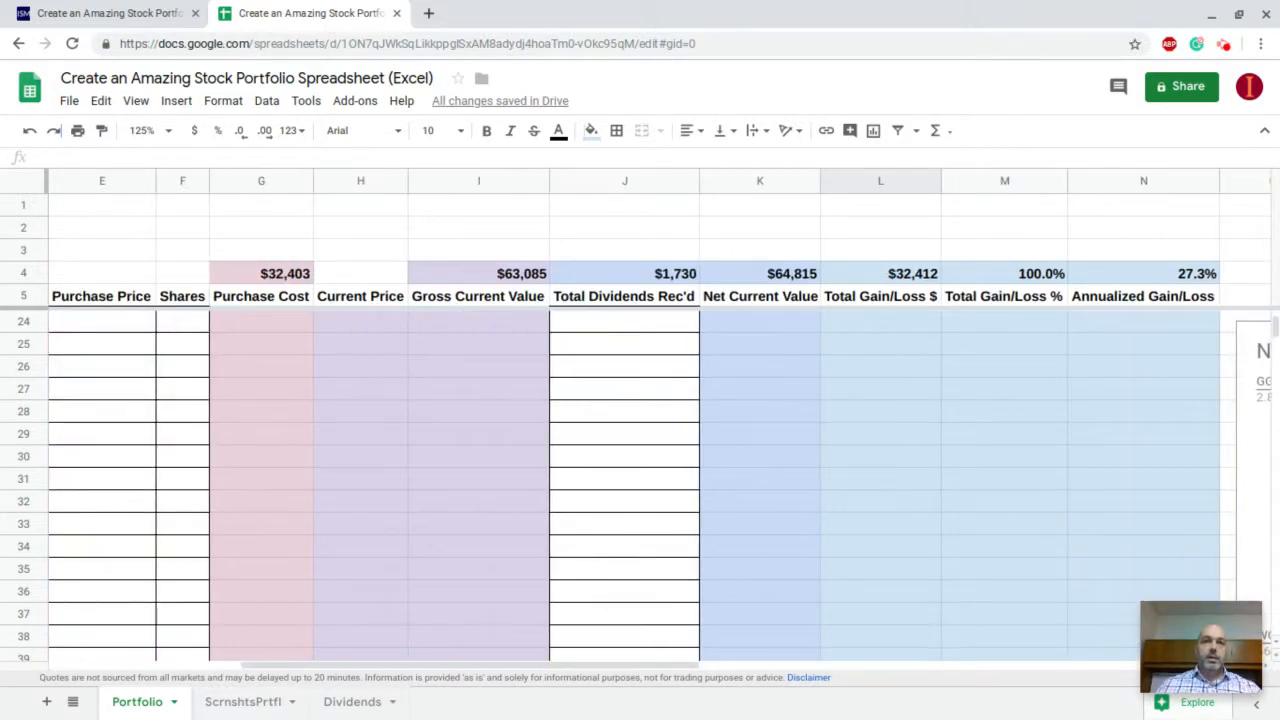
scroll(634, 486, "up", 5)
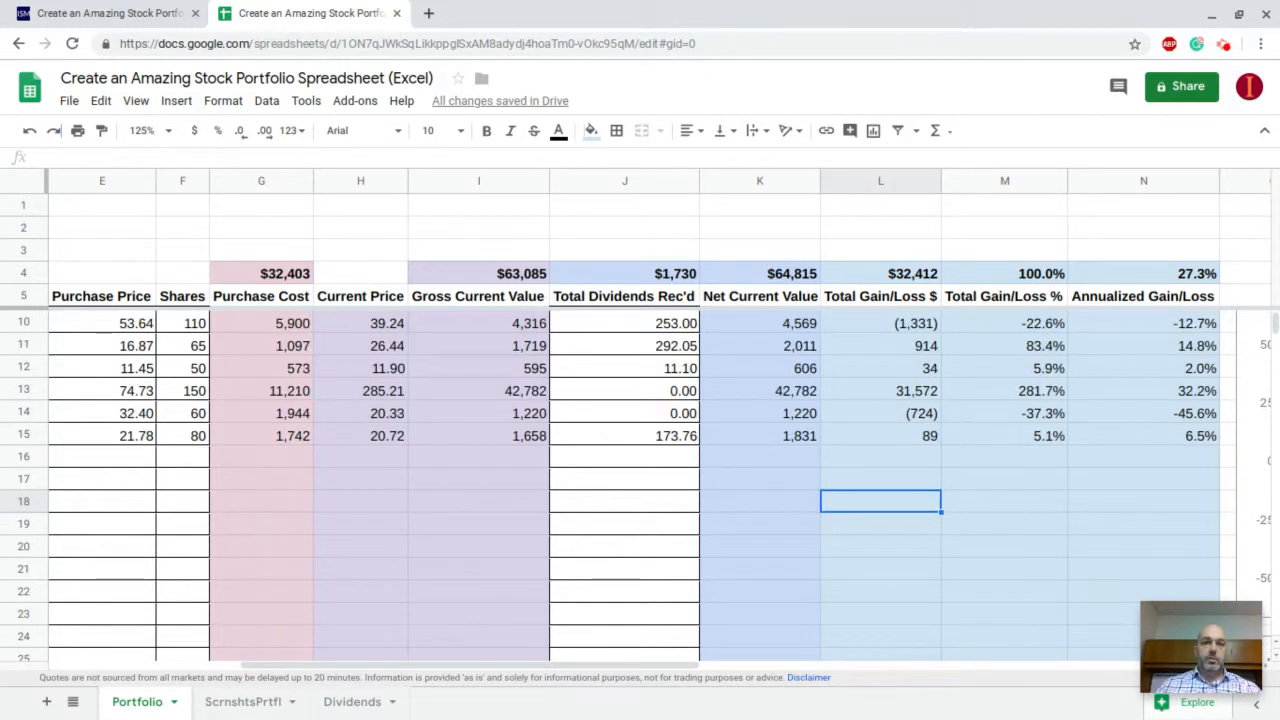
scroll(634, 486, "up", 2)
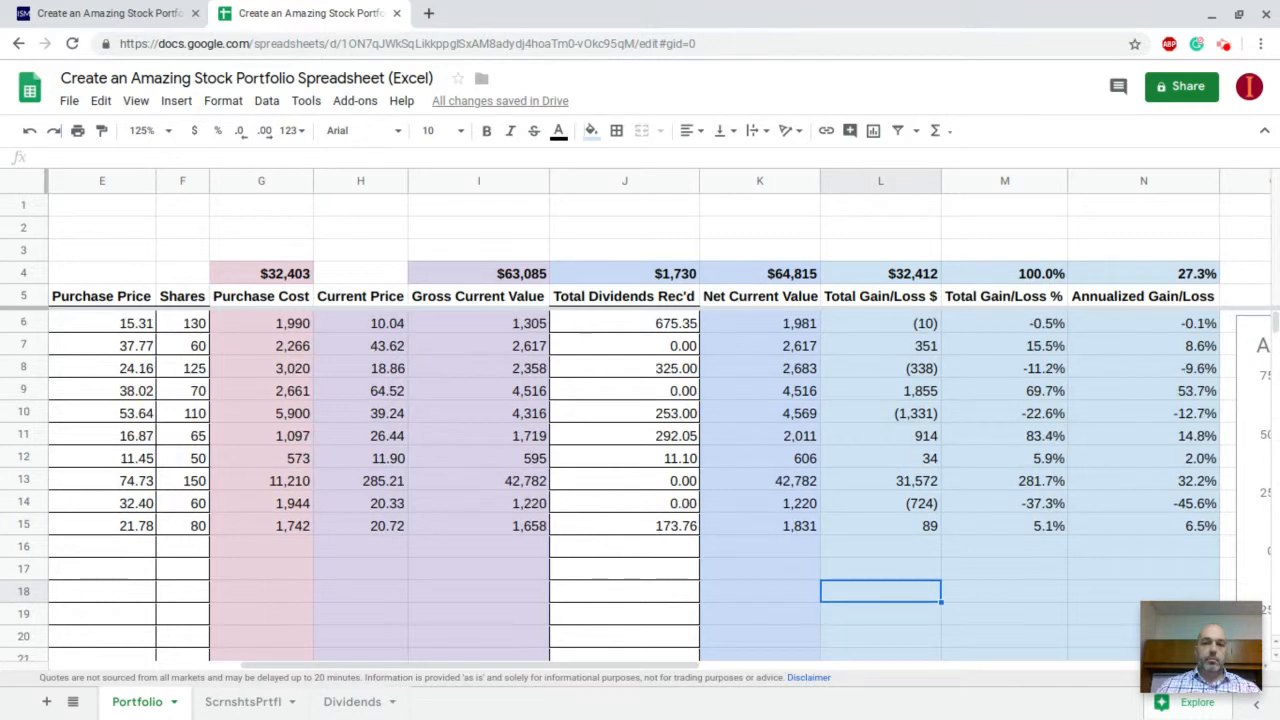
Insert a chart of net current value by symbol, using the ranges C6:C15 and K6:K15.
scroll(253, 368, "left", 2)
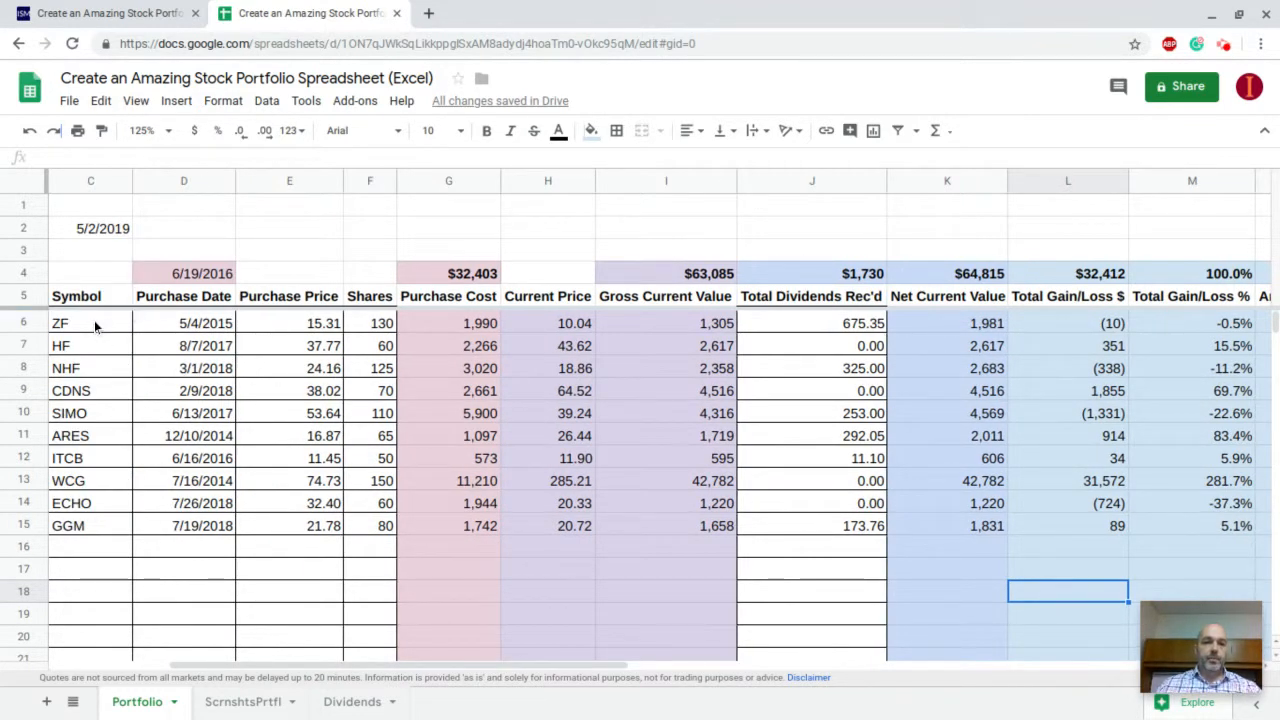
left_click_drag(95, 323, 91, 527)
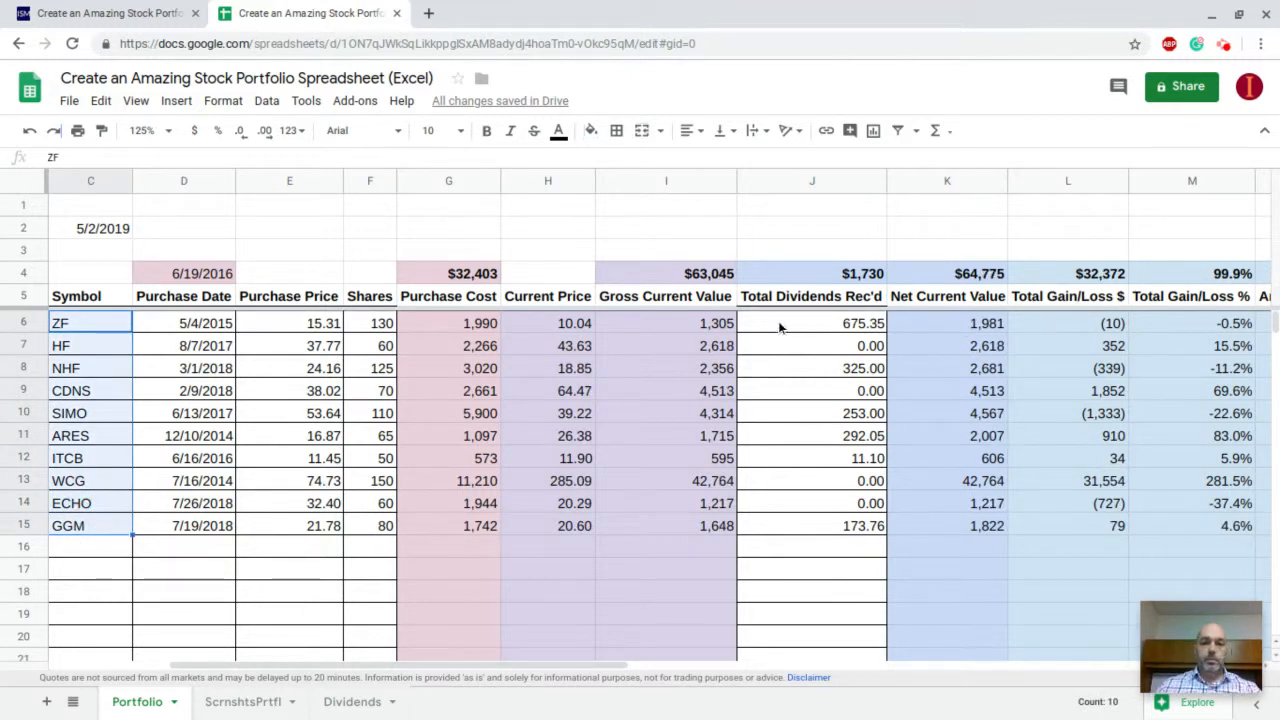
left_click_drag(954, 320, 928, 533)
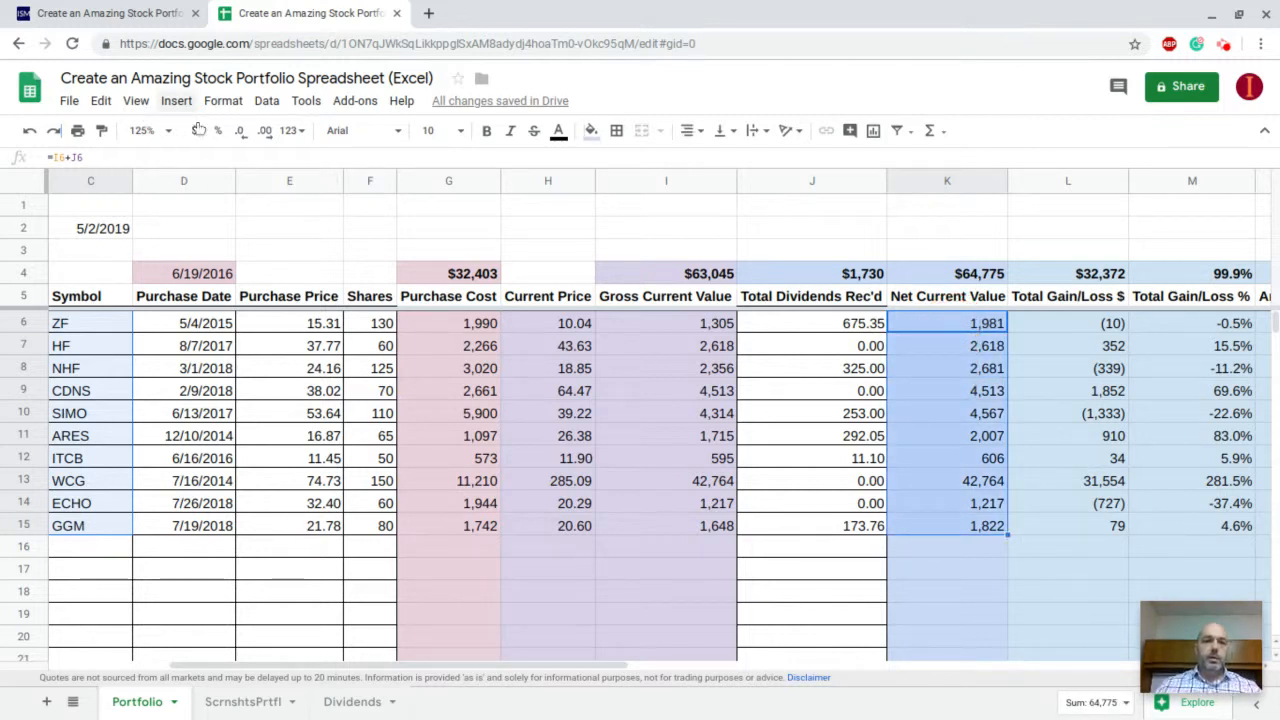
left_click(175, 102)
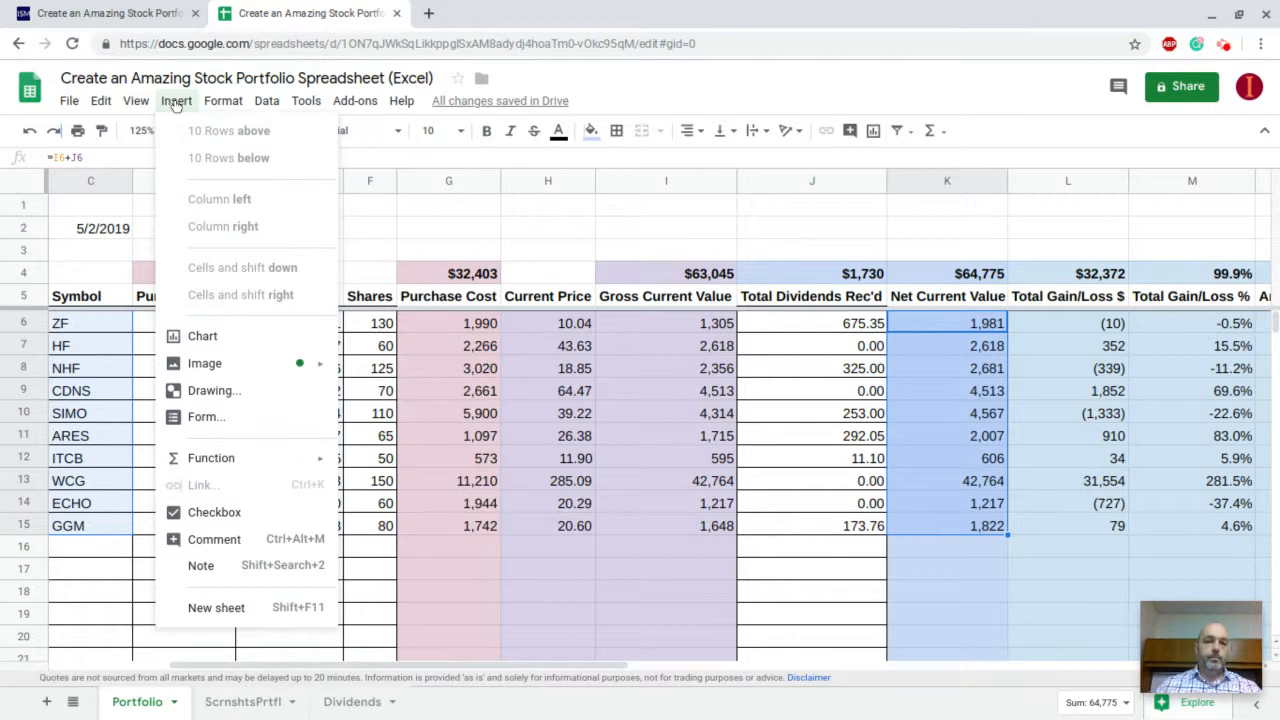
left_click(215, 341)
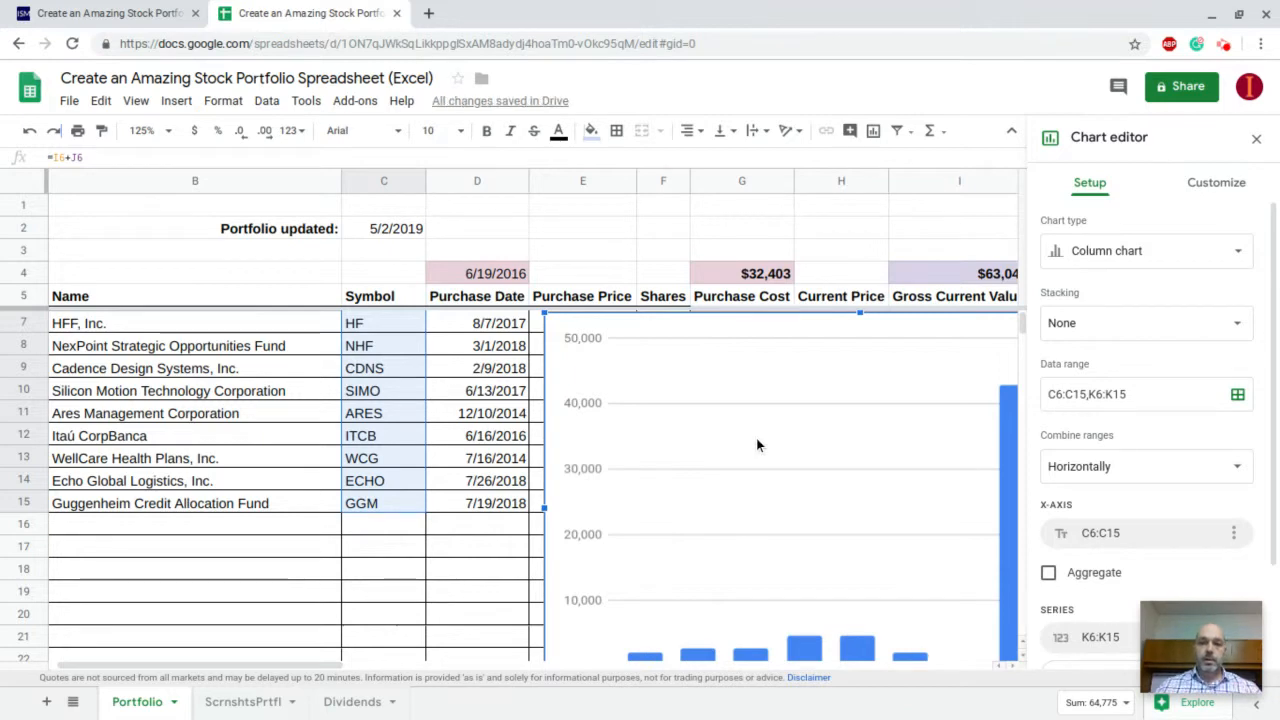
scroll(757, 445, "down", 1)
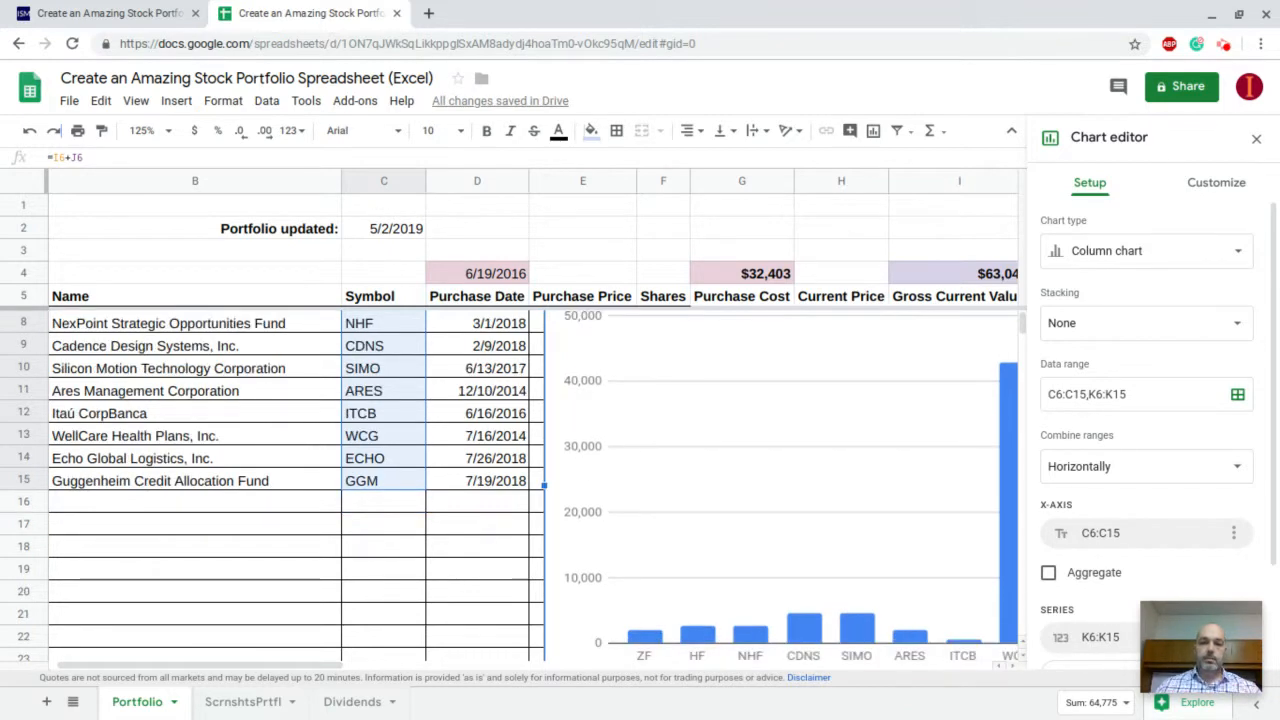
scroll(757, 445, "right", 4)
scroll(757, 445, "left", 1)
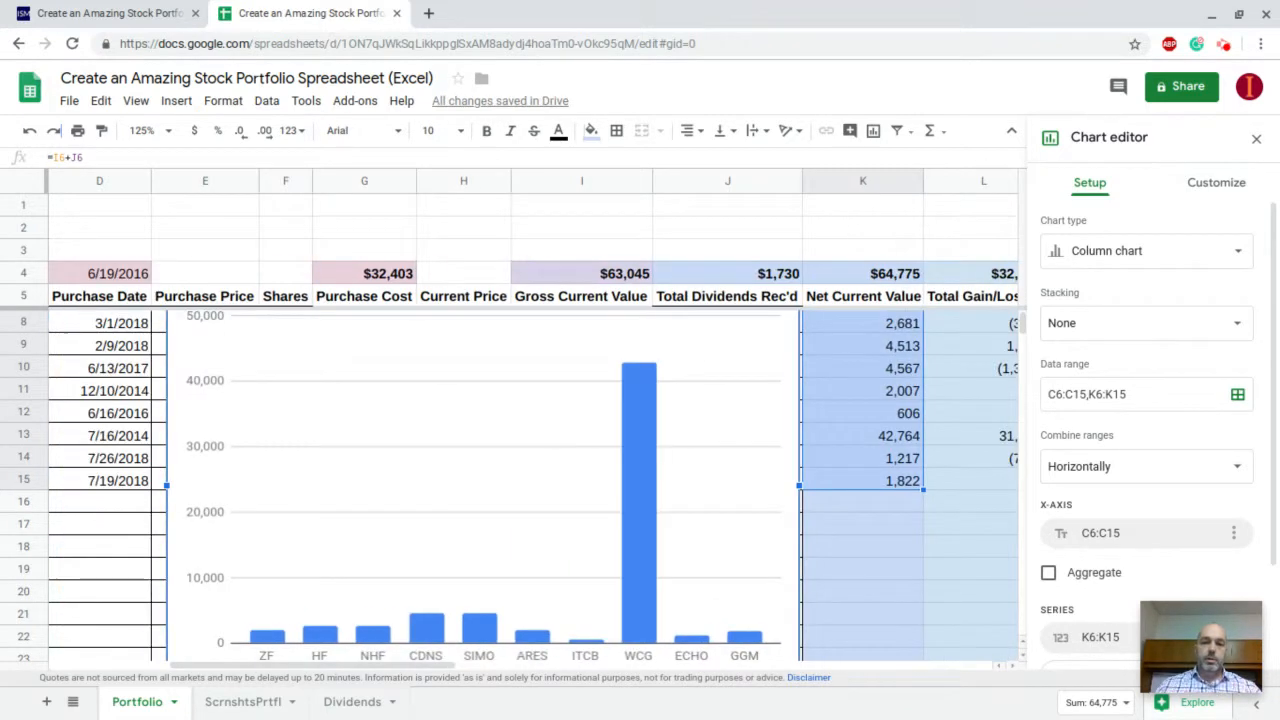
scroll(509, 486, "down", 1)
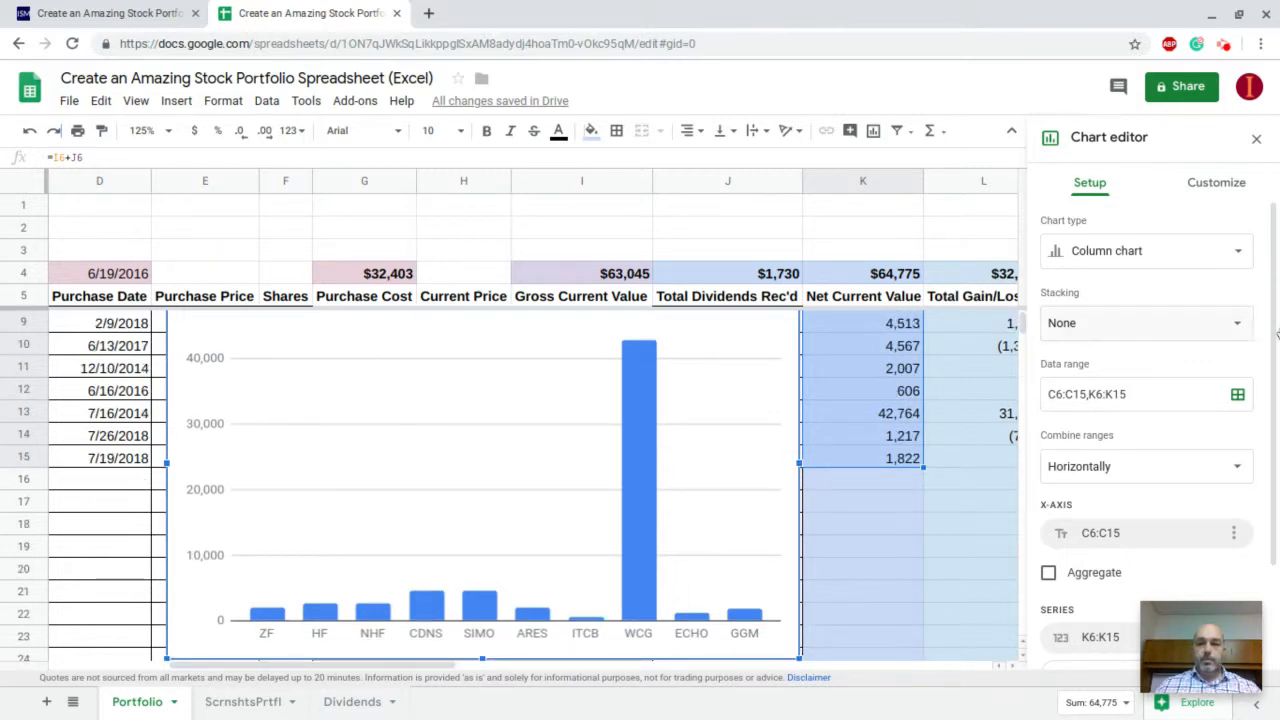
Change the net current value column chart to a pie chart.
left_click(1114, 254)
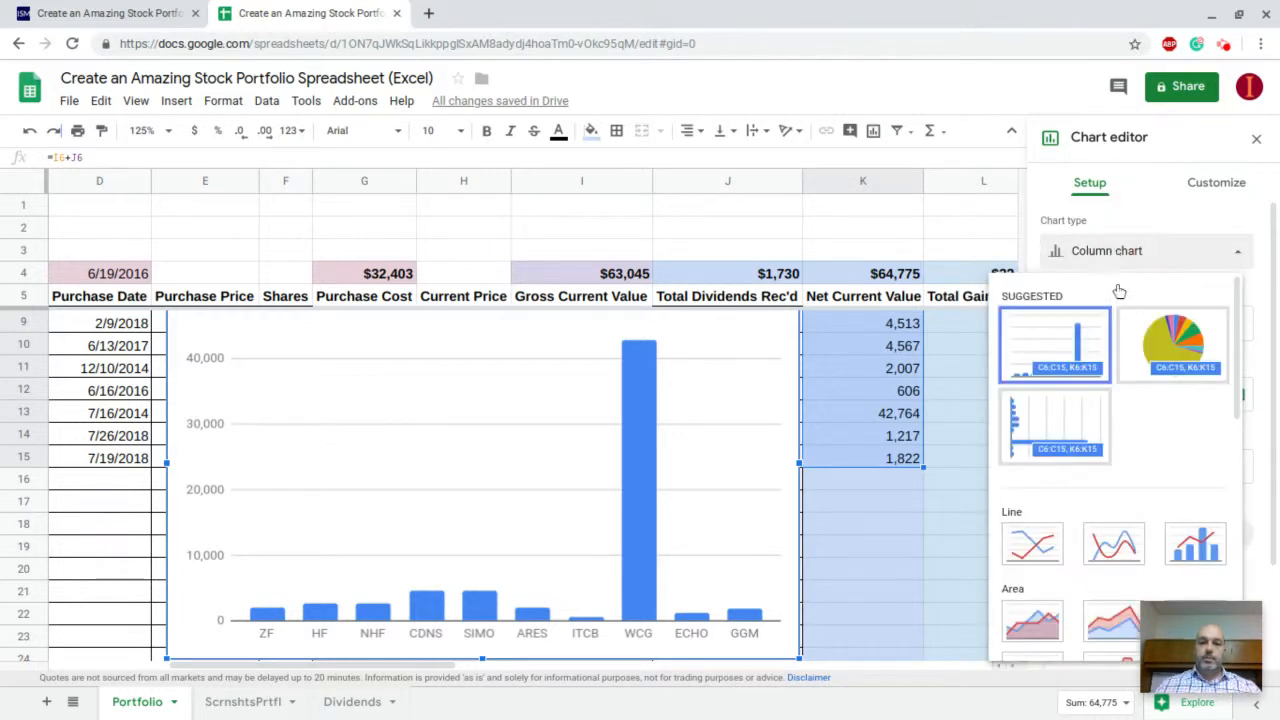
left_click(1161, 347)
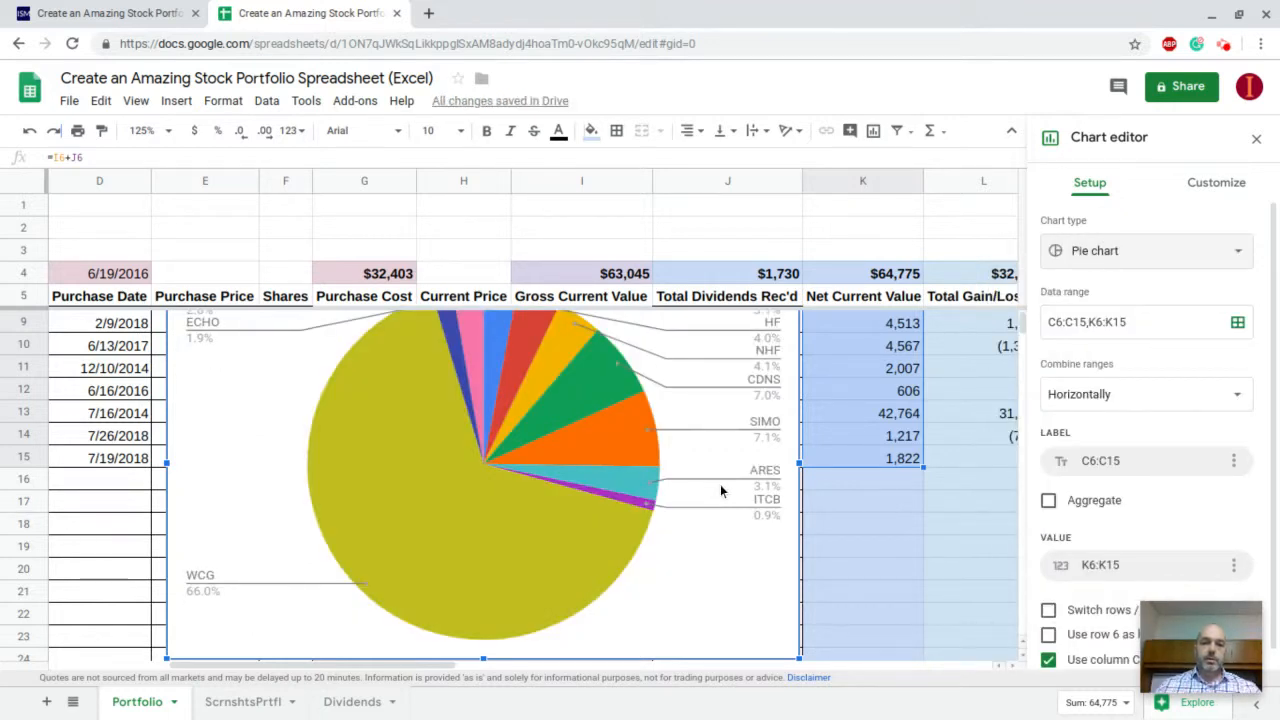
scroll(720, 489, "up", 1)
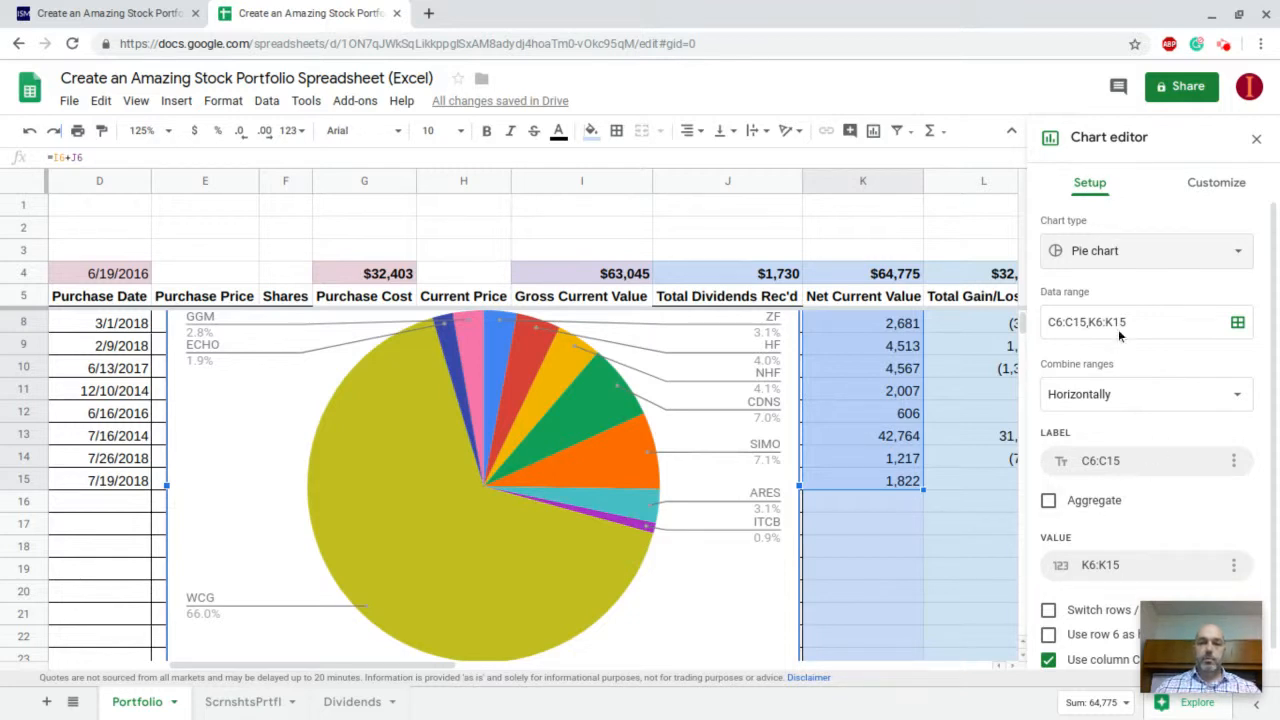
Give the new pie chart the title "Net Current Value".
left_click(1203, 195)
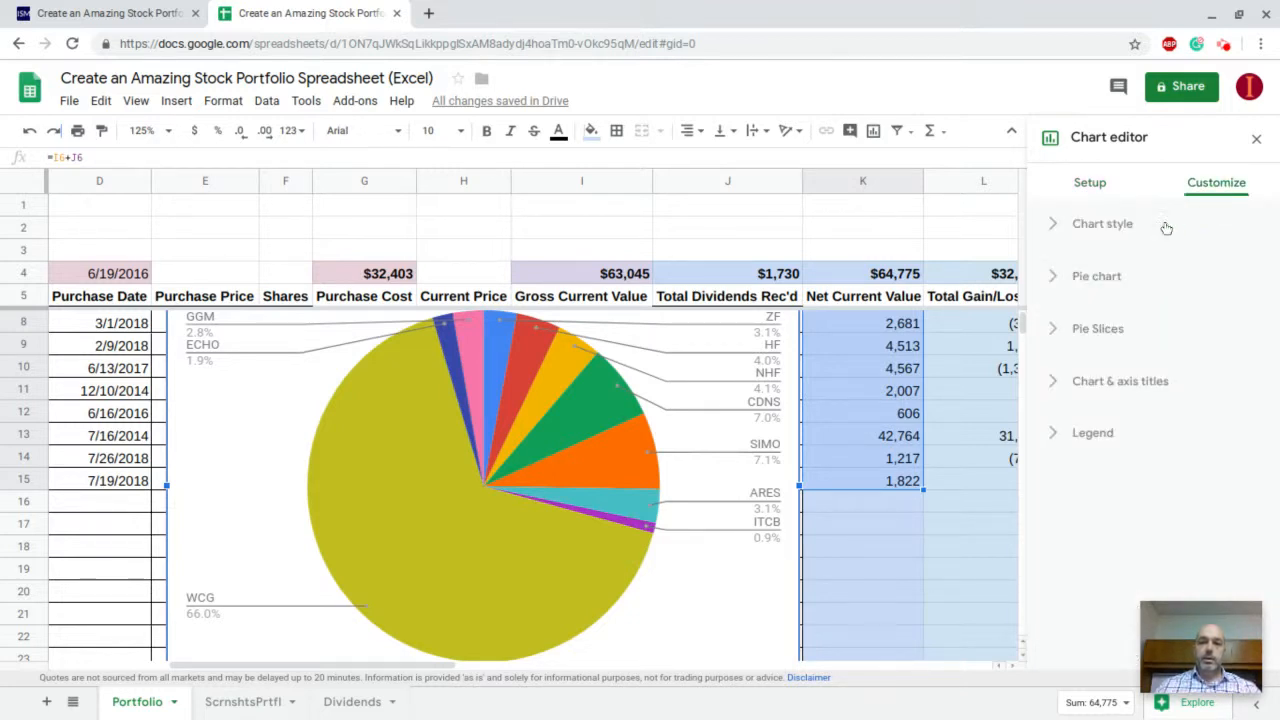
left_click(1115, 226)
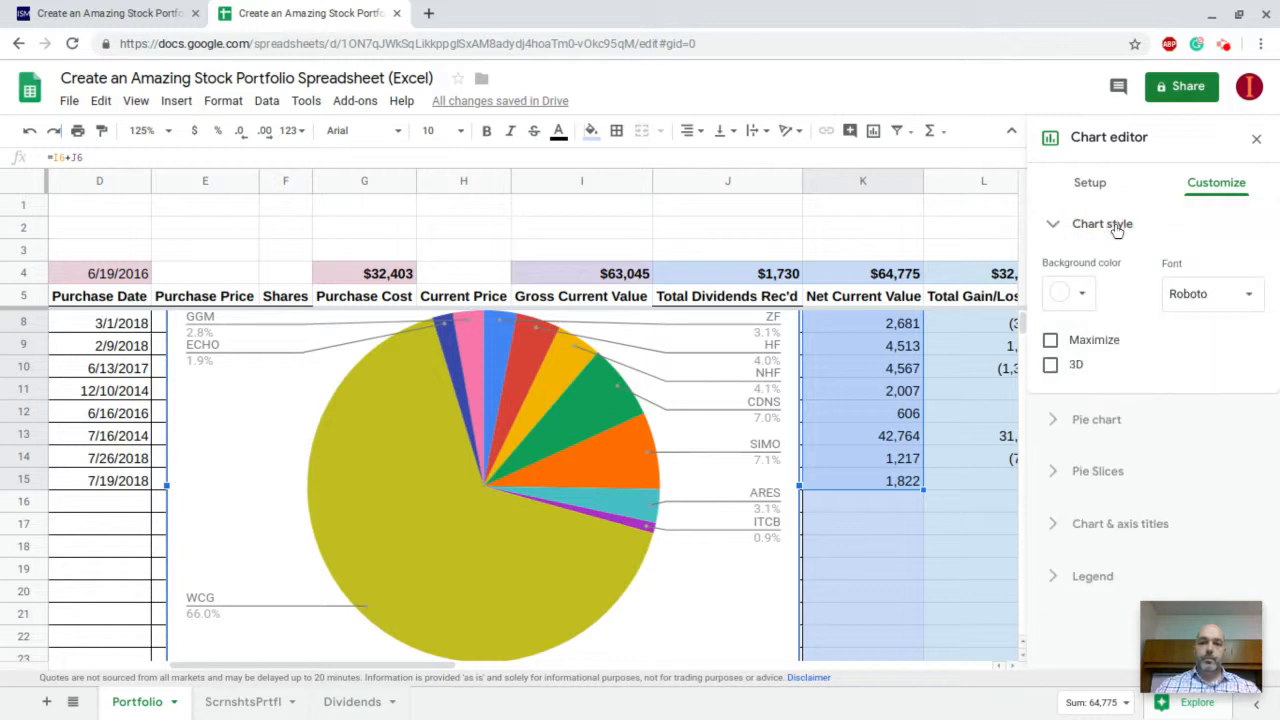
left_click(1116, 227)
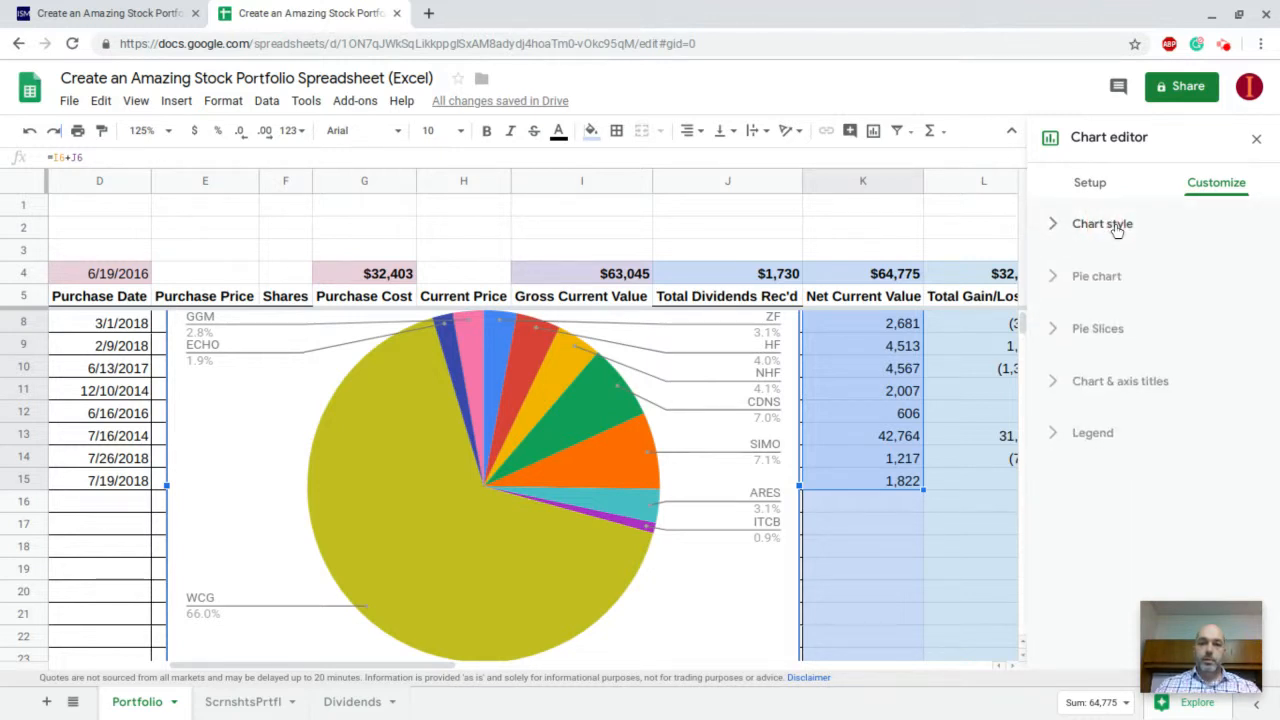
scroll(988, 470, "down", 3)
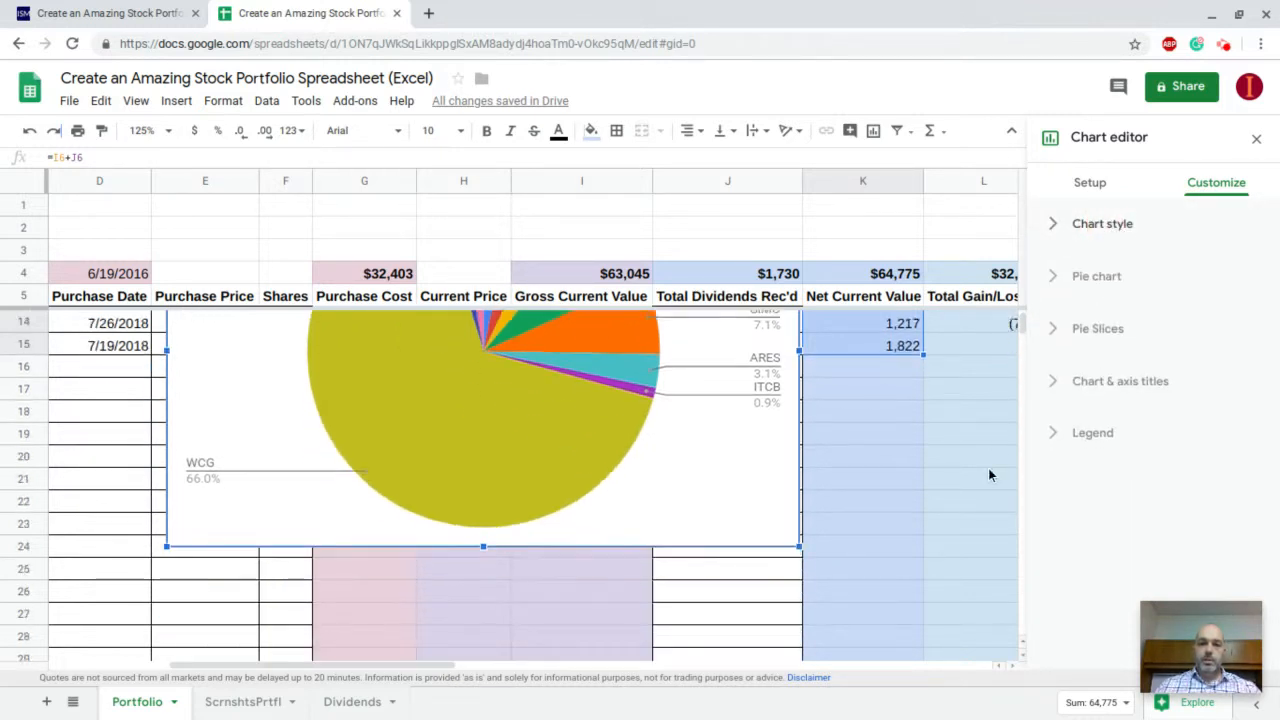
scroll(988, 470, "right", 2)
left_click(1143, 381)
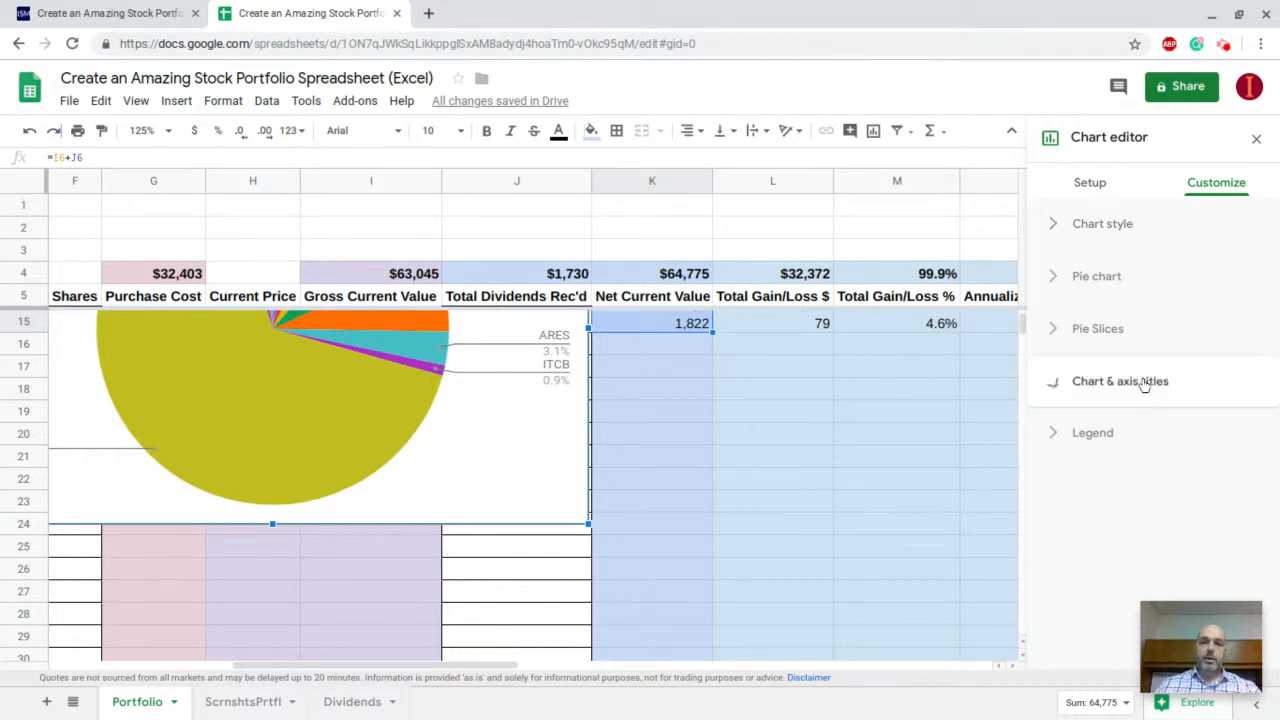
left_click(1076, 503)
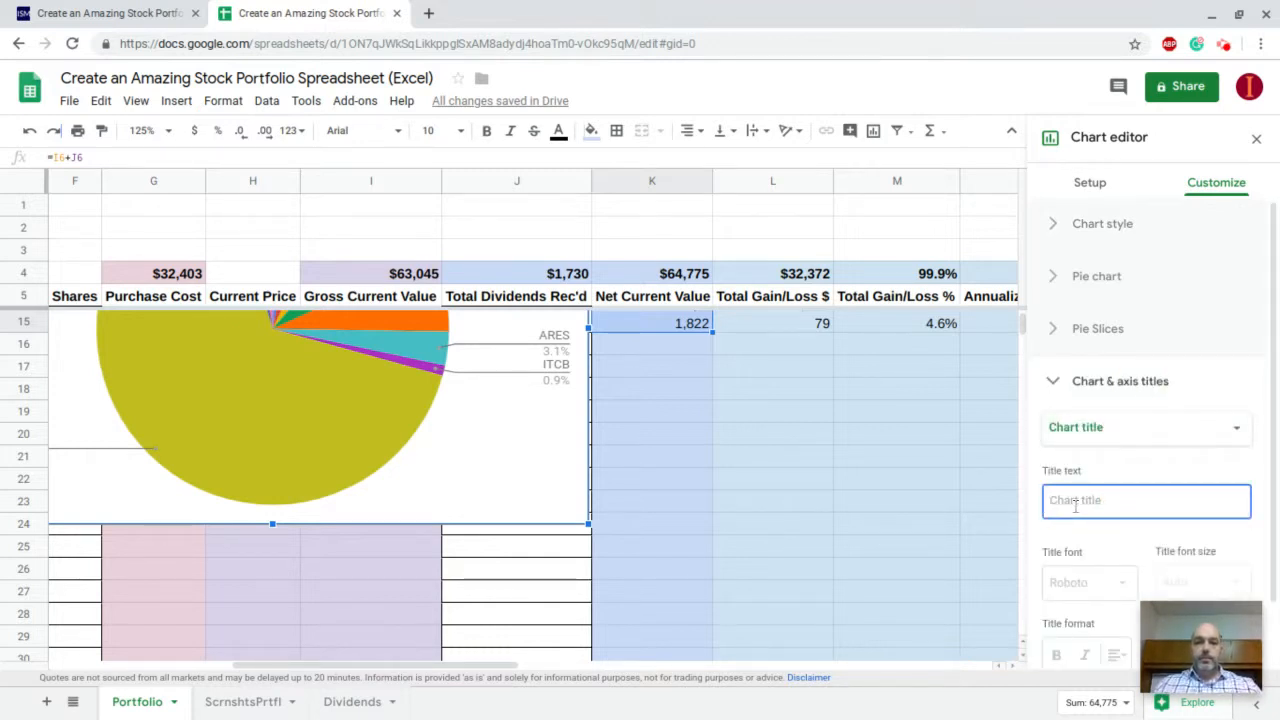
type("Net Cu")
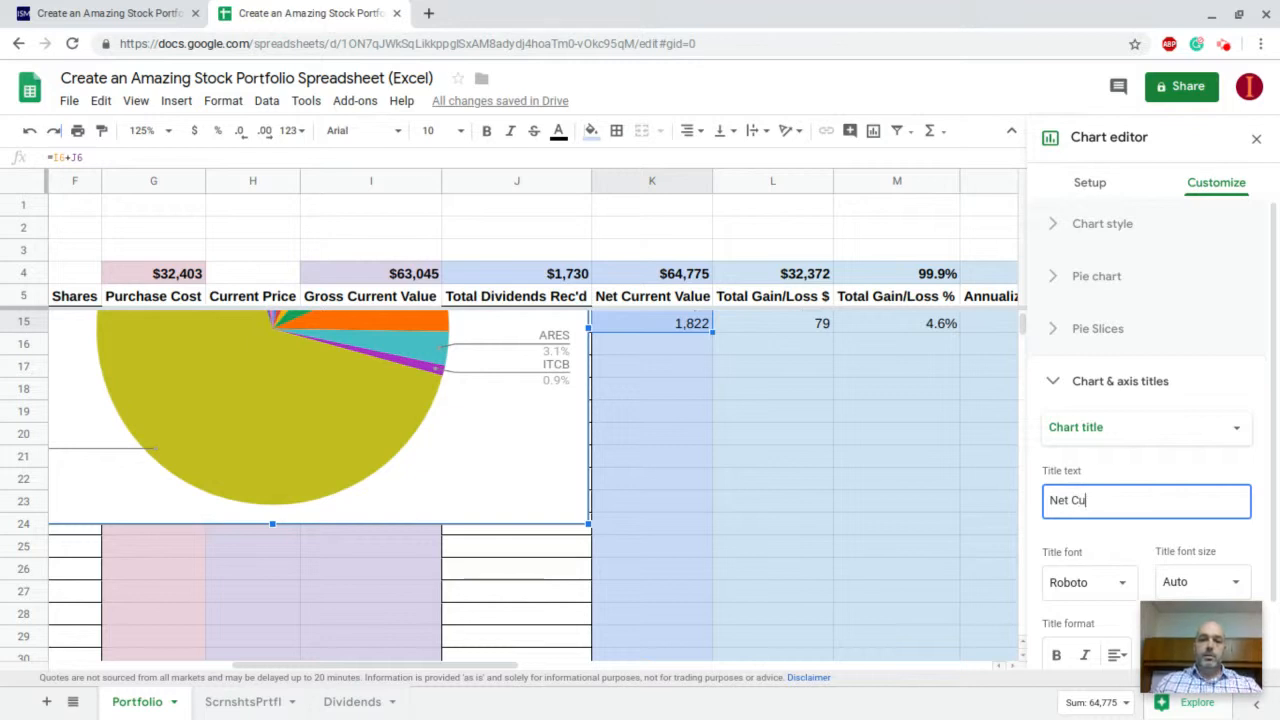
type("rrent Value")
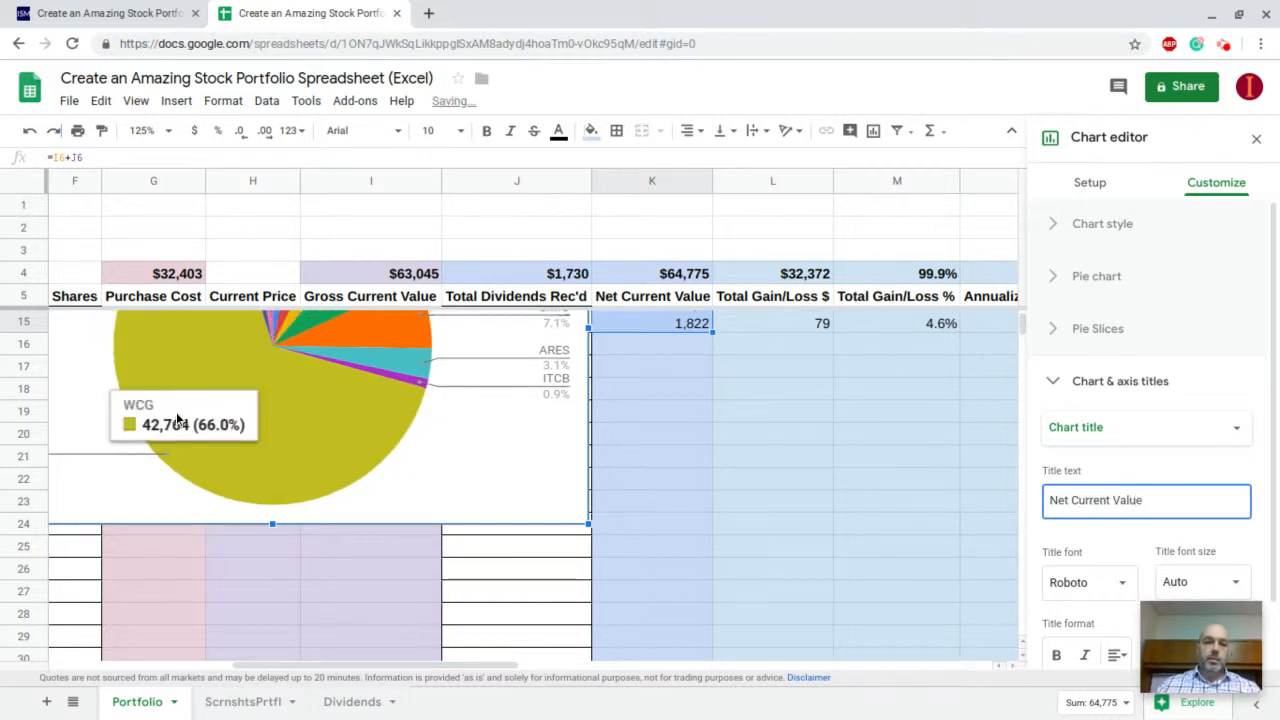
Remove the new "Net Current Value" pie chart covering the portfolio data.
scroll(176, 415, "up", 4)
scroll(176, 415, "left", 3)
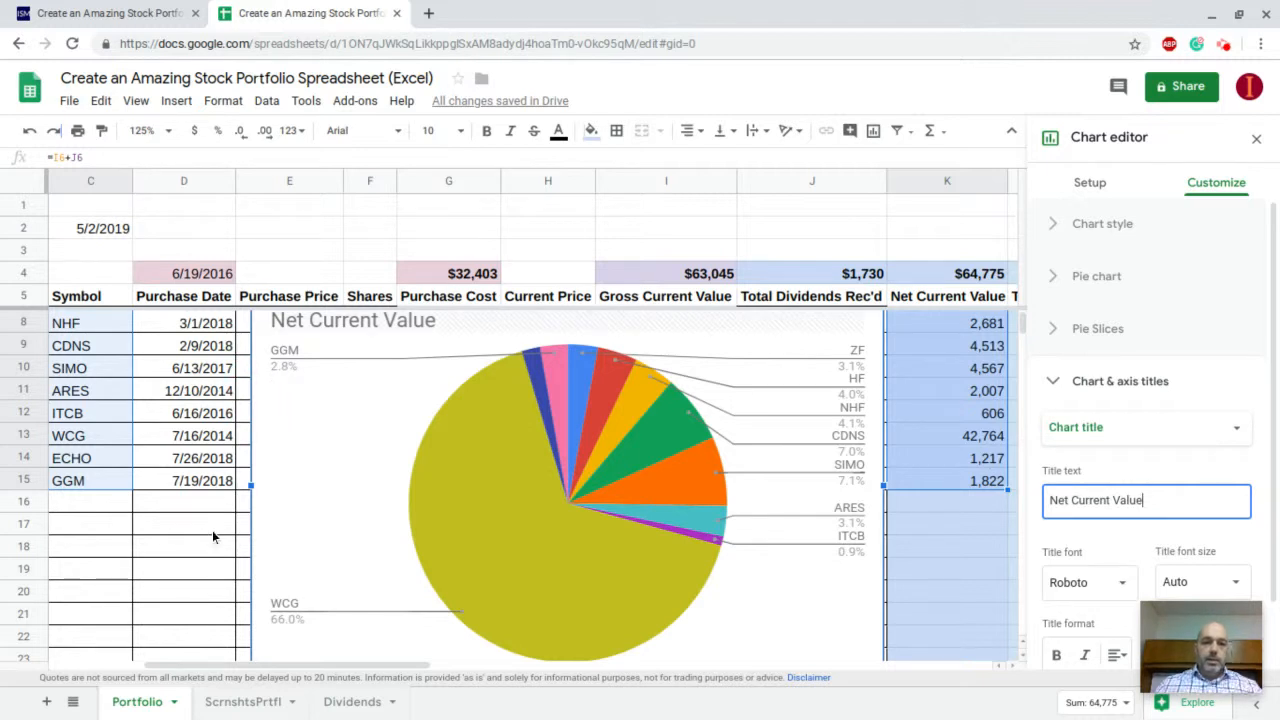
left_click(256, 487)
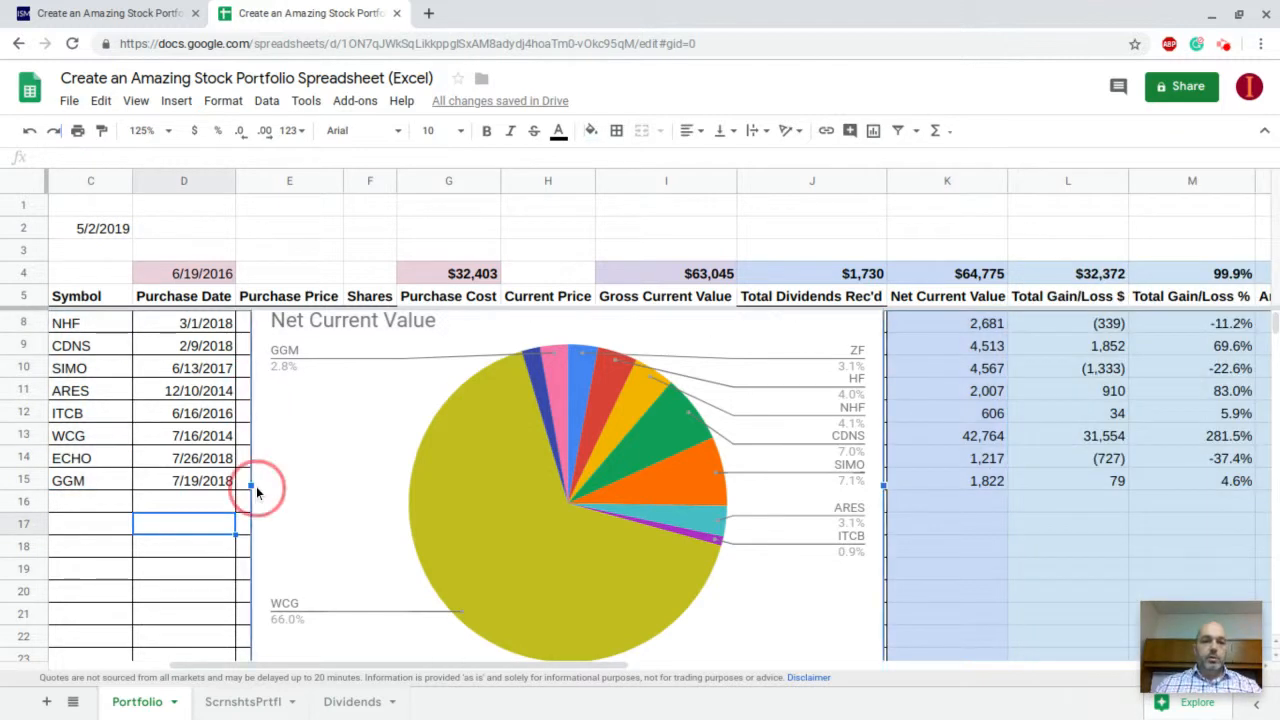
key("Delete")
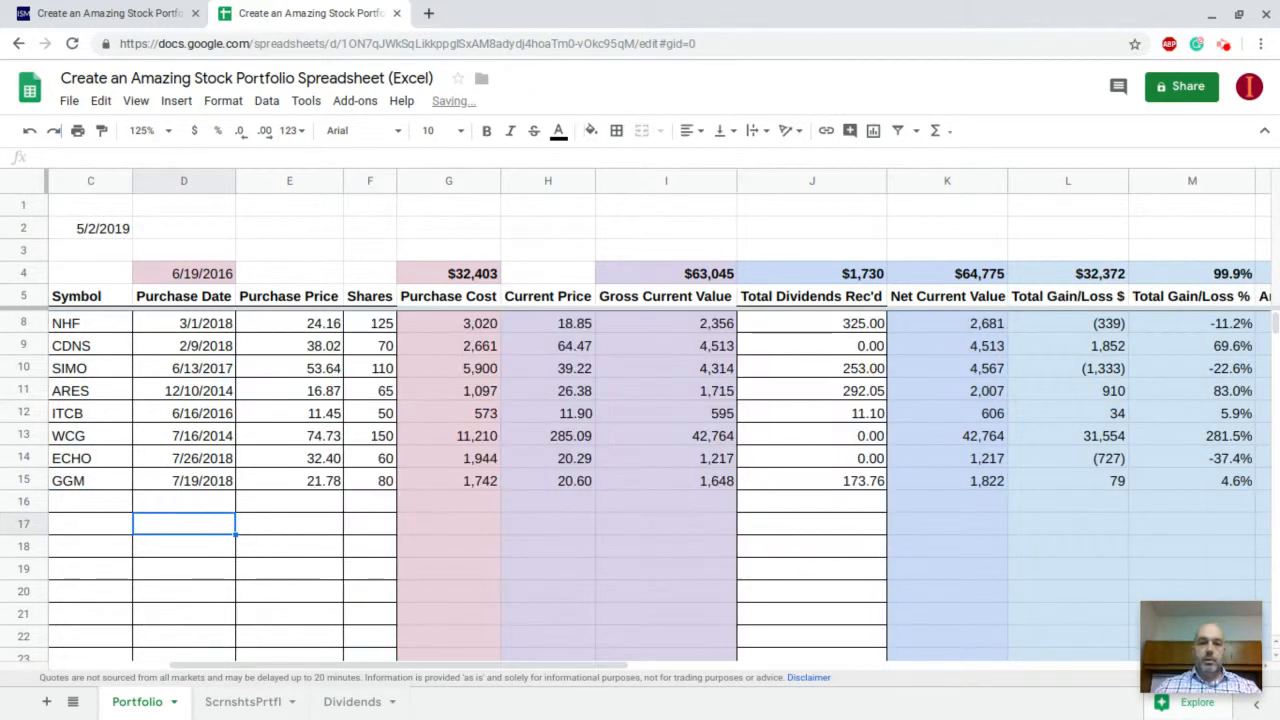
Set the zoom level of the Portfolio sheet to 75%.
scroll(354, 479, "up", 1)
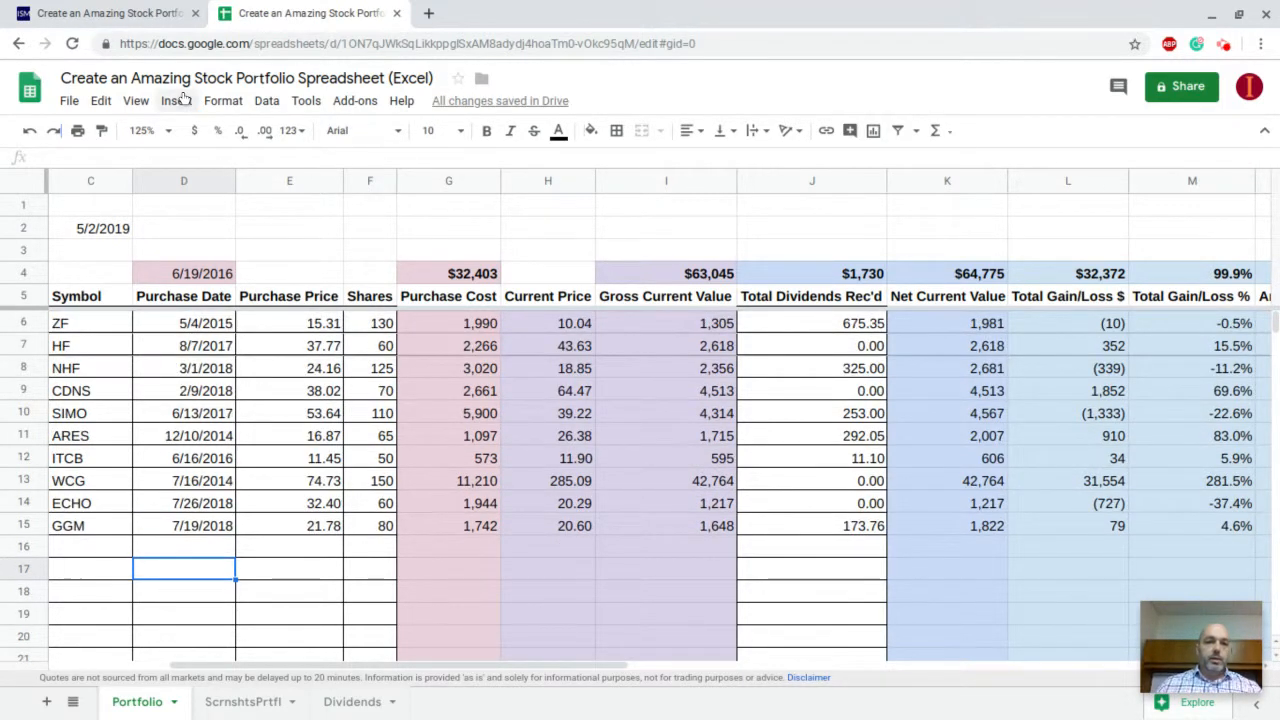
left_click(137, 101)
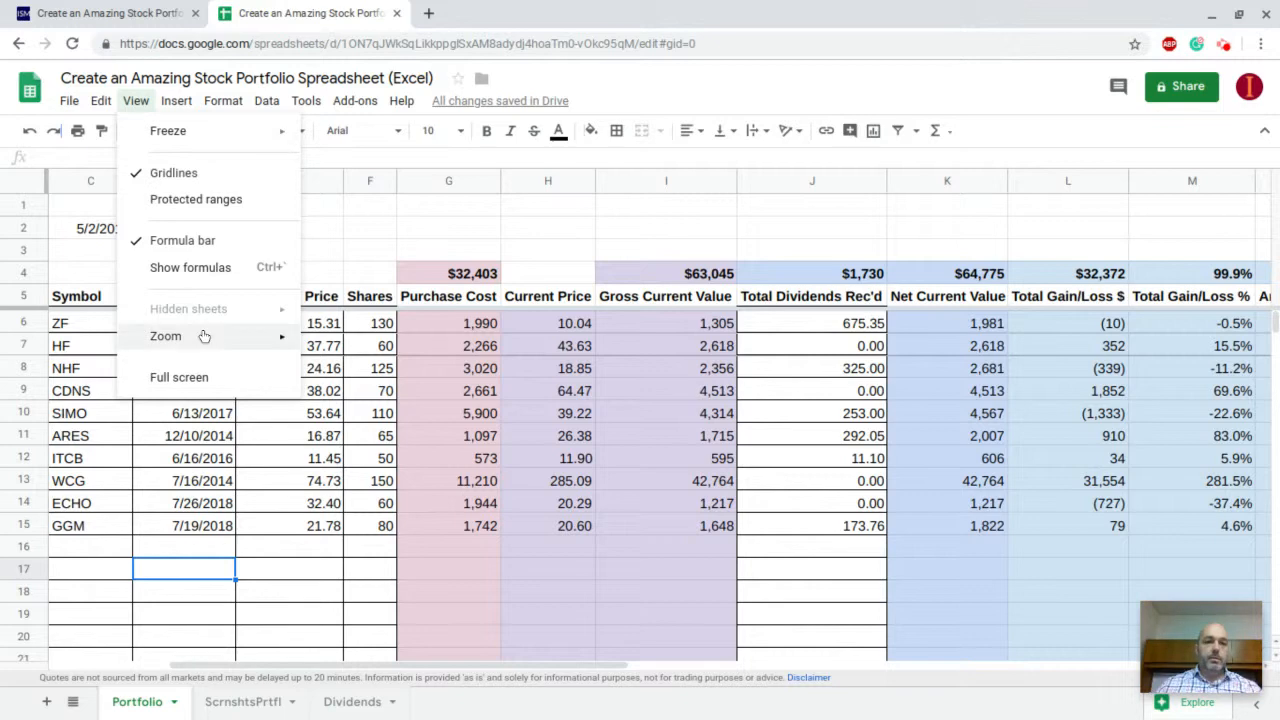
mouse_move(203, 336)
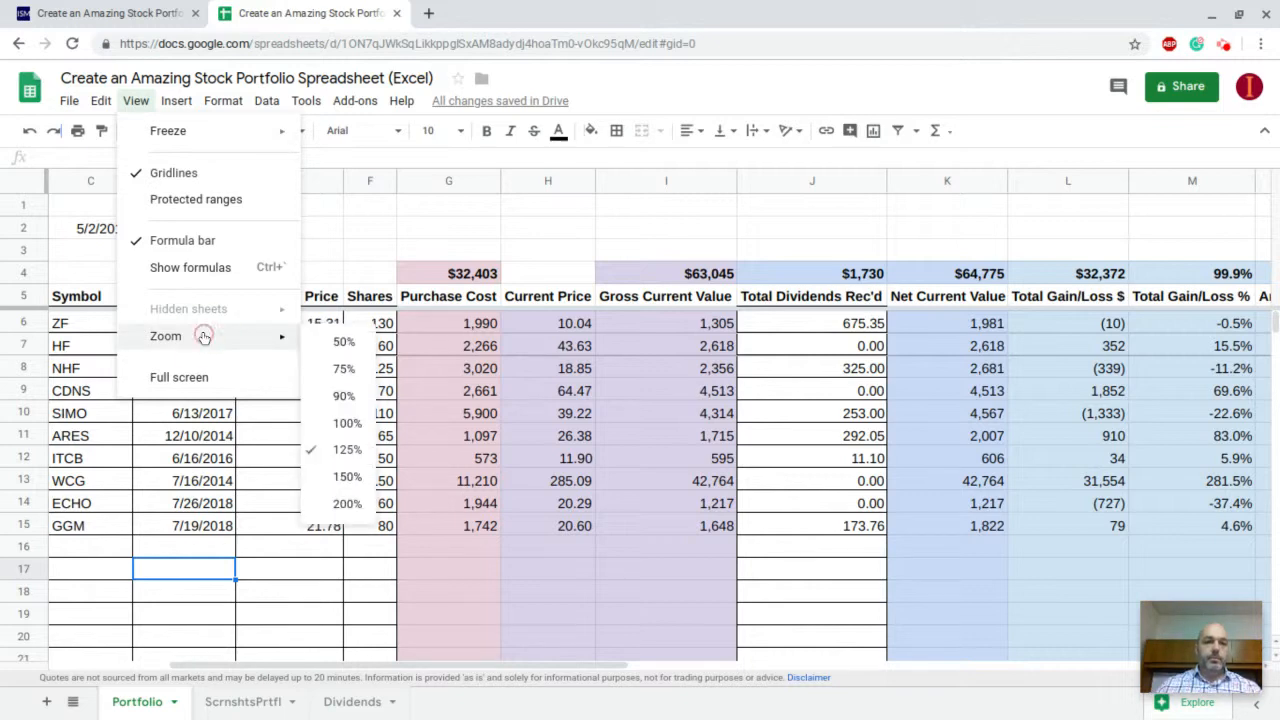
left_click(329, 377)
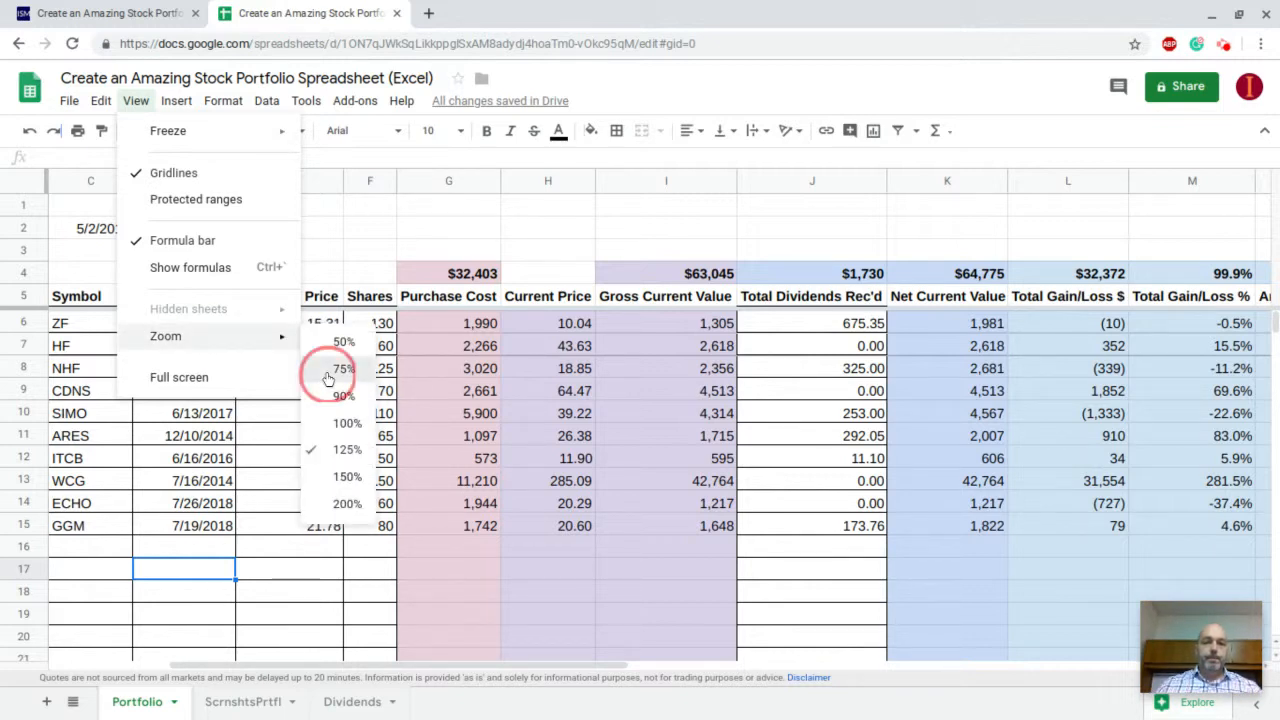